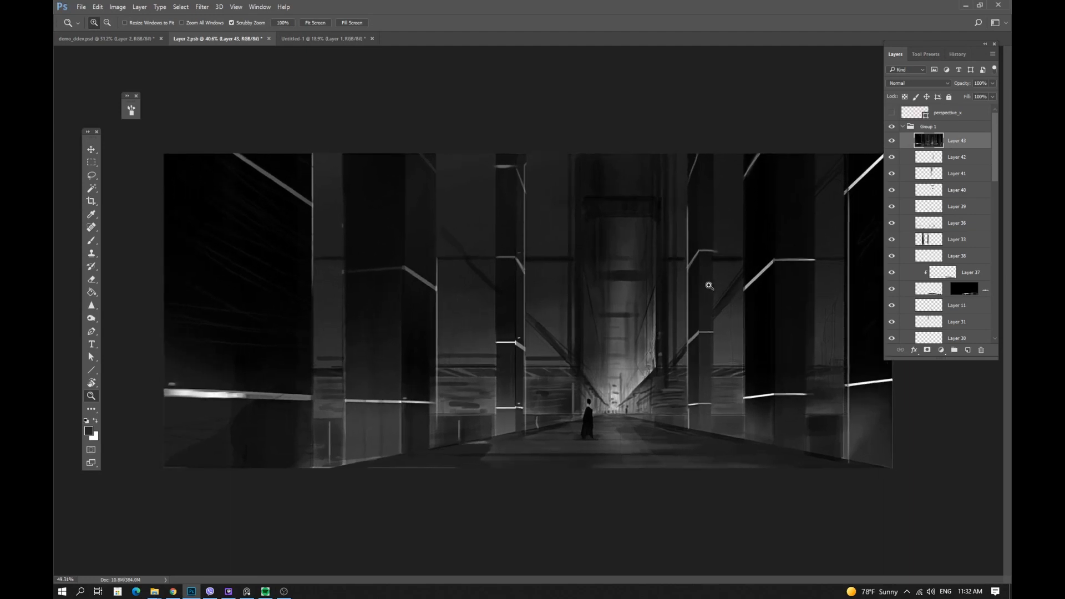
Close the small floating panel and move the tools panel higher while cycling screen modes around the corridor painting.
{"action": "key", "text": "f"}
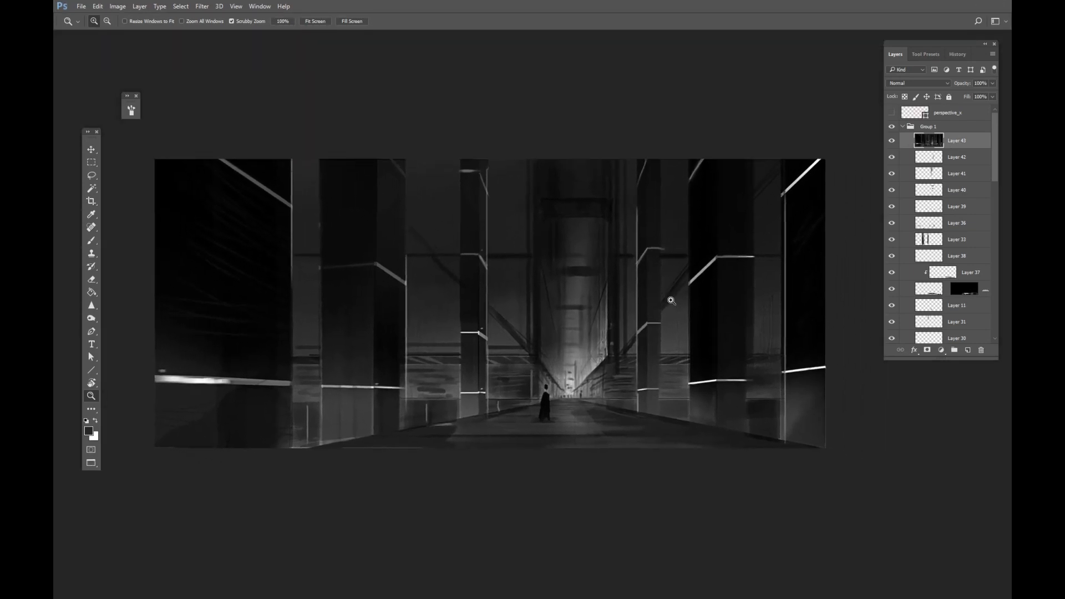
{"action": "left_click", "coordinate": [135, 96]}
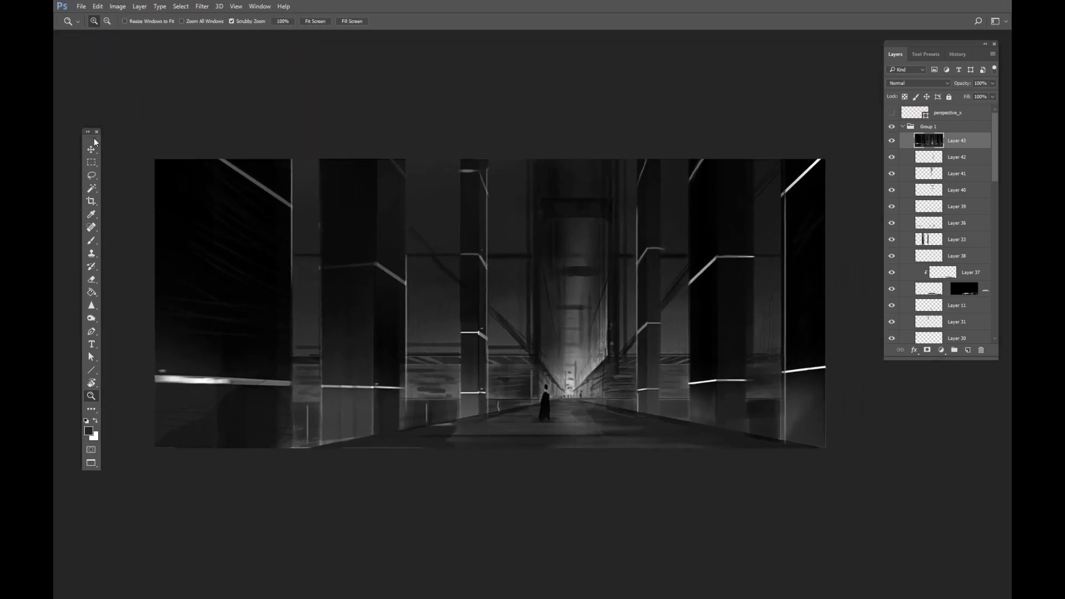
{"action": "left_click_drag", "start_coordinate": [95, 144], "coordinate": [104, 109]}
{"action": "left_click_drag", "start_coordinate": [635, 321], "coordinate": [642, 295]}
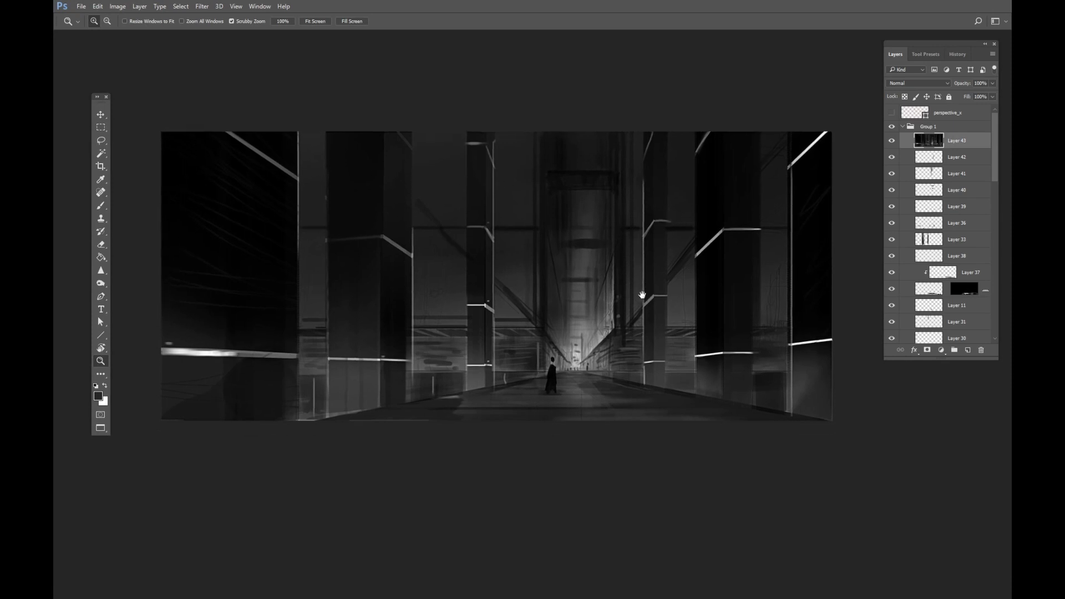
{"action": "left_click_drag", "start_coordinate": [710, 273], "coordinate": [699, 274]}
{"action": "key", "text": "f"}
{"action": "key", "text": "f"}
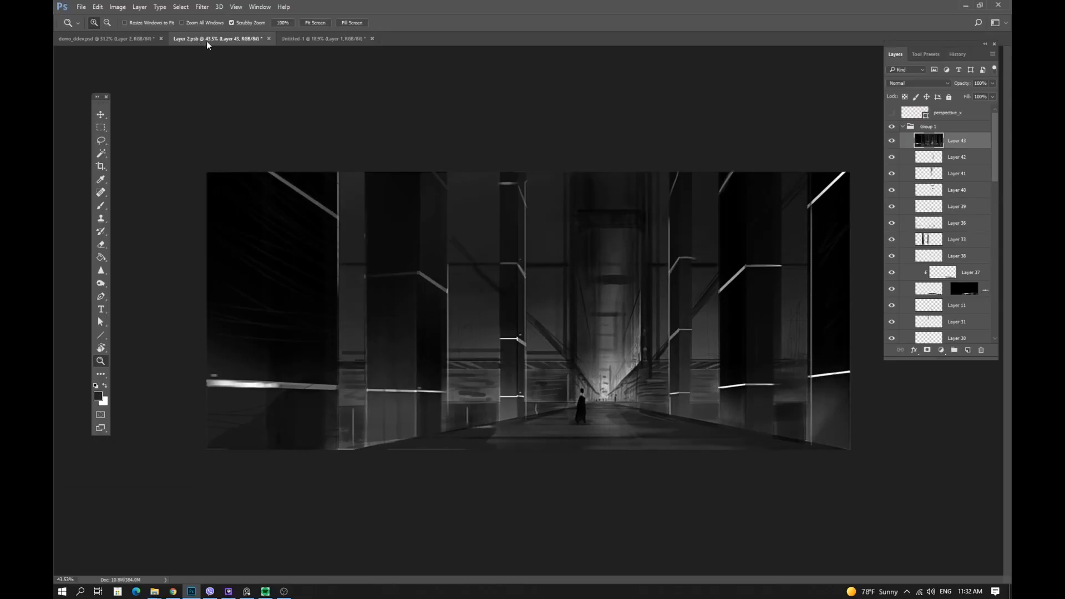
Switch to the demo_ddee.psd document and briefly show then hide the sketch layer Layer 3 copy 3.
{"action": "left_click", "coordinate": [124, 39]}
{"action": "left_click_drag", "start_coordinate": [498, 144], "coordinate": [471, 145]}
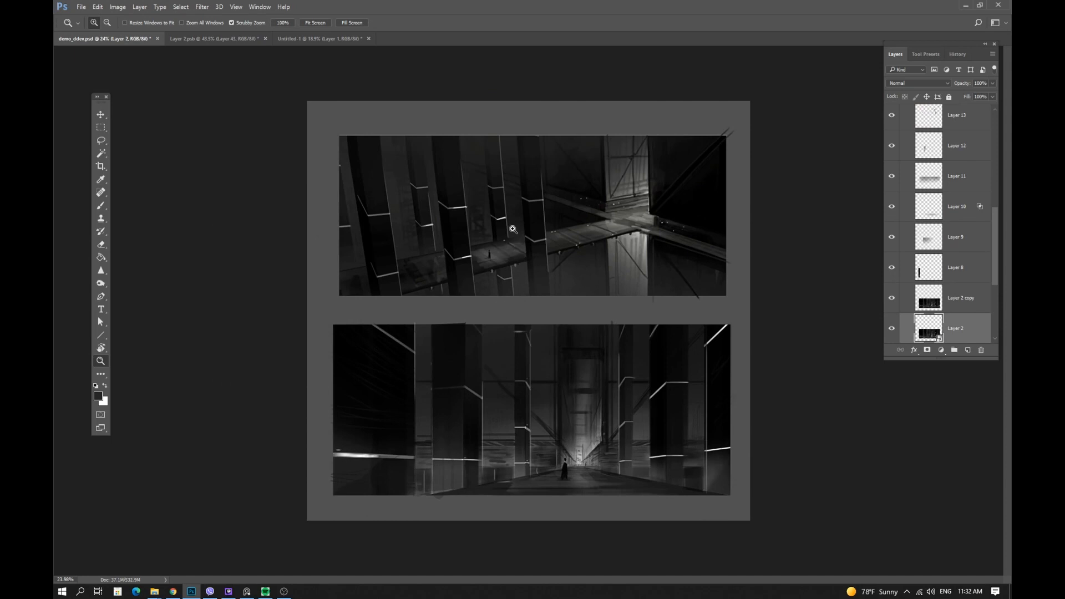
{"action": "mouse_move", "coordinate": [996, 221]}
{"action": "left_mouse_down"}
{"action": "mouse_move", "coordinate": [992, 282]}
{"action": "mouse_move", "coordinate": [983, 124]}
{"action": "left_mouse_up"}
{"action": "left_click", "coordinate": [891, 120]}
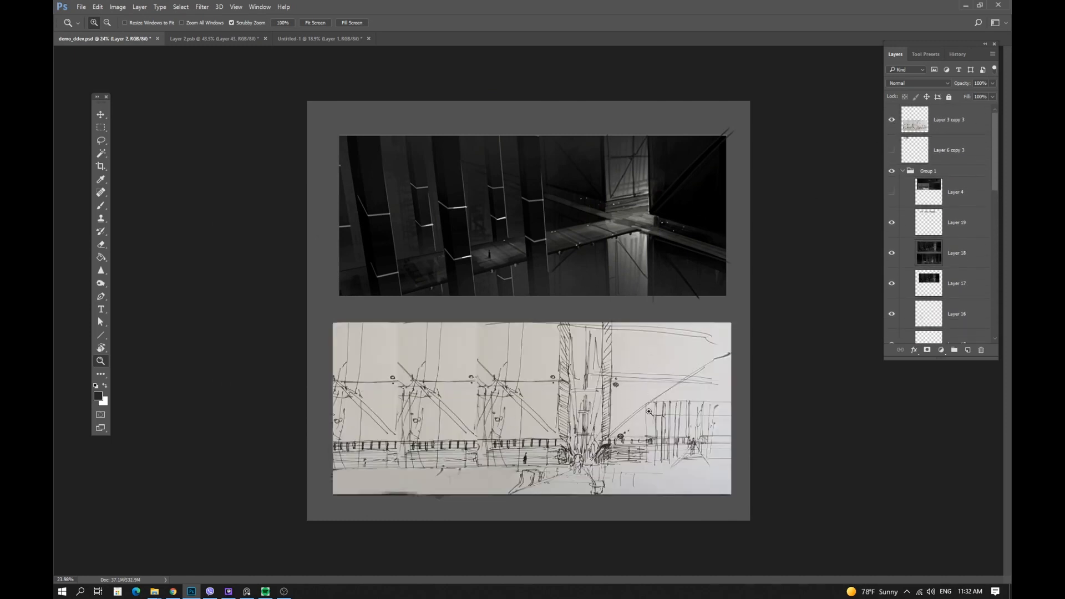
{"action": "left_click", "coordinate": [892, 120]}
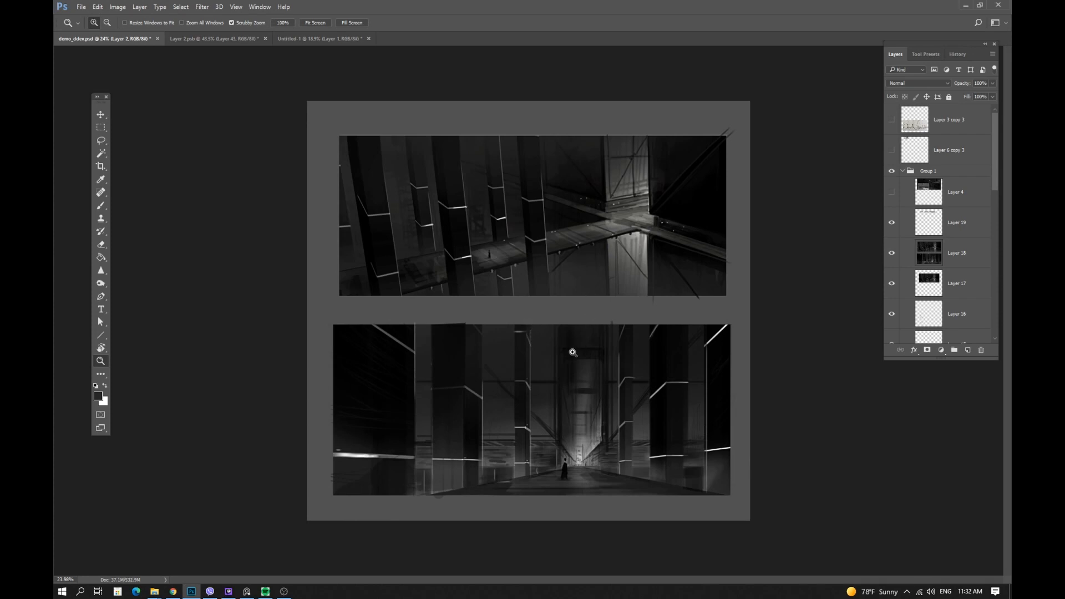
Examine the corridor painting at different zoom levels in the comparison sheet and in the Layer 2.psb document.
{"action": "left_click_drag", "start_coordinate": [599, 397], "coordinate": [627, 367]}
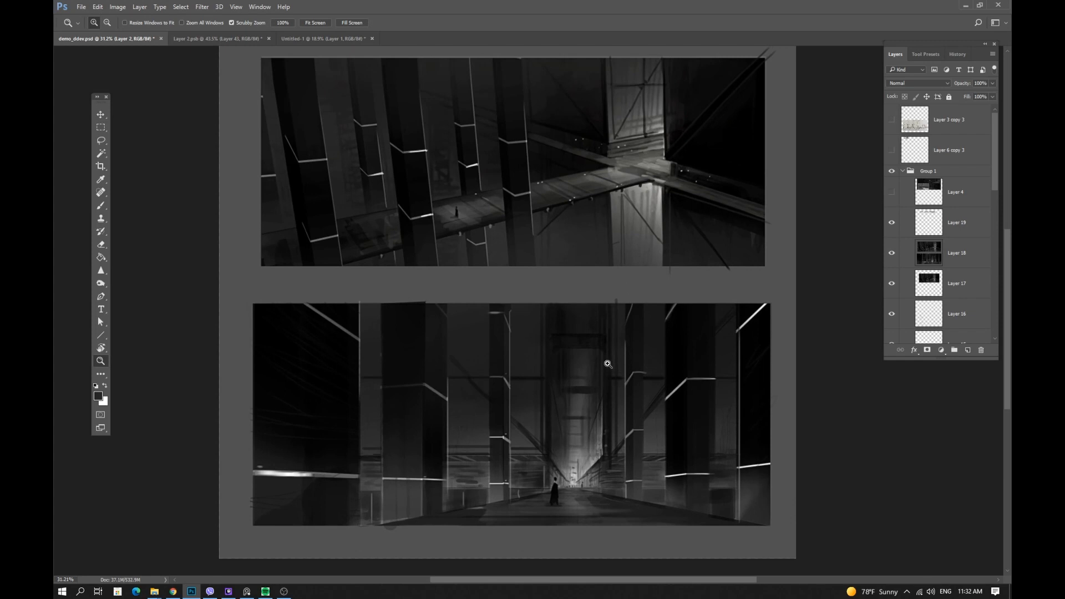
{"action": "scroll", "coordinate": [554, 402], "scroll_direction": "up", "scroll_amount": 3}
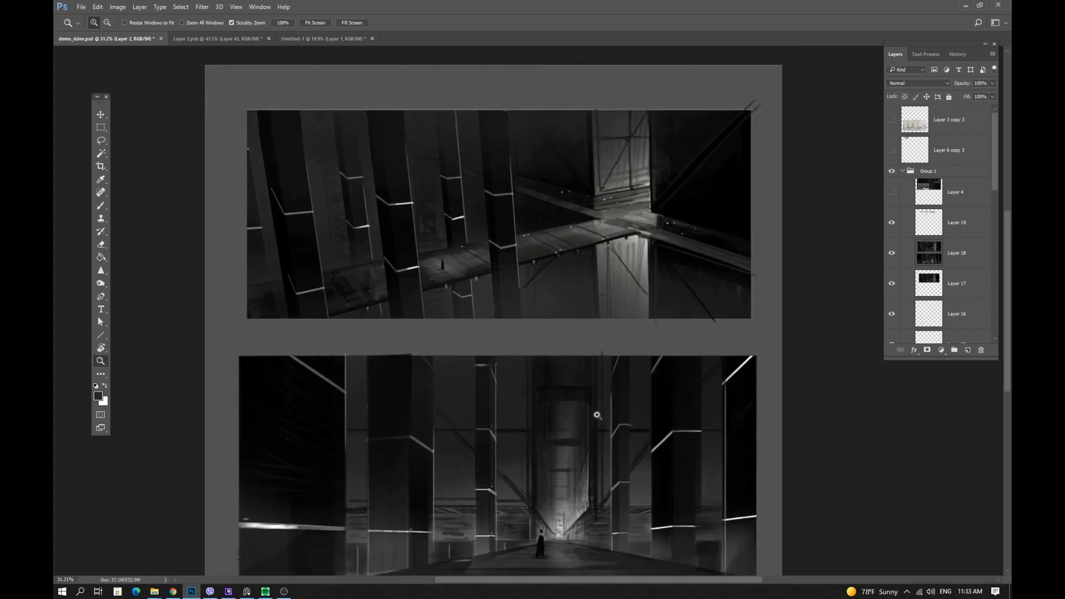
{"action": "left_click_drag", "start_coordinate": [592, 427], "coordinate": [623, 384]}
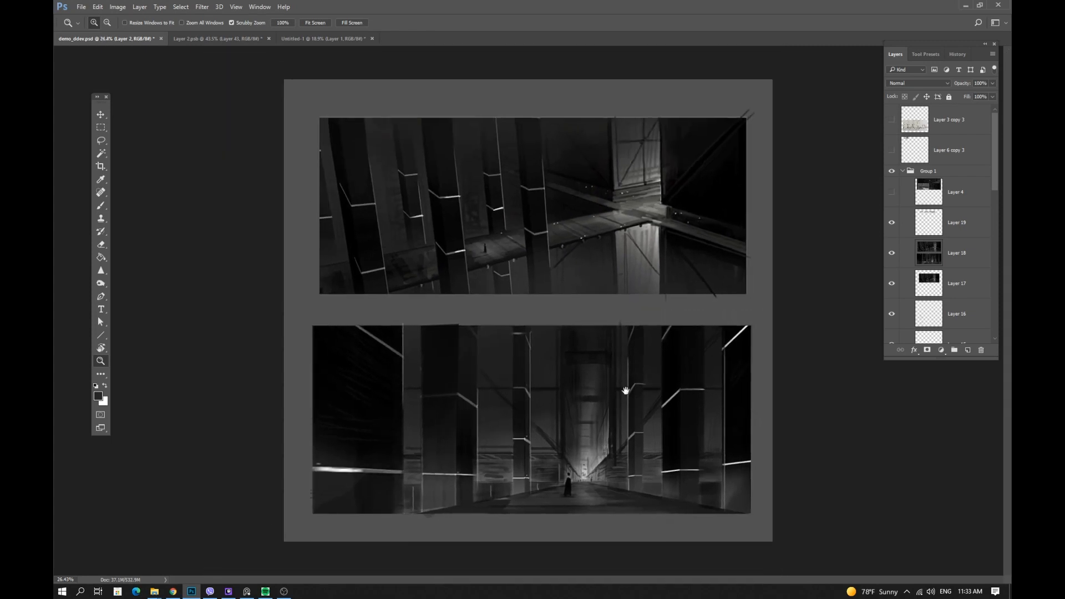
{"action": "left_click", "coordinate": [311, 40]}
{"action": "left_click", "coordinate": [245, 42]}
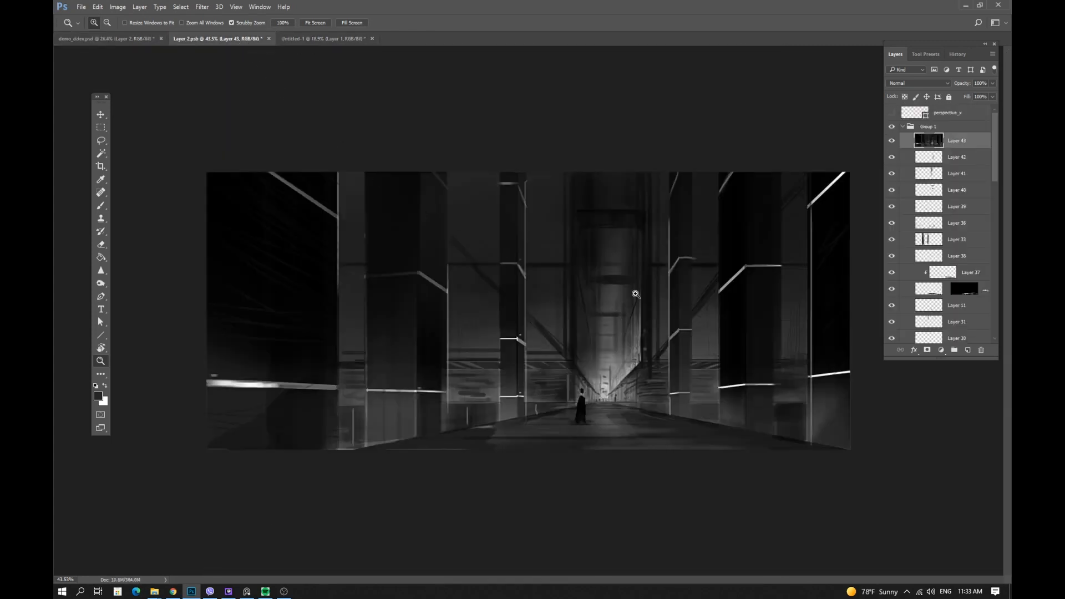
{"action": "left_click_drag", "start_coordinate": [649, 289], "coordinate": [659, 293]}
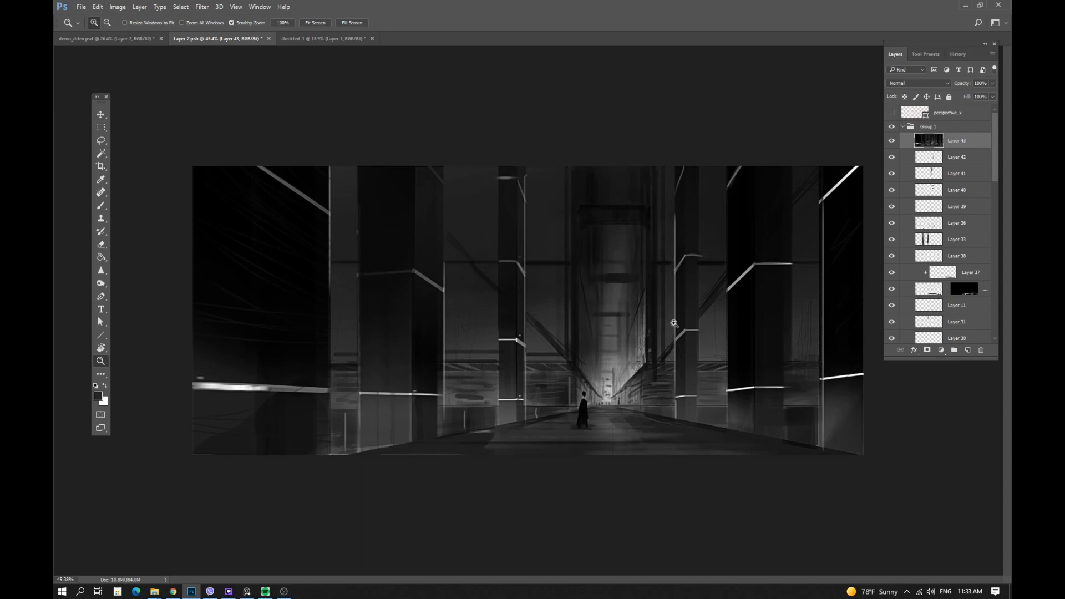
{"action": "key", "text": "f"}
{"action": "scroll", "coordinate": [671, 330], "scroll_direction": "down", "scroll_amount": 1}
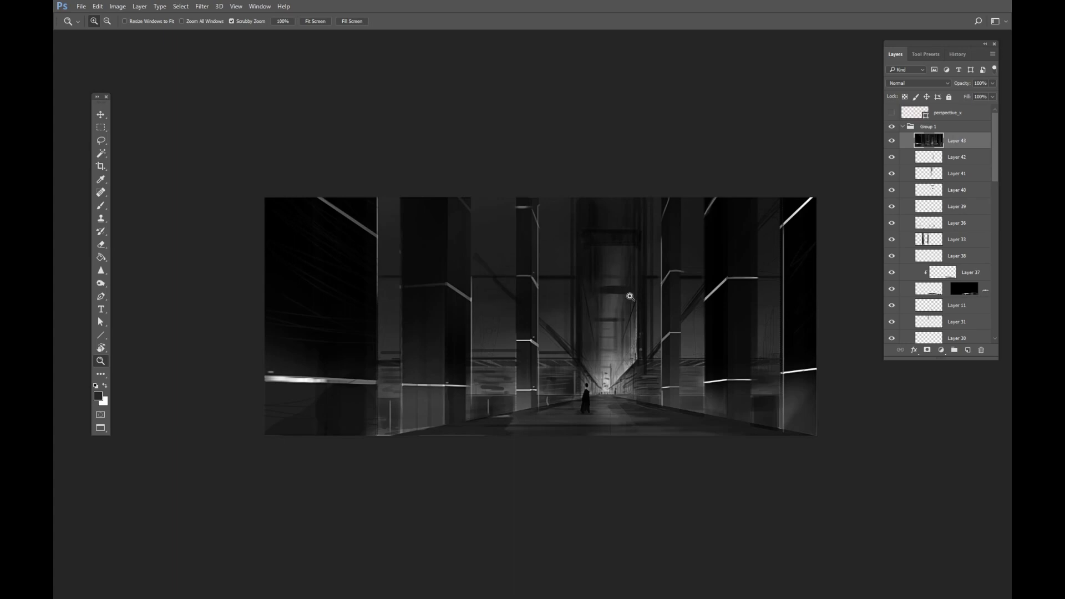
{"action": "mouse_move", "coordinate": [631, 297]}
{"action": "left_mouse_down"}
{"action": "mouse_move", "coordinate": [637, 291]}
{"action": "mouse_move", "coordinate": [609, 313]}
{"action": "mouse_move", "coordinate": [647, 305]}
{"action": "mouse_move", "coordinate": [637, 310]}
{"action": "left_mouse_up"}
{"action": "left_click_drag", "start_coordinate": [616, 317], "coordinate": [655, 318]}
{"action": "left_click_drag", "start_coordinate": [659, 322], "coordinate": [657, 331]}
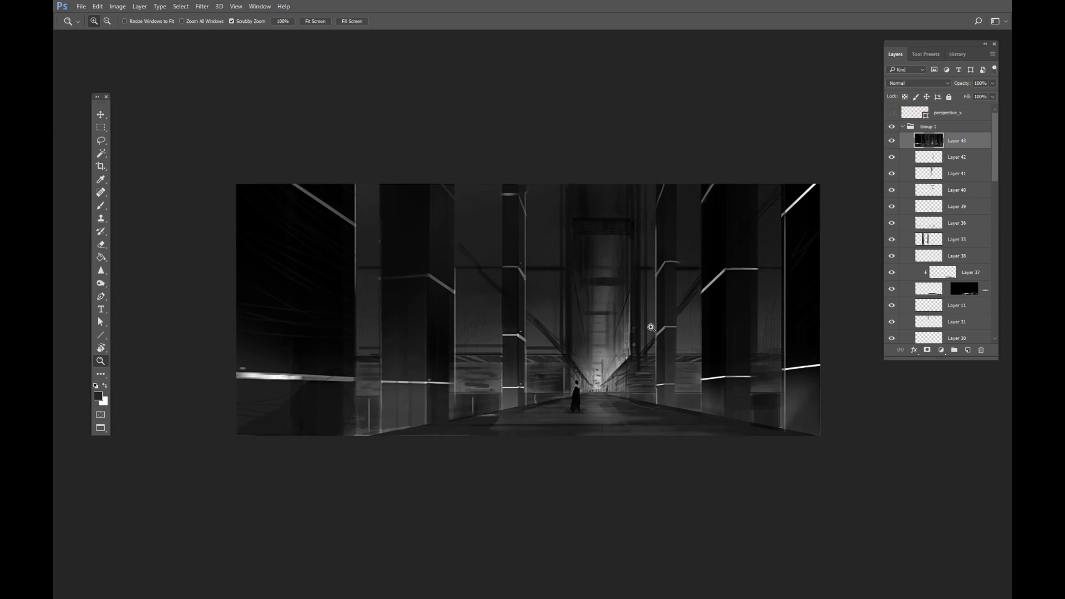
Switch to PureRef, maximize its window and focus on the server-room reference image.
{"action": "key", "text": "alt+Tab"}
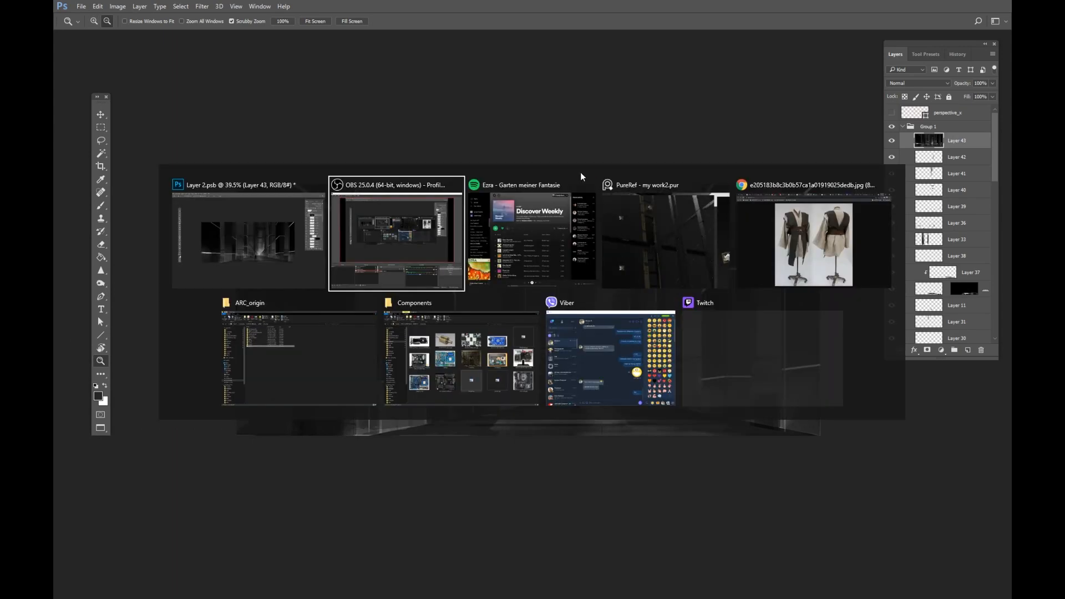
{"action": "left_click", "coordinate": [645, 212], "text": "alt"}
{"action": "key", "text": "ctrl+f"}
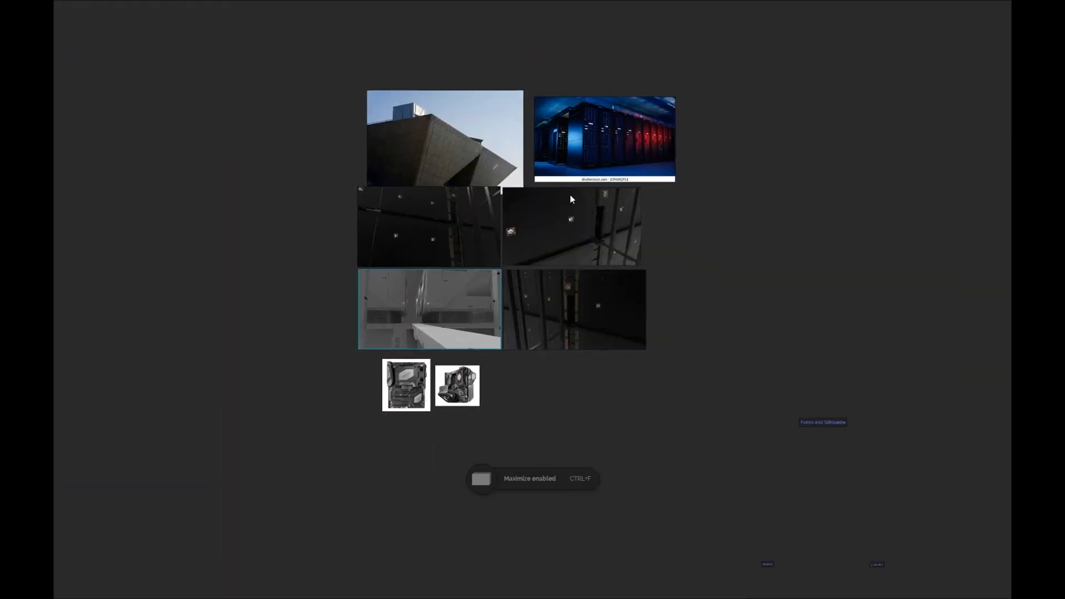
{"action": "double_click", "coordinate": [627, 153]}
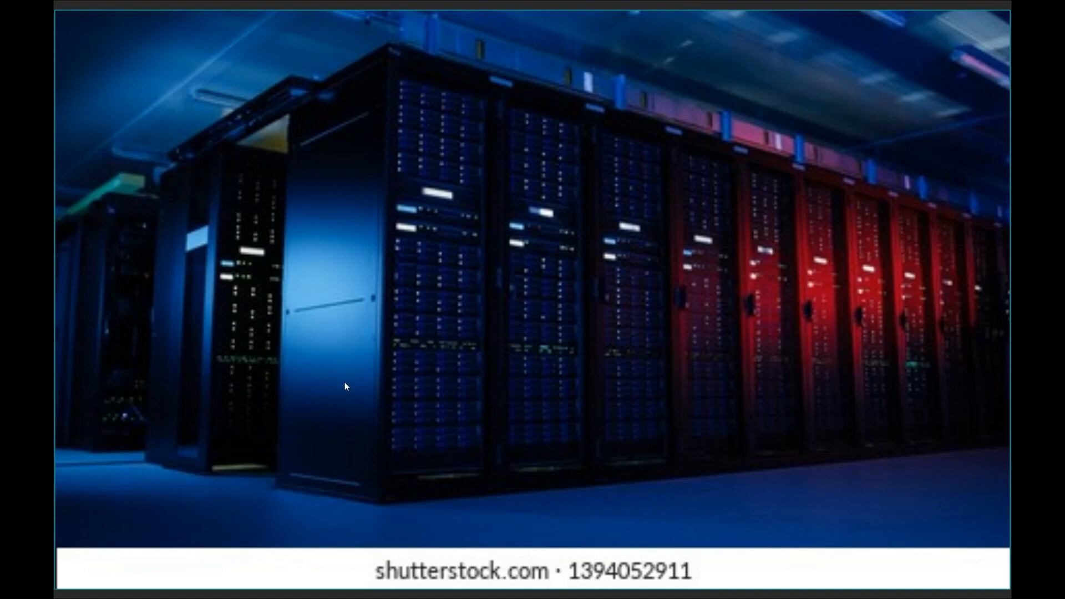
Alternate between the corridor painting in Photoshop and the server-room reference to compare them.
{"action": "key", "text": "alt+Tab"}
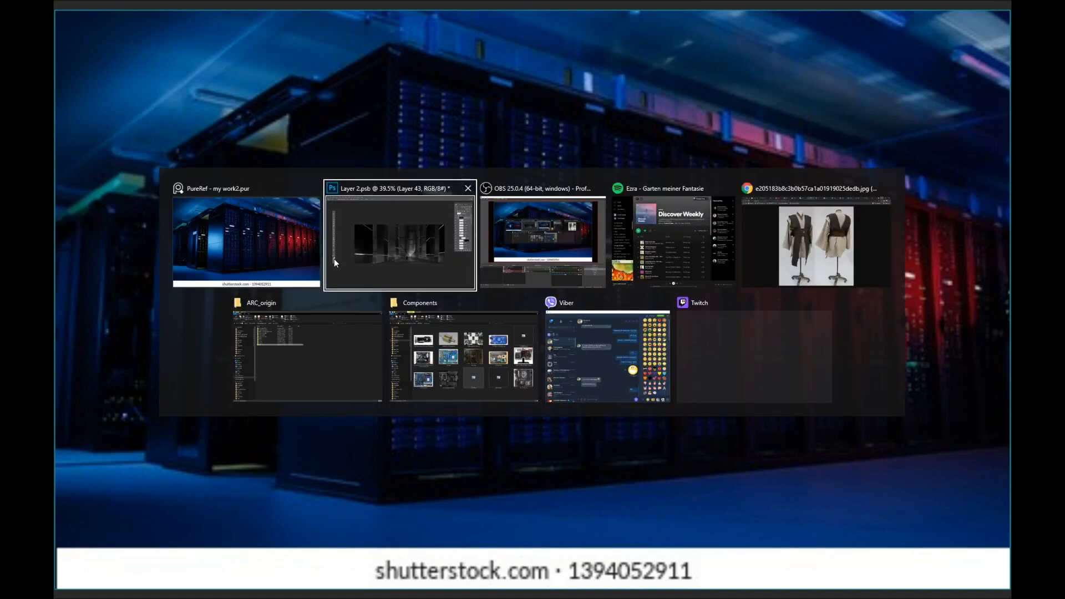
{"action": "key", "text": "Tab"}
{"action": "left_click", "coordinate": [420, 257], "text": "alt"}
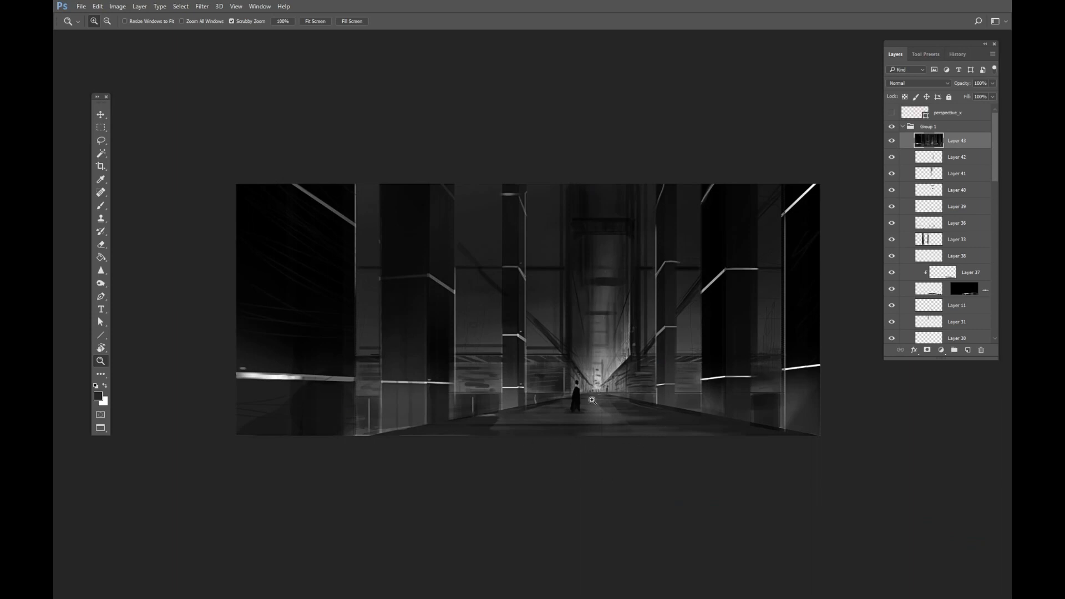
{"action": "key", "text": "alt+Tab"}
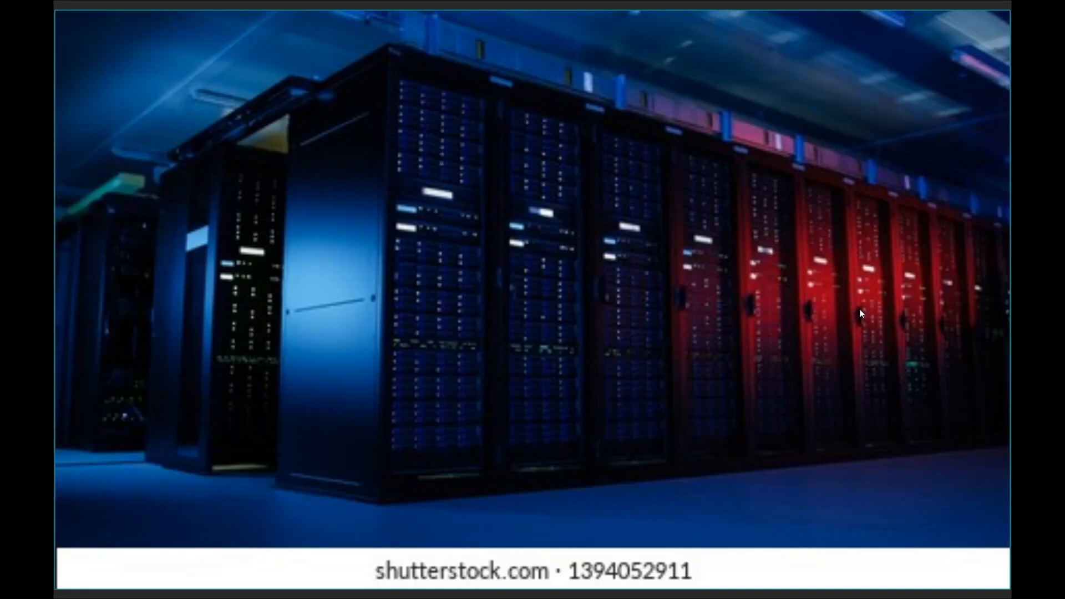
{"action": "key", "text": "alt+Tab"}
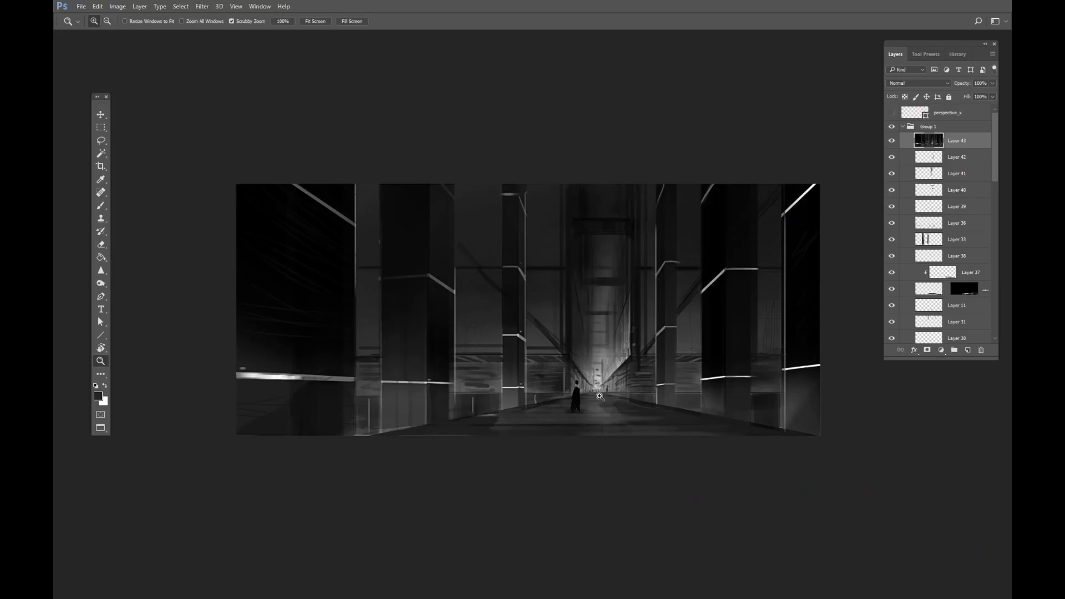
{"action": "mouse_move", "coordinate": [693, 392]}
{"action": "left_mouse_down"}
{"action": "mouse_move", "coordinate": [706, 388]}
{"action": "mouse_move", "coordinate": [688, 393]}
{"action": "left_mouse_up"}
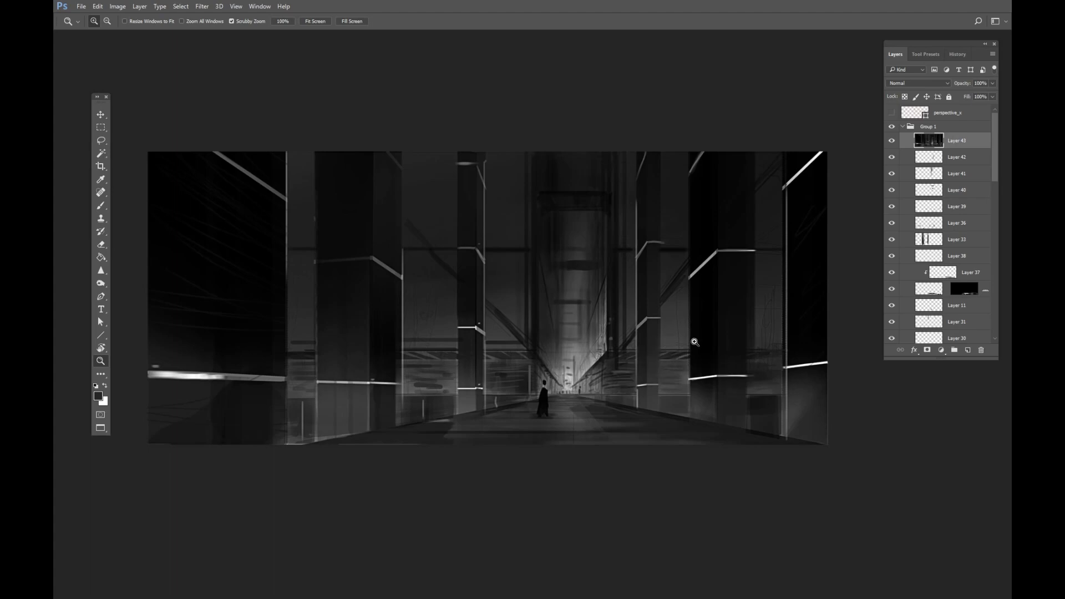
{"action": "left_click_drag", "start_coordinate": [693, 341], "coordinate": [684, 379]}
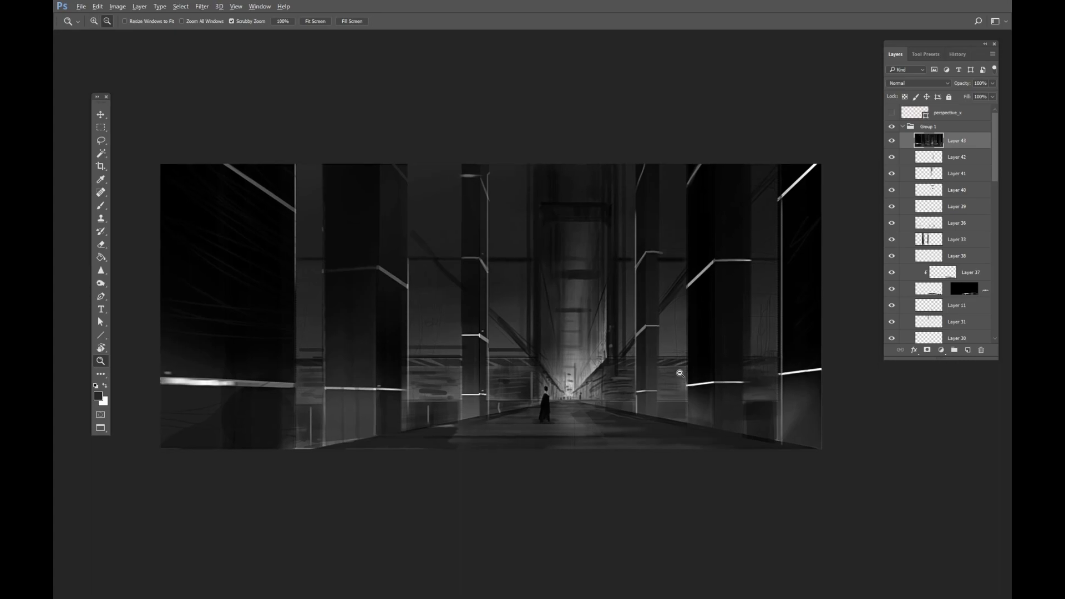
{"action": "key", "text": "alt+Tab"}
{"action": "key", "text": "alt+Tab"}
{"action": "key", "text": "alt+Tab"}
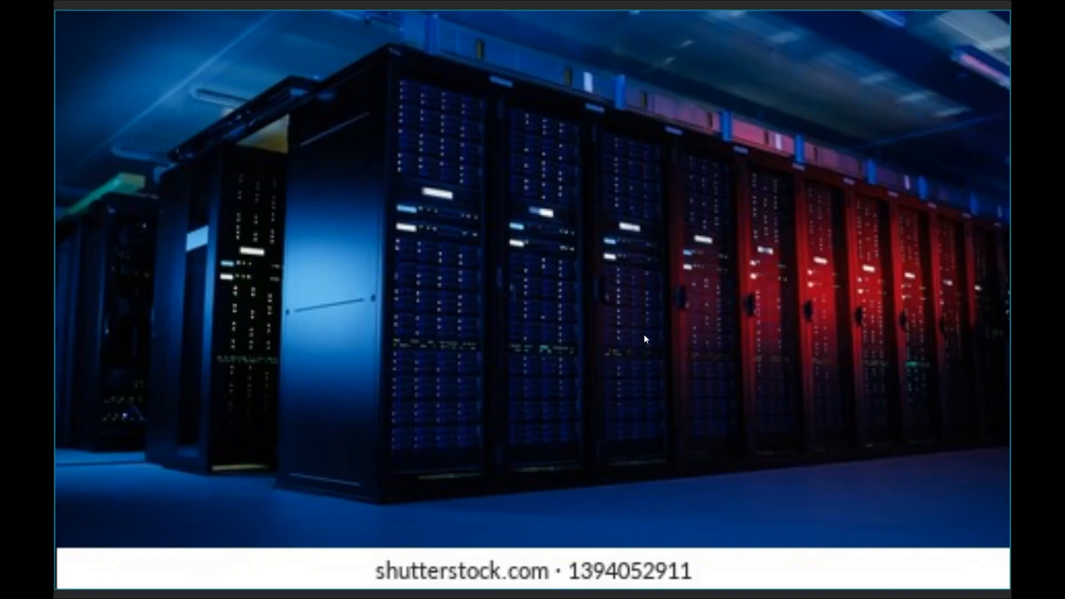
Browse the architecture and dark interior reference images on the PureRef board.
{"action": "scroll", "coordinate": [591, 166], "scroll_direction": "down", "scroll_amount": 3}
{"action": "left_click_drag", "start_coordinate": [486, 251], "coordinate": [634, 178]}
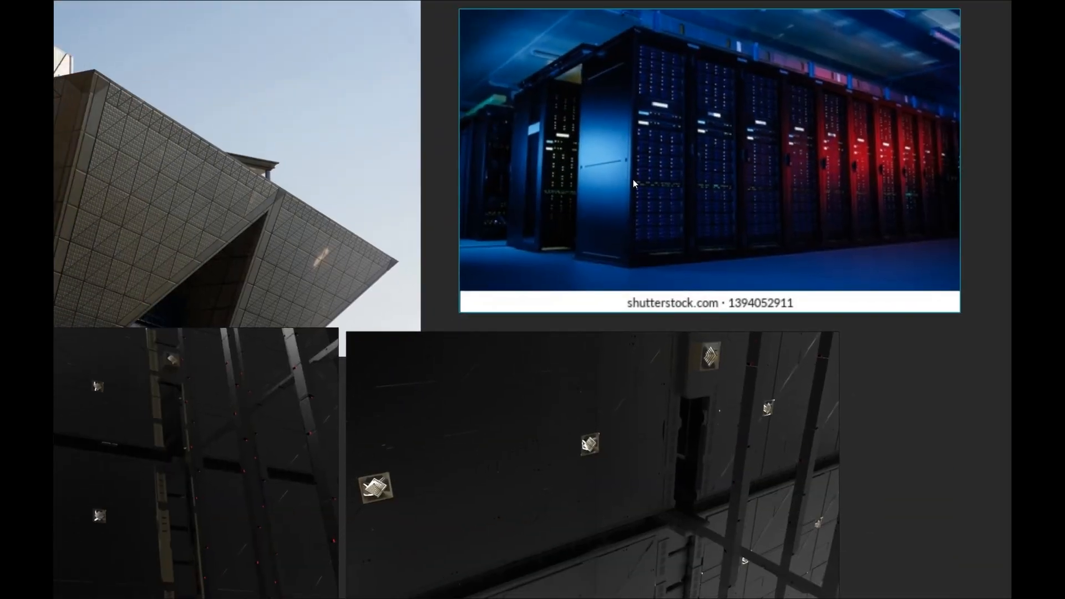
{"action": "scroll", "coordinate": [644, 185], "scroll_direction": "down", "scroll_amount": 2}
{"action": "left_click_drag", "start_coordinate": [650, 299], "coordinate": [870, 248]}
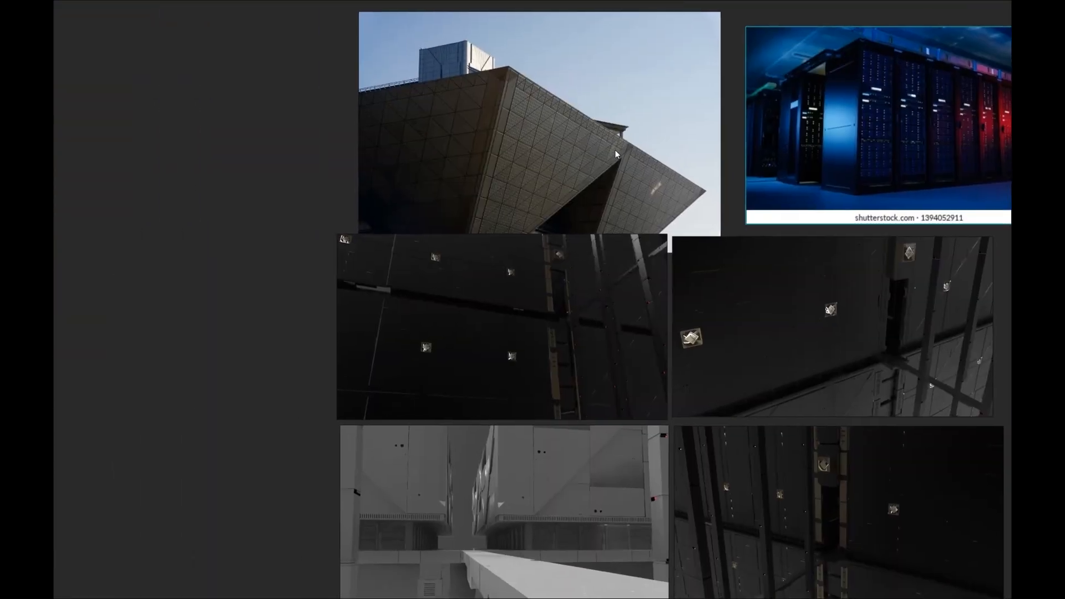
{"action": "left_click_drag", "start_coordinate": [607, 146], "coordinate": [590, 127]}
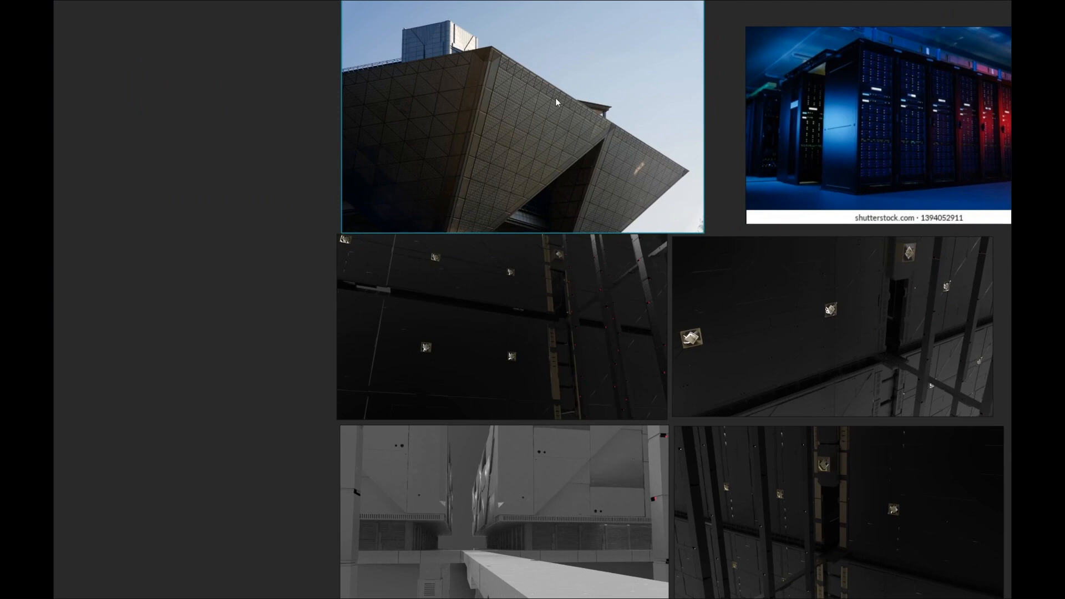
{"action": "left_click_drag", "start_coordinate": [595, 190], "coordinate": [481, 156]}
{"action": "left_click_drag", "start_coordinate": [584, 370], "coordinate": [538, 281]}
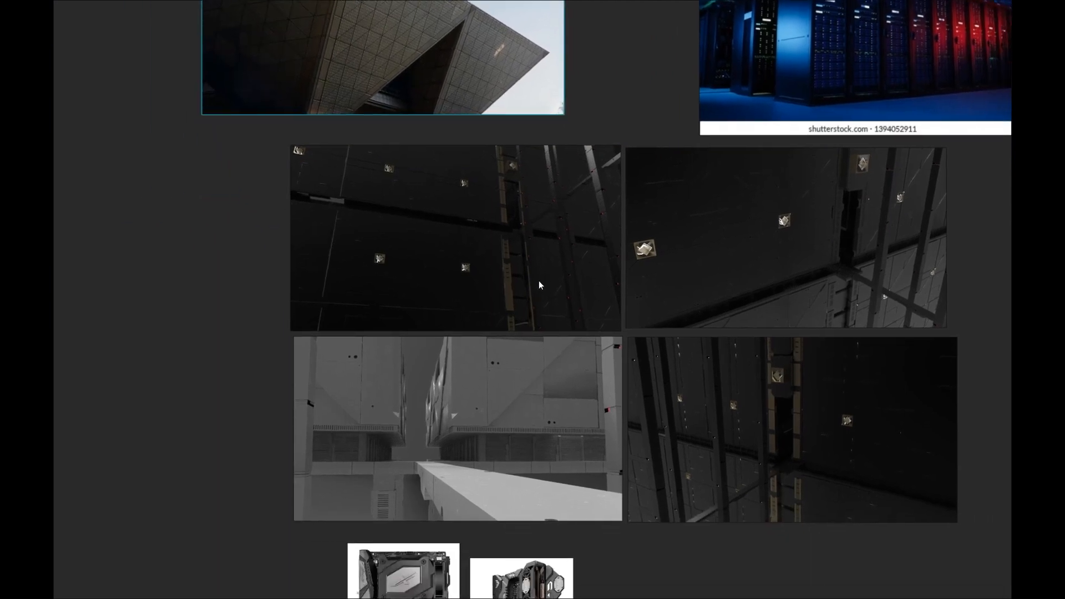
{"action": "scroll", "coordinate": [491, 444], "scroll_direction": "up", "scroll_amount": 3}
{"action": "scroll", "coordinate": [483, 471], "scroll_direction": "up", "scroll_amount": 2}
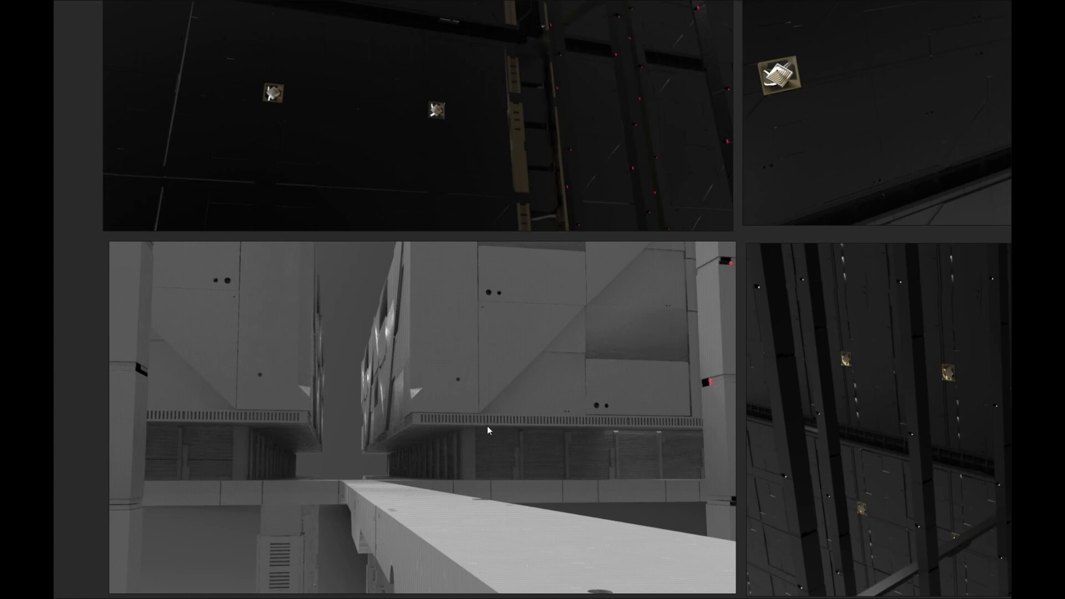
{"action": "left_click_drag", "start_coordinate": [539, 433], "coordinate": [280, 431]}
{"action": "left_click_drag", "start_coordinate": [628, 431], "coordinate": [463, 445]}
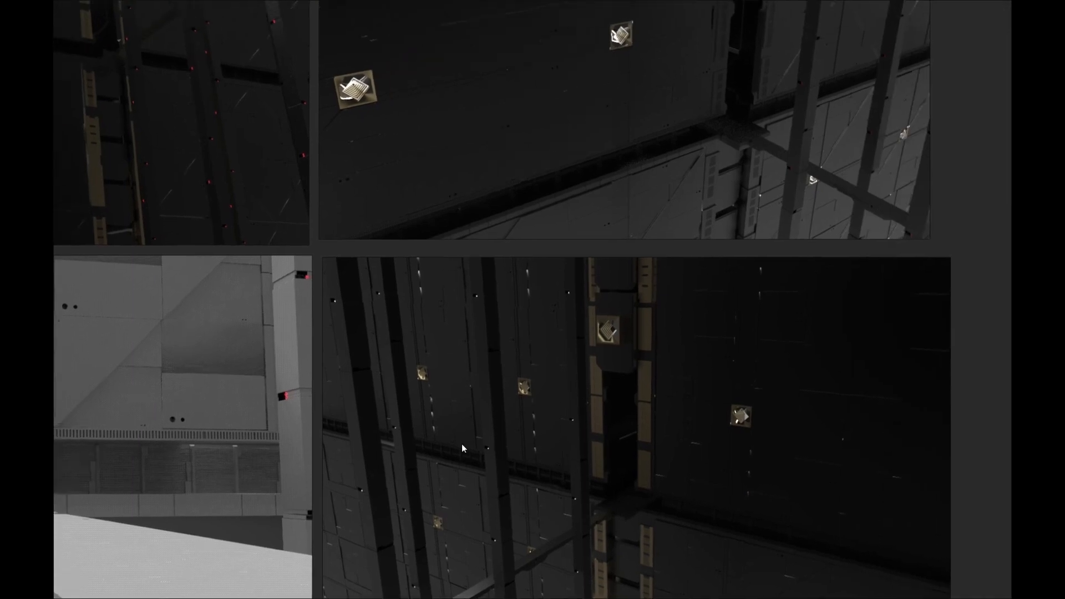
Examine the motherboard reference images and return to an overview of the reference board.
{"action": "scroll", "coordinate": [491, 464], "scroll_direction": "down", "scroll_amount": 3}
{"action": "left_click_drag", "start_coordinate": [425, 550], "coordinate": [488, 324]}
{"action": "scroll", "coordinate": [322, 415], "scroll_direction": "up", "scroll_amount": 2}
{"action": "scroll", "coordinate": [322, 417], "scroll_direction": "up", "scroll_amount": 1}
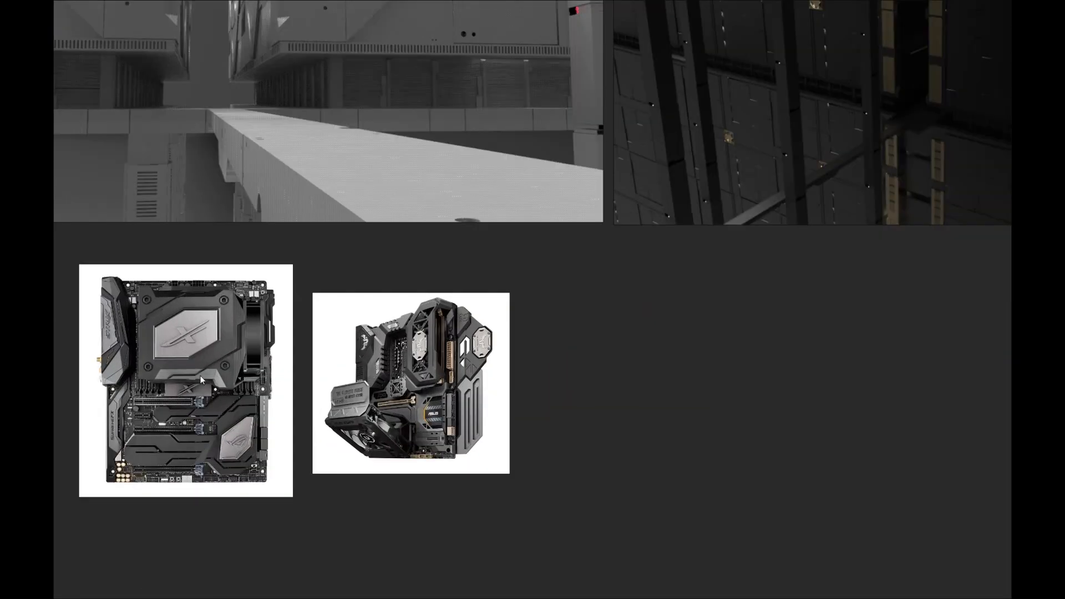
{"action": "scroll", "coordinate": [201, 375], "scroll_direction": "up", "scroll_amount": 3}
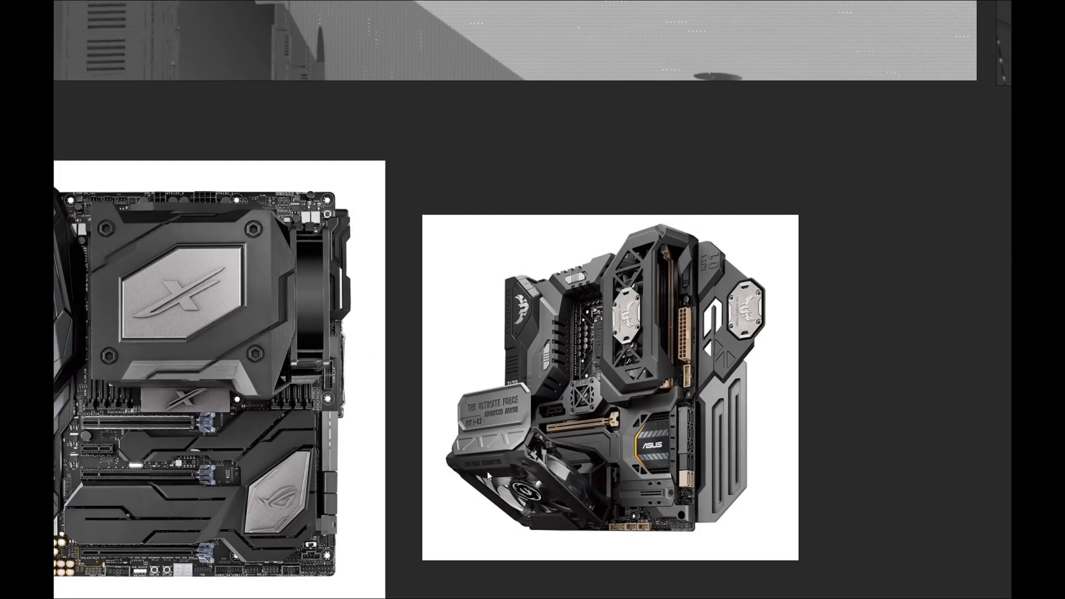
{"action": "left_click_drag", "start_coordinate": [314, 469], "coordinate": [410, 462]}
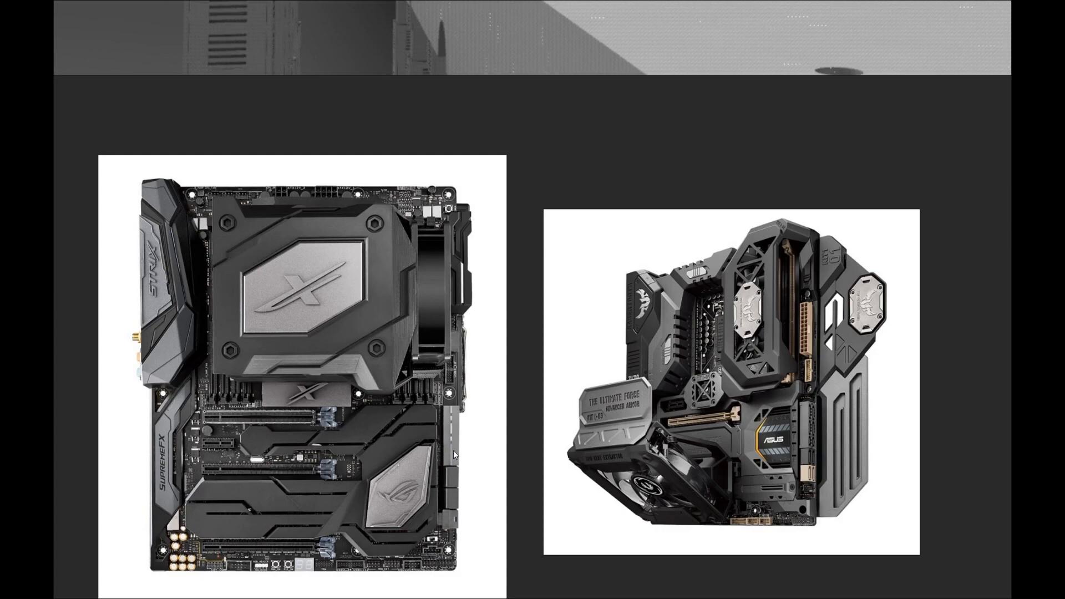
{"action": "scroll", "coordinate": [498, 400], "scroll_direction": "down", "scroll_amount": 4}
{"action": "left_click_drag", "start_coordinate": [511, 326], "coordinate": [337, 537]}
{"action": "scroll", "coordinate": [358, 497], "scroll_direction": "down", "scroll_amount": 5}
{"action": "scroll", "coordinate": [474, 330], "scroll_direction": "up", "scroll_amount": 3}
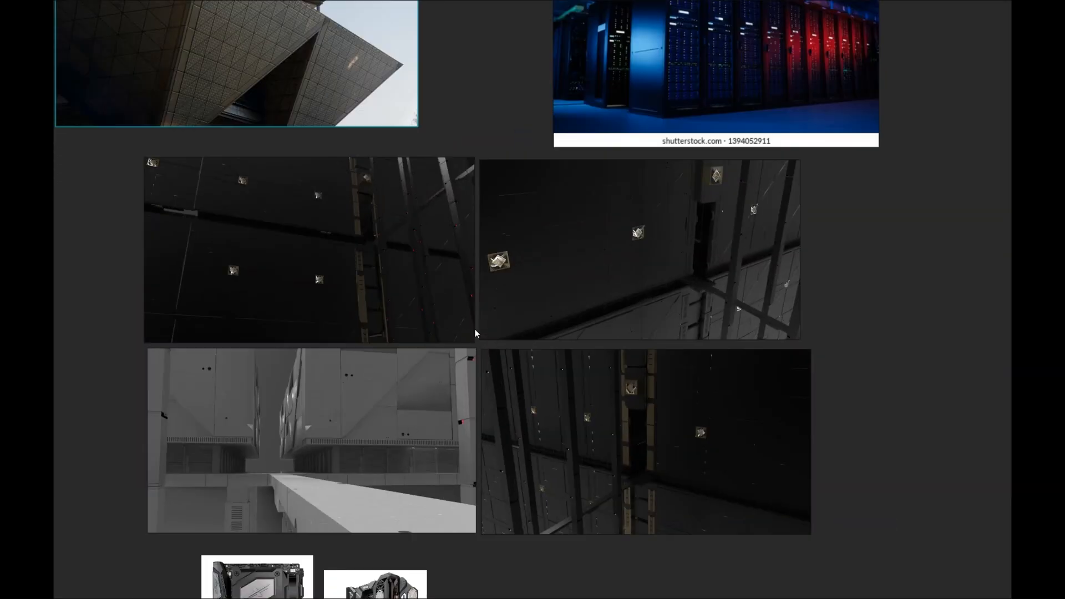
{"action": "left_click_drag", "start_coordinate": [486, 332], "coordinate": [528, 378]}
{"action": "left_click_drag", "start_coordinate": [309, 65], "coordinate": [389, 77]}
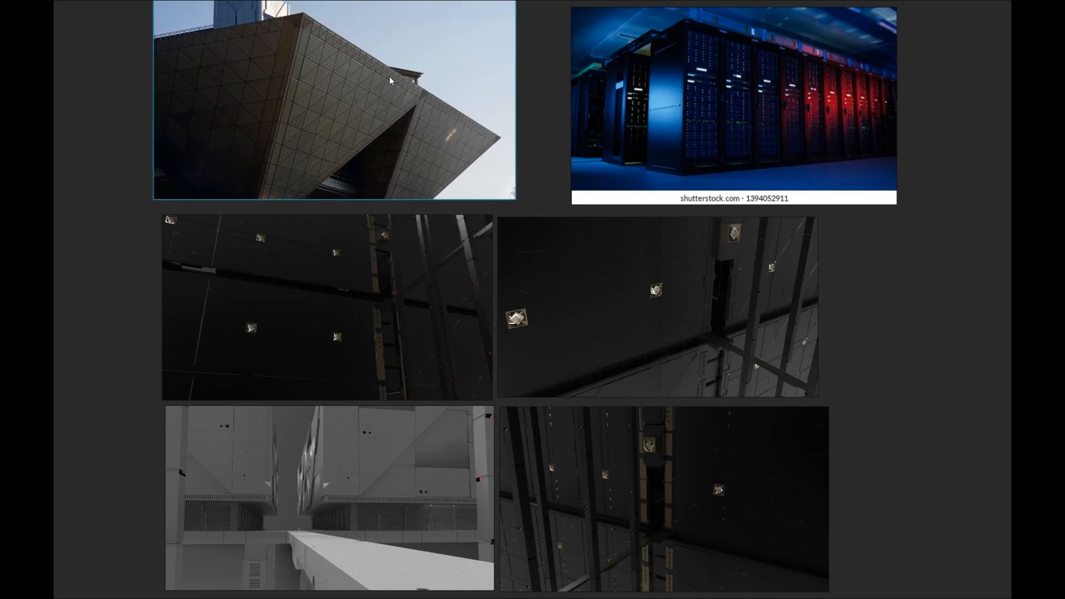
Move the server-room reference beside the building image on the board and switch back to the corridor painting.
{"action": "left_click_drag", "start_coordinate": [754, 97], "coordinate": [713, 102]}
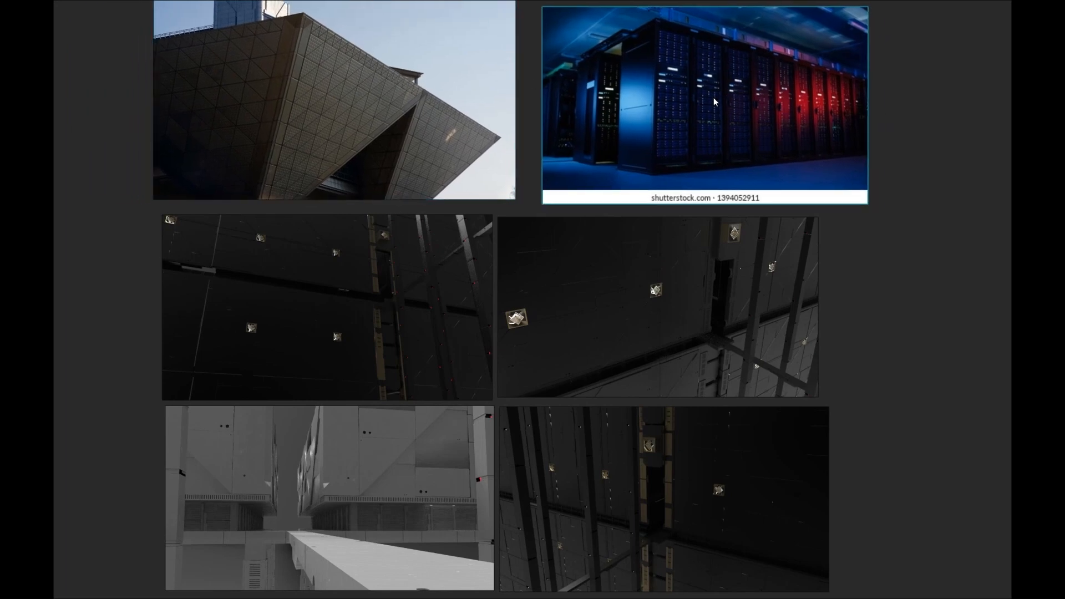
{"action": "left_click_drag", "start_coordinate": [621, 140], "coordinate": [651, 199]}
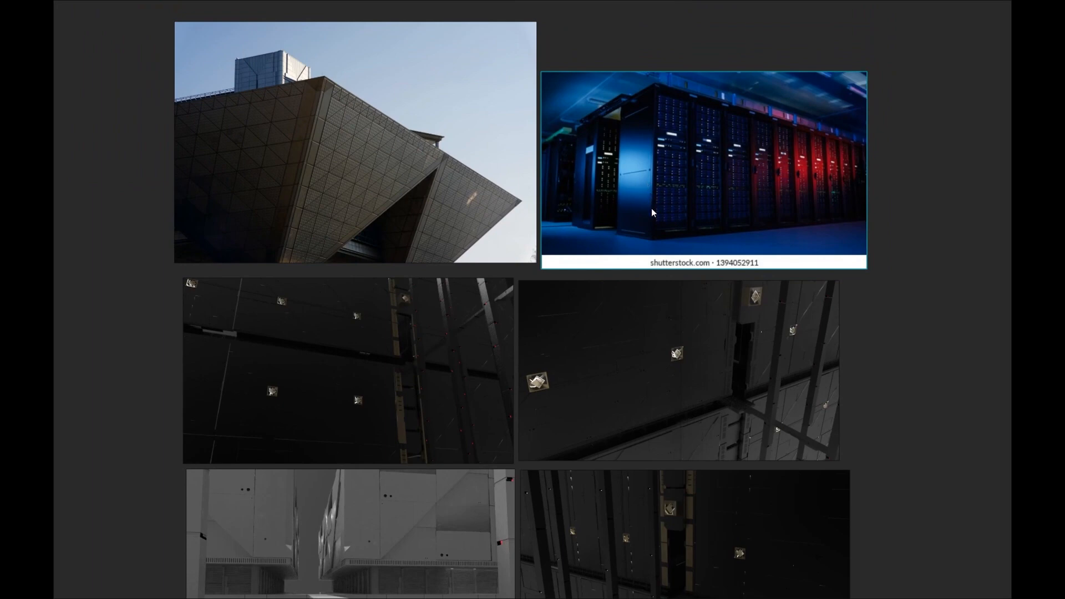
{"action": "key", "text": "alt+Tab"}
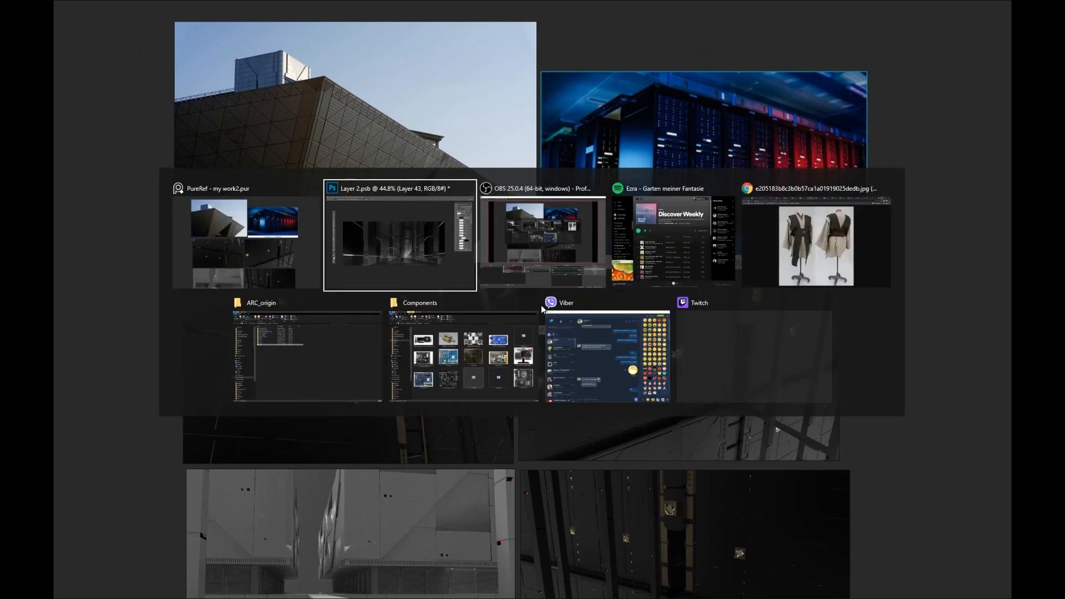
{"action": "left_click", "coordinate": [447, 282]}
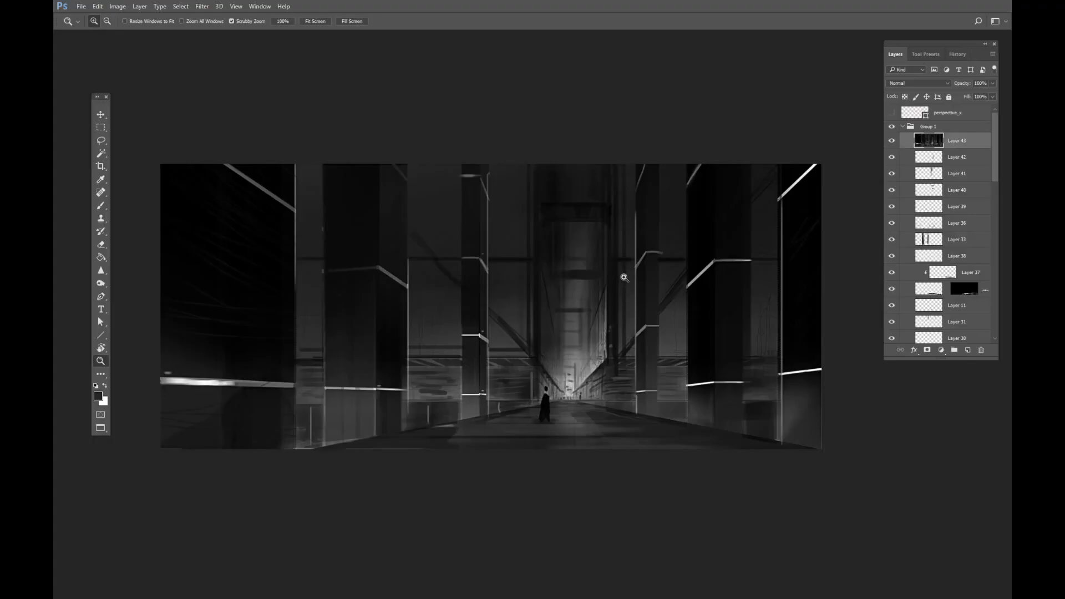
Toggle Layer 43's visibility on and off to compare the painting with and without it.
{"action": "left_click", "coordinate": [892, 142]}
{"action": "left_click", "coordinate": [893, 143]}
{"action": "left_click", "coordinate": [893, 143]}
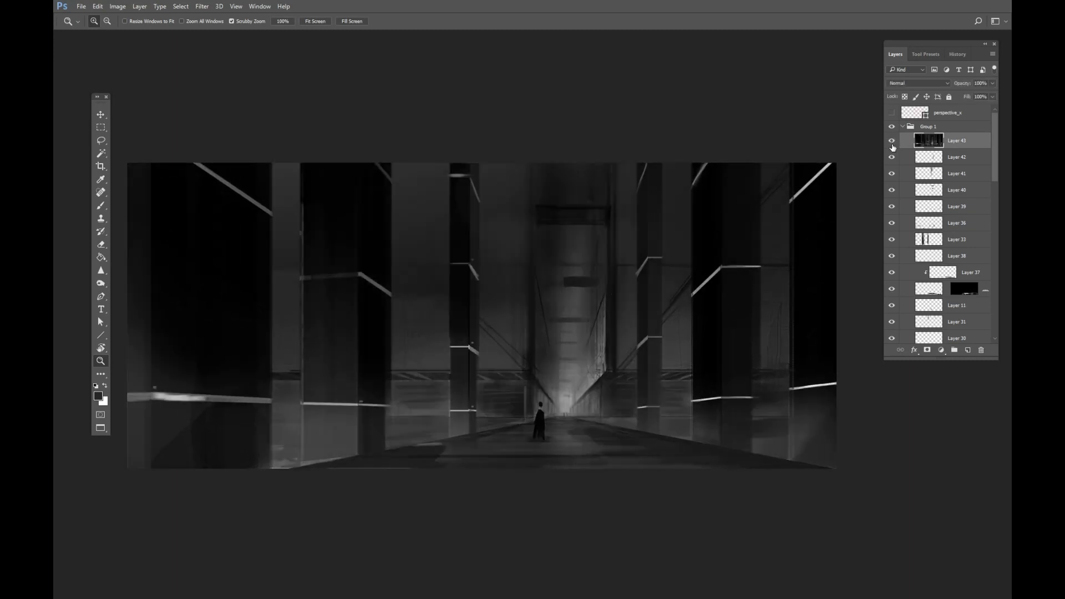
{"action": "left_click", "coordinate": [893, 142]}
{"action": "left_click", "coordinate": [892, 142]}
{"action": "left_click", "coordinate": [893, 142]}
{"action": "left_click", "coordinate": [892, 142]}
{"action": "left_click", "coordinate": [892, 142]}
Lower Layer 43's opacity to 73% and undo an accidental move of the layer.
{"action": "left_click_drag", "start_coordinate": [993, 84], "coordinate": [983, 97]}
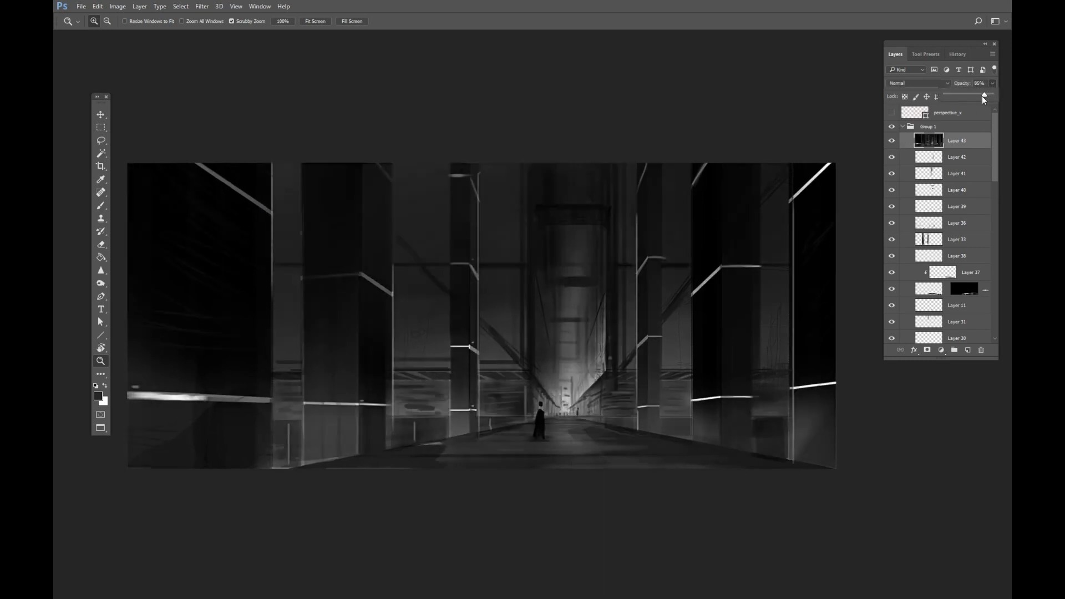
{"action": "key", "text": "v"}
{"action": "left_click_drag", "start_coordinate": [687, 308], "coordinate": [707, 324]}
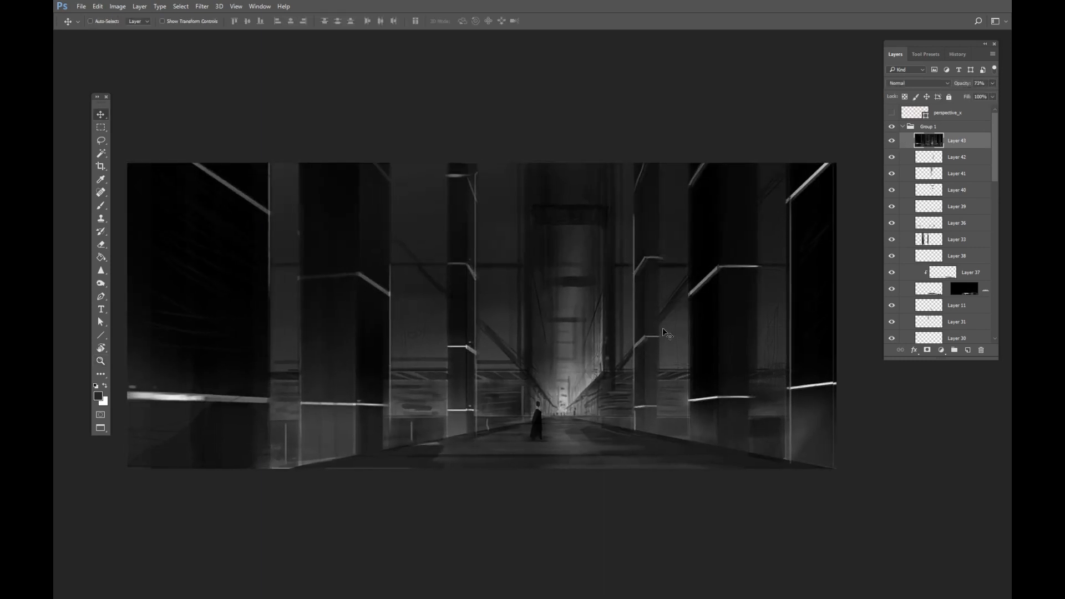
{"action": "key", "text": "ctrl+z"}
Add a new empty layer above Layer 43 and switch to the Brush tool.
{"action": "left_click", "coordinate": [969, 350]}
{"action": "scroll", "coordinate": [660, 320], "scroll_direction": "down", "scroll_amount": 2}
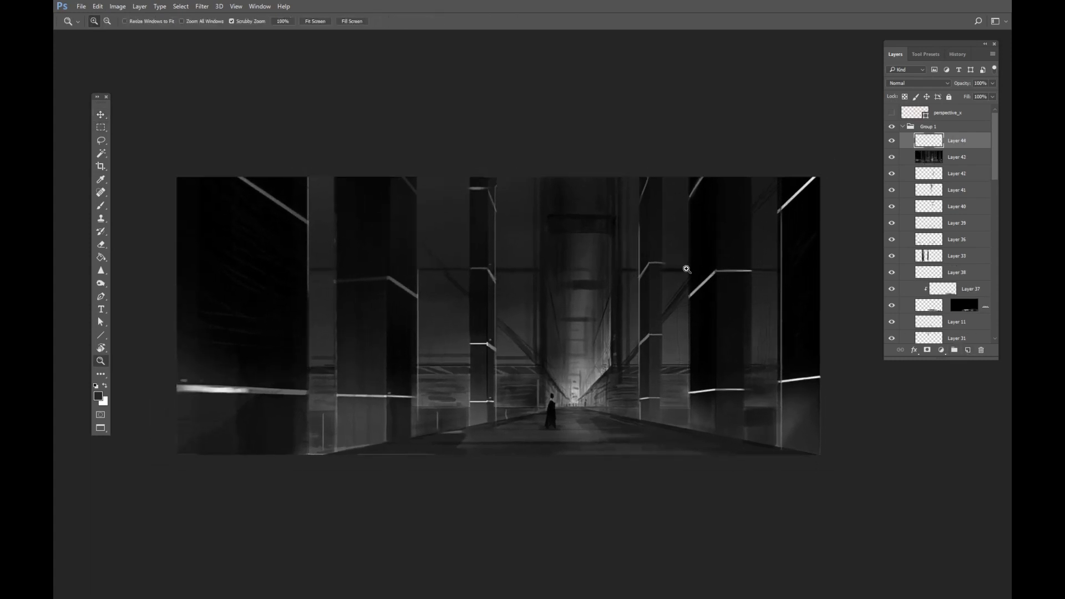
{"action": "scroll", "coordinate": [687, 268], "scroll_direction": "down", "scroll_amount": 1}
{"action": "key", "text": "b"}
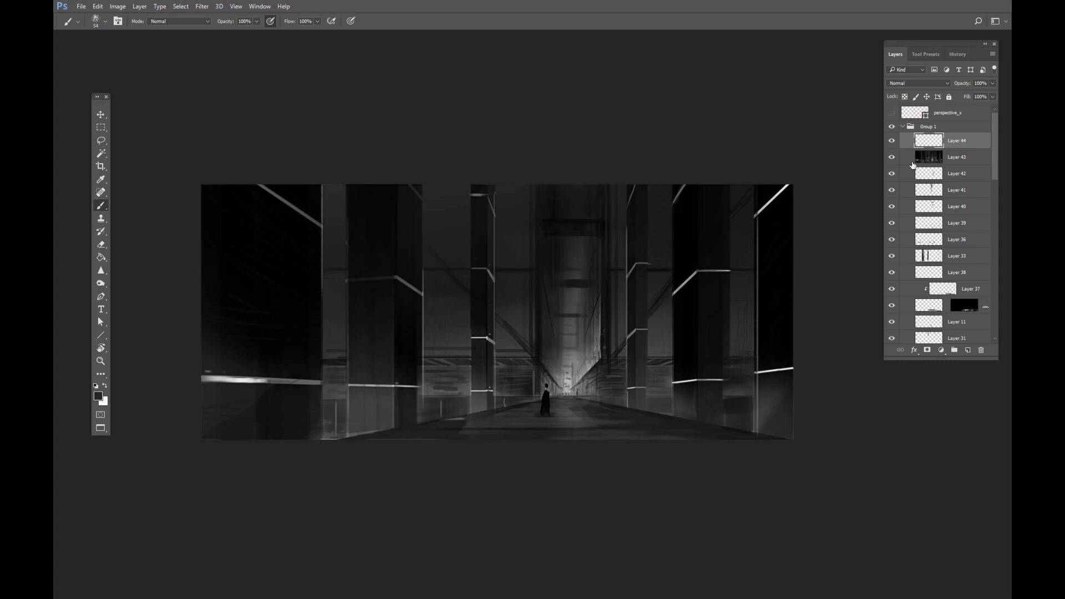
{"action": "left_click", "coordinate": [891, 143]}
{"action": "left_click", "coordinate": [891, 144]}
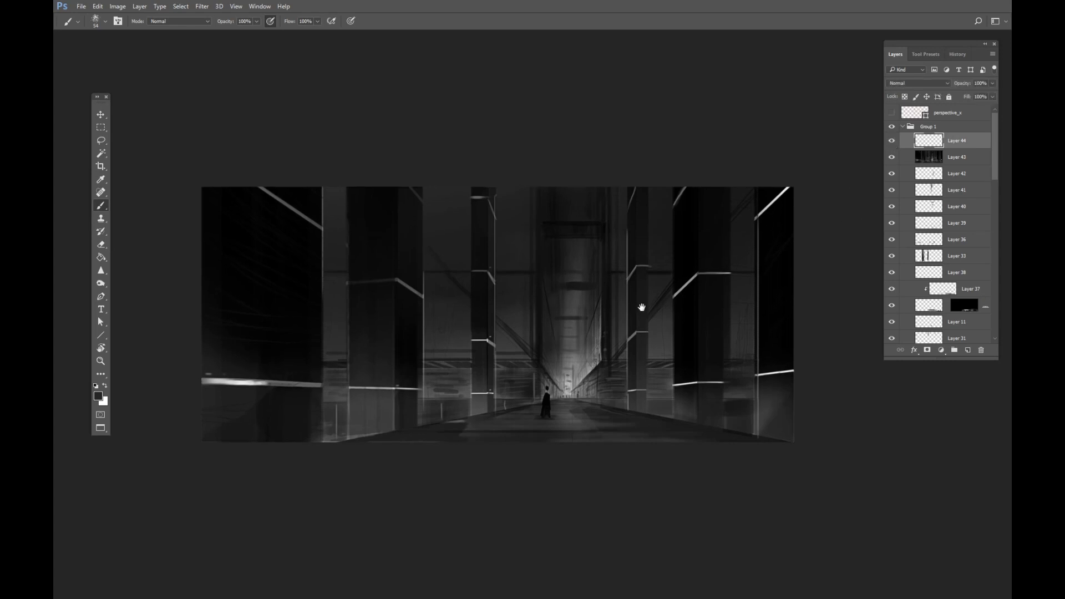
{"action": "key", "text": "z"}
{"action": "left_click_drag", "start_coordinate": [710, 297], "coordinate": [725, 290]}
{"action": "left_click_drag", "start_coordinate": [996, 141], "coordinate": [982, 233]}
{"action": "left_click", "coordinate": [928, 223], "text": "ctrl"}
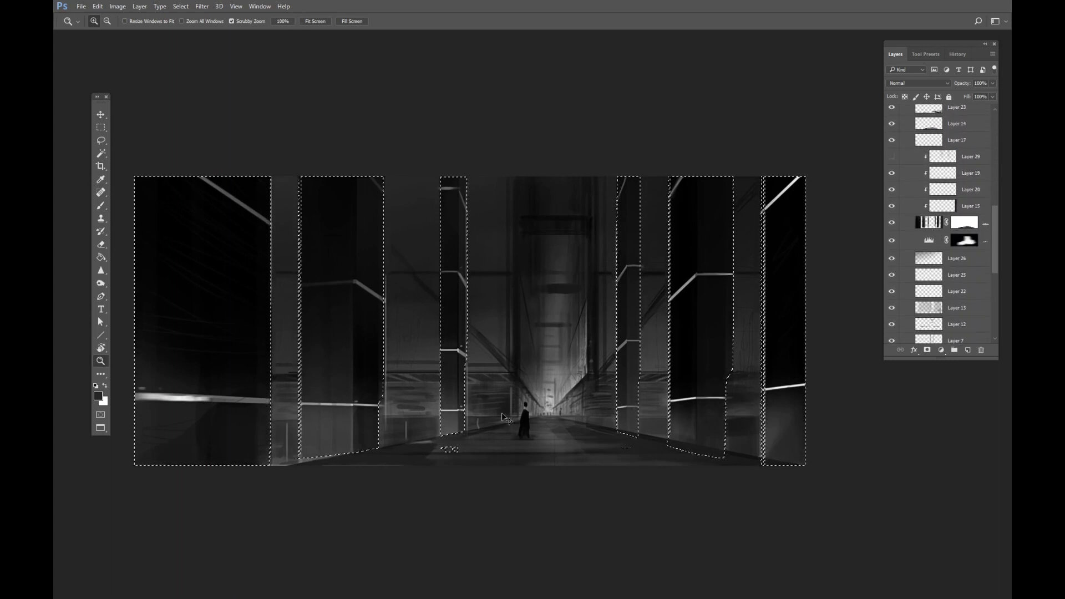
{"action": "key", "text": "ctrl+d"}
{"action": "scroll", "coordinate": [954, 222], "scroll_direction": "up", "scroll_amount": 10}
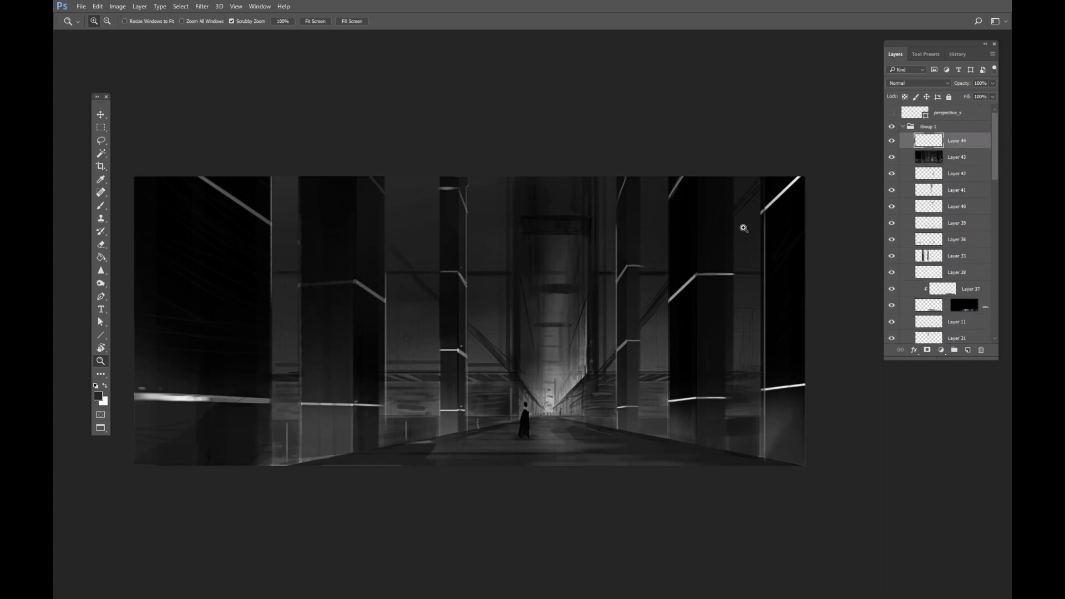
Select the whole canvas, copy it merged and paste it as a new layer above Layer 43.
{"action": "left_click", "coordinate": [922, 163]}
{"action": "left_click", "coordinate": [756, 238], "text": "alt"}
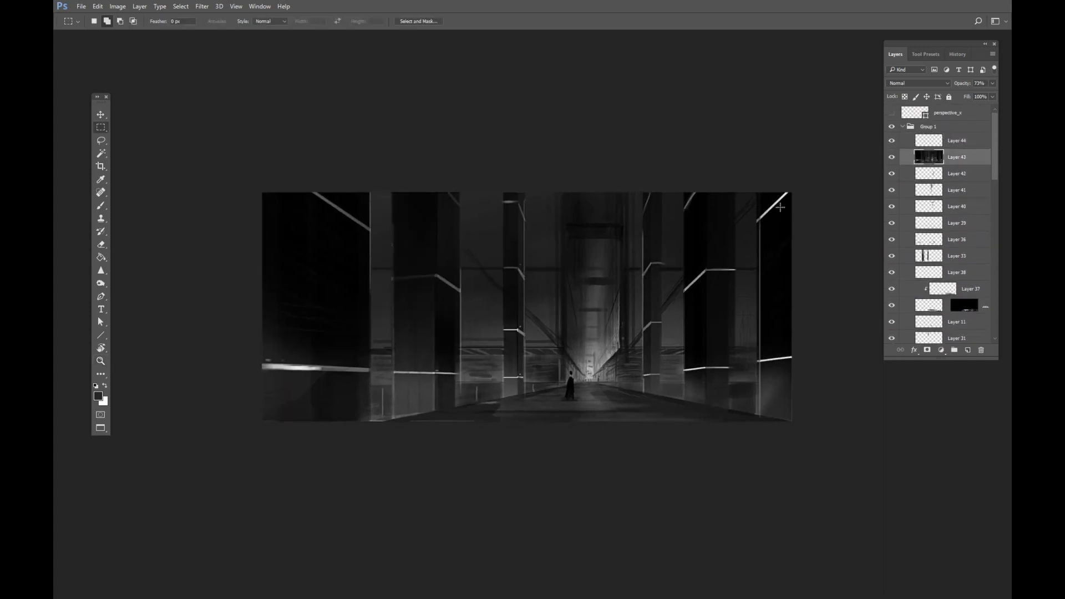
{"action": "key", "text": "m"}
{"action": "left_click_drag", "start_coordinate": [802, 183], "coordinate": [255, 589]}
{"action": "key", "text": "ctrl+shift+c"}
{"action": "key", "text": "ctrl+v"}
{"action": "key", "text": "z"}
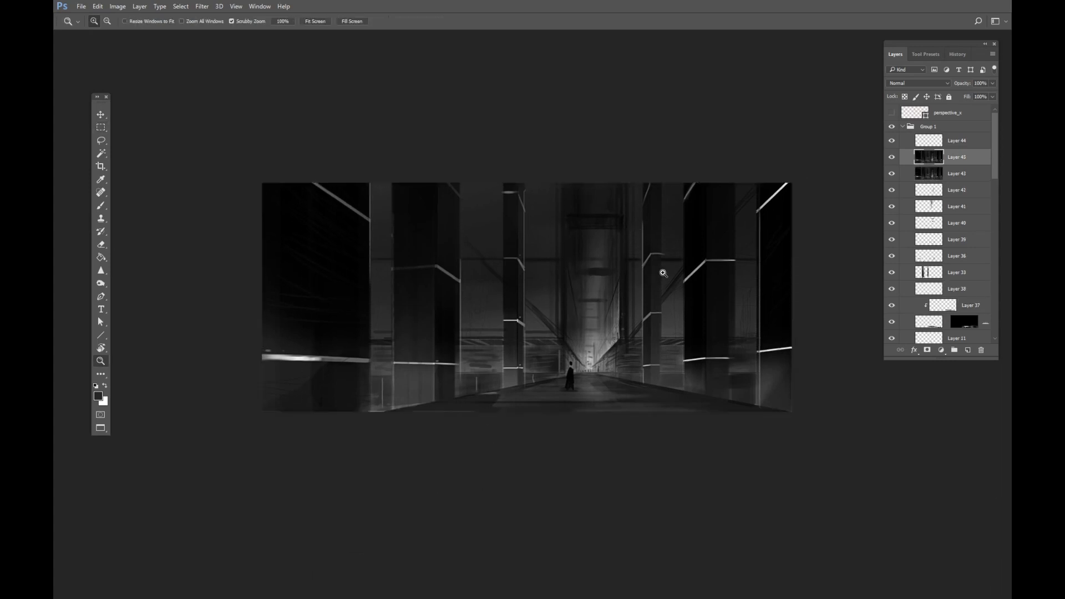
Move the merged layer above Group 1 and put it in a new group named color_exploration.
{"action": "left_click_drag", "start_coordinate": [661, 279], "coordinate": [703, 263]}
{"action": "left_click_drag", "start_coordinate": [930, 161], "coordinate": [916, 120]}
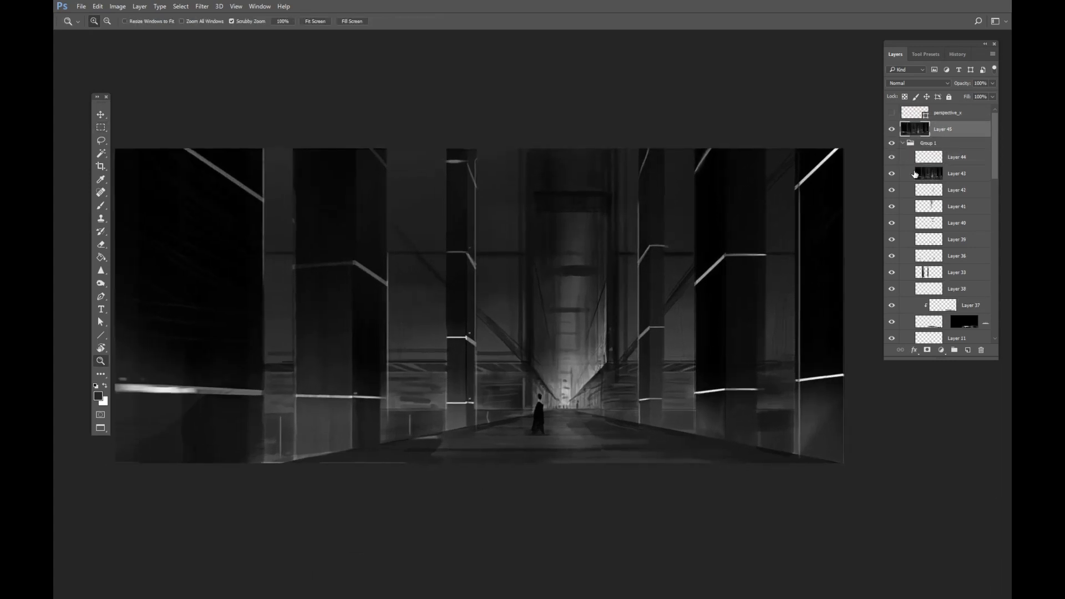
{"action": "key", "text": "ctrl+g"}
{"action": "double_click", "coordinate": [929, 127]}
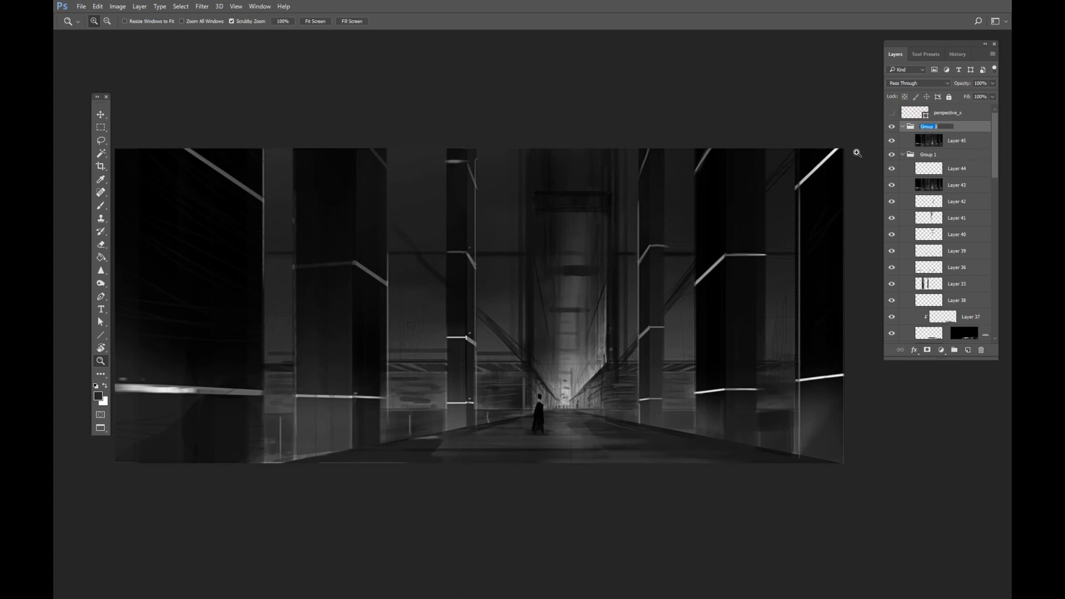
{"action": "type", "text": "co"}
{"action": "type", "text": "lor_exploration"}
{"action": "key", "text": "Return"}
Add a Color Lookup adjustment layer above the merged layer in the color_exploration group.
{"action": "left_click", "coordinate": [954, 145]}
{"action": "left_click_drag", "start_coordinate": [646, 327], "coordinate": [683, 328]}
{"action": "left_click_drag", "start_coordinate": [703, 334], "coordinate": [626, 334]}
{"action": "left_click_drag", "start_coordinate": [674, 326], "coordinate": [703, 323]}
{"action": "left_click_drag", "start_coordinate": [694, 334], "coordinate": [694, 319]}
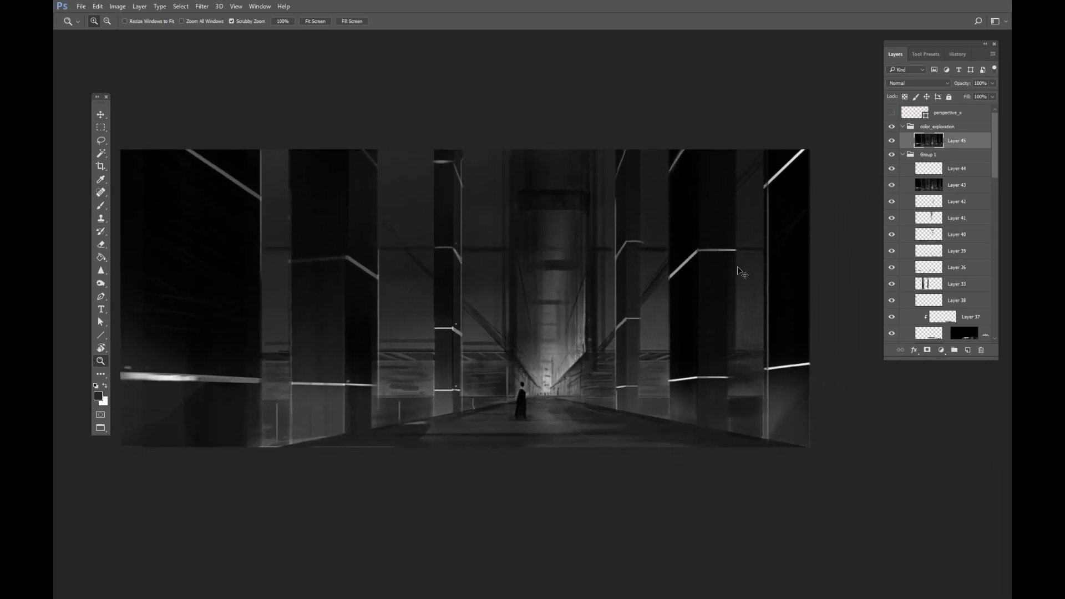
{"action": "left_click_drag", "start_coordinate": [674, 308], "coordinate": [656, 338]}
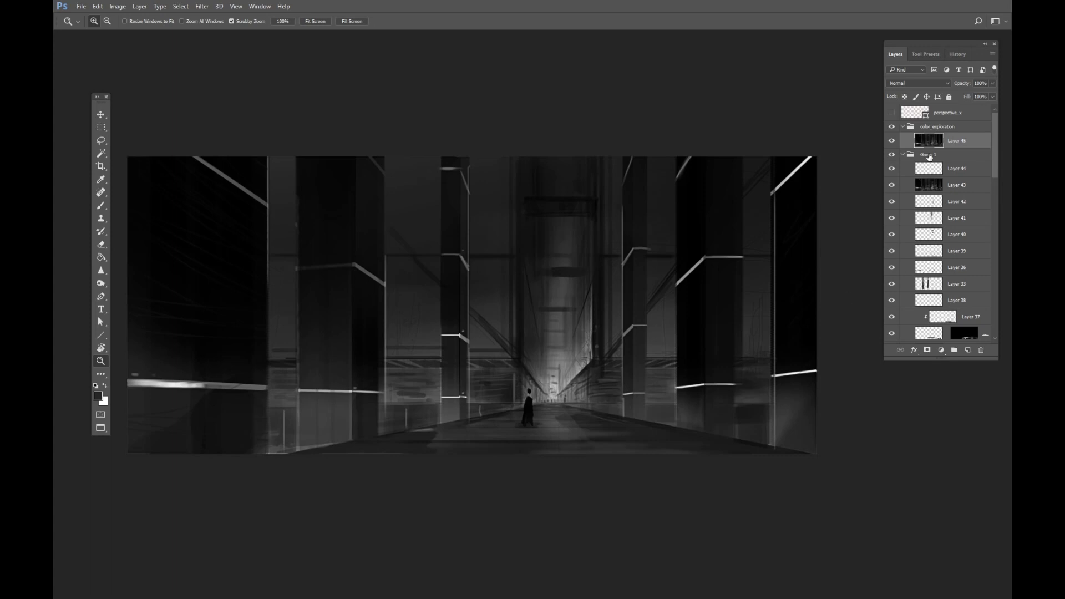
{"action": "left_click_drag", "start_coordinate": [741, 331], "coordinate": [739, 337]}
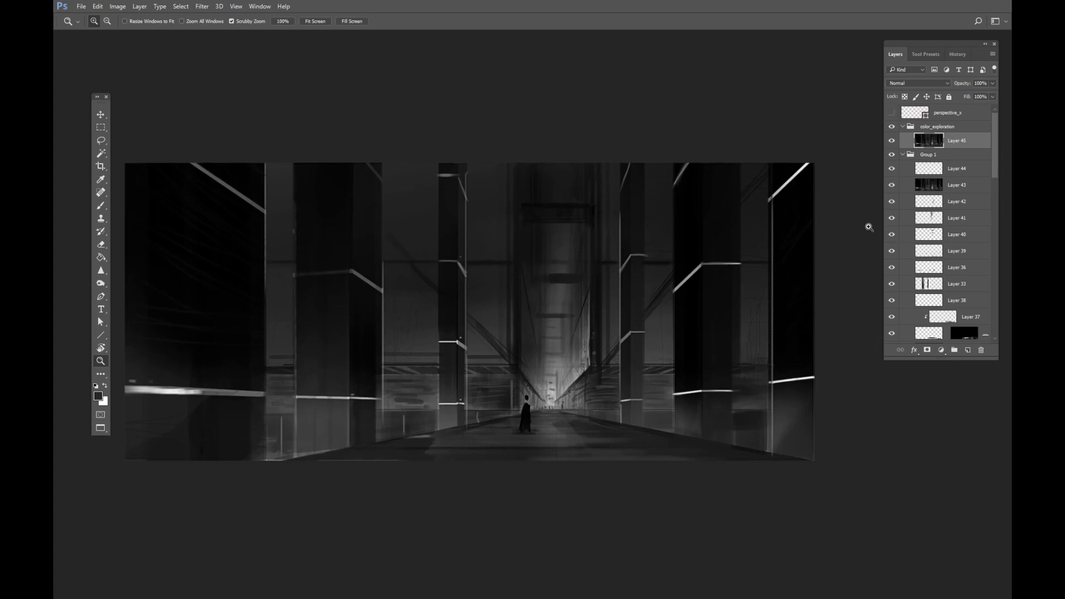
{"action": "left_click", "coordinate": [940, 350]}
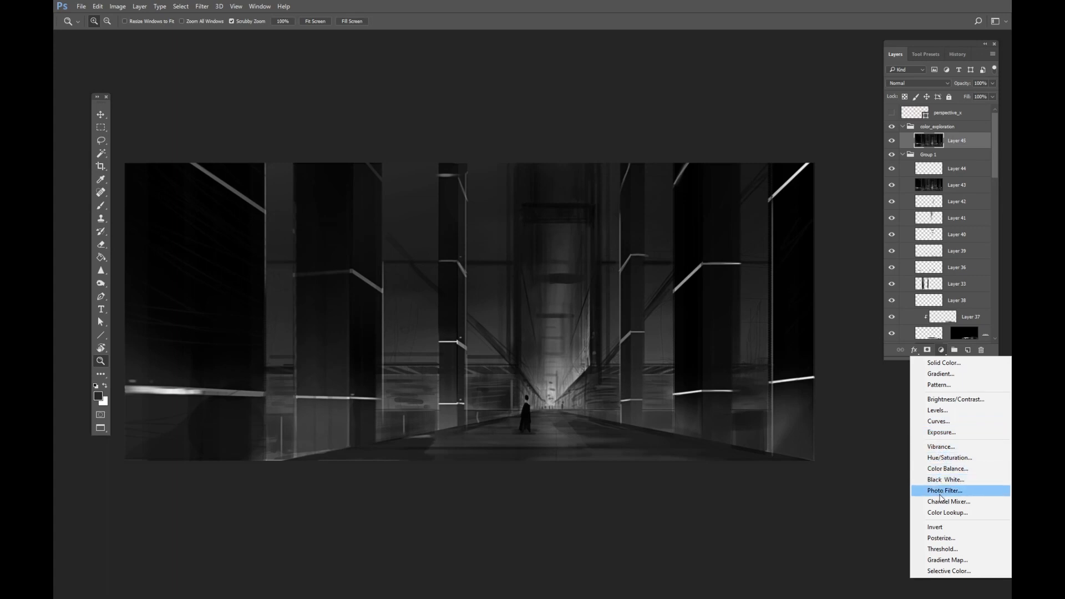
{"action": "left_click", "coordinate": [947, 512]}
{"action": "left_click_drag", "start_coordinate": [278, 276], "coordinate": [569, 216]}
{"action": "left_click", "coordinate": [941, 351]}
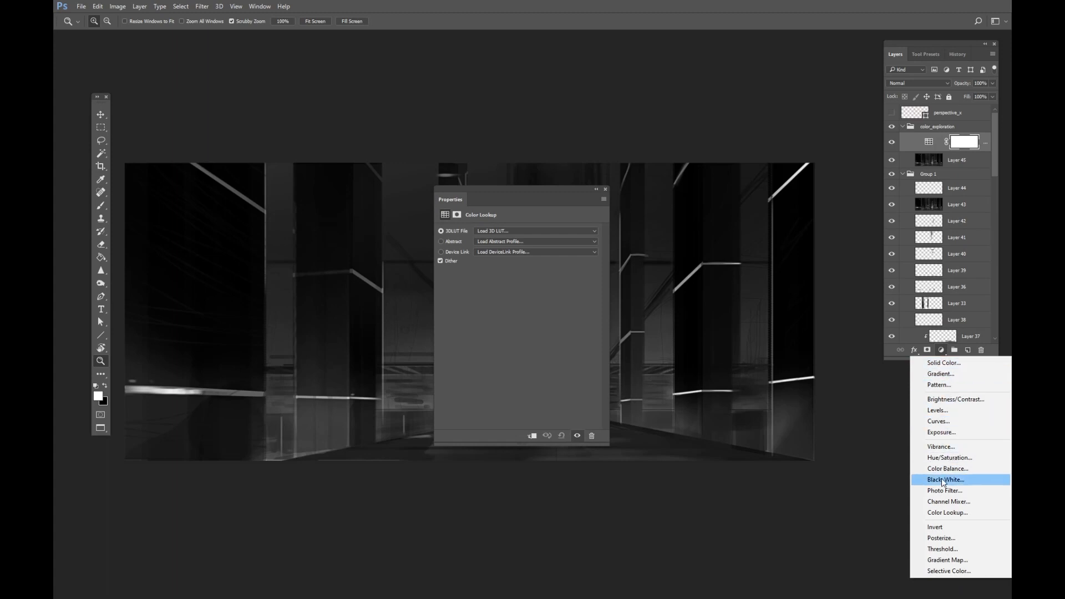
{"action": "left_click", "coordinate": [522, 216]}
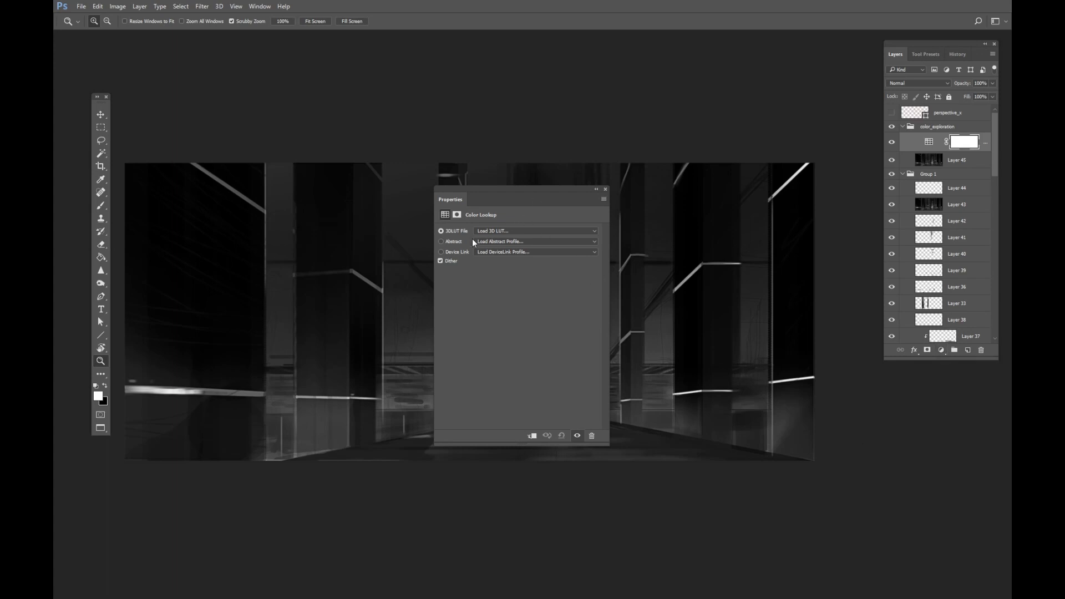
Set the Color Lookup's 3DLUT File to 2Strip.look and move the Properties panel aside.
{"action": "left_click", "coordinate": [534, 232]}
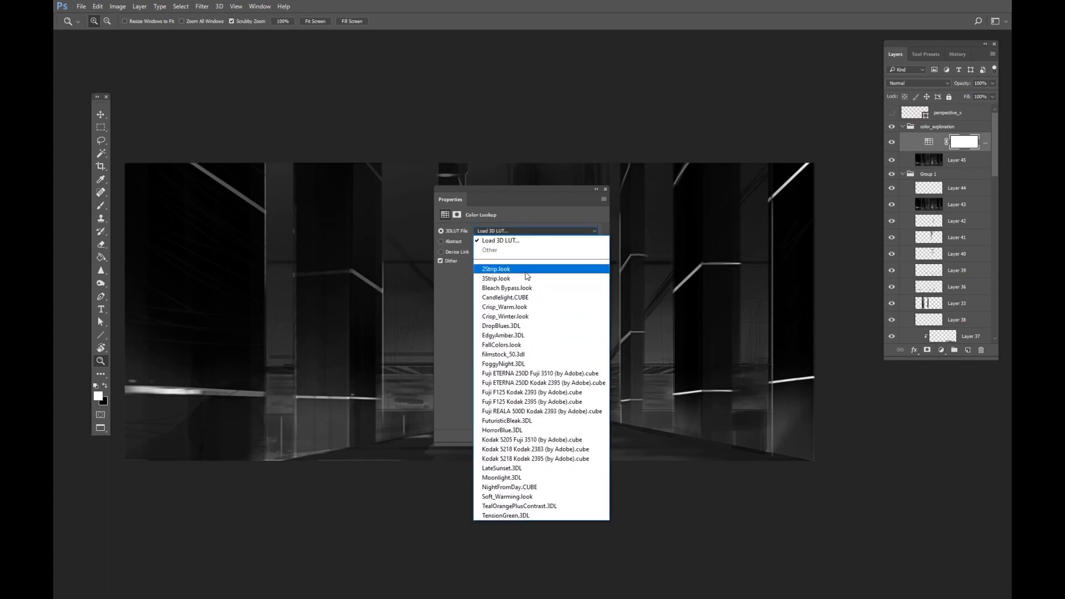
{"action": "left_click", "coordinate": [535, 245]}
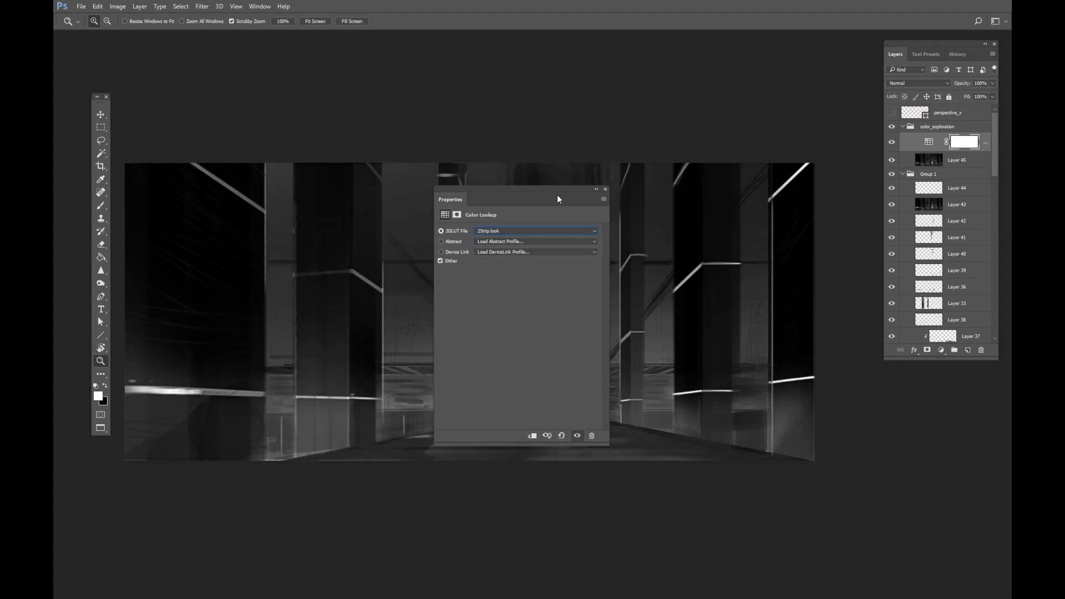
{"action": "left_click_drag", "start_coordinate": [557, 195], "coordinate": [804, 116]}
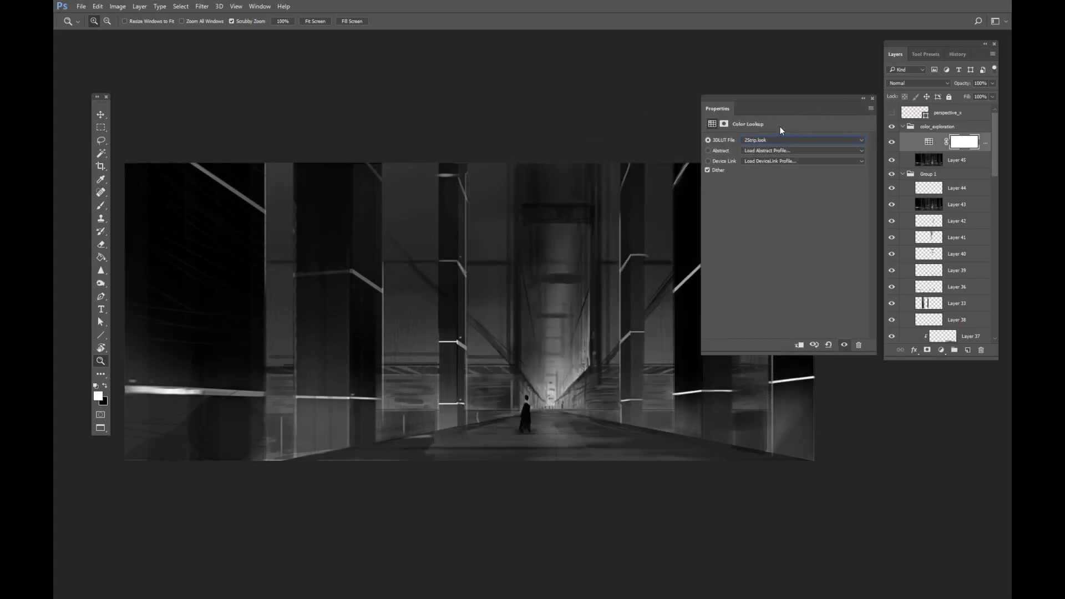
Step through the 3DLUT File presets one by one to preview color moods, ending on TensionGreen.3DL.
{"action": "key", "text": "Down"}
{"action": "key", "text": "Down"}
{"action": "key", "text": "Down"}
{"action": "key", "text": "Down"}
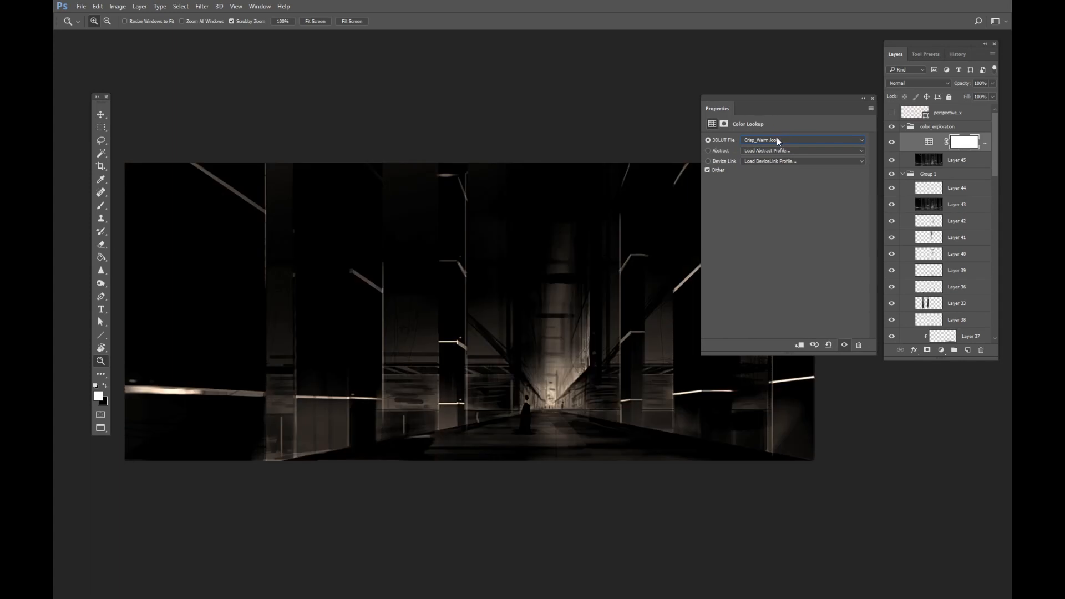
{"action": "key", "text": "Down"}
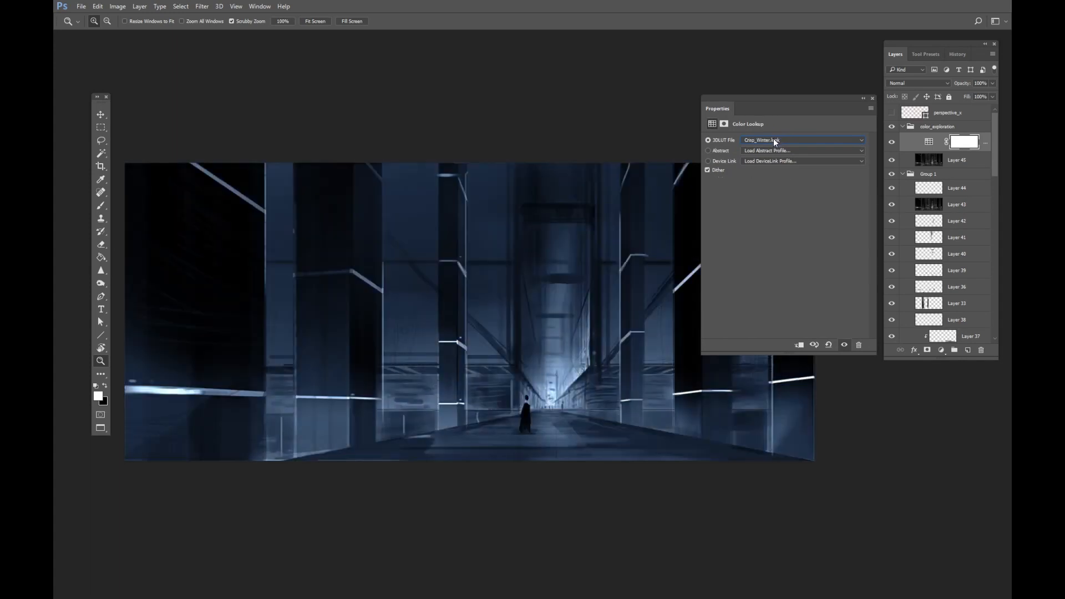
{"action": "key", "text": "Down"}
{"action": "key", "text": "Up"}
{"action": "key", "text": "Down"}
{"action": "key", "text": "Down"}
{"action": "key", "text": "Down"}
{"action": "key", "text": "Down"}
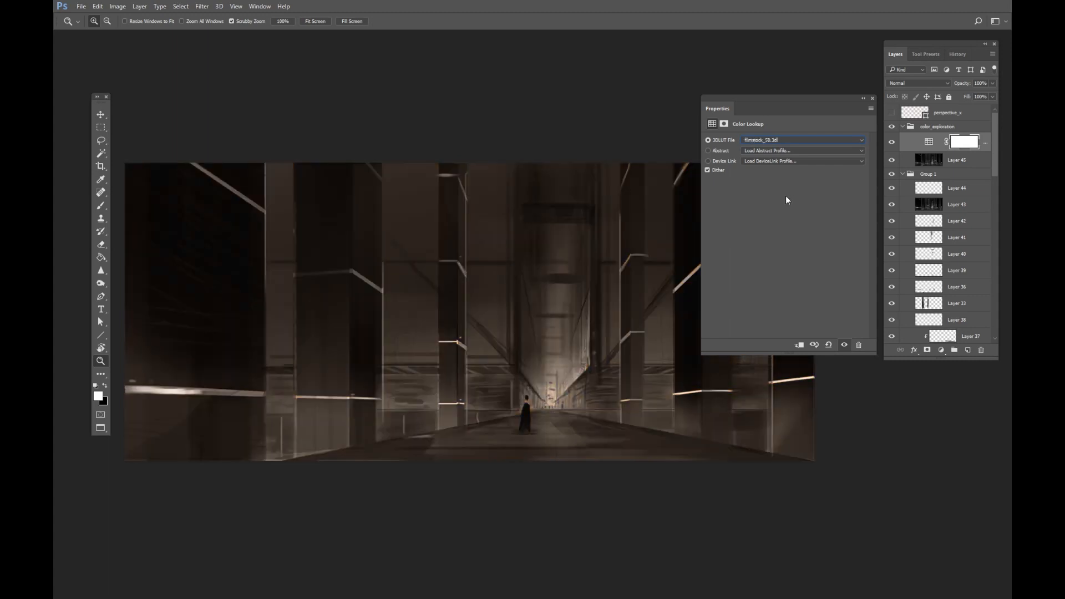
{"action": "key", "text": "Down"}
{"action": "key", "text": "Down"}
{"action": "key", "text": "Down"}
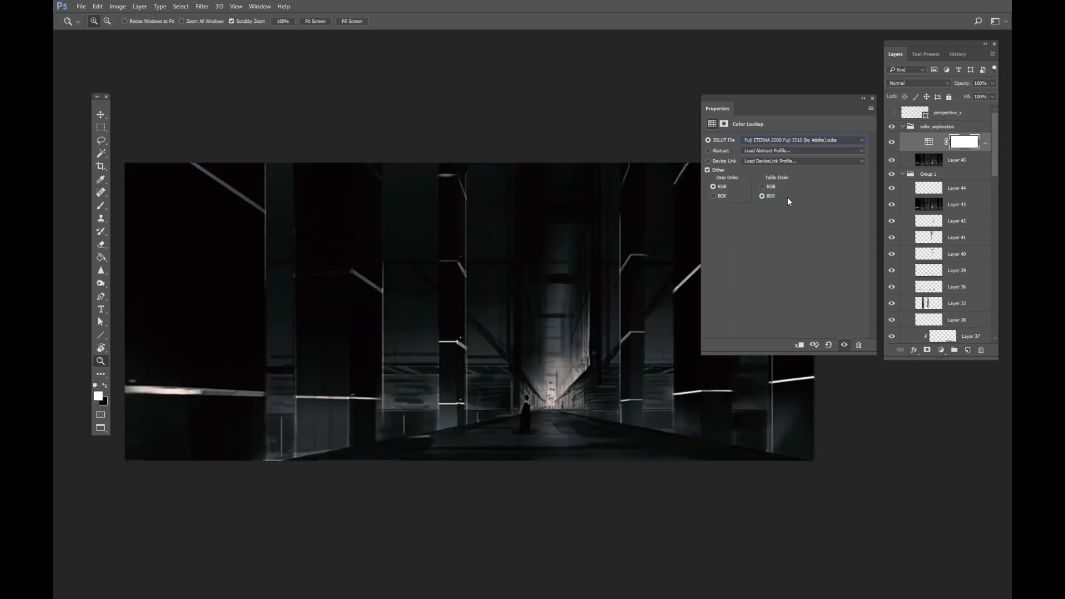
{"action": "key", "text": "Down"}
{"action": "key", "text": "Down"}
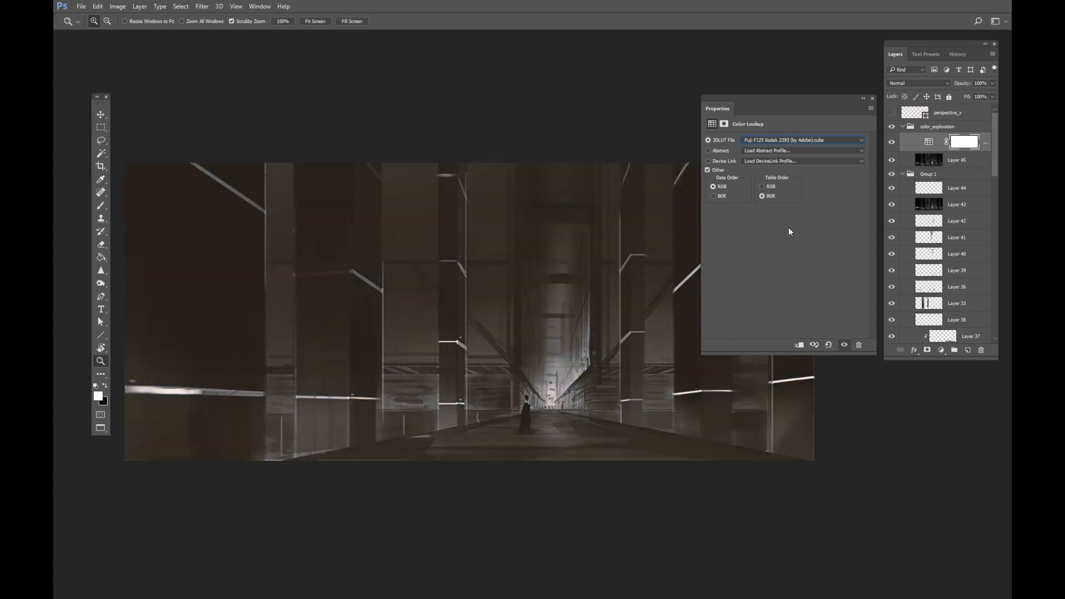
{"action": "key", "text": "Down"}
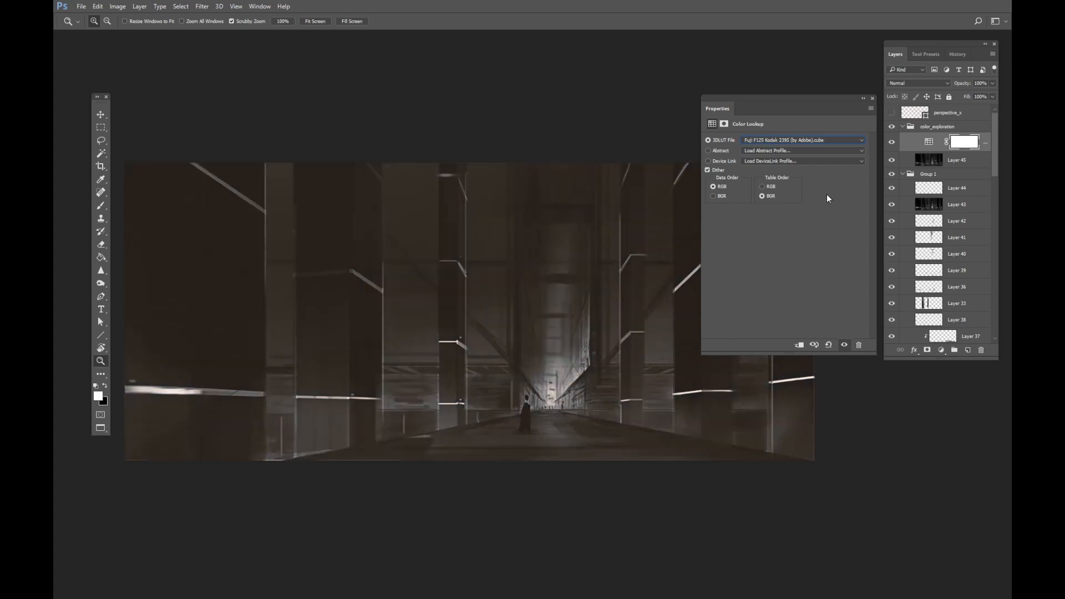
{"action": "key", "text": "Down"}
{"action": "key", "text": "Down"}
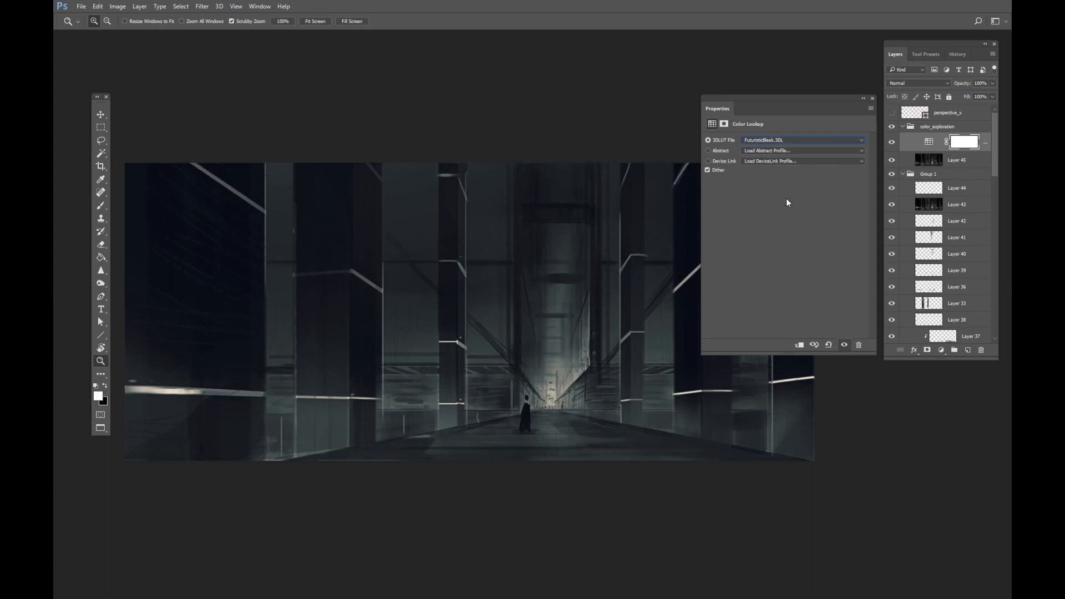
{"action": "key", "text": "Down"}
{"action": "key", "text": "Down"}
{"action": "key", "text": "Down"}
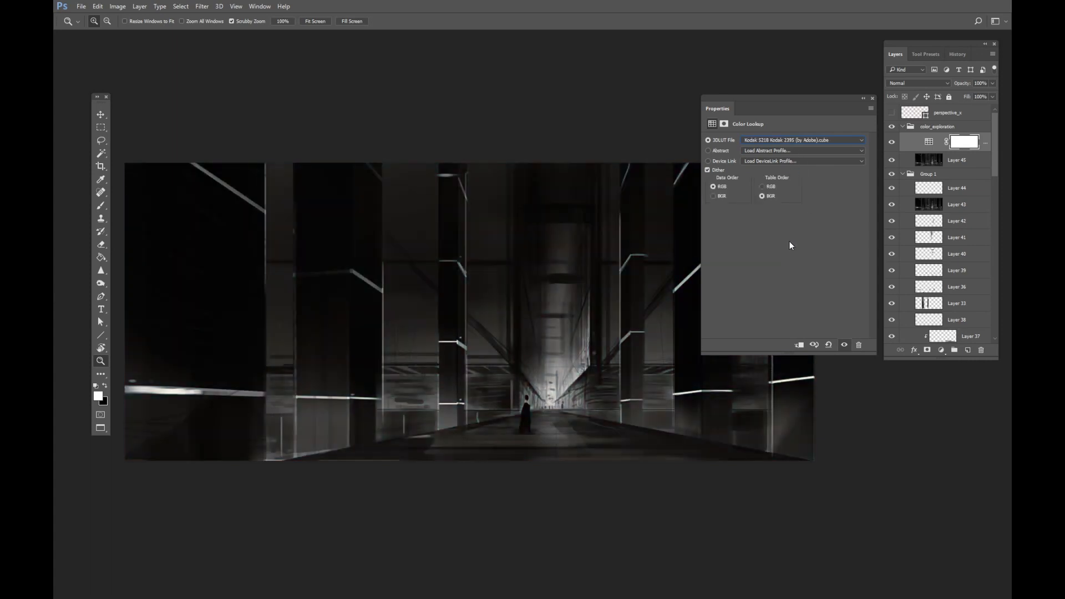
{"action": "key", "text": "Down"}
{"action": "key", "text": "Down"}
{"action": "key", "text": "Down"}
{"action": "key", "text": "Down"}
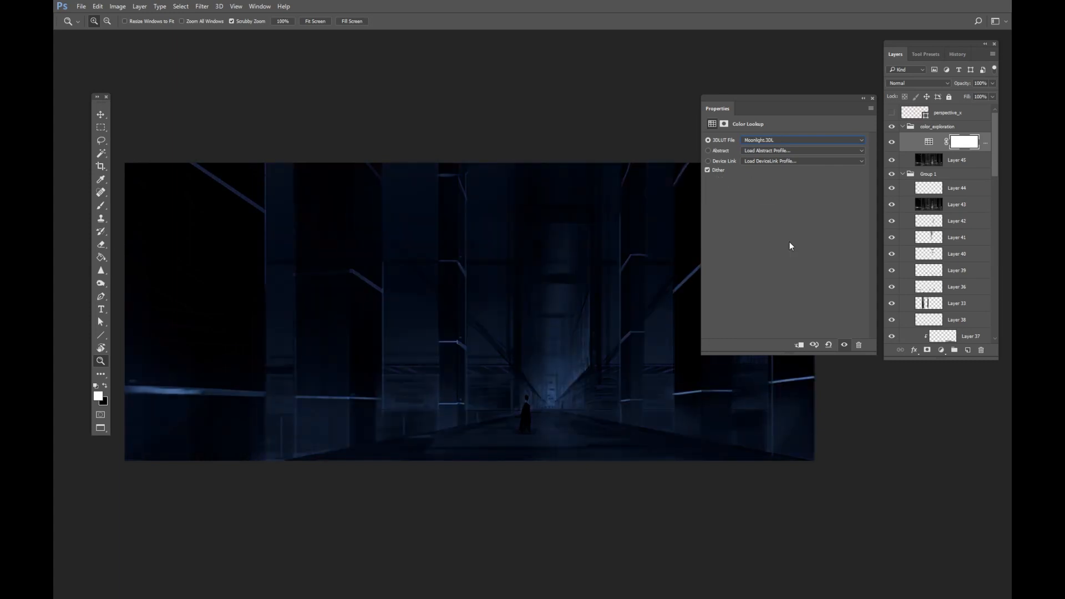
{"action": "key", "text": "Down"}
{"action": "key", "text": "Down"}
{"action": "key", "text": "Down"}
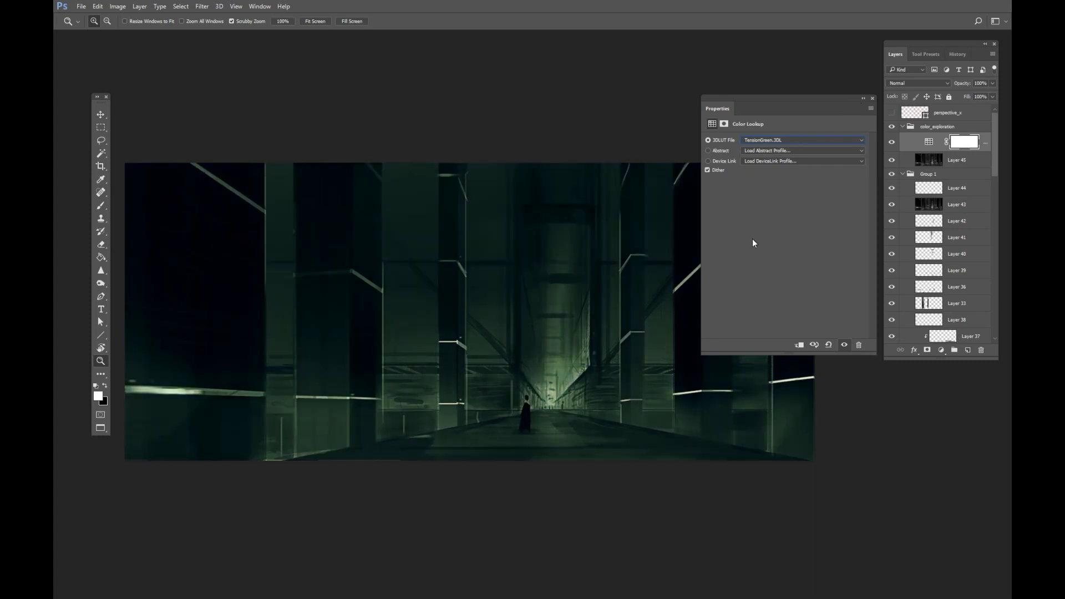
Step through more 3DLUT File presets, settling on LateSunset.3DL, and collapse the Properties panel.
{"action": "key", "text": "Up"}
{"action": "key", "text": "Up"}
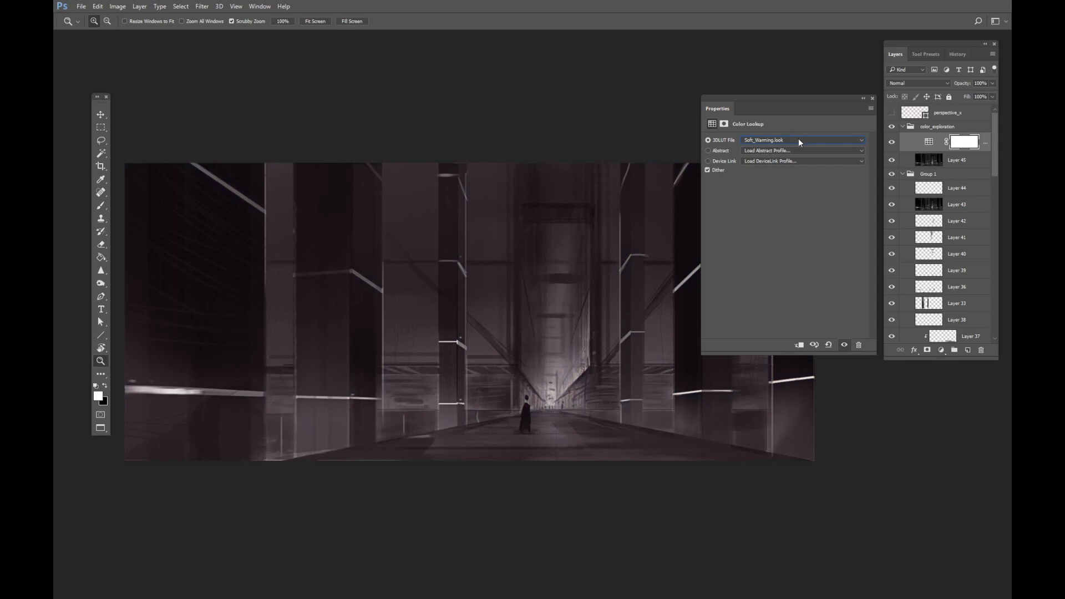
{"action": "key", "text": "Up"}
{"action": "key", "text": "Up"}
{"action": "key", "text": "Up"}
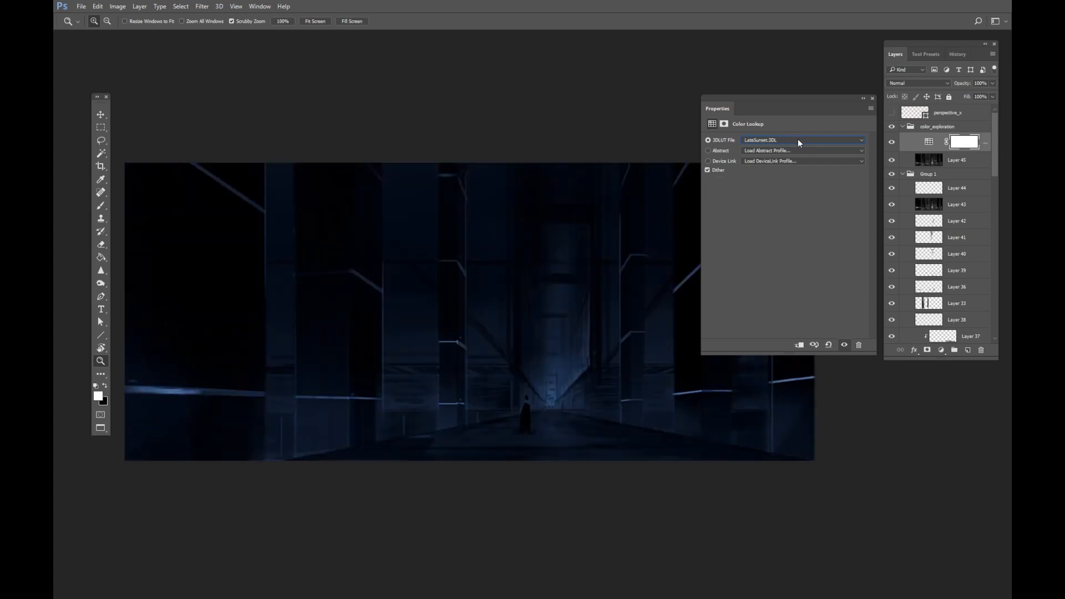
{"action": "key", "text": "Down"}
{"action": "left_click", "coordinate": [864, 100]}
Lower the Color Lookup layer's opacity to about 50% and toggle its visibility to compare.
{"action": "left_click", "coordinate": [892, 142]}
{"action": "left_click", "coordinate": [891, 142]}
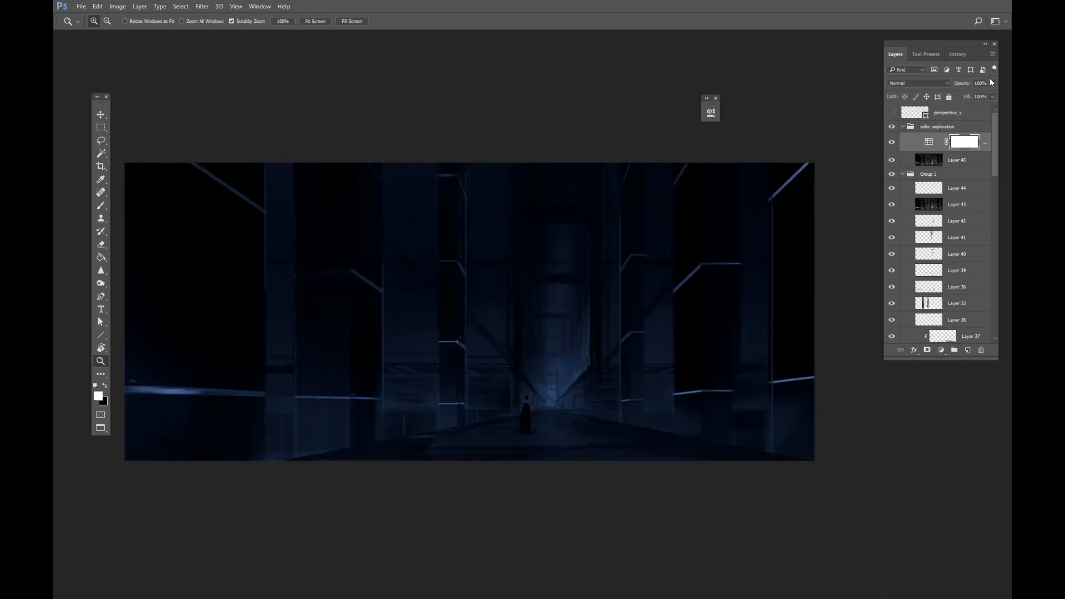
{"action": "left_click_drag", "start_coordinate": [976, 95], "coordinate": [970, 96]}
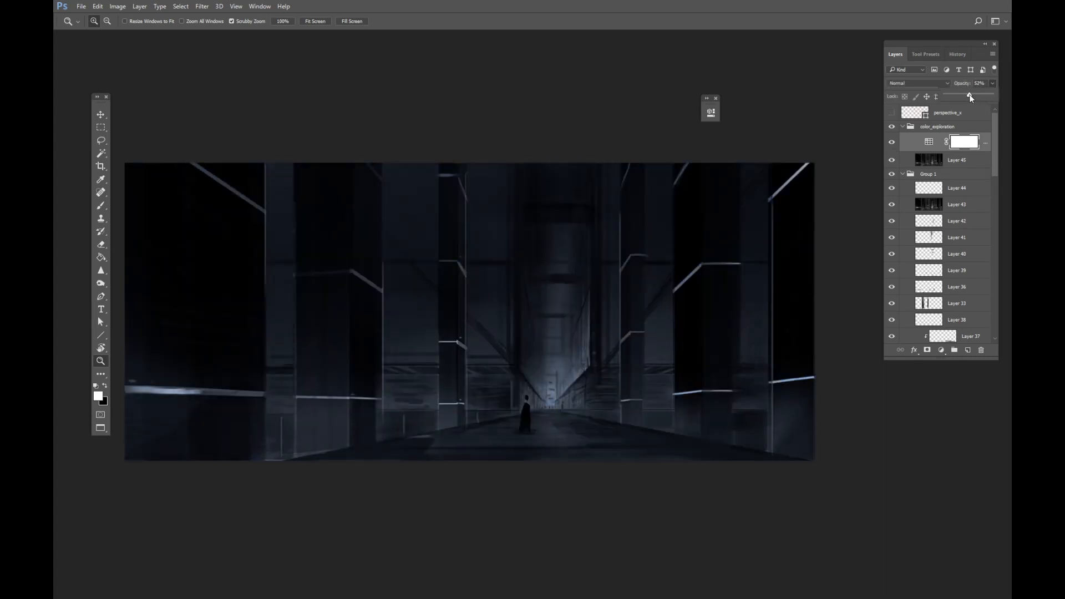
{"action": "left_click_drag", "start_coordinate": [971, 97], "coordinate": [970, 98]}
{"action": "left_click", "coordinate": [892, 142]}
{"action": "left_click", "coordinate": [891, 142]}
{"action": "left_click", "coordinate": [892, 142]}
Select the whole canvas, copy merged and paste it as a new layer at the top of color_exploration.
{"action": "key", "text": "m"}
{"action": "left_click_drag", "start_coordinate": [839, 148], "coordinate": [88, 532]}
{"action": "key", "text": "ctrl+shift+c"}
{"action": "key", "text": "ctrl+v"}
{"action": "key", "text": "i"}
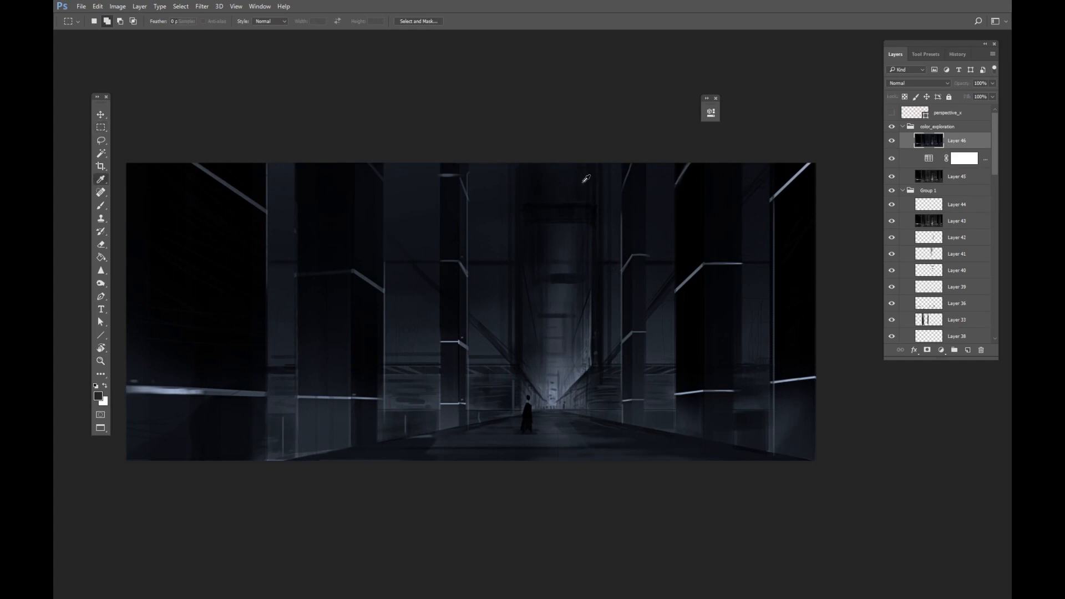
Colorize the pasted layer red with Hue/Saturation, raising the saturation, and toggle it to compare.
{"action": "key", "text": "ctrl+u"}
{"action": "left_click_drag", "start_coordinate": [753, 132], "coordinate": [853, 54]}
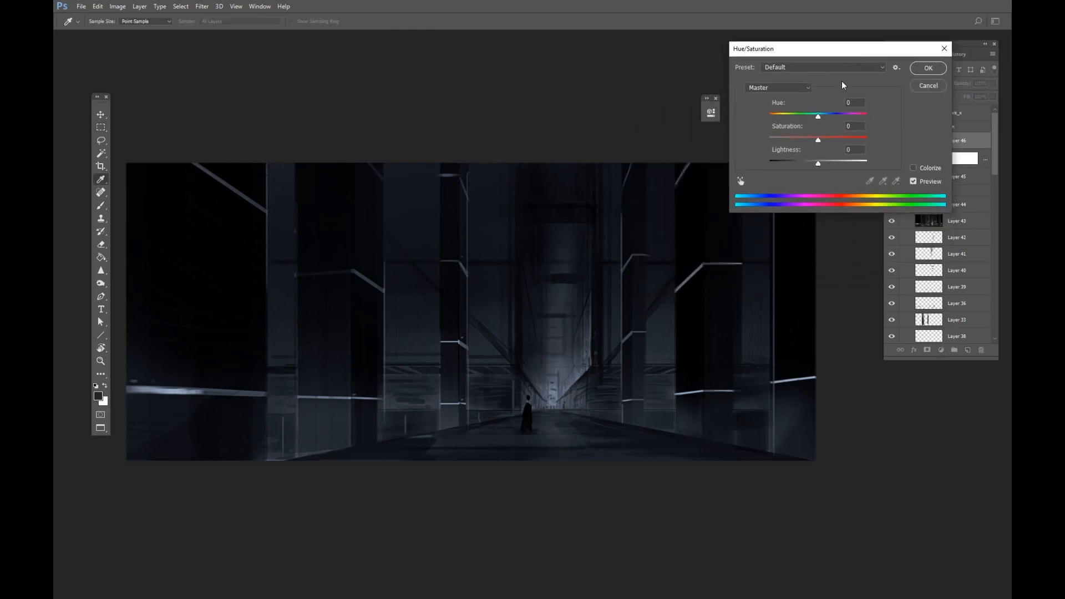
{"action": "left_click", "coordinate": [922, 169]}
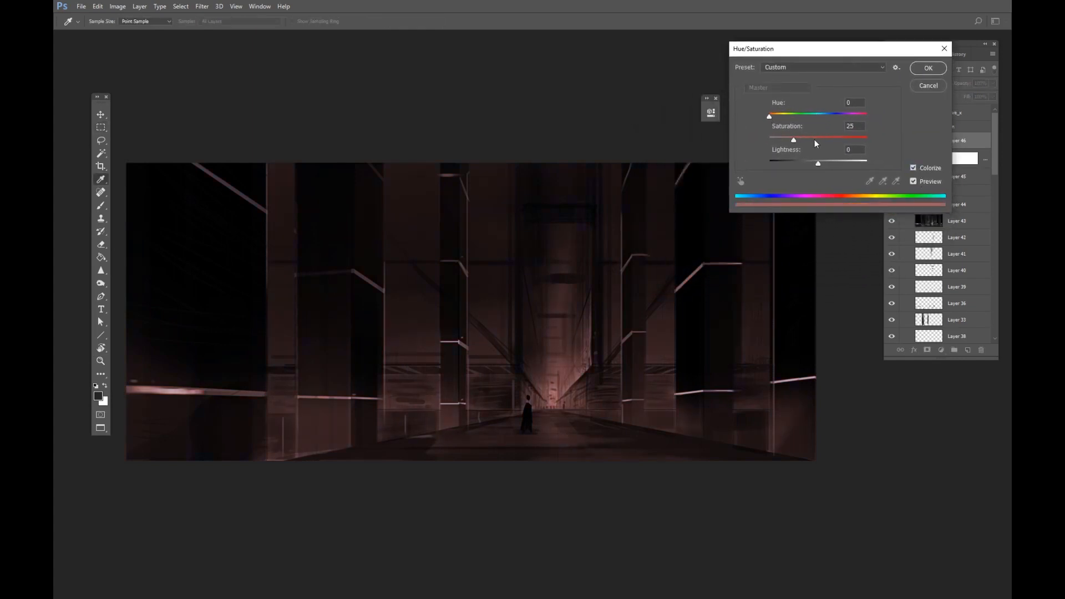
{"action": "left_click_drag", "start_coordinate": [802, 141], "coordinate": [858, 117]}
{"action": "left_click_drag", "start_coordinate": [805, 140], "coordinate": [807, 140]}
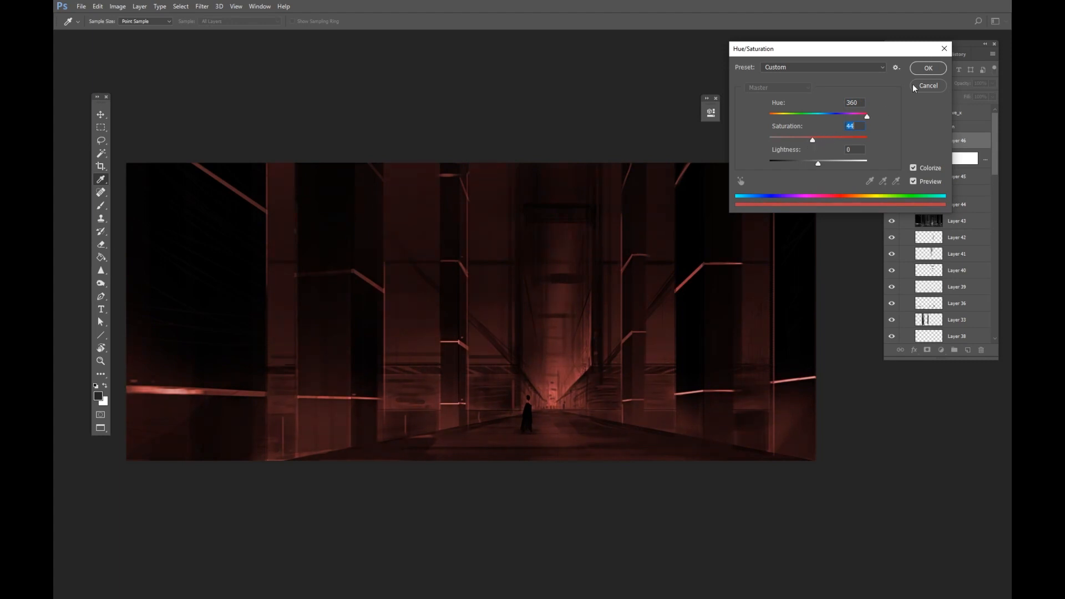
{"action": "left_click", "coordinate": [928, 68]}
{"action": "left_click", "coordinate": [892, 141]}
{"action": "left_click", "coordinate": [892, 142]}
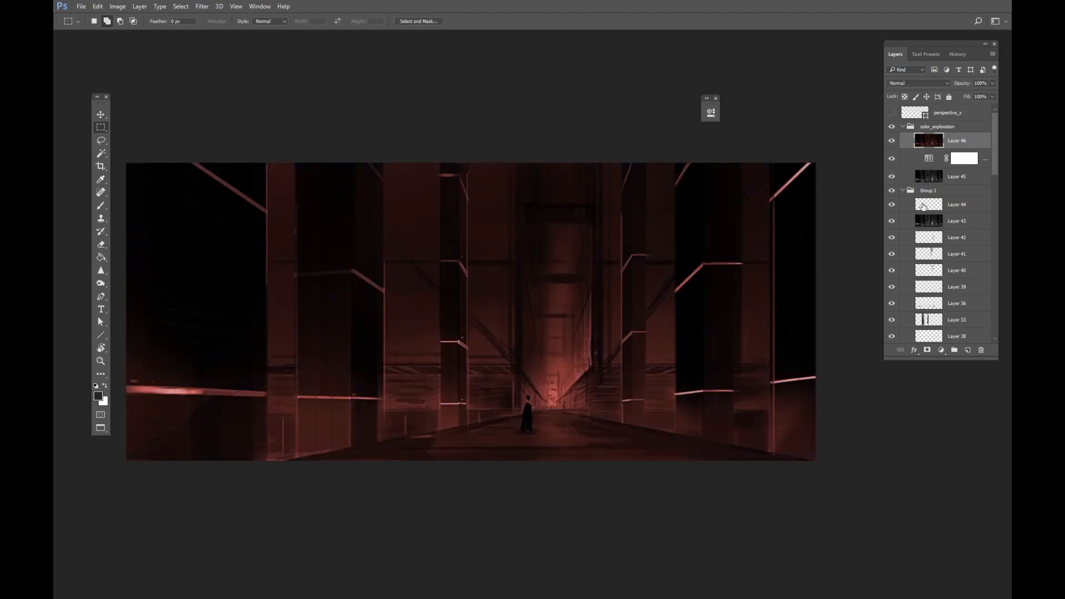
Duplicate Layer 45 together with the Color Lookup and merge the copies into one layer.
{"action": "left_click", "coordinate": [983, 164]}
{"action": "left_click", "coordinate": [977, 180], "text": "shift"}
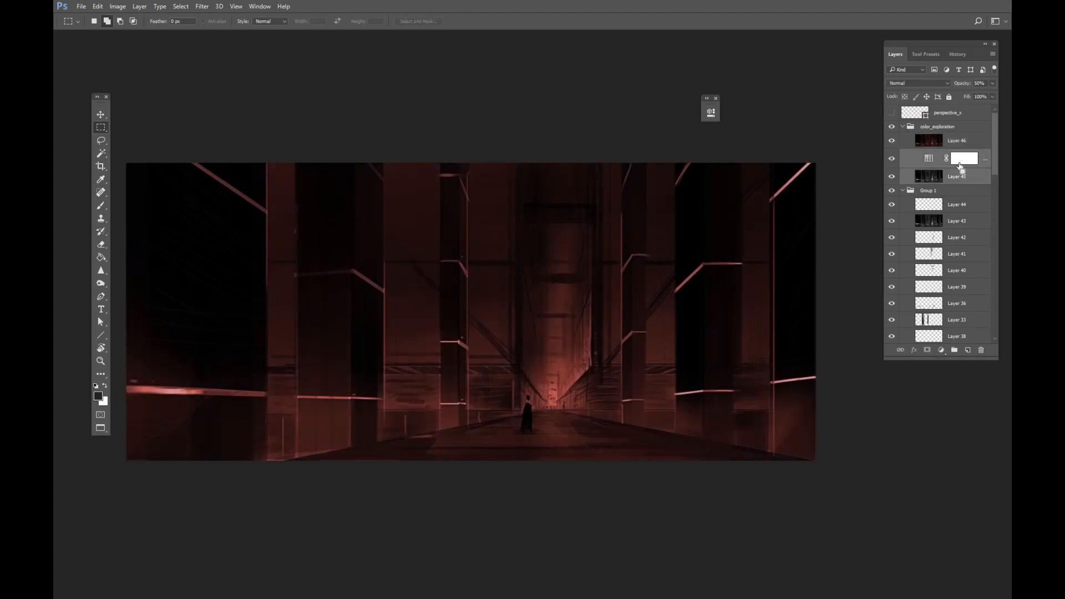
{"action": "key", "text": "ctrl+j"}
{"action": "key", "text": "ctrl+z"}
{"action": "key", "text": "ctrl+j"}
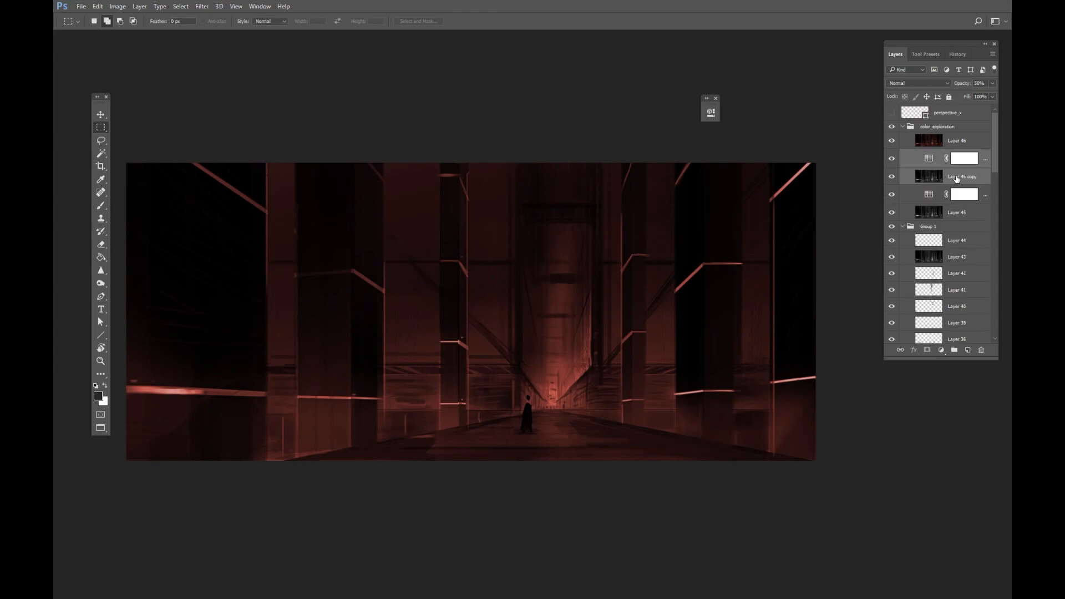
{"action": "right_click", "coordinate": [956, 181]}
{"action": "left_click", "coordinate": [882, 428]}
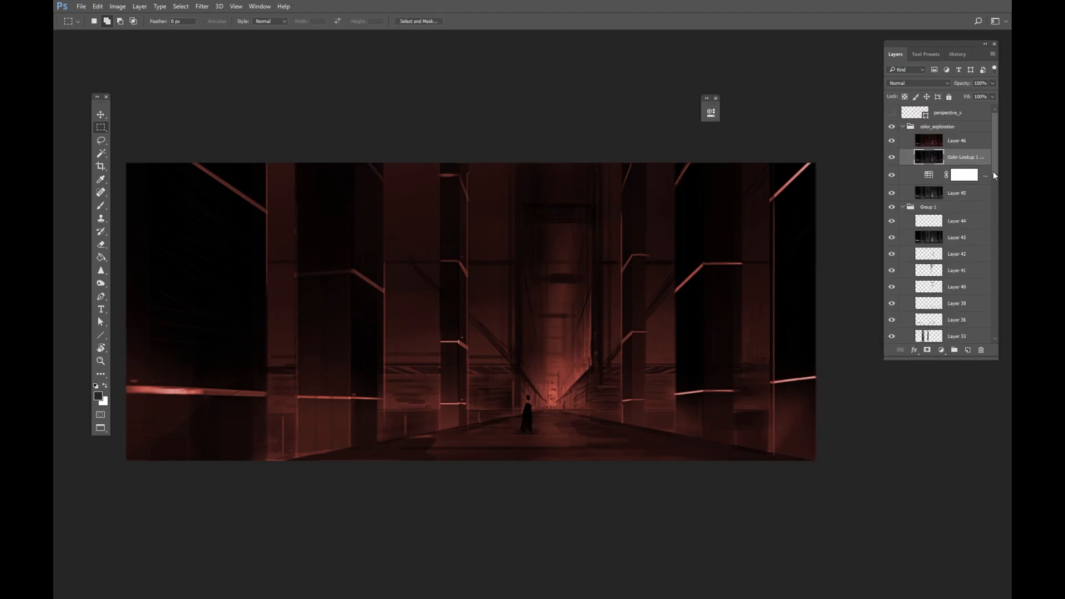
Hide the red layer and boost the merged Color Lookup layer's saturation to +50 with Hue/Saturation.
{"action": "left_click", "coordinate": [979, 181]}
{"action": "left_click", "coordinate": [967, 199], "text": "shift"}
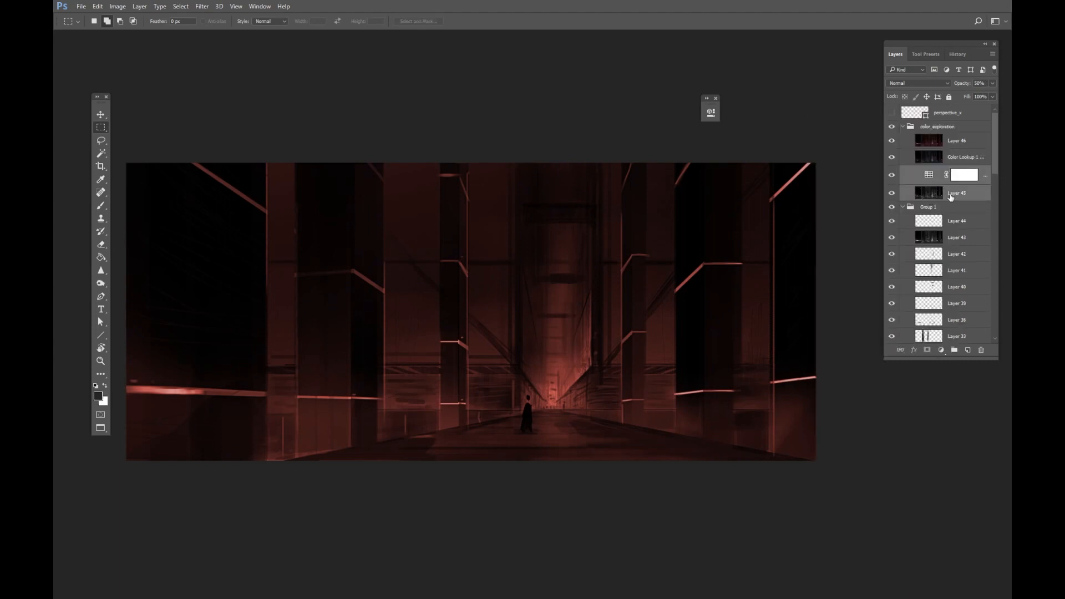
{"action": "left_click", "coordinate": [951, 197]}
{"action": "left_click", "coordinate": [965, 159]}
{"action": "left_click", "coordinate": [961, 142]}
{"action": "left_click", "coordinate": [892, 142]}
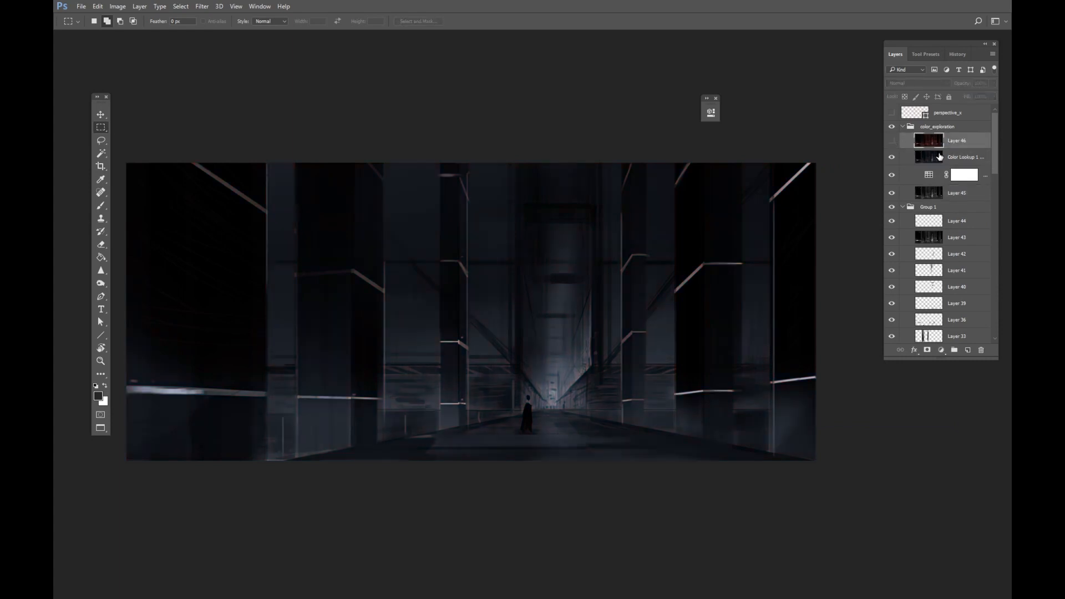
{"action": "left_click", "coordinate": [939, 157]}
{"action": "key", "text": "ctrl+u"}
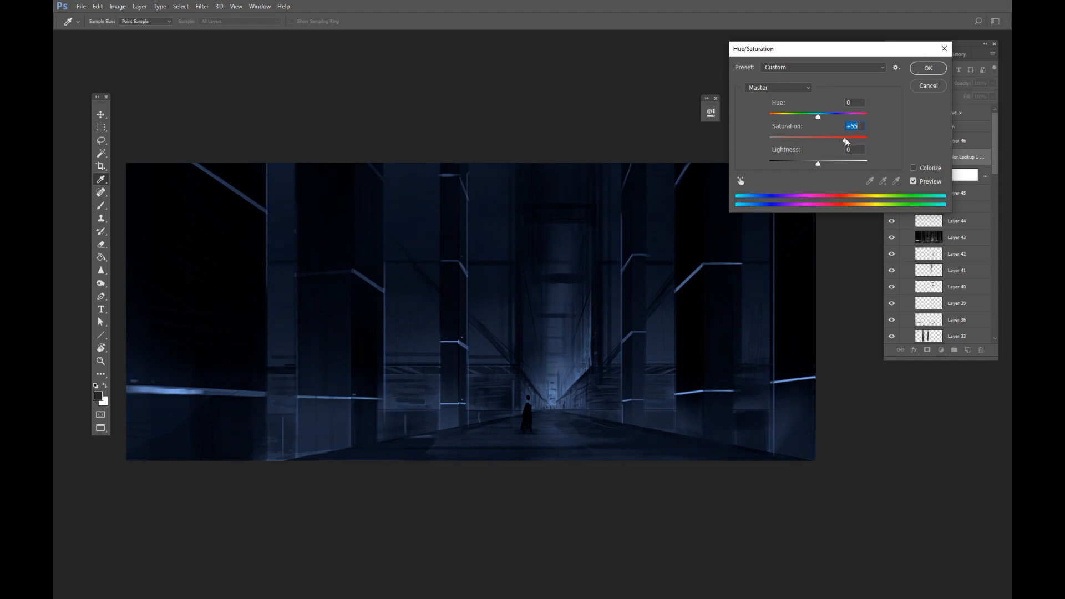
{"action": "left_click_drag", "start_coordinate": [816, 118], "coordinate": [825, 116]}
{"action": "key", "text": "ctrl+z"}
{"action": "left_click", "coordinate": [927, 70]}
Show the red layer, give it a black layer mask, and paint with a soft white brush to reveal red down the corridor's center.
{"action": "left_click", "coordinate": [924, 142]}
{"action": "left_click", "coordinate": [892, 141]}
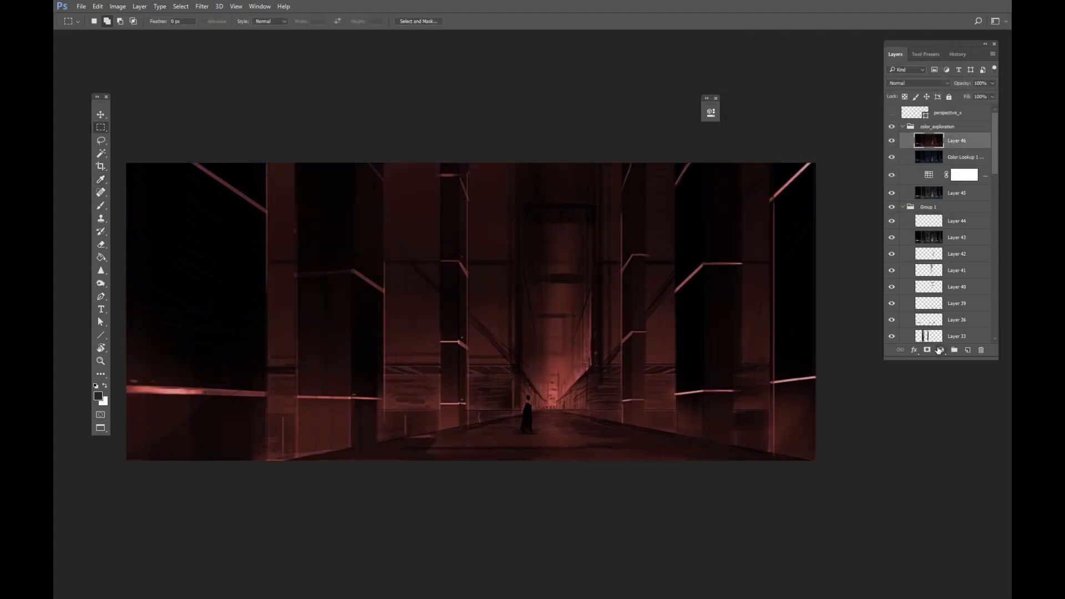
{"action": "left_click", "coordinate": [927, 350], "text": "alt"}
{"action": "key", "text": "x"}
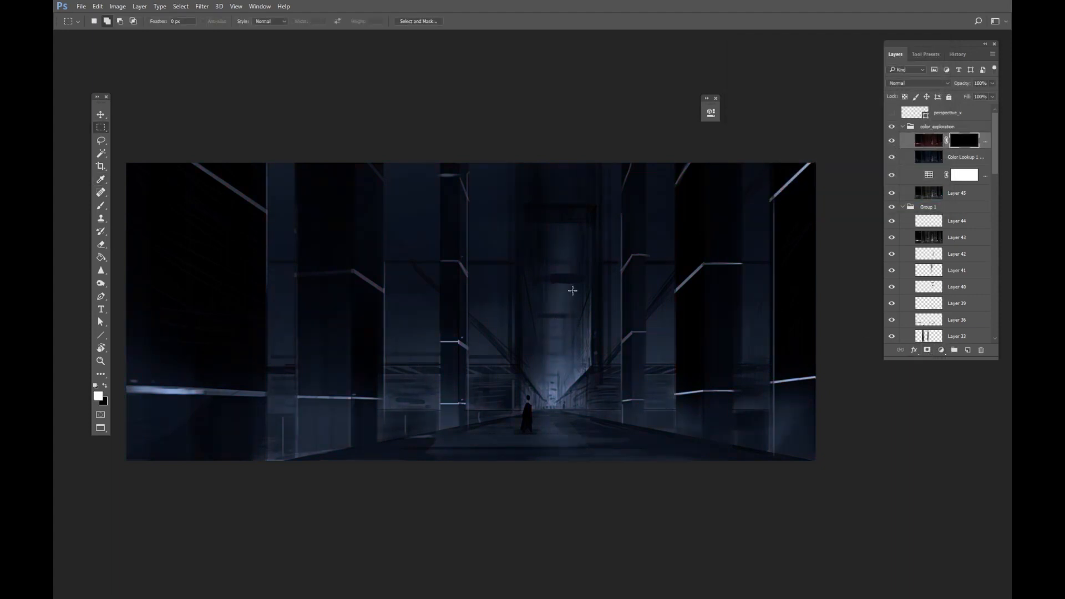
{"action": "key", "text": "b"}
{"action": "right_click", "coordinate": [574, 281]}
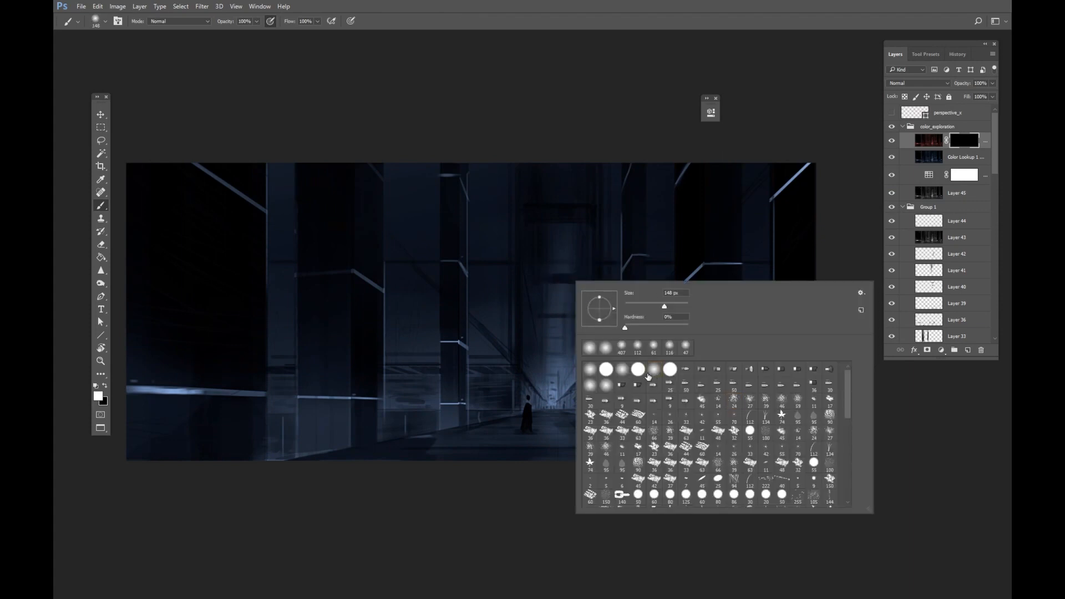
{"action": "left_click", "coordinate": [648, 376]}
{"action": "mouse_move", "coordinate": [528, 269]}
{"action": "left_mouse_down"}
{"action": "mouse_move", "coordinate": [557, 374]}
{"action": "mouse_move", "coordinate": [559, 328]}
{"action": "mouse_move", "coordinate": [553, 402]}
{"action": "mouse_move", "coordinate": [568, 248]}
{"action": "left_mouse_up"}
{"action": "mouse_move", "coordinate": [559, 261]}
{"action": "left_mouse_down"}
{"action": "mouse_move", "coordinate": [553, 316]}
{"action": "mouse_move", "coordinate": [557, 271]}
{"action": "mouse_move", "coordinate": [571, 256]}
{"action": "mouse_move", "coordinate": [551, 279]}
{"action": "left_mouse_up"}
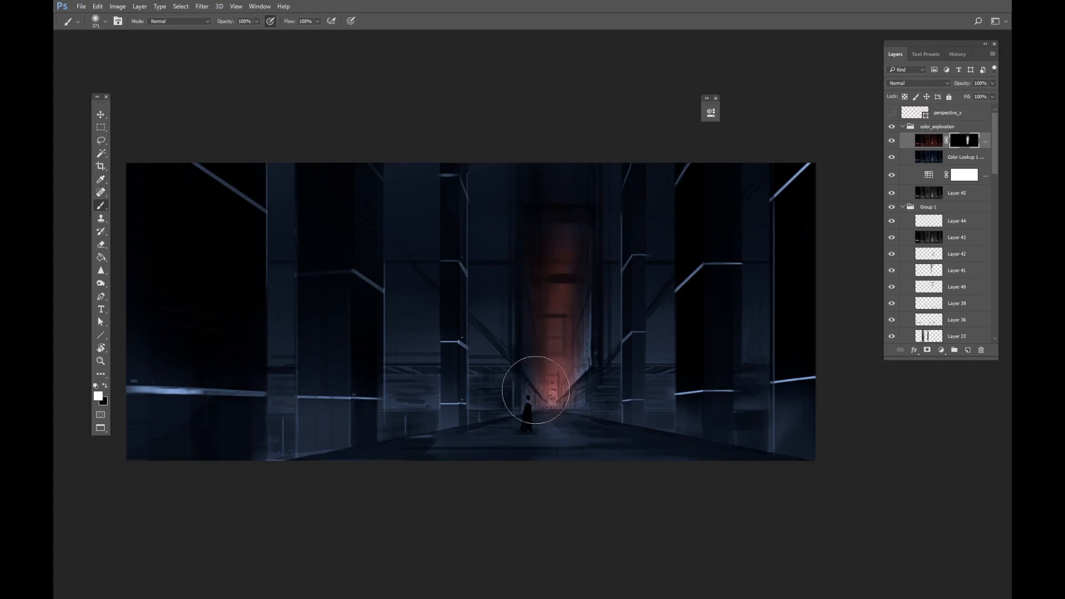
{"action": "left_click_drag", "start_coordinate": [507, 381], "coordinate": [477, 382]}
Paint on the mask along the pillars' light strips to reveal red glow there.
{"action": "key", "text": "r"}
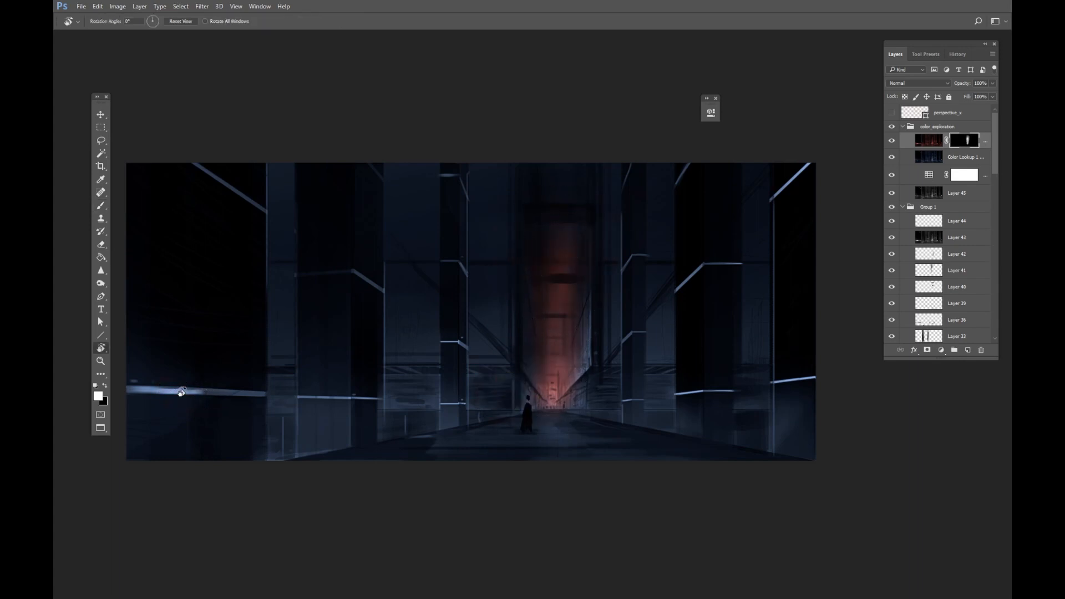
{"action": "left_click_drag", "start_coordinate": [182, 393], "coordinate": [268, 555]}
{"action": "mouse_move", "coordinate": [387, 515]}
{"action": "left_mouse_down"}
{"action": "mouse_move", "coordinate": [525, 337]}
{"action": "mouse_move", "coordinate": [420, 372]}
{"action": "mouse_move", "coordinate": [352, 410]}
{"action": "left_mouse_up"}
{"action": "left_click_drag", "start_coordinate": [539, 310], "coordinate": [518, 322]}
{"action": "mouse_move", "coordinate": [509, 324]}
{"action": "left_mouse_down"}
{"action": "mouse_move", "coordinate": [531, 316]}
{"action": "mouse_move", "coordinate": [557, 342]}
{"action": "mouse_move", "coordinate": [608, 436]}
{"action": "left_mouse_up"}
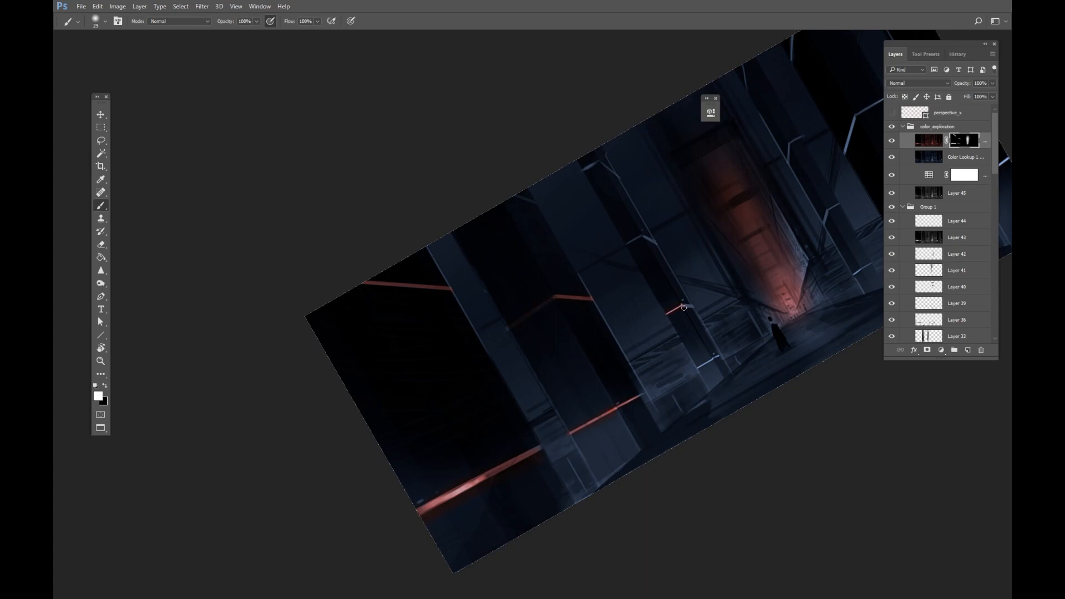
{"action": "key", "text": "ctrl+z"}
{"action": "mouse_move", "coordinate": [724, 362]}
{"action": "left_mouse_down"}
{"action": "mouse_move", "coordinate": [766, 358]}
{"action": "mouse_move", "coordinate": [706, 335]}
{"action": "mouse_move", "coordinate": [678, 350]}
{"action": "mouse_move", "coordinate": [700, 341]}
{"action": "left_mouse_up"}
{"action": "key", "text": "ctrl+z"}
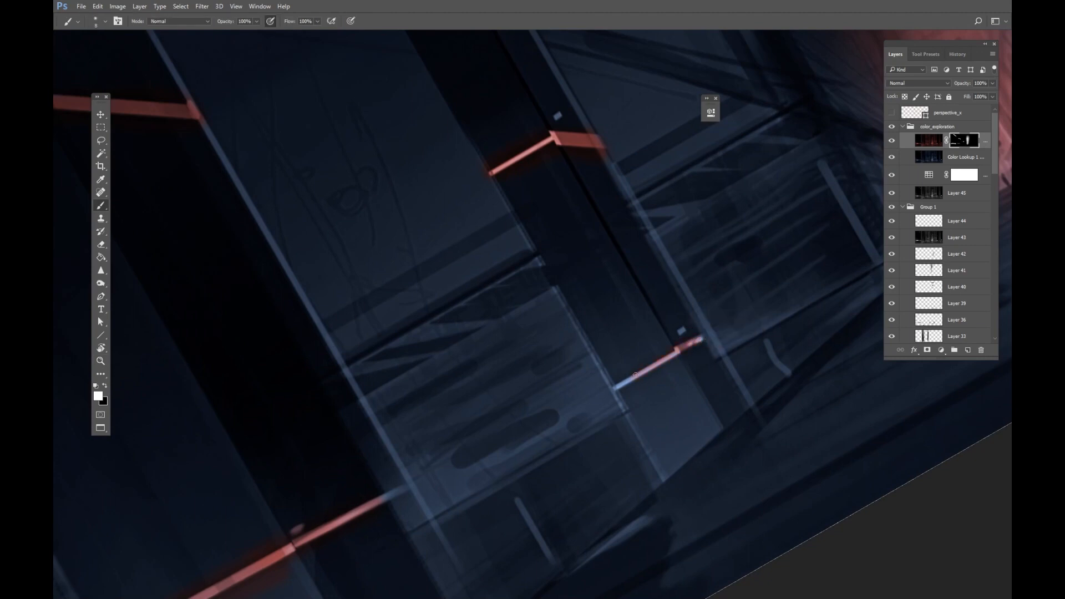
{"action": "left_click_drag", "start_coordinate": [448, 38], "coordinate": [618, 385]}
{"action": "mouse_move", "coordinate": [526, 251]}
{"action": "left_mouse_down"}
{"action": "mouse_move", "coordinate": [534, 217]}
{"action": "mouse_move", "coordinate": [612, 228]}
{"action": "left_mouse_up"}
{"action": "key", "text": "Escape"}
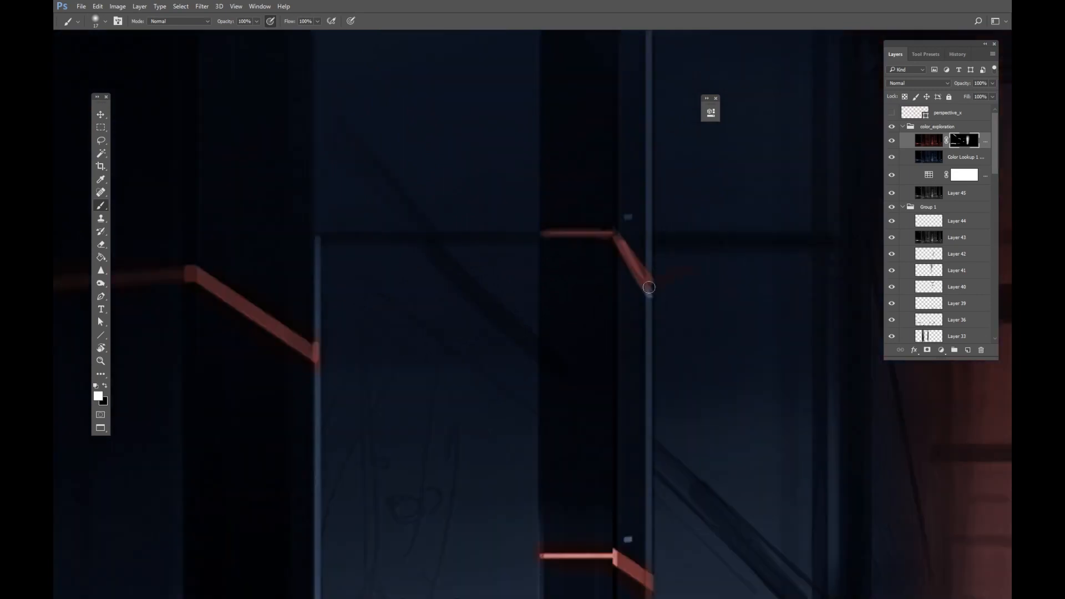
{"action": "key", "text": "z"}
{"action": "mouse_move", "coordinate": [688, 283]}
{"action": "left_mouse_down"}
{"action": "mouse_move", "coordinate": [644, 291]}
{"action": "mouse_move", "coordinate": [592, 269]}
{"action": "left_mouse_up"}
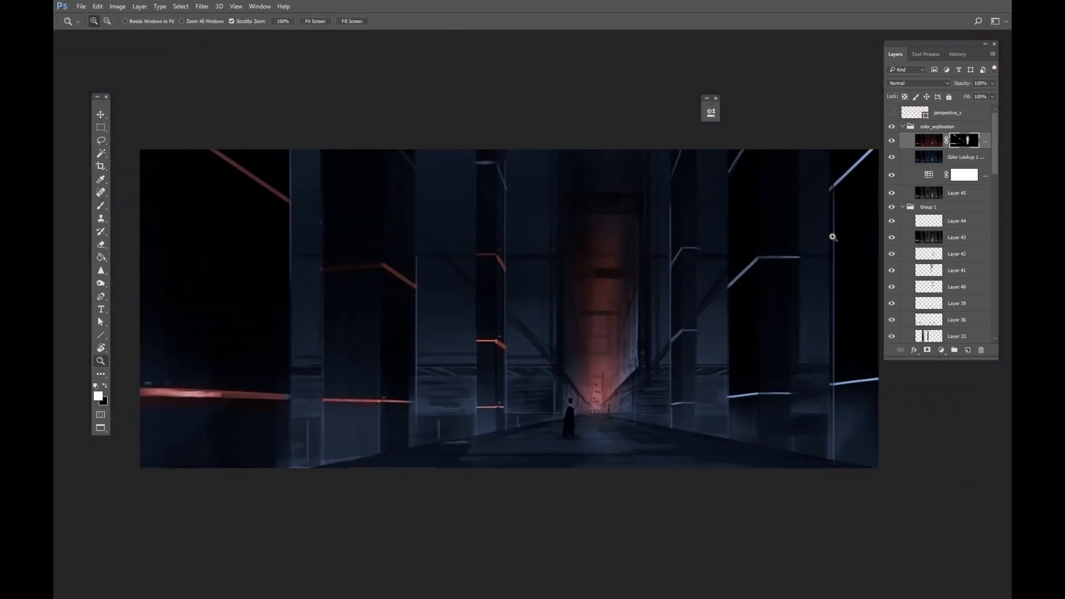
Duplicate the masked red layer and apply the layer mask on the copy.
{"action": "right_click", "coordinate": [965, 151]}
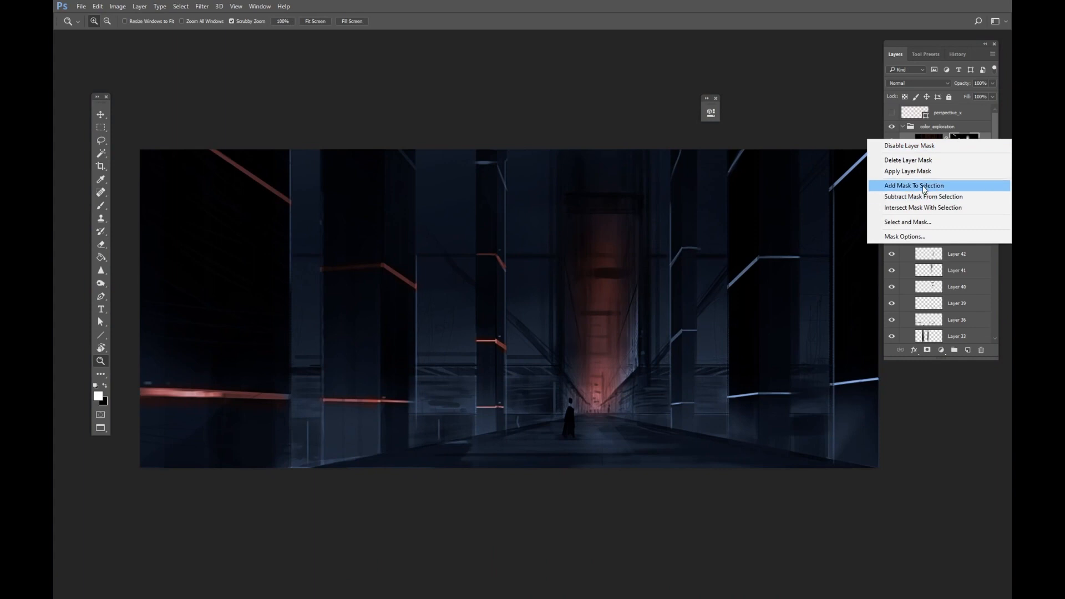
{"action": "left_click", "coordinate": [994, 137]}
{"action": "left_click", "coordinate": [892, 140]}
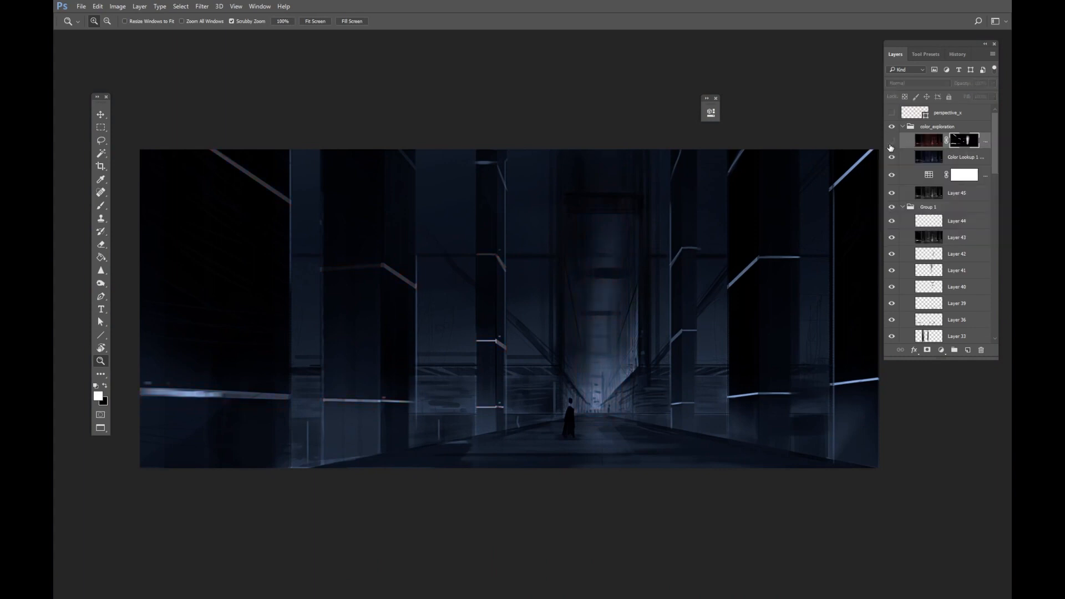
{"action": "key", "text": "ctrl+j"}
{"action": "key", "text": "x"}
{"action": "left_click", "coordinate": [891, 140]}
{"action": "left_click", "coordinate": [970, 142]}
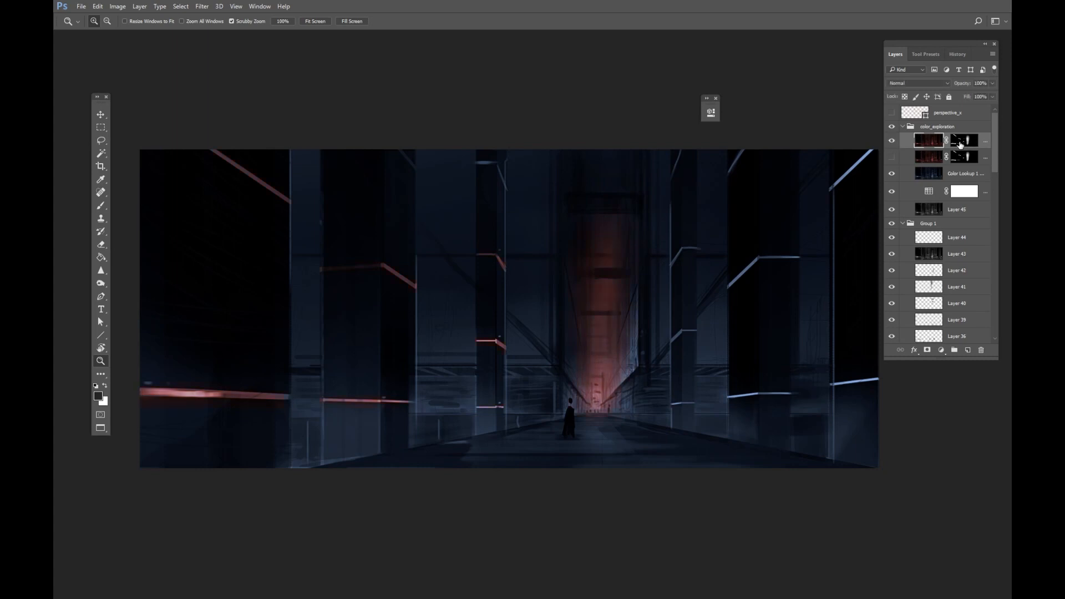
{"action": "right_click", "coordinate": [960, 145]}
{"action": "left_click", "coordinate": [942, 162]}
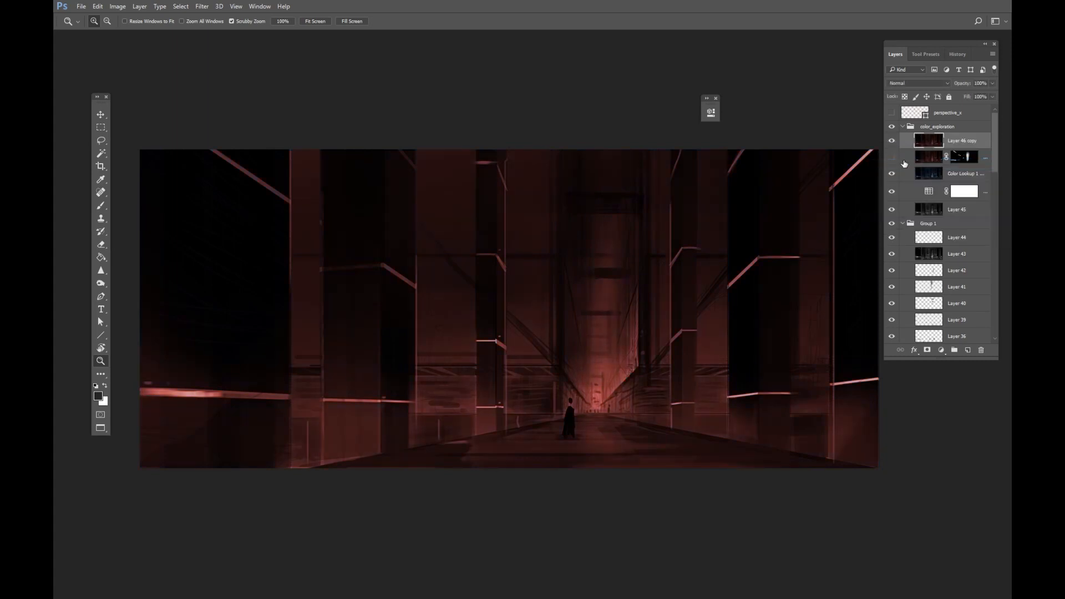
Set the copy's Blend If Underlying Layer range to 40/70 in Blending Options.
{"action": "key", "text": "alt+l"}
{"action": "key", "text": "y"}
{"action": "key", "text": "b"}
{"action": "left_click_drag", "start_coordinate": [863, 66], "coordinate": [848, 28]}
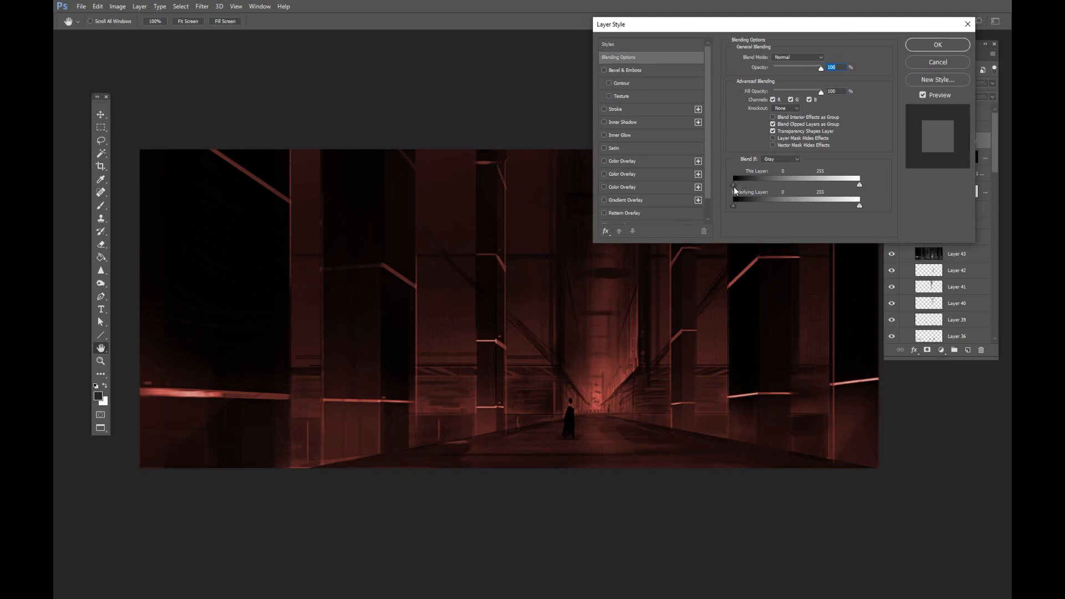
{"action": "mouse_move", "coordinate": [733, 205]}
{"action": "left_mouse_down"}
{"action": "mouse_move", "coordinate": [775, 207]}
{"action": "mouse_move", "coordinate": [754, 206]}
{"action": "left_mouse_up"}
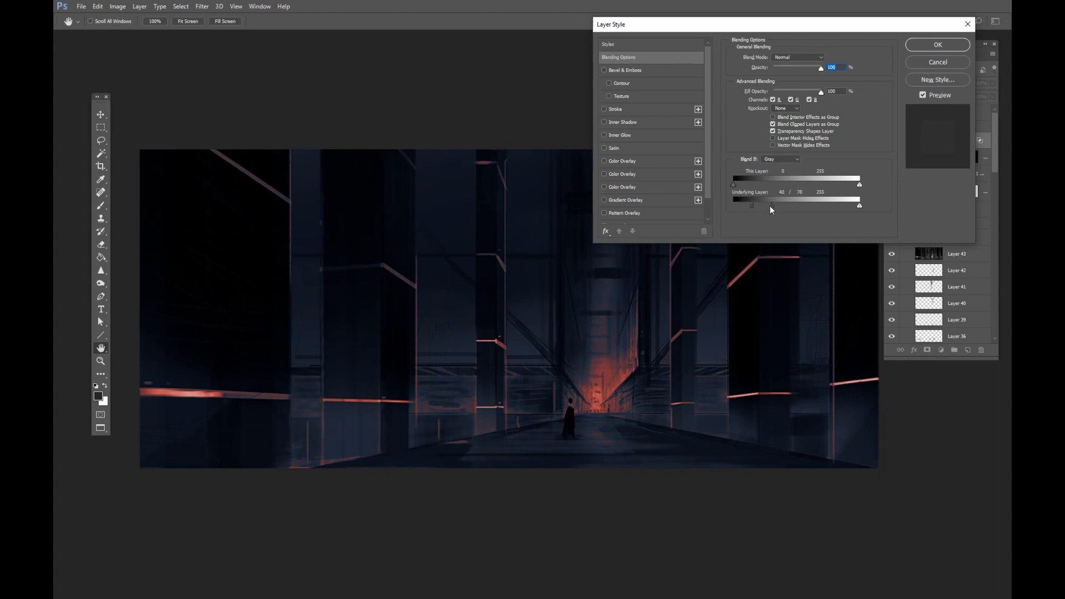
{"action": "mouse_move", "coordinate": [752, 207]}
{"action": "left_mouse_down"}
{"action": "mouse_move", "coordinate": [743, 213]}
{"action": "mouse_move", "coordinate": [782, 205]}
{"action": "mouse_move", "coordinate": [773, 207]}
{"action": "left_mouse_up"}
{"action": "left_click", "coordinate": [925, 51]}
Compare the red layers' visibility and move the masked red layer above its Blend If copy.
{"action": "left_click_drag", "start_coordinate": [703, 262], "coordinate": [684, 252]}
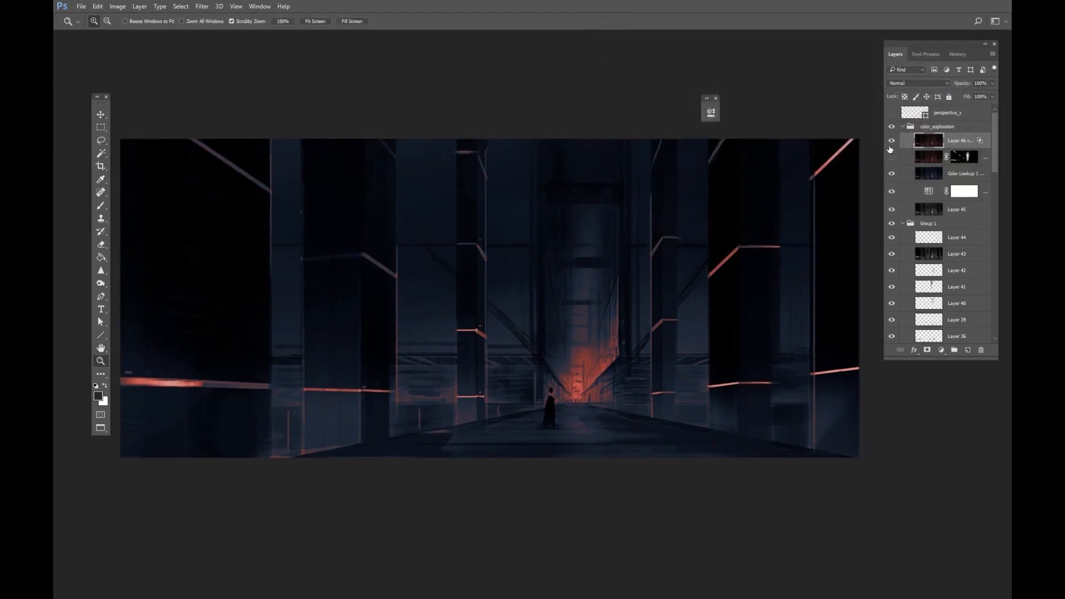
{"action": "left_click", "coordinate": [892, 144]}
{"action": "left_click", "coordinate": [891, 140]}
{"action": "left_click", "coordinate": [992, 83]}
{"action": "left_click_drag", "start_coordinate": [992, 95], "coordinate": [985, 100]}
{"action": "left_click_drag", "start_coordinate": [971, 157], "coordinate": [970, 140]}
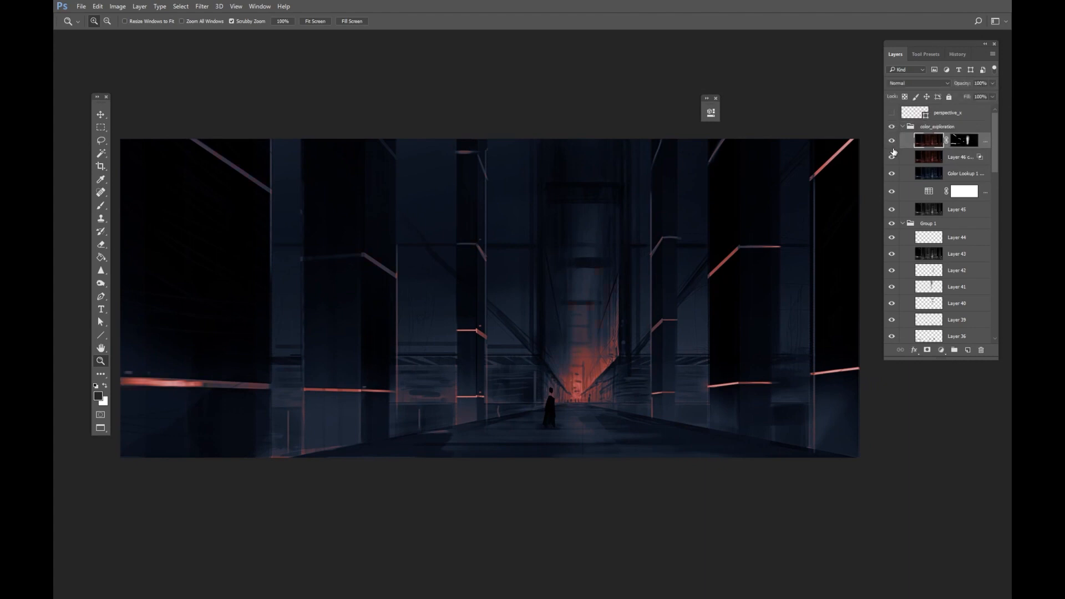
Paint on the red layer's mask with a soft brush about 105 px to reveal more red strips on the pillars.
{"action": "left_click", "coordinate": [960, 143]}
{"action": "key", "text": "b"}
{"action": "left_click_drag", "start_coordinate": [468, 210], "coordinate": [476, 204]}
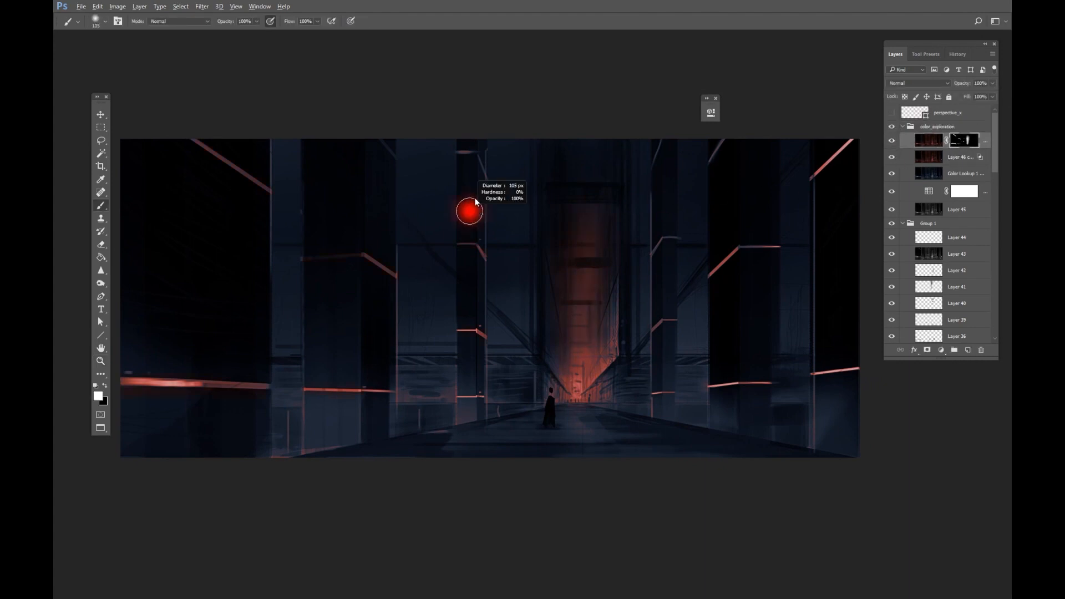
{"action": "mouse_move", "coordinate": [476, 158]}
{"action": "left_mouse_down"}
{"action": "mouse_move", "coordinate": [465, 157]}
{"action": "mouse_move", "coordinate": [472, 152]}
{"action": "left_mouse_up"}
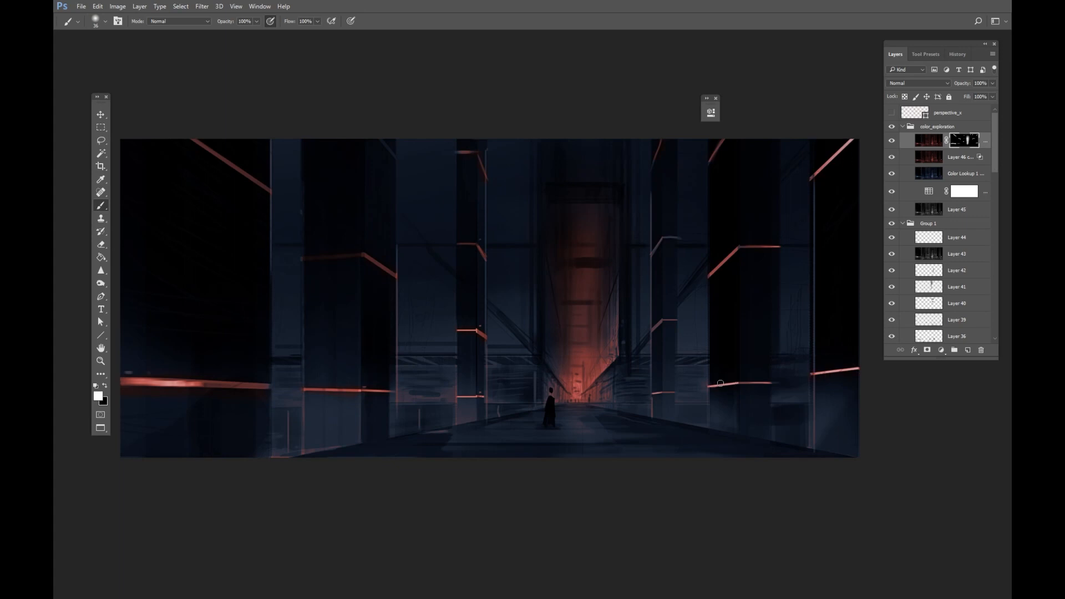
{"action": "left_click_drag", "start_coordinate": [717, 385], "coordinate": [722, 385]}
{"action": "left_click_drag", "start_coordinate": [613, 296], "coordinate": [619, 296]}
{"action": "left_click_drag", "start_coordinate": [590, 351], "coordinate": [629, 350]}
{"action": "left_click_drag", "start_coordinate": [590, 179], "coordinate": [617, 183]}
{"action": "left_click_drag", "start_coordinate": [595, 249], "coordinate": [570, 209]}
Erase unwanted red glow from the Blend If copy layer with the Eraser.
{"action": "key", "text": "x"}
{"action": "left_click", "coordinate": [943, 157]}
{"action": "key", "text": "e"}
{"action": "mouse_move", "coordinate": [419, 403]}
{"action": "left_mouse_down"}
{"action": "mouse_move", "coordinate": [404, 403]}
{"action": "mouse_move", "coordinate": [411, 375]}
{"action": "mouse_move", "coordinate": [432, 410]}
{"action": "left_mouse_up"}
{"action": "left_click_drag", "start_coordinate": [508, 374], "coordinate": [506, 400]}
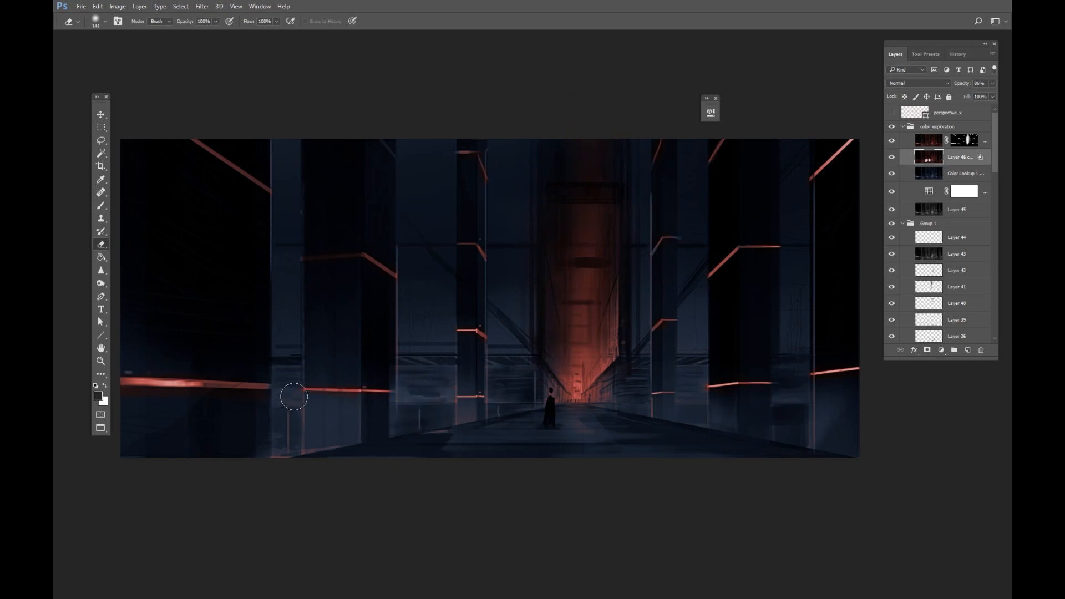
{"action": "mouse_move", "coordinate": [294, 397]}
{"action": "left_mouse_down"}
{"action": "mouse_move", "coordinate": [290, 480]}
{"action": "mouse_move", "coordinate": [289, 453]}
{"action": "left_mouse_up"}
{"action": "mouse_move", "coordinate": [698, 363]}
{"action": "left_mouse_down"}
{"action": "mouse_move", "coordinate": [697, 410]}
{"action": "mouse_move", "coordinate": [696, 353]}
{"action": "left_mouse_up"}
{"action": "mouse_move", "coordinate": [774, 399]}
{"action": "left_mouse_down"}
{"action": "mouse_move", "coordinate": [788, 383]}
{"action": "mouse_move", "coordinate": [788, 411]}
{"action": "left_mouse_up"}
{"action": "left_click_drag", "start_coordinate": [638, 385], "coordinate": [640, 389]}
{"action": "left_click_drag", "start_coordinate": [417, 223], "coordinate": [418, 179]}
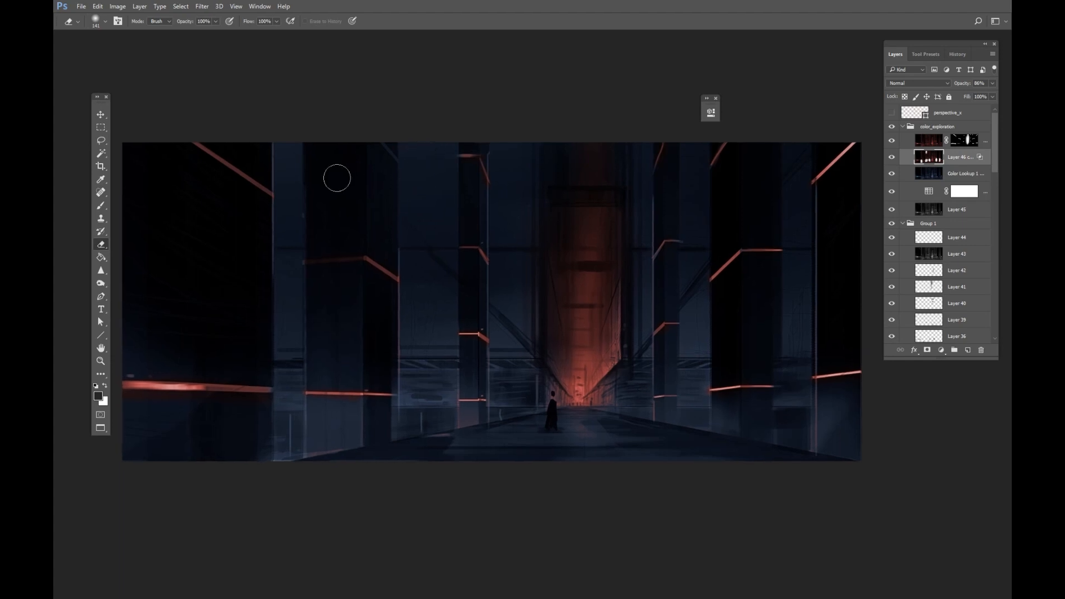
Flip the canvas horizontally to check the composition.
{"action": "key", "text": "ctrl+f"}
{"action": "key", "text": "z"}
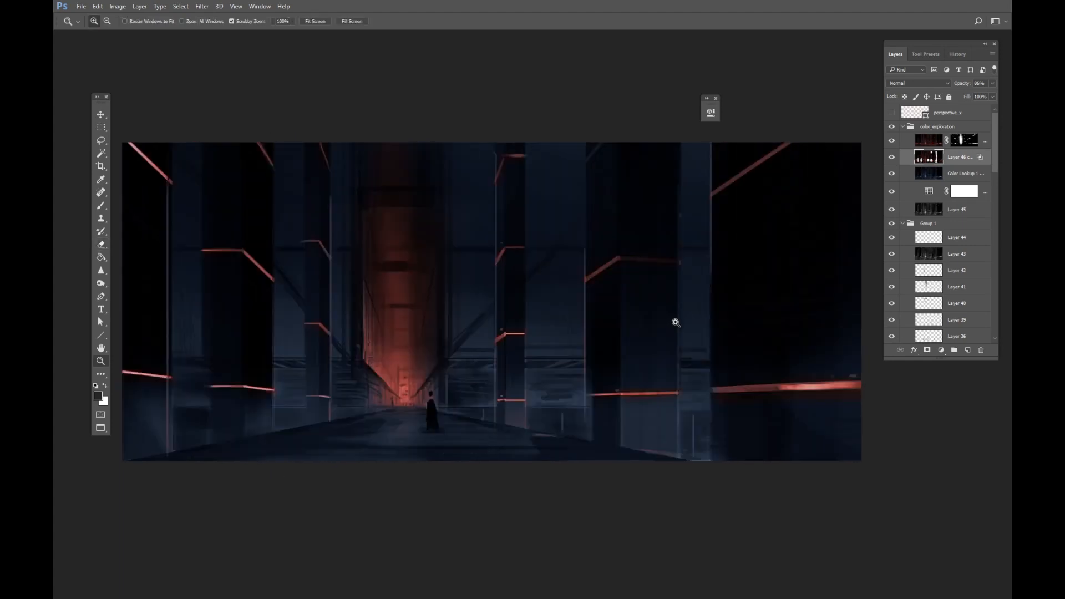
Zoom out and flip the canvas back horizontally to its original orientation.
{"action": "left_click_drag", "start_coordinate": [676, 322], "coordinate": [604, 402]}
{"action": "left_click_drag", "start_coordinate": [588, 348], "coordinate": [625, 380]}
{"action": "key", "text": "ctrl+f"}
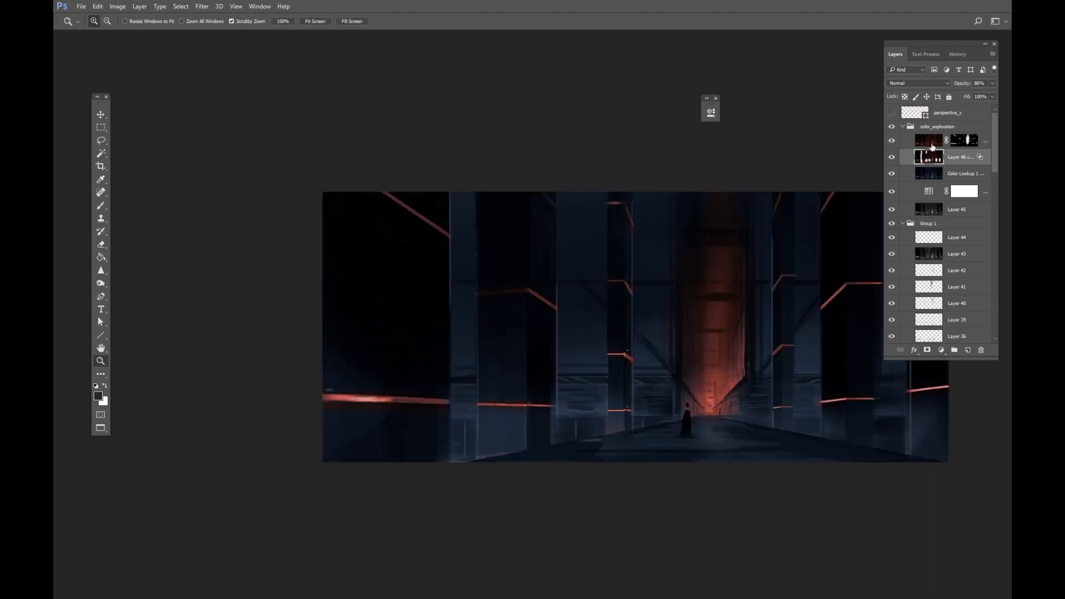
Paint a white stroke on the top red layer's mask and undo it.
{"action": "left_click", "coordinate": [965, 142]}
{"action": "key", "text": "b"}
{"action": "key", "text": "x"}
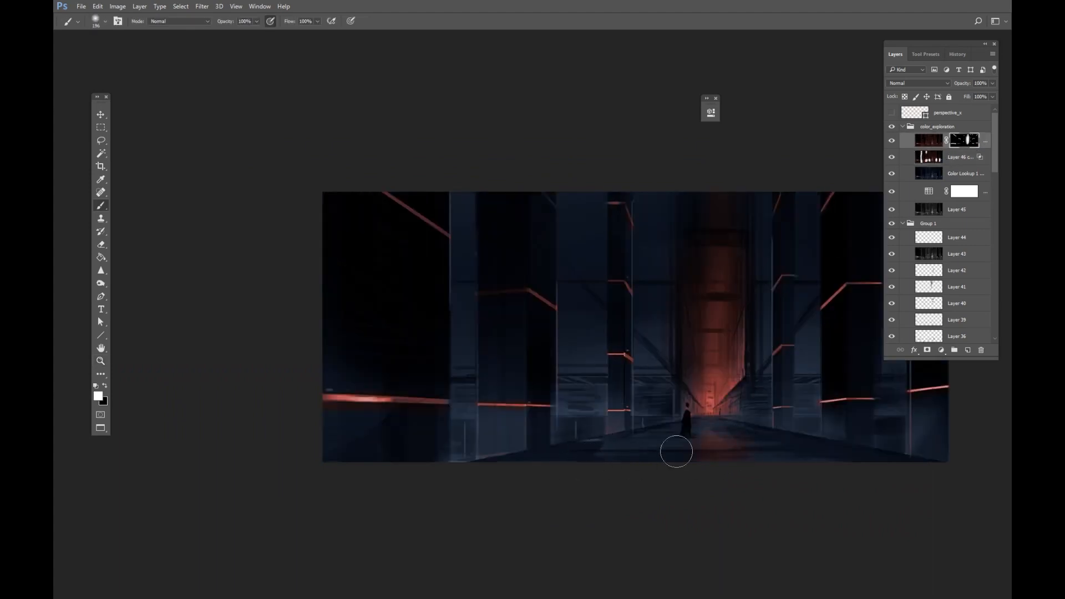
{"action": "mouse_move", "coordinate": [676, 452]}
{"action": "left_mouse_down"}
{"action": "mouse_move", "coordinate": [724, 460]}
{"action": "mouse_move", "coordinate": [695, 446]}
{"action": "mouse_move", "coordinate": [742, 350]}
{"action": "mouse_move", "coordinate": [452, 290]}
{"action": "mouse_move", "coordinate": [490, 266]}
{"action": "mouse_move", "coordinate": [469, 260]}
{"action": "left_mouse_up"}
{"action": "key", "text": "ctrl+z"}
Paint on the red layer's mask with a smaller brush to refine the red glow near the floor.
{"action": "key", "text": "r"}
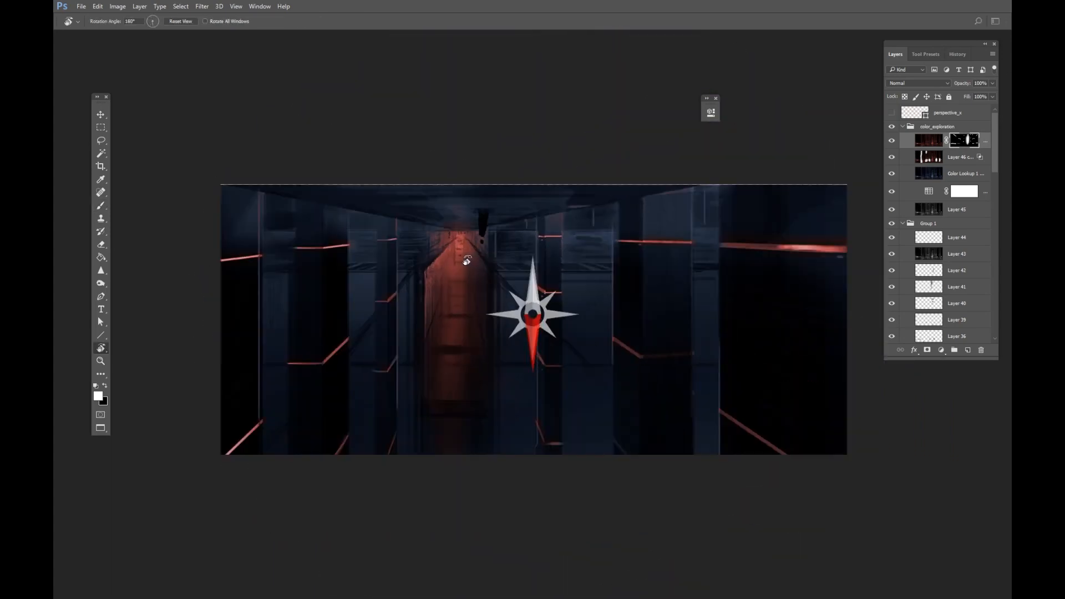
{"action": "key", "text": "b"}
{"action": "mouse_move", "coordinate": [480, 201]}
{"action": "left_mouse_down"}
{"action": "mouse_move", "coordinate": [497, 201]}
{"action": "mouse_move", "coordinate": [444, 221]}
{"action": "mouse_move", "coordinate": [421, 214]}
{"action": "mouse_move", "coordinate": [434, 223]}
{"action": "left_mouse_up"}
{"action": "key", "text": "Escape"}
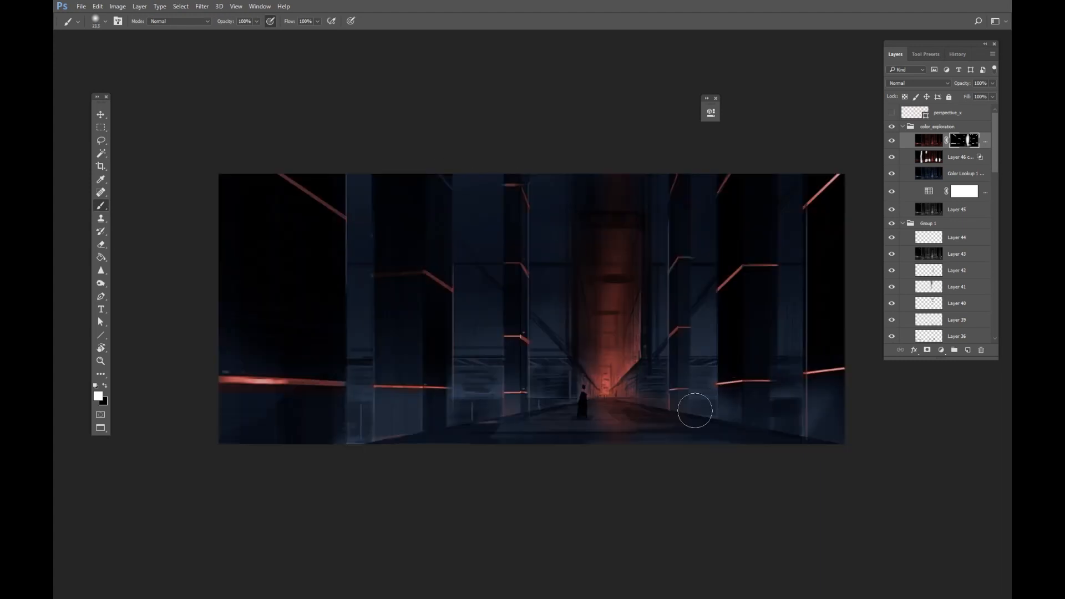
{"action": "key", "text": "x"}
{"action": "key", "text": "x"}
{"action": "key", "text": "x"}
{"action": "key", "text": "bracketleft"}
{"action": "key", "text": "x"}
{"action": "left_click_drag", "start_coordinate": [750, 450], "coordinate": [747, 459]}
{"action": "mouse_move", "coordinate": [612, 430]}
{"action": "left_mouse_down"}
{"action": "mouse_move", "coordinate": [658, 423]}
{"action": "mouse_move", "coordinate": [648, 425]}
{"action": "left_mouse_up"}
{"action": "key", "text": "x"}
{"action": "left_click_drag", "start_coordinate": [726, 410], "coordinate": [655, 407]}
Erase red glow near the floor on the Blend If copy layer with the Eraser.
{"action": "left_click", "coordinate": [937, 158]}
{"action": "key", "text": "e"}
{"action": "mouse_move", "coordinate": [463, 417]}
{"action": "left_mouse_down"}
{"action": "mouse_move", "coordinate": [446, 417]}
{"action": "mouse_move", "coordinate": [511, 411]}
{"action": "left_mouse_up"}
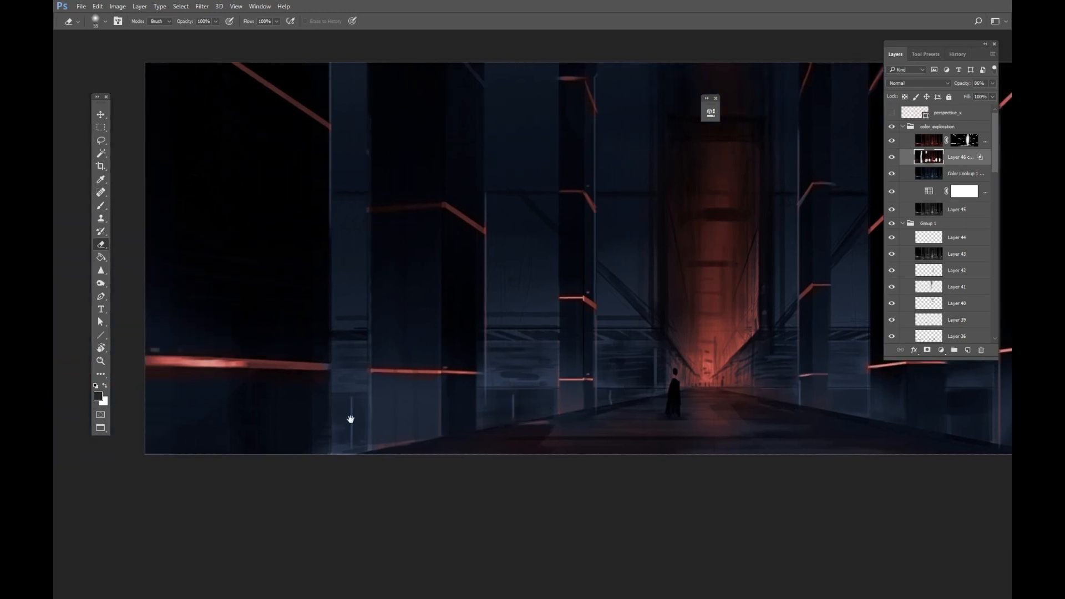
Paint on the red layer's mask in a rotated view to refine the red strips on the left pillars.
{"action": "left_click_drag", "start_coordinate": [349, 421], "coordinate": [477, 502]}
{"action": "key", "text": "b"}
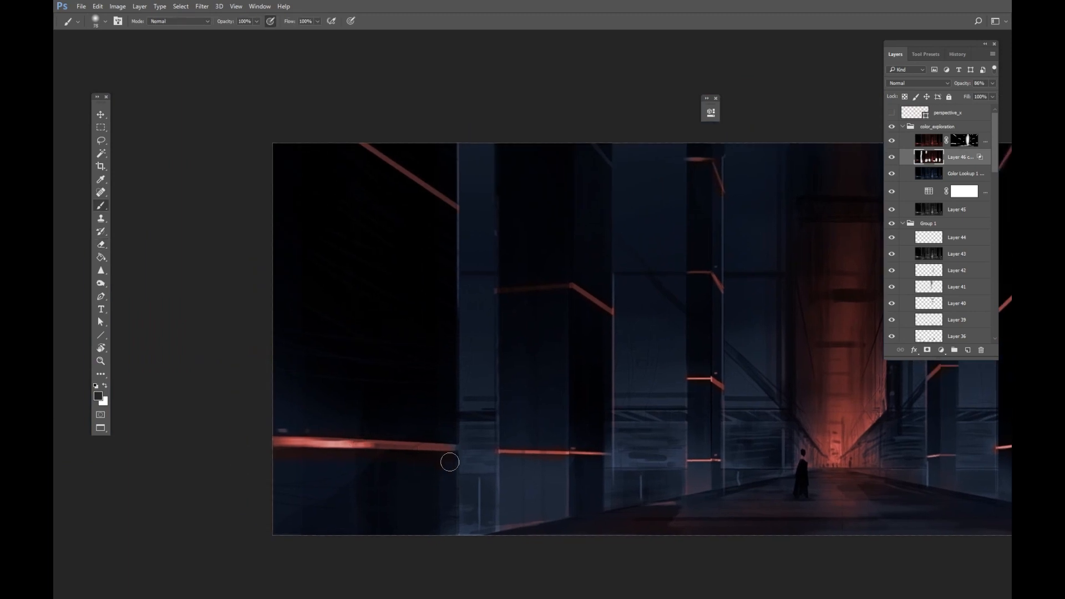
{"action": "left_click", "coordinate": [964, 141]}
{"action": "key", "text": "r"}
{"action": "left_click_drag", "start_coordinate": [408, 452], "coordinate": [587, 443]}
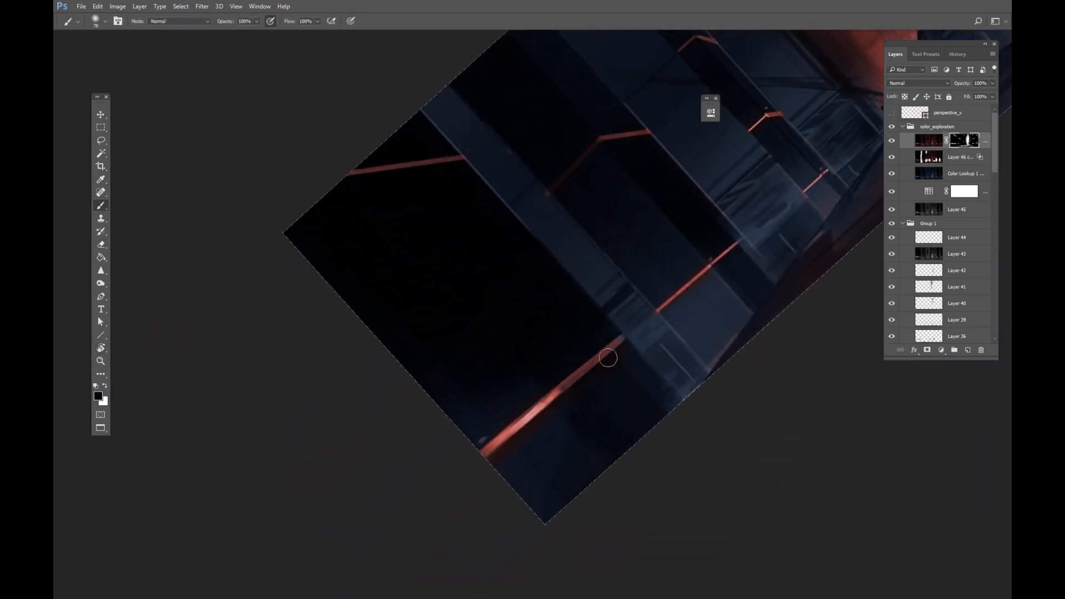
{"action": "key", "text": "x"}
{"action": "left_click_drag", "start_coordinate": [629, 336], "coordinate": [617, 342]}
{"action": "left_click_drag", "start_coordinate": [550, 396], "coordinate": [560, 398]}
{"action": "left_click_drag", "start_coordinate": [611, 360], "coordinate": [600, 361]}
{"action": "left_click_drag", "start_coordinate": [549, 465], "coordinate": [616, 558]}
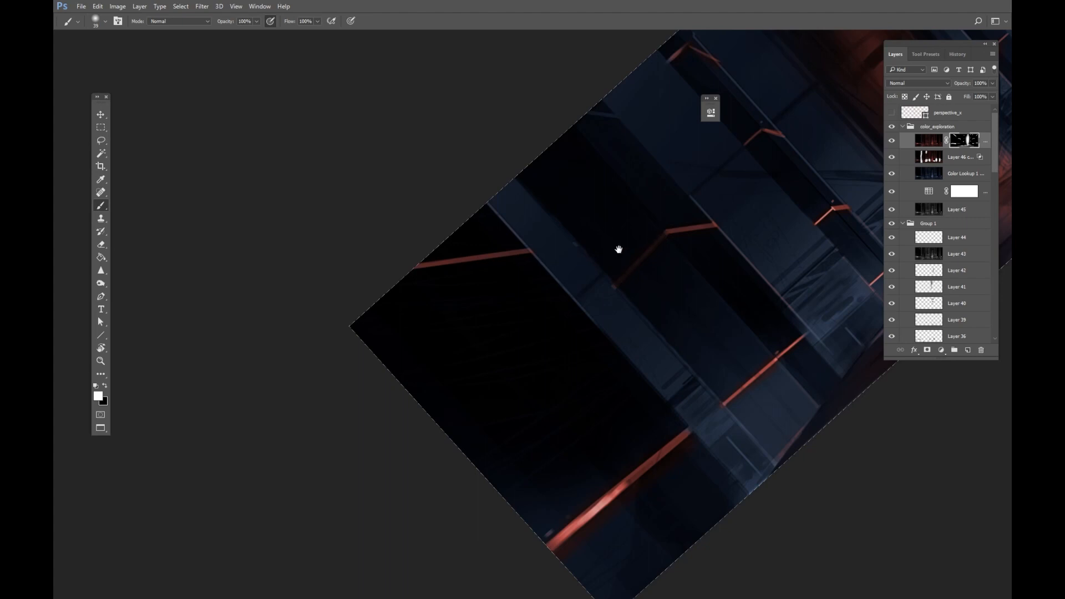
{"action": "left_click_drag", "start_coordinate": [618, 250], "coordinate": [650, 351]}
{"action": "left_click_drag", "start_coordinate": [624, 221], "coordinate": [639, 227]}
{"action": "key", "text": "ctrl+z"}
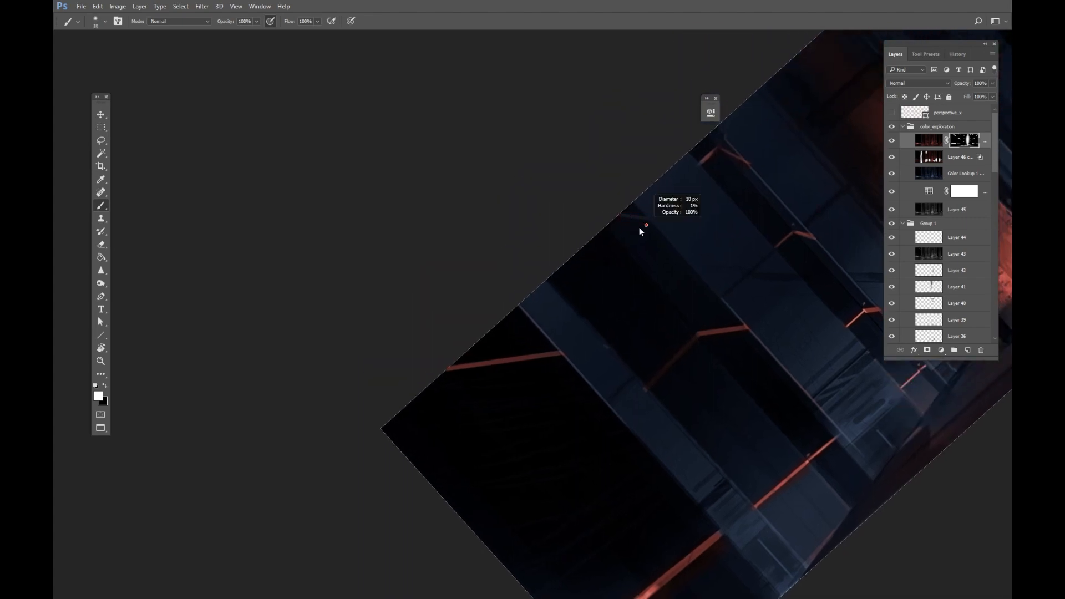
{"action": "left_click_drag", "start_coordinate": [706, 301], "coordinate": [581, 318]}
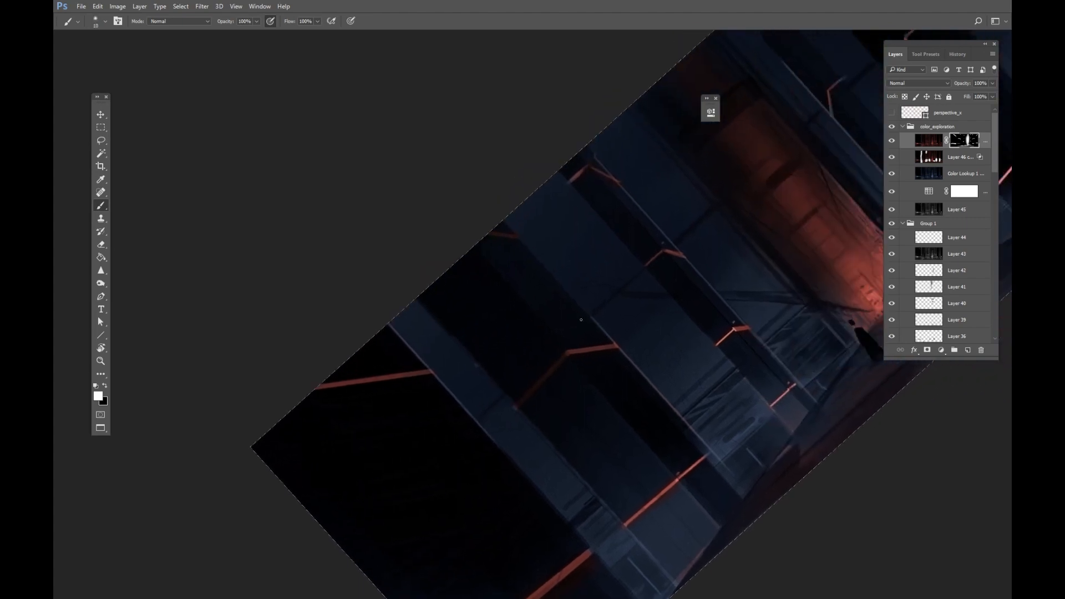
{"action": "key", "text": "Escape"}
Paint thin strokes about 7 px on the red layer's mask to add fine red lines along the pillars.
{"action": "left_click_drag", "start_coordinate": [672, 364], "coordinate": [543, 355]}
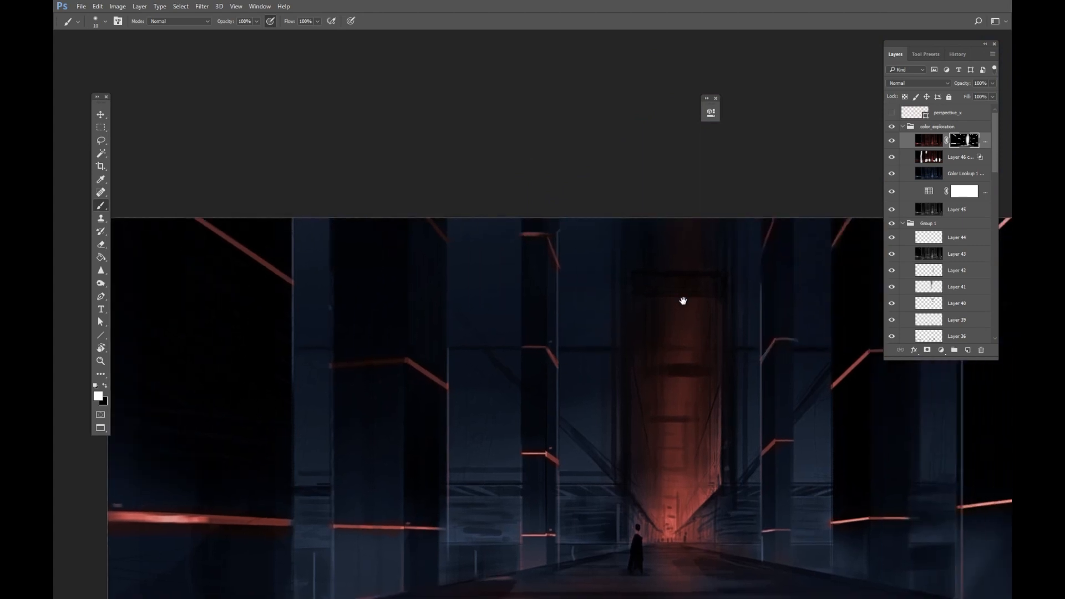
{"action": "left_click_drag", "start_coordinate": [683, 301], "coordinate": [522, 273]}
{"action": "left_click_drag", "start_coordinate": [602, 275], "coordinate": [606, 276]}
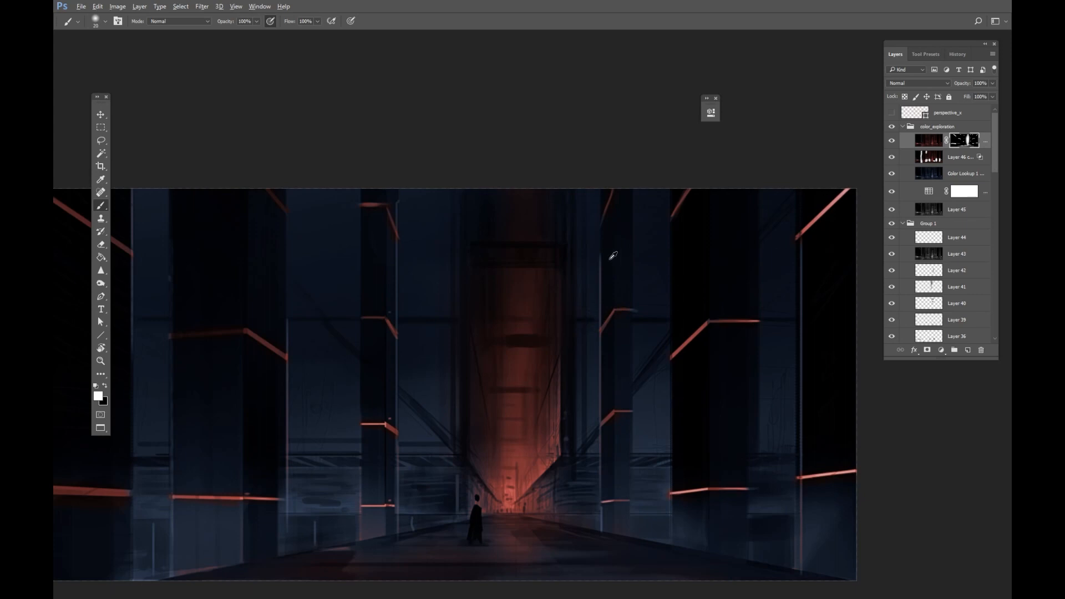
{"action": "left_click_drag", "start_coordinate": [620, 350], "coordinate": [601, 344]}
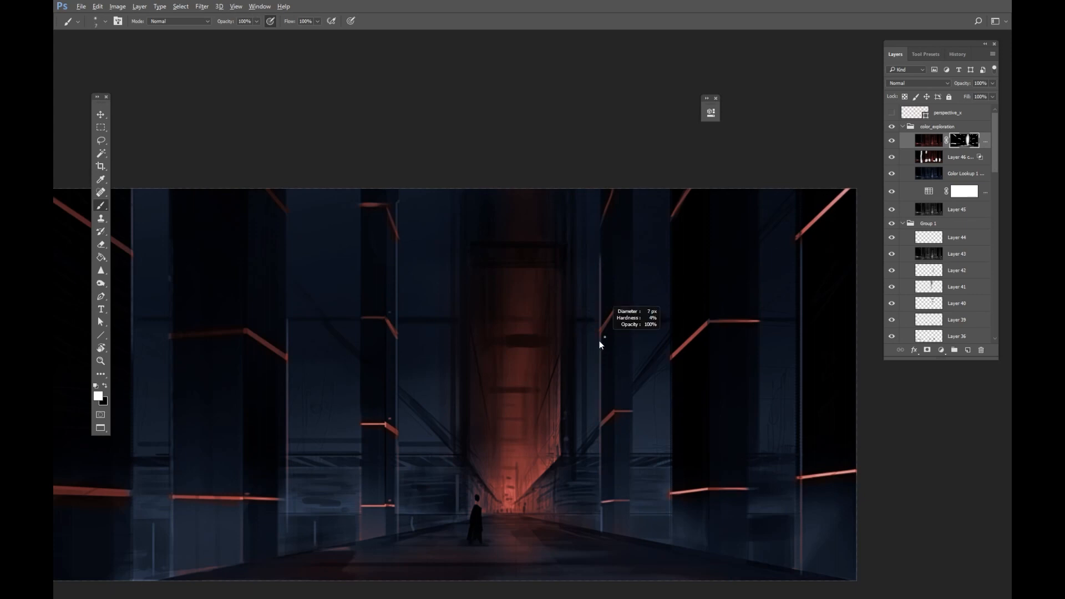
{"action": "mouse_move", "coordinate": [609, 476]}
{"action": "left_mouse_down"}
{"action": "mouse_move", "coordinate": [614, 339]}
{"action": "mouse_move", "coordinate": [599, 314]}
{"action": "left_mouse_up"}
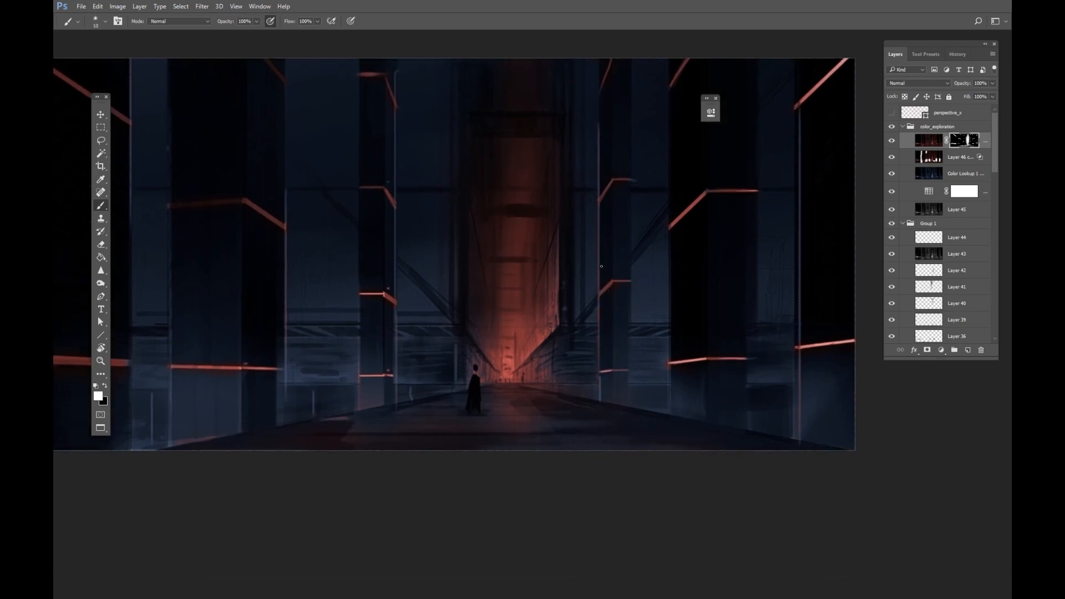
{"action": "left_click_drag", "start_coordinate": [509, 414], "coordinate": [577, 409]}
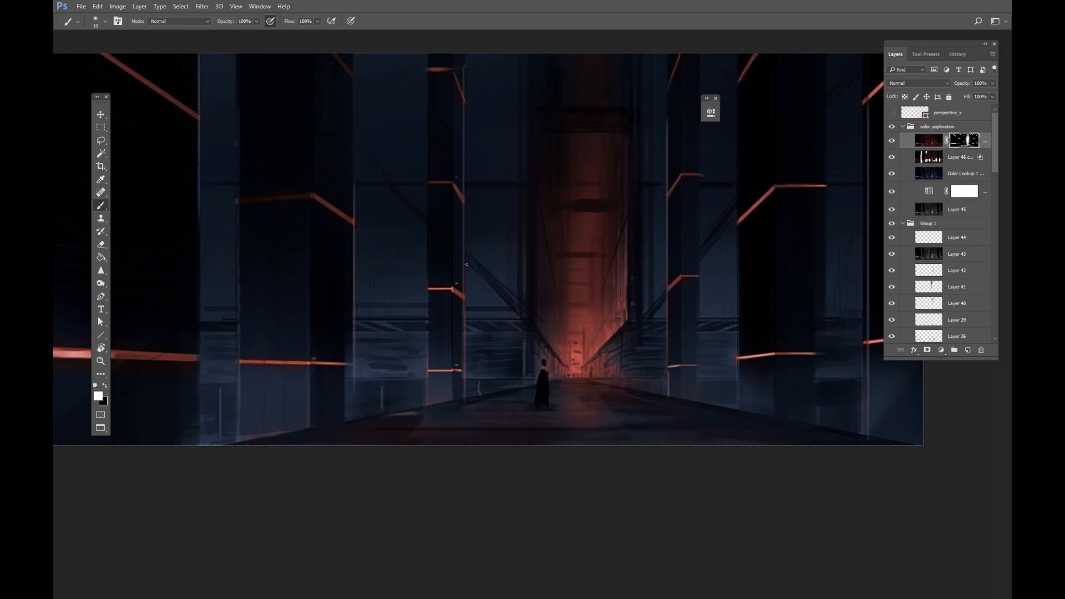
{"action": "left_click_drag", "start_coordinate": [461, 276], "coordinate": [486, 280]}
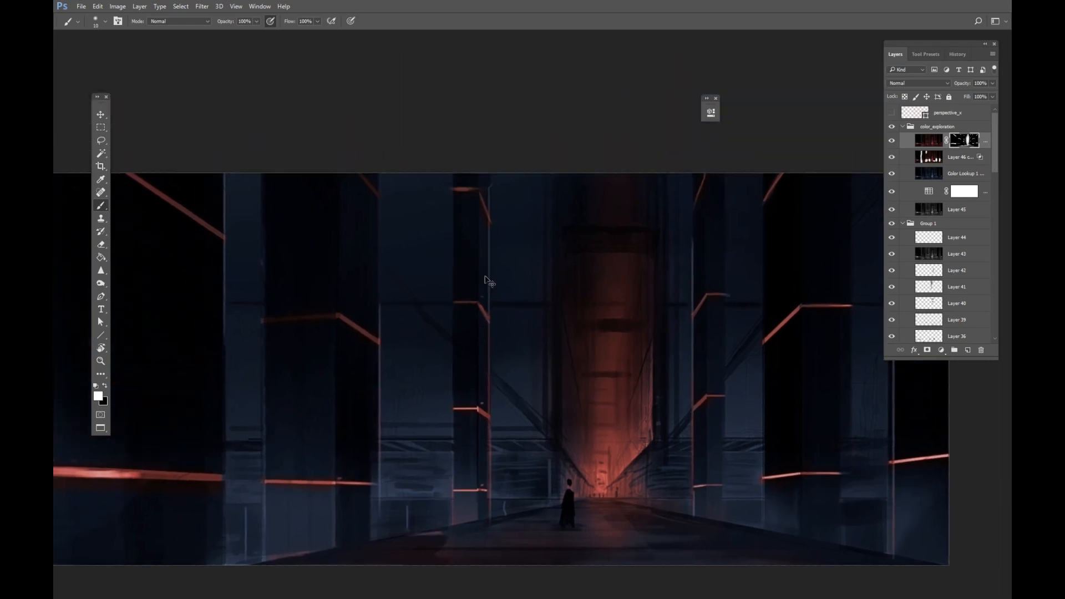
{"action": "left_click_drag", "start_coordinate": [482, 342], "coordinate": [506, 297]}
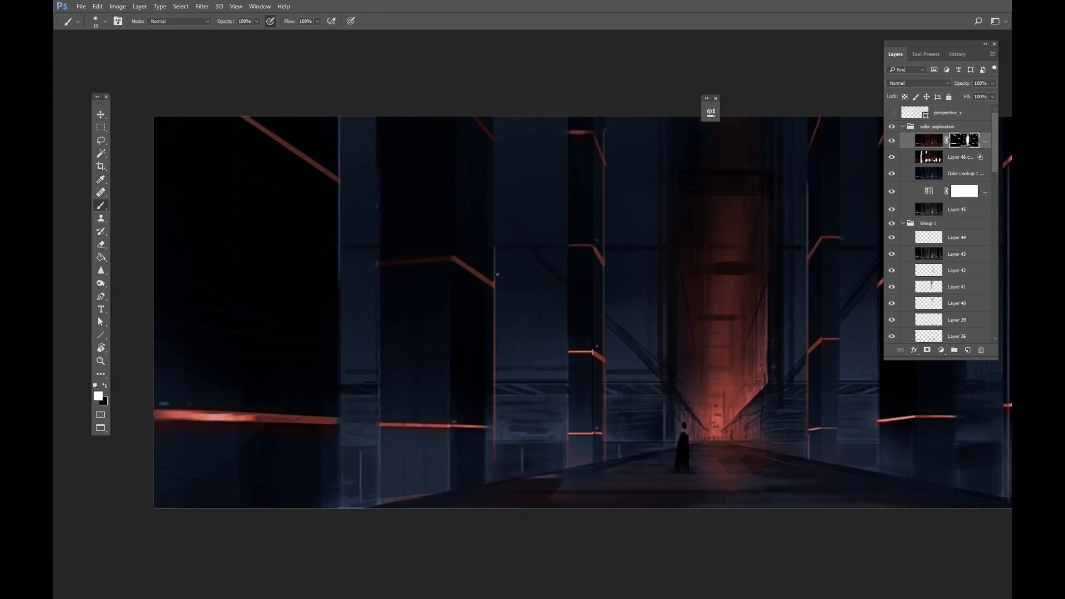
{"action": "left_click_drag", "start_coordinate": [415, 361], "coordinate": [528, 391]}
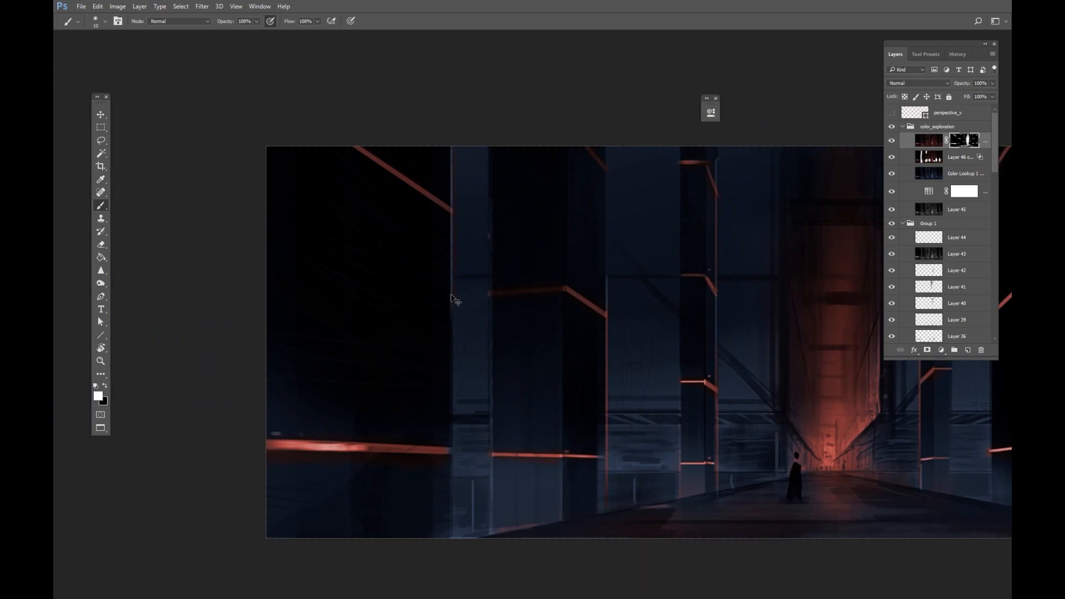
{"action": "left_click_drag", "start_coordinate": [641, 311], "coordinate": [440, 256]}
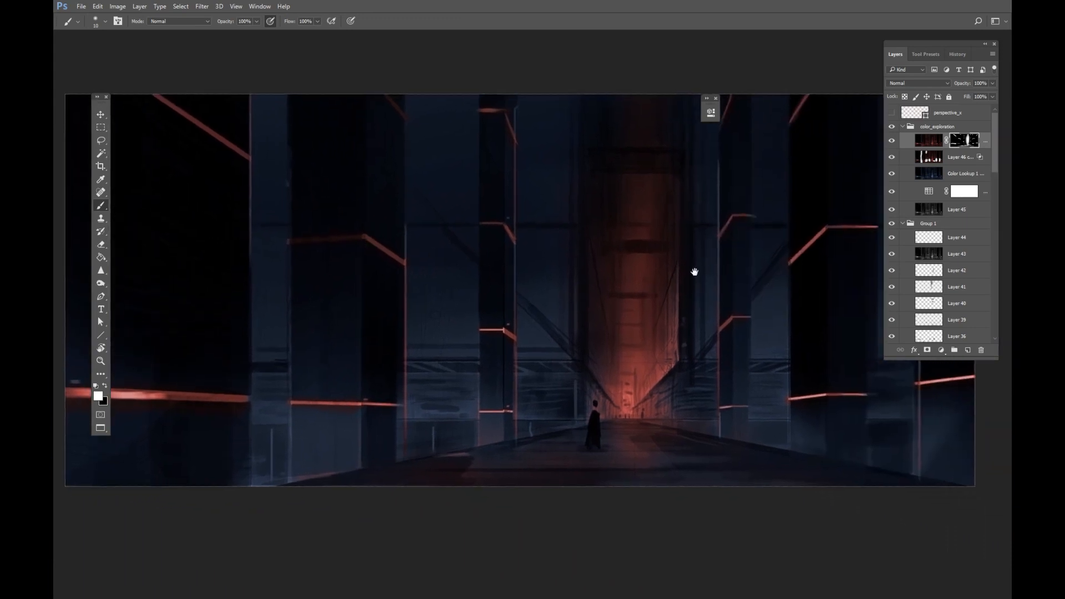
{"action": "left_click_drag", "start_coordinate": [771, 239], "coordinate": [566, 277]}
{"action": "left_click_drag", "start_coordinate": [661, 257], "coordinate": [626, 293]}
{"action": "left_click_drag", "start_coordinate": [627, 295], "coordinate": [684, 270]}
{"action": "left_click", "coordinate": [892, 115]}
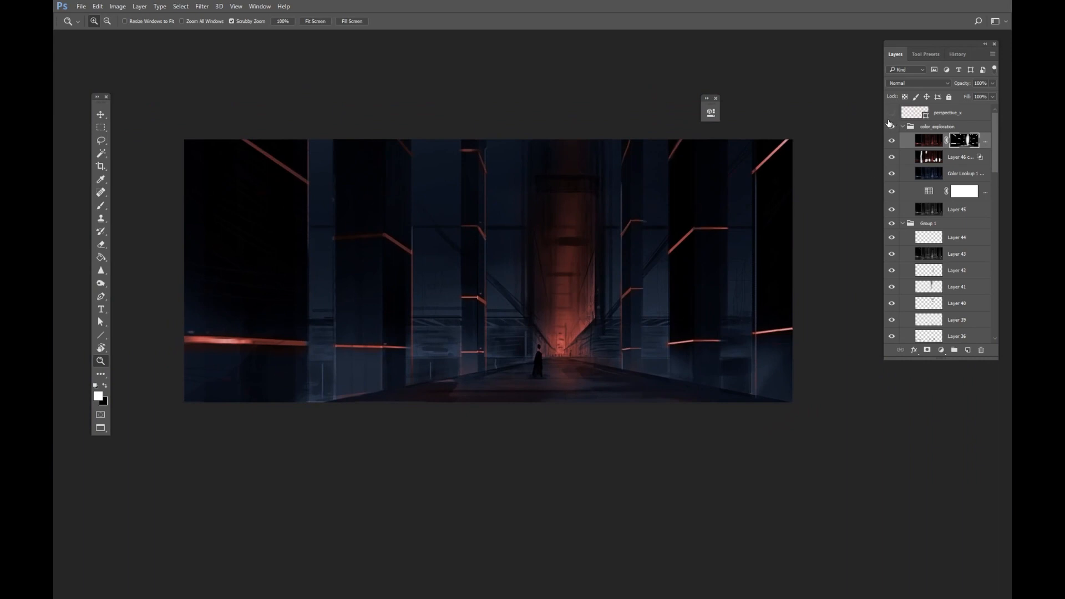
Select the entire canvas and copy it onto a new layer.
{"action": "left_click_drag", "start_coordinate": [589, 266], "coordinate": [642, 250]}
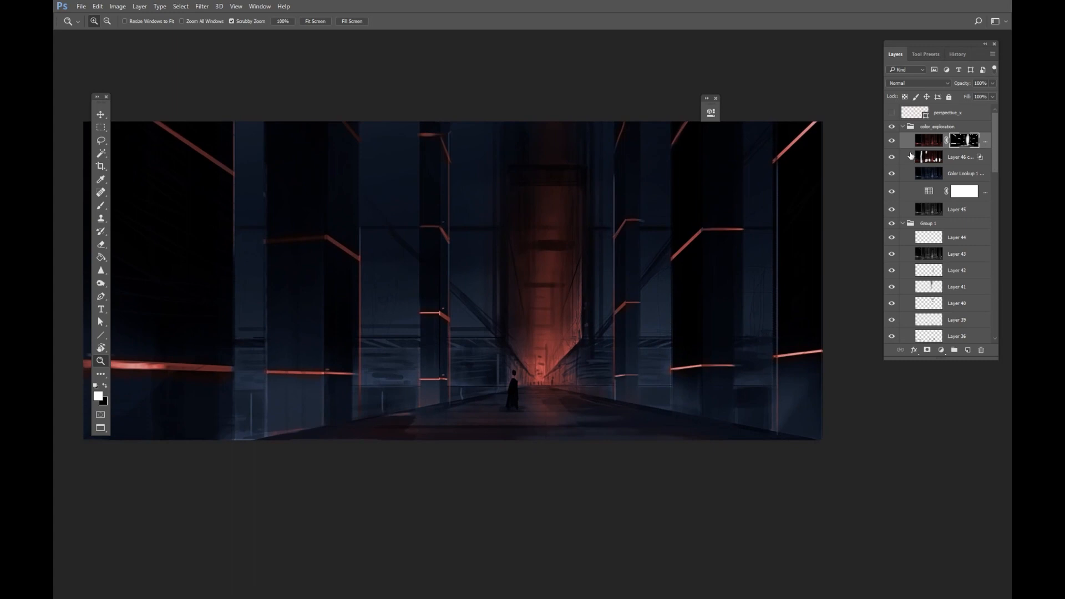
{"action": "key", "text": "m"}
{"action": "left_click_drag", "start_coordinate": [832, 104], "coordinate": [53, 518]}
{"action": "key", "text": "ctrl+j"}
{"action": "key", "text": "x"}
{"action": "key", "text": "ctrl+u"}
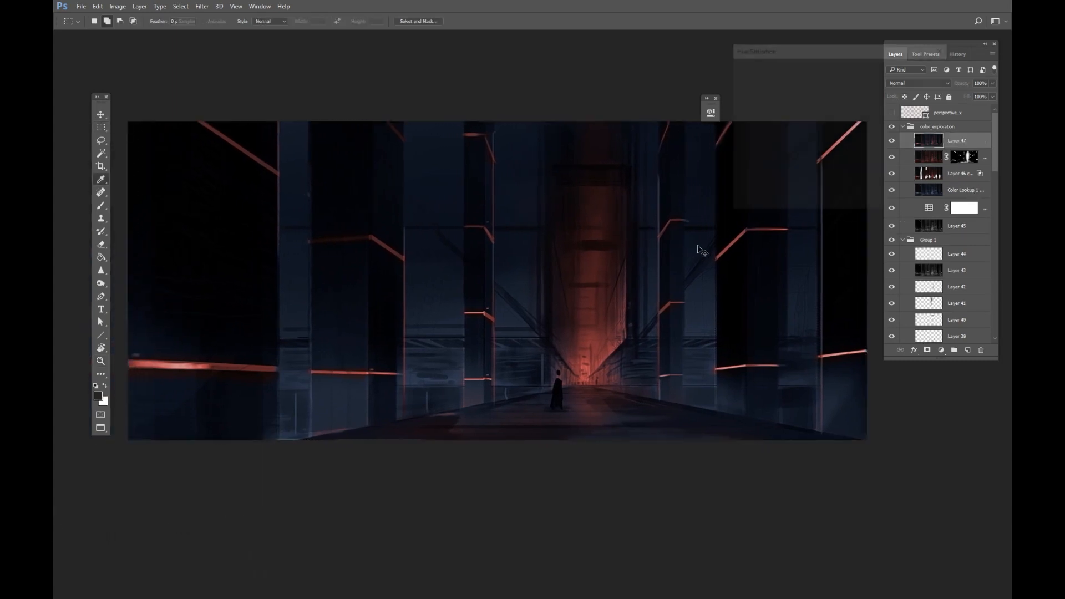
{"action": "mouse_move", "coordinate": [820, 118]}
{"action": "left_mouse_down"}
{"action": "mouse_move", "coordinate": [754, 124]}
{"action": "mouse_move", "coordinate": [900, 122]}
{"action": "mouse_move", "coordinate": [780, 125]}
{"action": "mouse_move", "coordinate": [837, 119]}
{"action": "left_mouse_up"}
{"action": "left_click", "coordinate": [934, 91]}
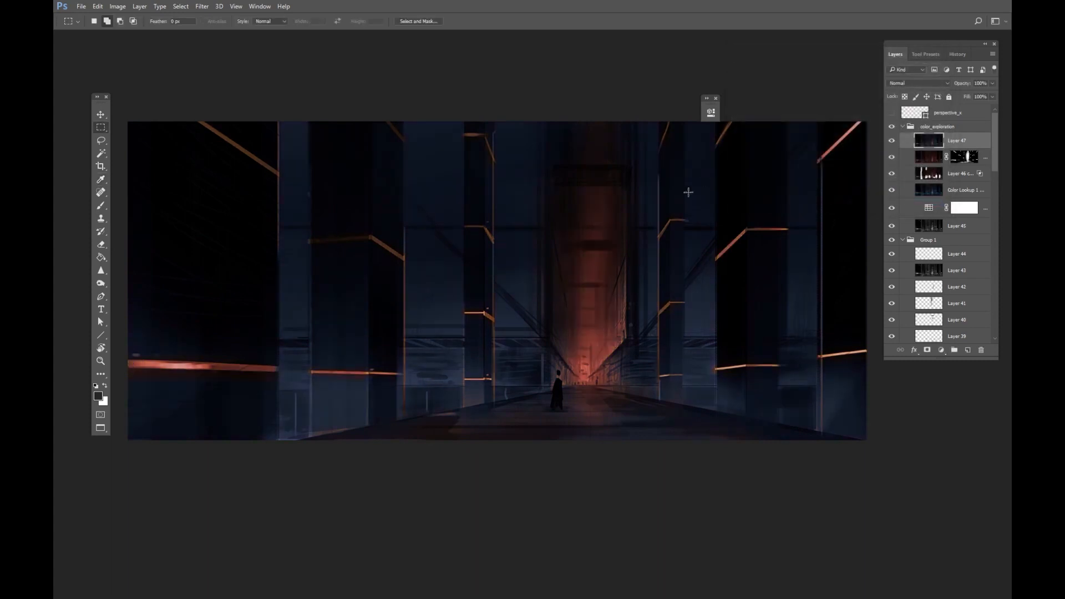
Shift the hue of the Blues range on the new layer with Hue/Saturation.
{"action": "key", "text": "ctrl+u"}
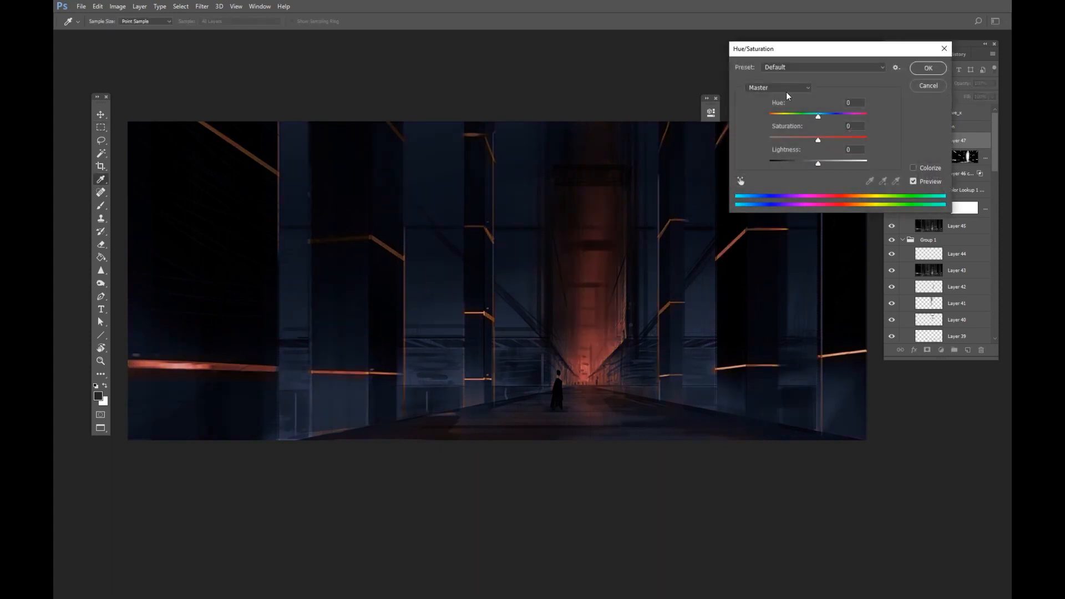
{"action": "left_click", "coordinate": [787, 91]}
{"action": "left_click", "coordinate": [777, 132]}
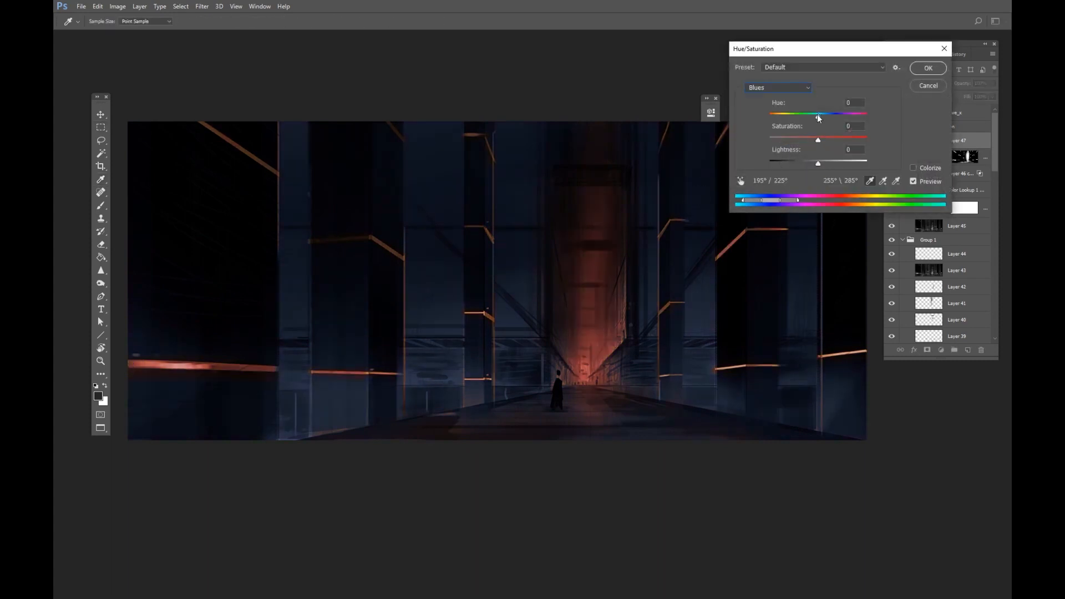
{"action": "left_click_drag", "start_coordinate": [819, 117], "coordinate": [804, 167]}
{"action": "left_click", "coordinate": [924, 70]}
Open the Color panel and sample a dark red color from the painting.
{"action": "key", "text": "z"}
{"action": "left_click_drag", "start_coordinate": [587, 243], "coordinate": [573, 243]}
{"action": "key", "text": "b"}
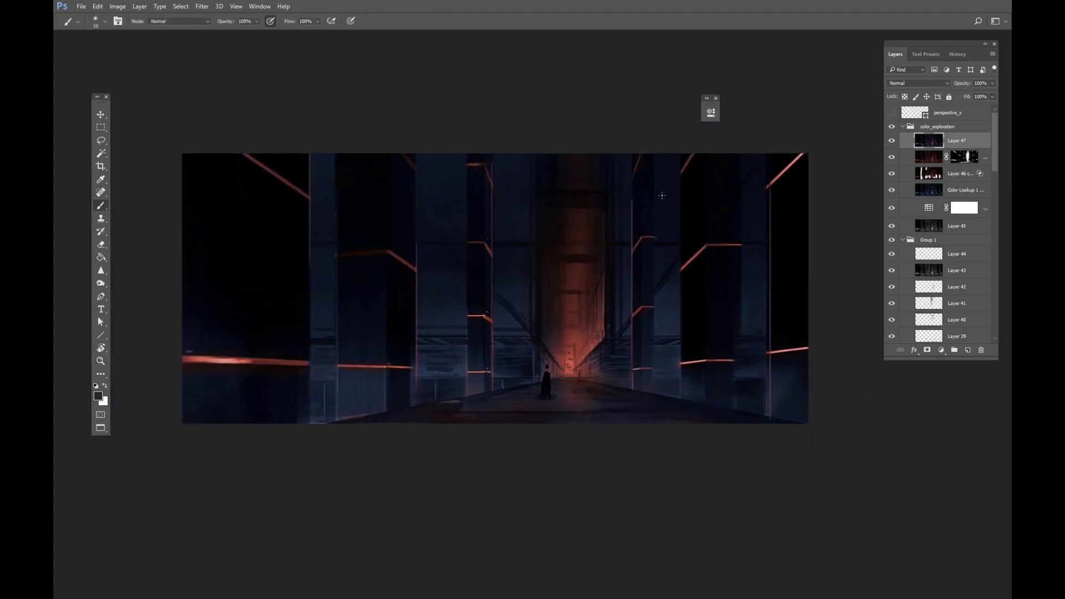
{"action": "left_click", "coordinate": [666, 204], "text": "alt"}
{"action": "key", "text": "F8"}
{"action": "key", "text": "F8"}
{"action": "key", "text": "F7"}
{"action": "key", "text": "F7"}
{"action": "key", "text": "F7"}
{"action": "key", "text": "F6"}
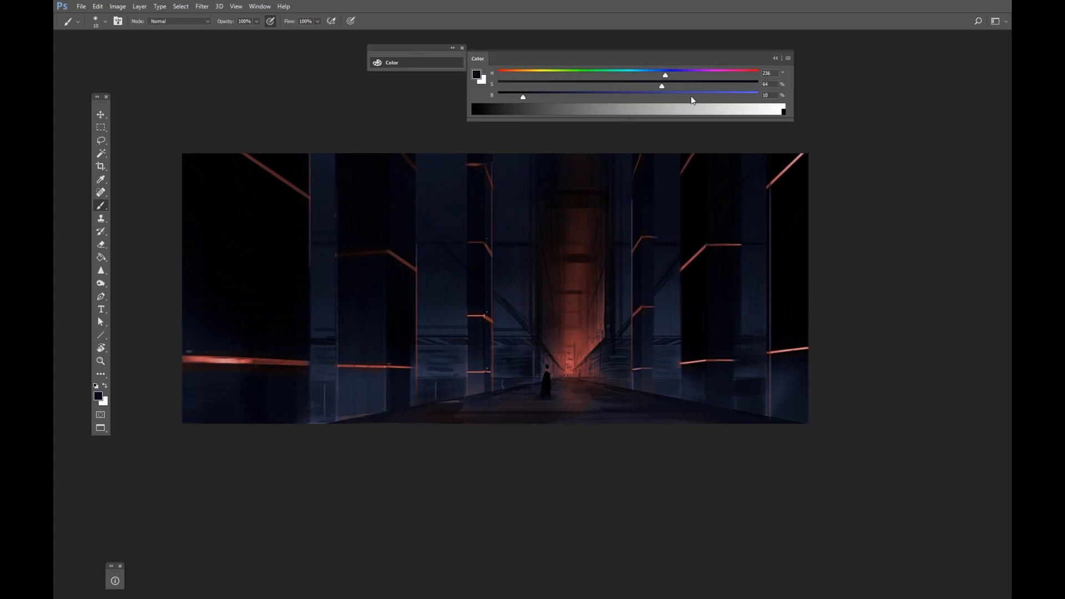
{"action": "left_click", "coordinate": [665, 184], "text": "alt"}
{"action": "left_click", "coordinate": [478, 270], "text": "alt"}
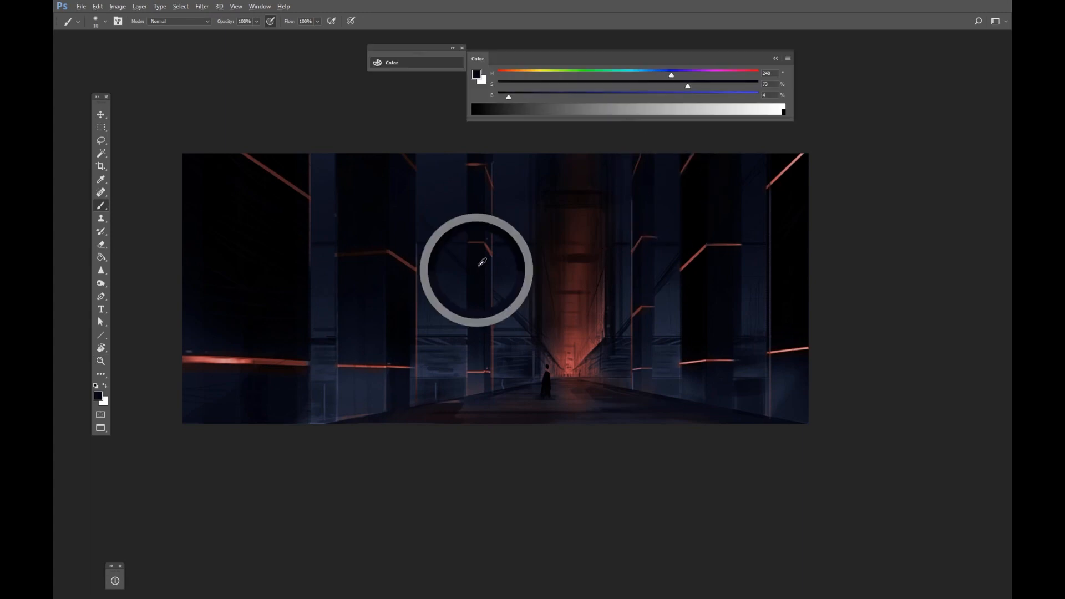
{"action": "key", "text": "f"}
{"action": "key", "text": "f"}
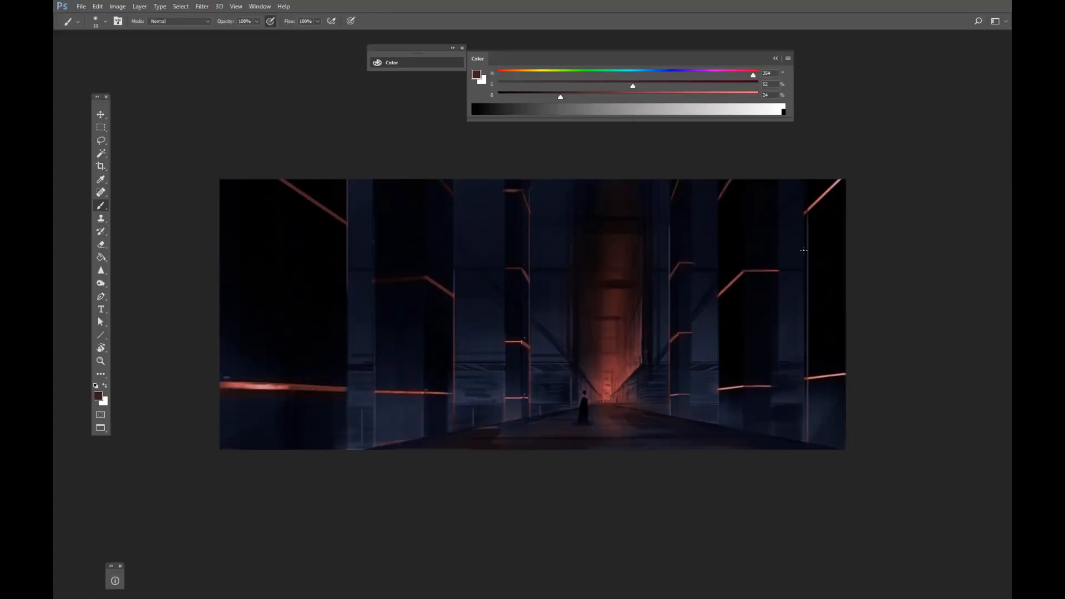
Add a new layer above the others and set its blend mode to Saturation.
{"action": "key", "text": "F7"}
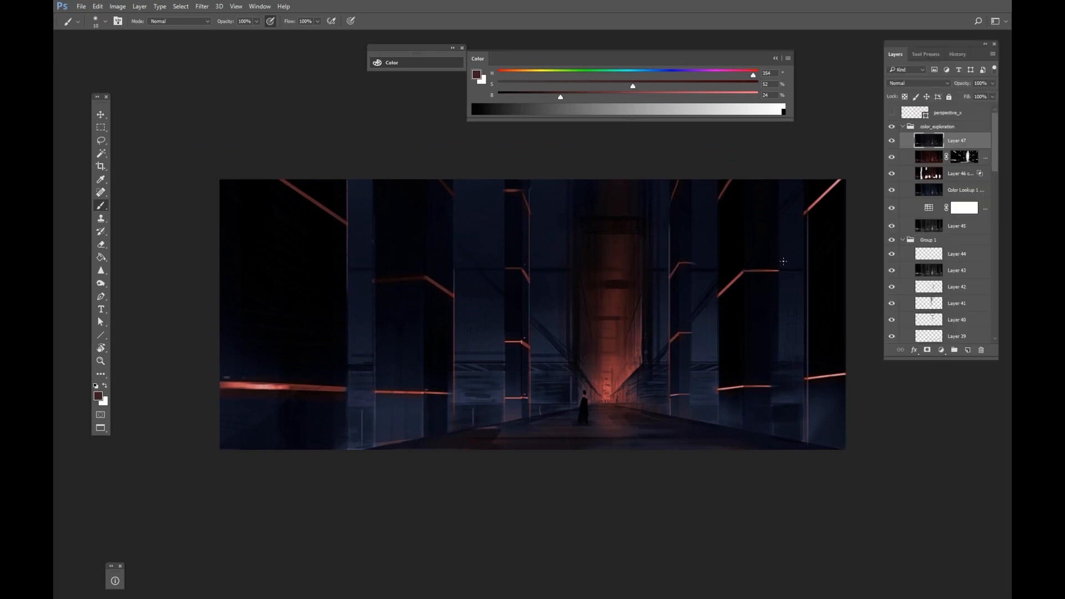
{"action": "left_click", "coordinate": [968, 350]}
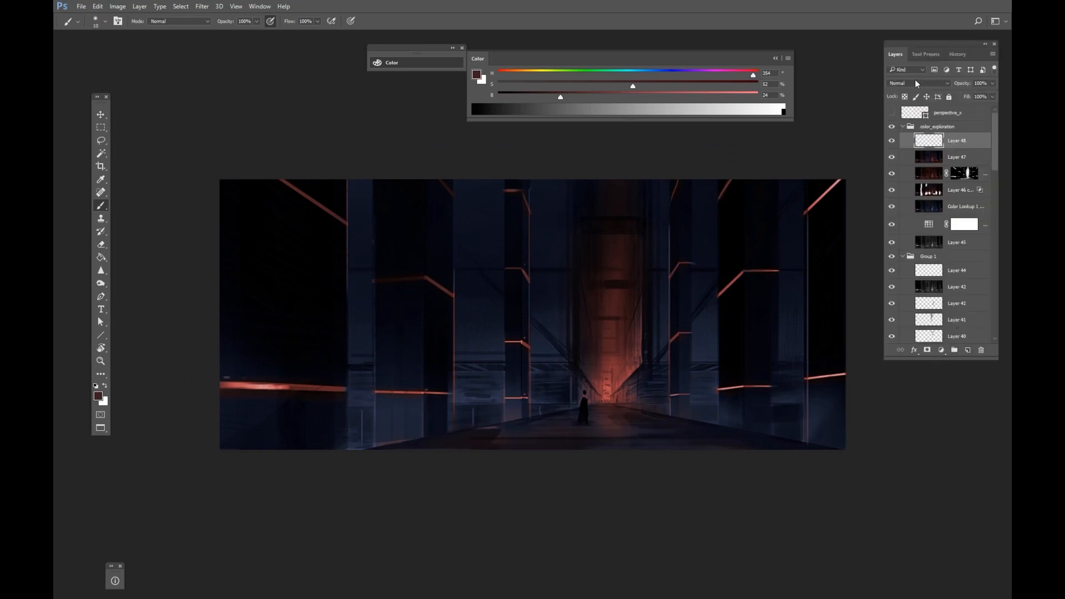
{"action": "left_click", "coordinate": [918, 83]}
{"action": "left_click", "coordinate": [895, 295]}
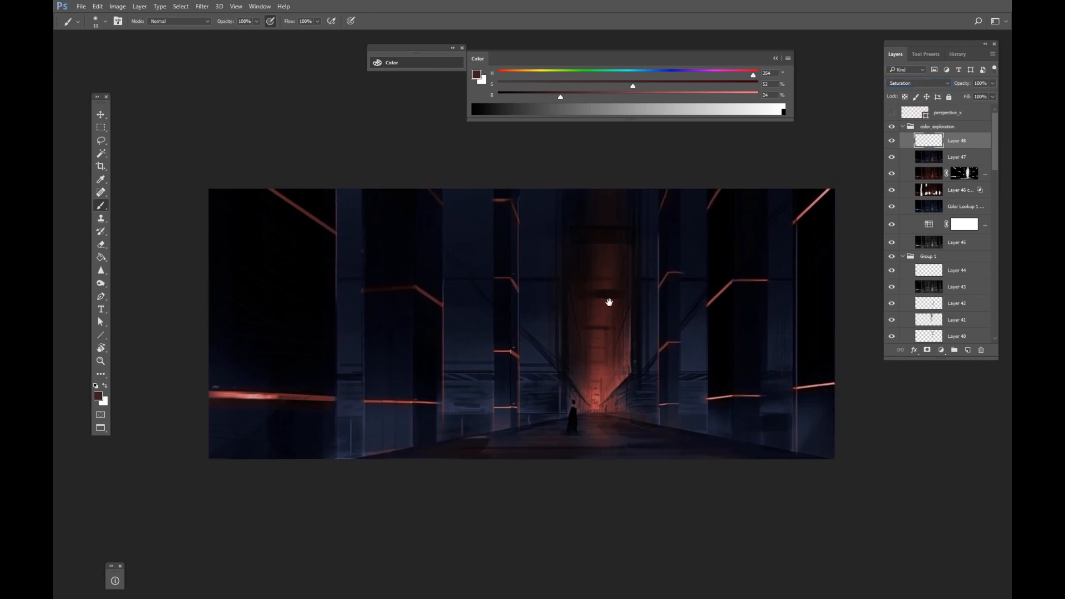
Choose a soft round brush of about 74 px at 3% hardness and reset the colors to black and white.
{"action": "scroll", "coordinate": [460, 244], "scroll_direction": "up", "scroll_amount": 2}
{"action": "left_click_drag", "start_coordinate": [469, 220], "coordinate": [479, 225]}
{"action": "right_click", "coordinate": [481, 224]}
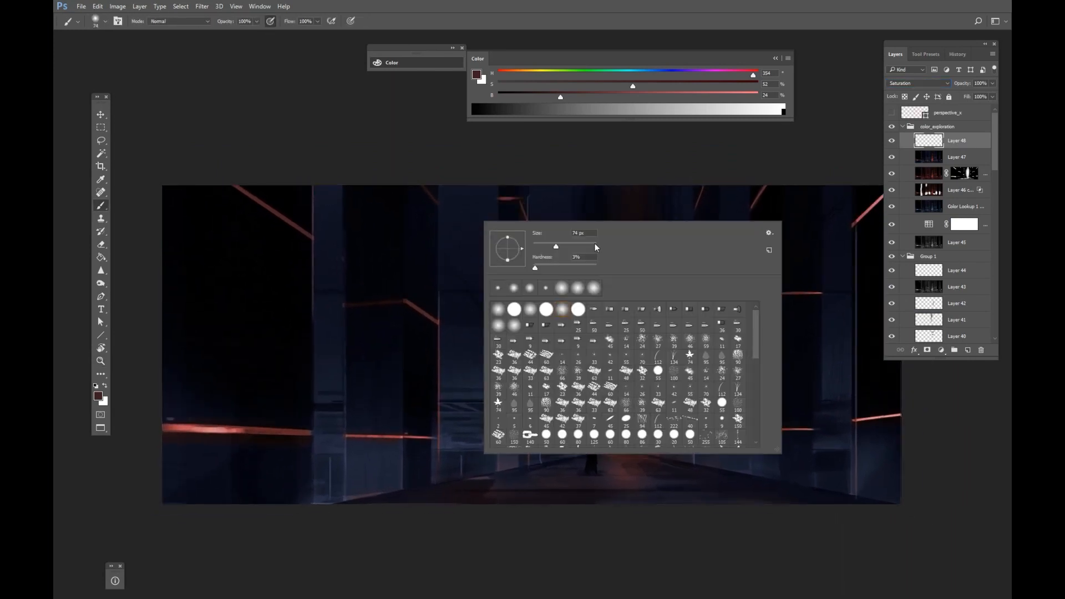
{"action": "left_click", "coordinate": [810, 152]}
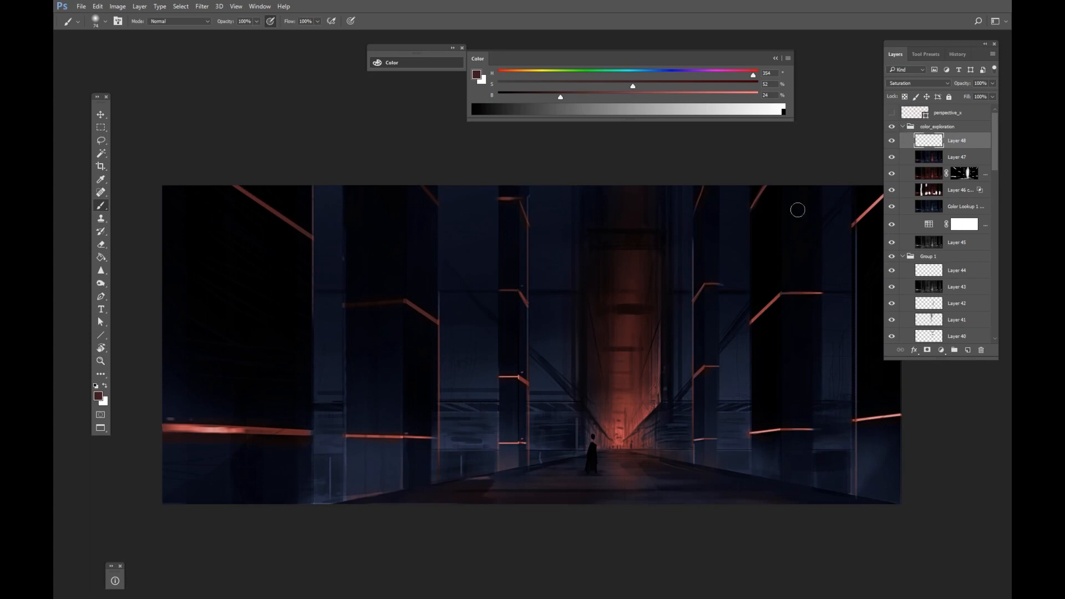
{"action": "key", "text": "d"}
{"action": "left_click_drag", "start_coordinate": [476, 265], "coordinate": [488, 264]}
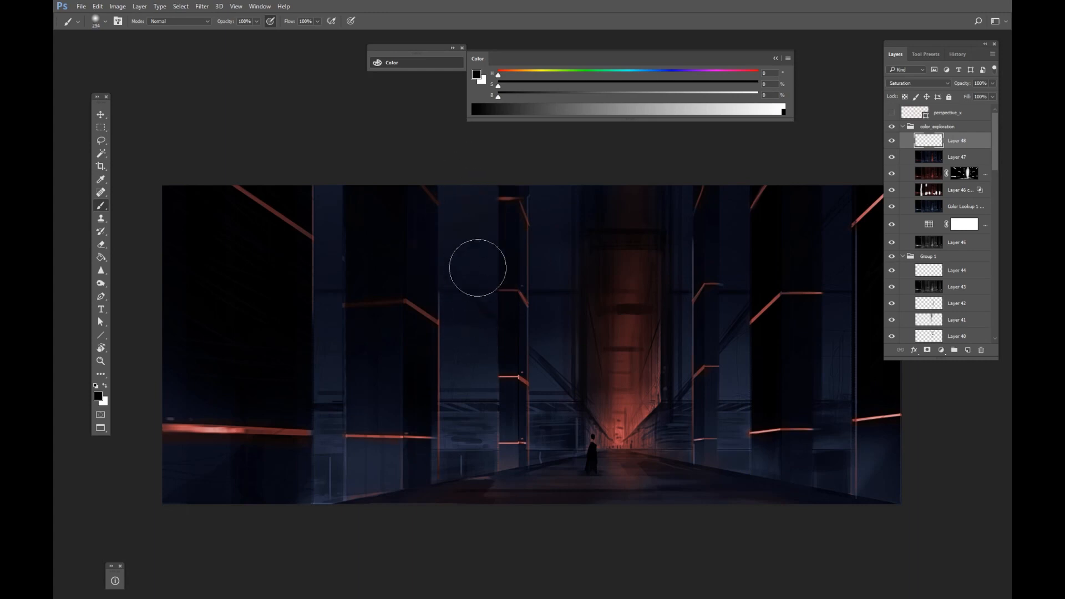
Paint black on the Saturation layer over the pillars and walls to desaturate areas, and lower the layer opacity to 62%.
{"action": "left_click_drag", "start_coordinate": [462, 230], "coordinate": [388, 230]}
{"action": "left_click_drag", "start_coordinate": [327, 302], "coordinate": [349, 302]}
{"action": "left_click_drag", "start_coordinate": [373, 233], "coordinate": [347, 244]}
{"action": "left_click_drag", "start_coordinate": [777, 233], "coordinate": [630, 209]}
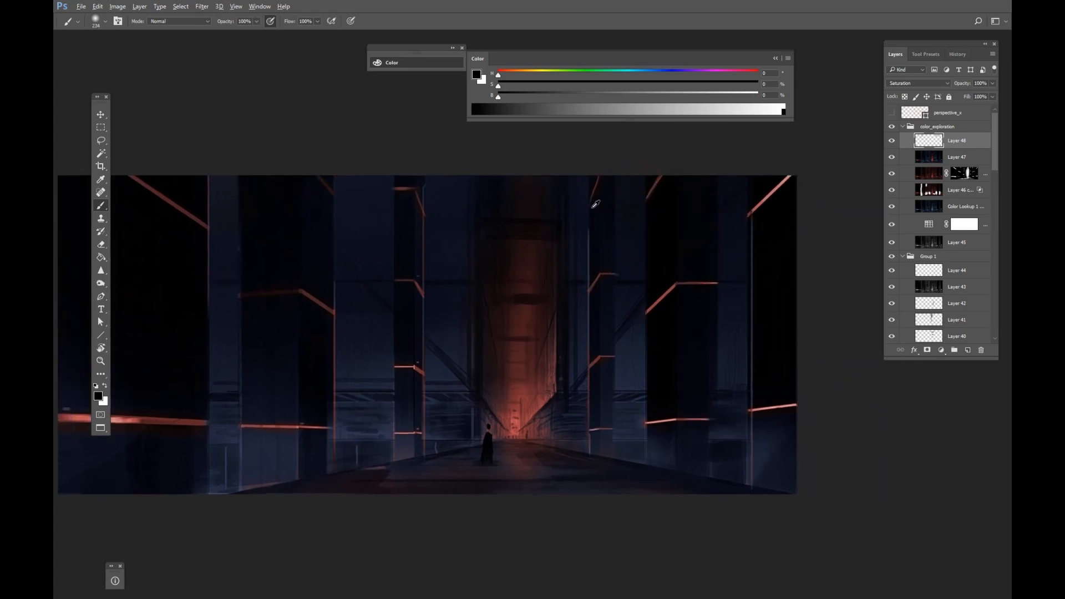
{"action": "left_click_drag", "start_coordinate": [637, 269], "coordinate": [674, 269]}
{"action": "left_click_drag", "start_coordinate": [604, 353], "coordinate": [801, 365]}
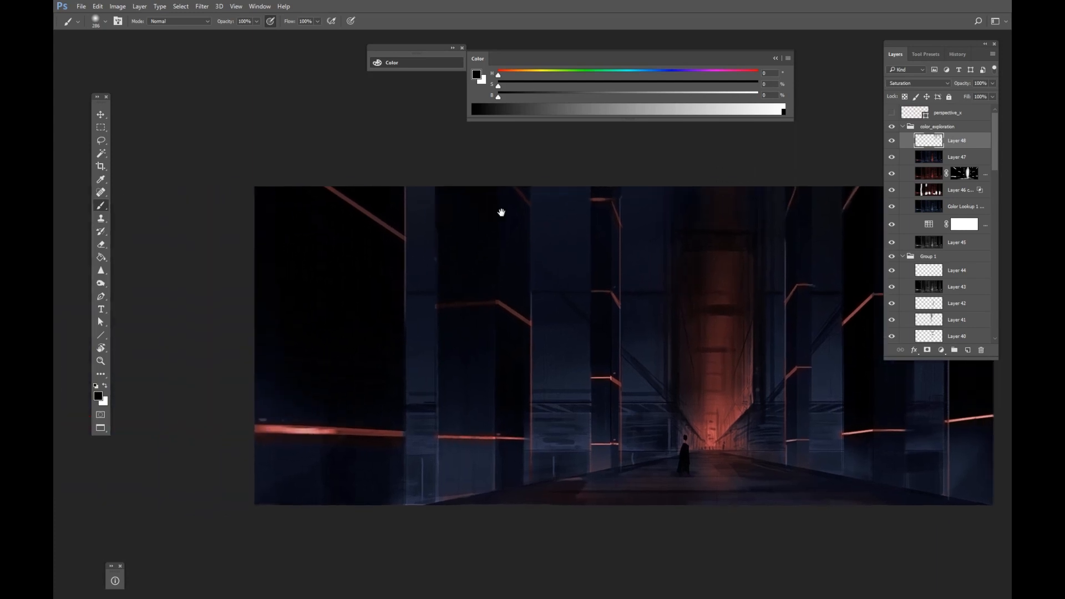
{"action": "left_click_drag", "start_coordinate": [502, 211], "coordinate": [578, 198]}
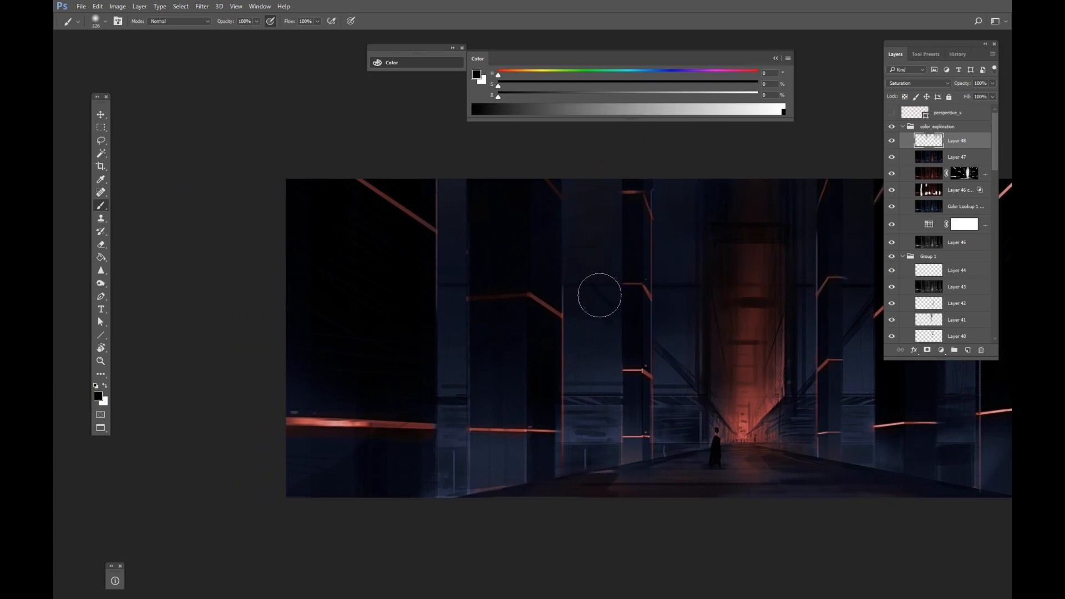
{"action": "left_click_drag", "start_coordinate": [454, 288], "coordinate": [448, 289]}
{"action": "left_click_drag", "start_coordinate": [536, 426], "coordinate": [437, 362]}
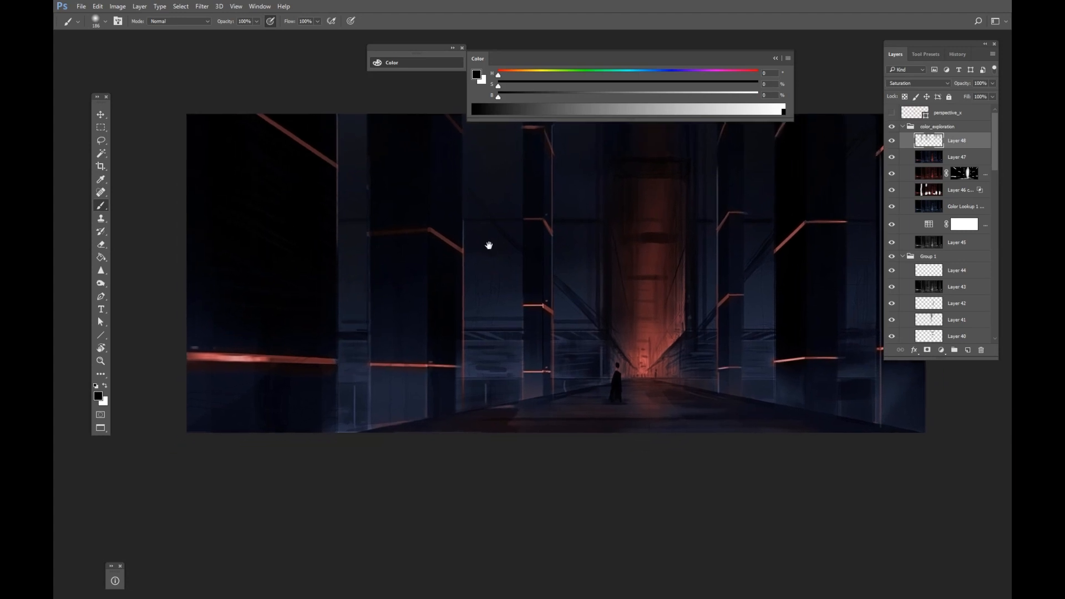
{"action": "left_click_drag", "start_coordinate": [488, 245], "coordinate": [488, 285]}
{"action": "mouse_move", "coordinate": [363, 337]}
{"action": "left_mouse_down"}
{"action": "mouse_move", "coordinate": [360, 370]}
{"action": "mouse_move", "coordinate": [362, 240]}
{"action": "left_mouse_up"}
{"action": "left_click_drag", "start_coordinate": [360, 319], "coordinate": [375, 264]}
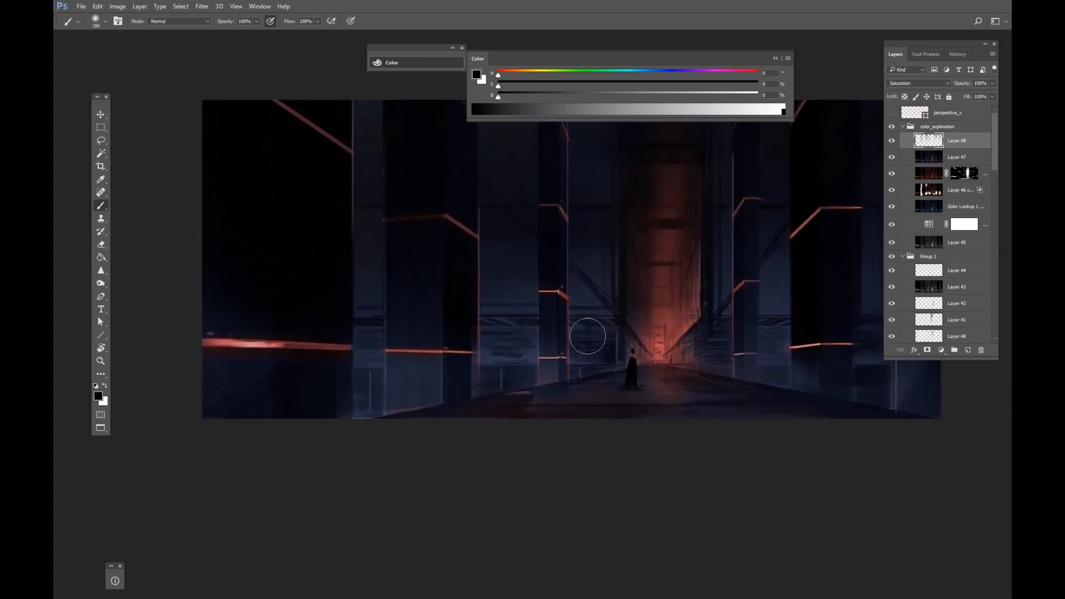
{"action": "left_click_drag", "start_coordinate": [743, 245], "coordinate": [588, 289]}
{"action": "left_click_drag", "start_coordinate": [623, 236], "coordinate": [692, 284]}
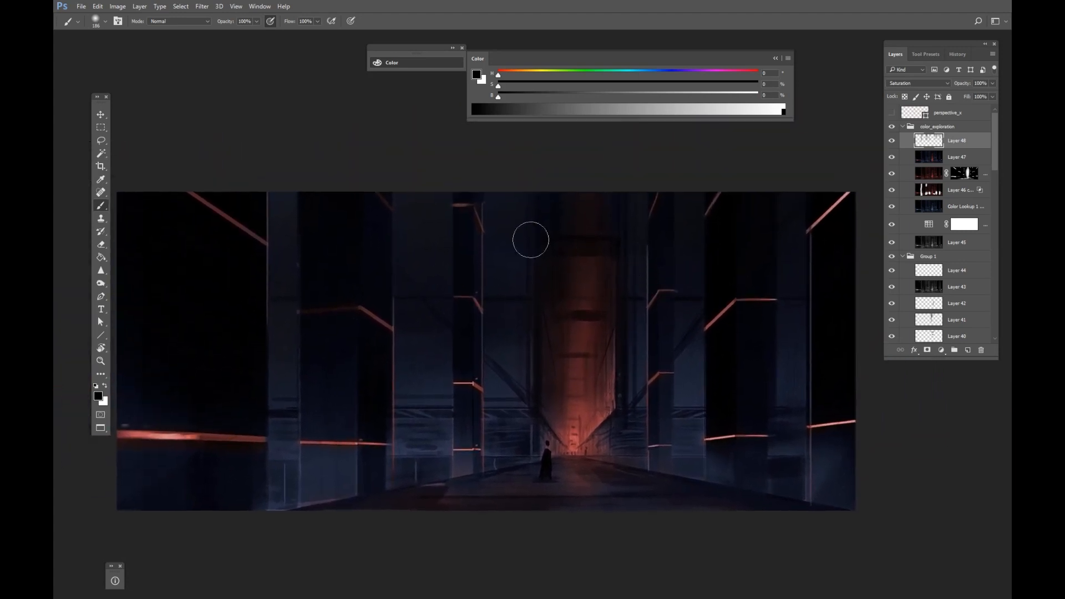
{"action": "mouse_move", "coordinate": [432, 279]}
{"action": "left_mouse_down"}
{"action": "mouse_move", "coordinate": [413, 185]}
{"action": "mouse_move", "coordinate": [440, 212]}
{"action": "mouse_move", "coordinate": [440, 290]}
{"action": "left_mouse_up"}
{"action": "left_click", "coordinate": [992, 97]}
{"action": "left_click_drag", "start_coordinate": [565, 268], "coordinate": [505, 259]}
Add a new layer on top of the group and set its blend mode to Color Dodge.
{"action": "right_click", "coordinate": [511, 259], "text": "alt"}
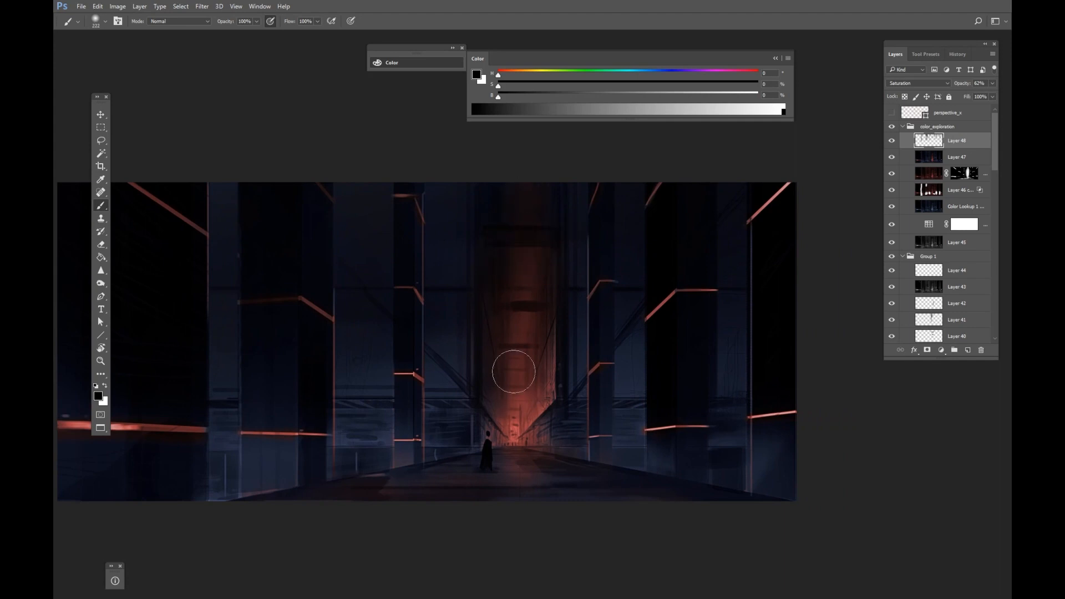
{"action": "right_click", "coordinate": [528, 211], "text": "alt"}
{"action": "right_click", "coordinate": [533, 419], "text": "alt"}
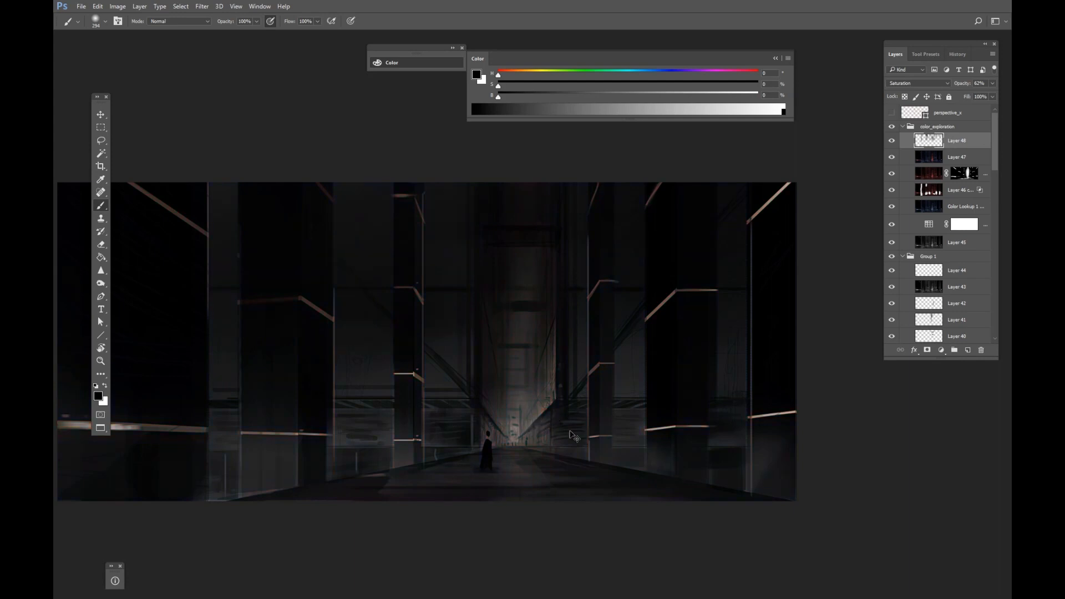
{"action": "scroll", "coordinate": [575, 437], "scroll_direction": "down", "scroll_amount": 1}
{"action": "left_click", "coordinate": [968, 350]}
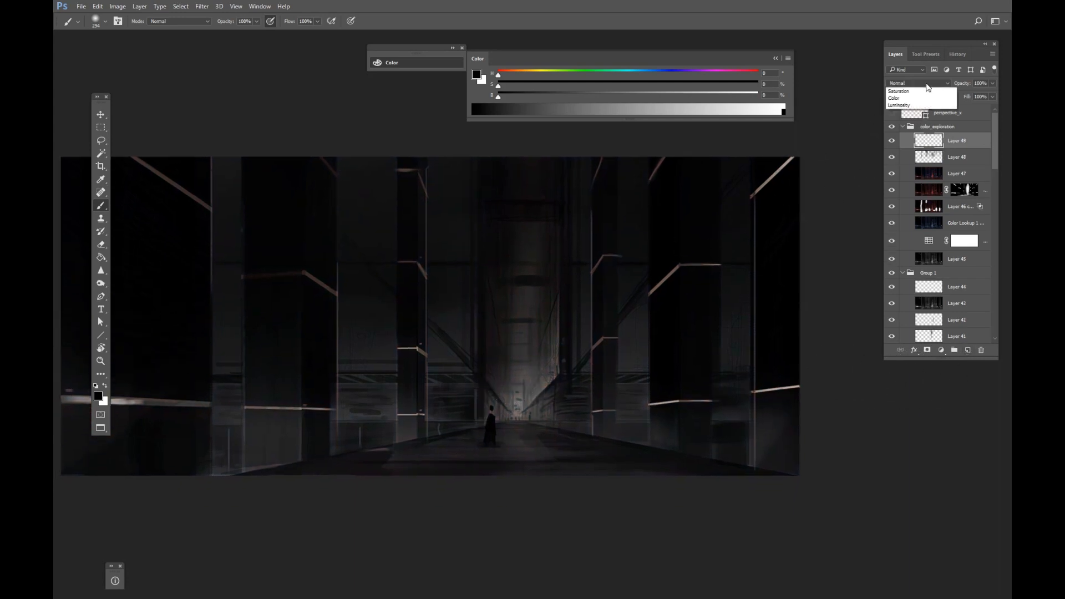
{"action": "left_click", "coordinate": [937, 84]}
{"action": "left_click", "coordinate": [918, 170]}
Sample a dark red from the painting and raise its brightness to 51% in the Color panel.
{"action": "left_click_drag", "start_coordinate": [506, 357], "coordinate": [510, 346]}
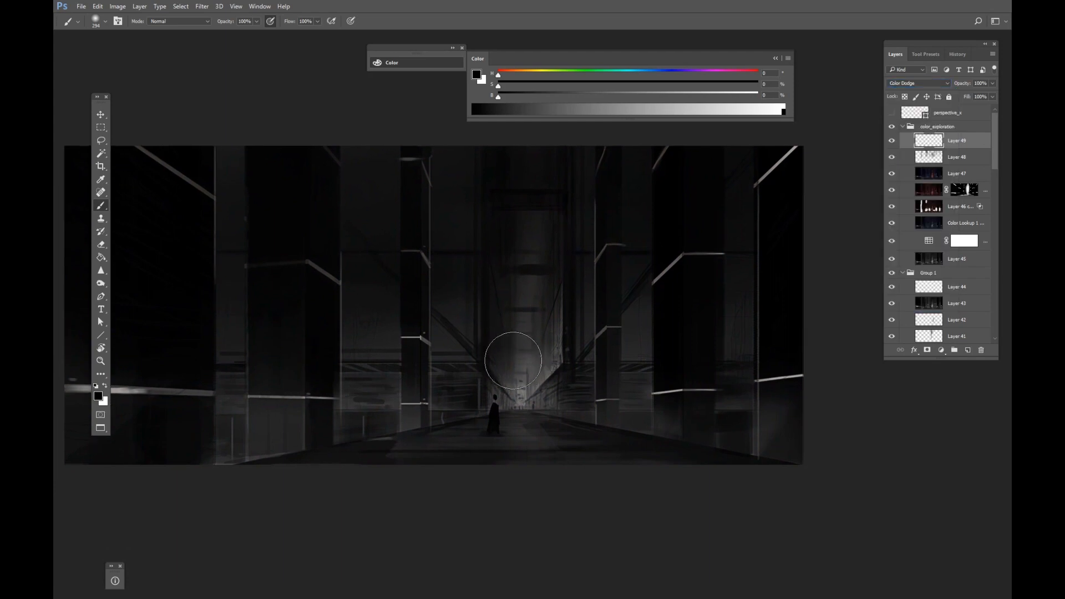
{"action": "left_click", "coordinate": [499, 351], "text": "alt"}
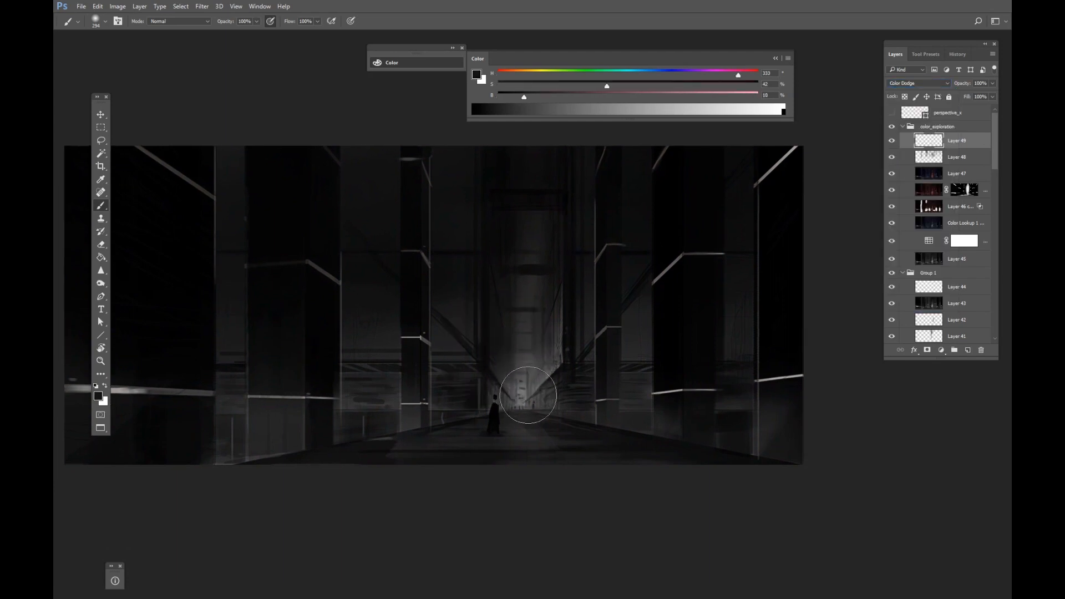
{"action": "mouse_move", "coordinate": [520, 390]}
{"action": "left_mouse_down"}
{"action": "mouse_move", "coordinate": [515, 403]}
{"action": "mouse_move", "coordinate": [524, 400]}
{"action": "left_mouse_up"}
{"action": "left_click", "coordinate": [634, 97]}
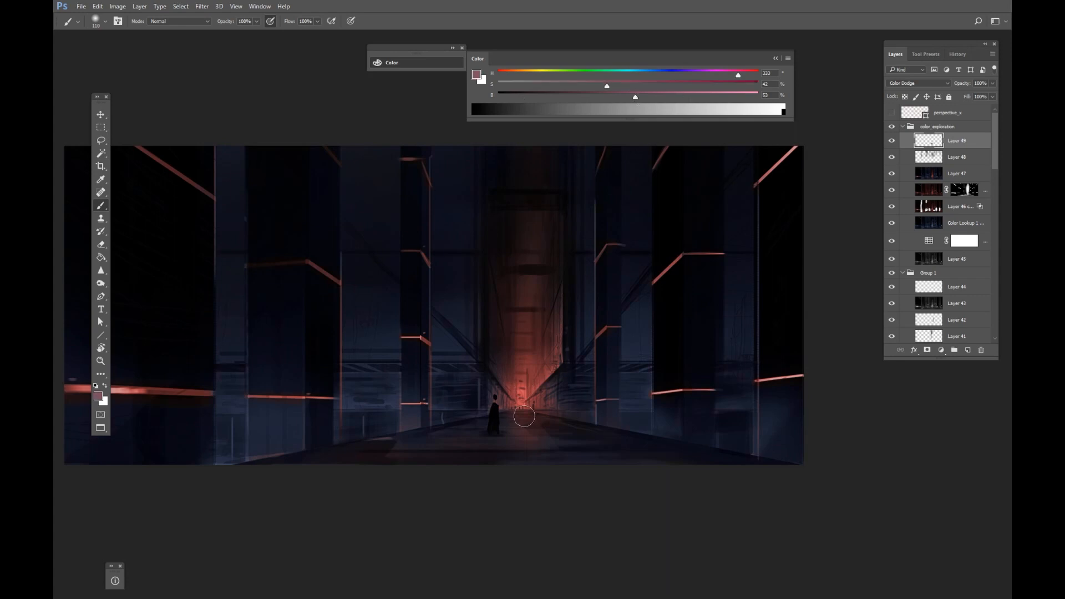
Paint a soft red glow around the light at the corridor's end with the brush at 20% opacity.
{"action": "left_click_drag", "start_coordinate": [519, 401], "coordinate": [513, 404]}
{"action": "mouse_move", "coordinate": [522, 359]}
{"action": "left_mouse_down"}
{"action": "mouse_move", "coordinate": [524, 395]}
{"action": "mouse_move", "coordinate": [515, 380]}
{"action": "left_mouse_up"}
{"action": "key", "text": "ctrl+z"}
{"action": "key", "text": "2"}
{"action": "left_click_drag", "start_coordinate": [519, 329], "coordinate": [520, 340]}
{"action": "key", "text": "r"}
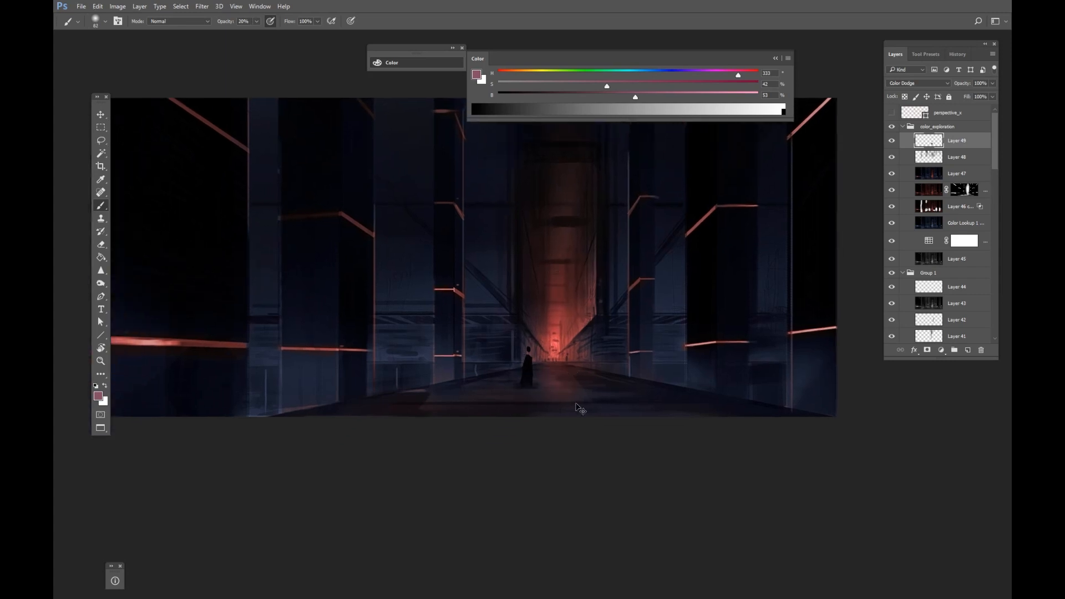
Rotate the canvas and paint red glow along the corridor floor and the lower beams, then reset the rotation.
{"action": "mouse_move", "coordinate": [581, 425]}
{"action": "left_mouse_down"}
{"action": "mouse_move", "coordinate": [624, 408]}
{"action": "mouse_move", "coordinate": [607, 345]}
{"action": "mouse_move", "coordinate": [618, 354]}
{"action": "left_mouse_up"}
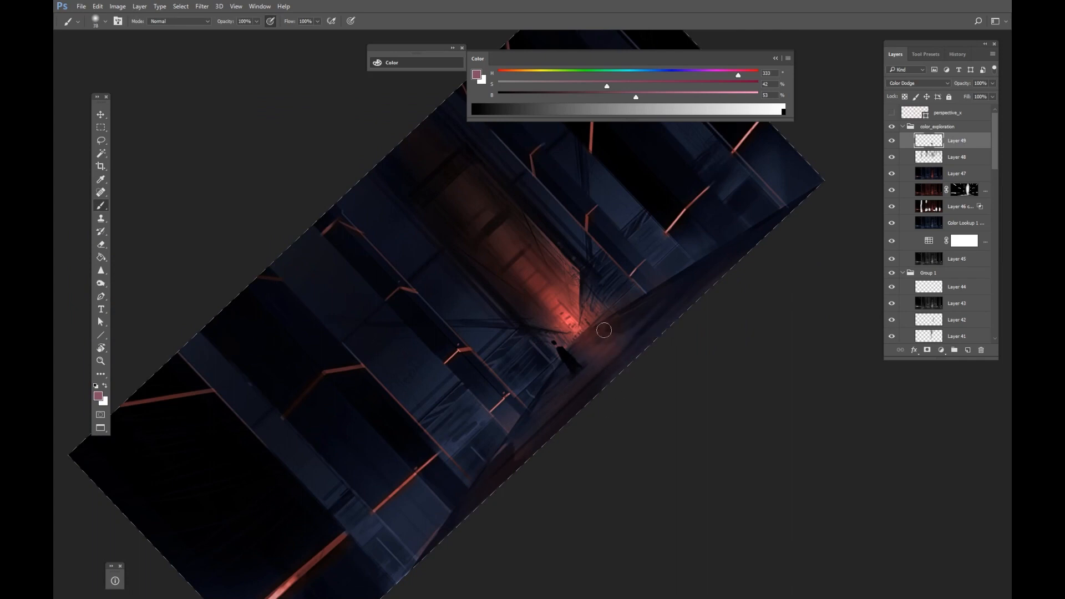
{"action": "left_click_drag", "start_coordinate": [610, 371], "coordinate": [577, 389]}
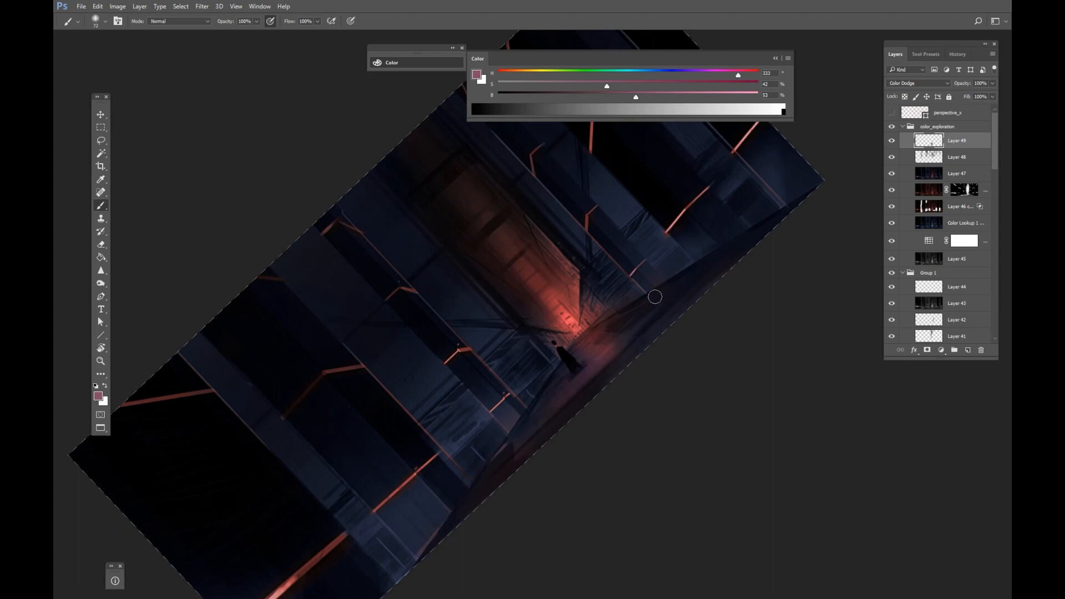
{"action": "mouse_move", "coordinate": [672, 310]}
{"action": "left_mouse_down"}
{"action": "mouse_move", "coordinate": [701, 309]}
{"action": "mouse_move", "coordinate": [549, 481]}
{"action": "left_mouse_up"}
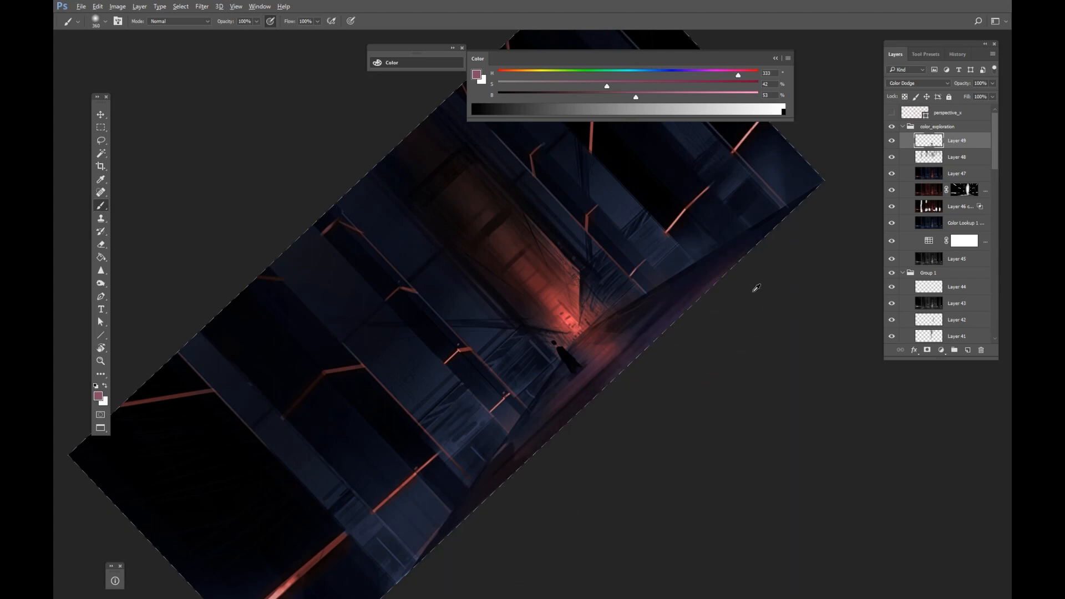
{"action": "left_click_drag", "start_coordinate": [753, 292], "coordinate": [725, 292]}
{"action": "left_click_drag", "start_coordinate": [642, 346], "coordinate": [772, 209]}
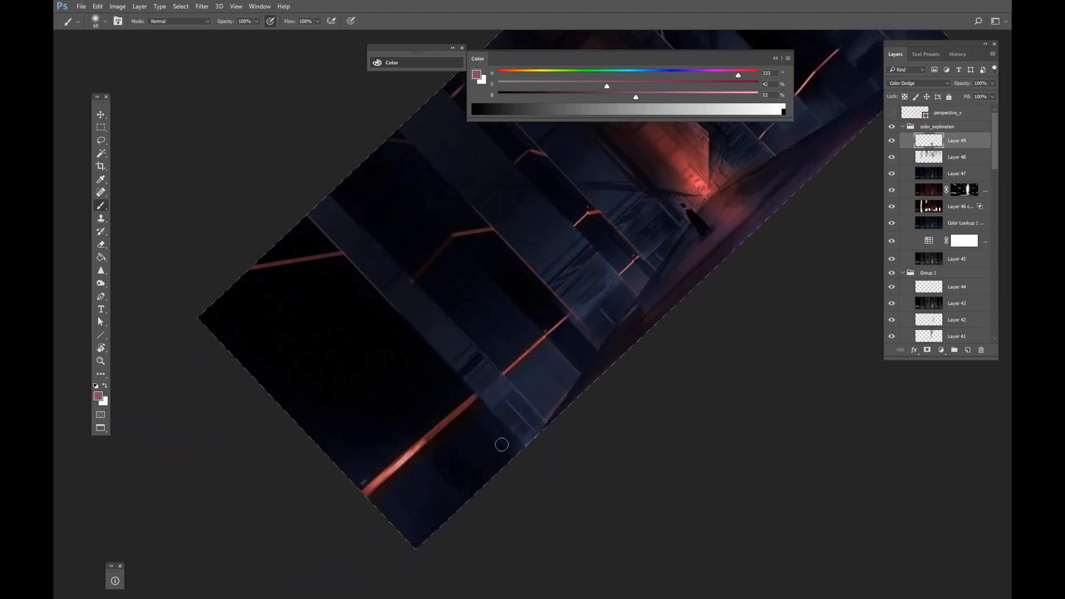
{"action": "left_click_drag", "start_coordinate": [406, 442], "coordinate": [404, 442]}
{"action": "mouse_move", "coordinate": [385, 476]}
{"action": "left_mouse_down"}
{"action": "mouse_move", "coordinate": [459, 418]}
{"action": "mouse_move", "coordinate": [379, 477]}
{"action": "left_mouse_up"}
{"action": "key", "text": "ctrl+z"}
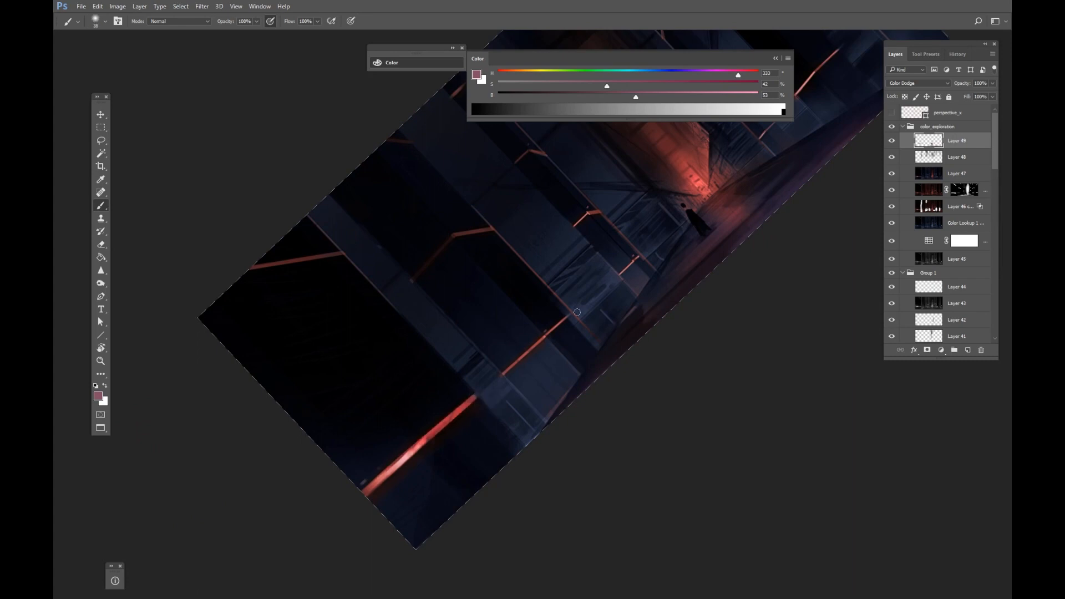
{"action": "left_click_drag", "start_coordinate": [559, 329], "coordinate": [551, 329]}
{"action": "left_click_drag", "start_coordinate": [511, 361], "coordinate": [567, 407]}
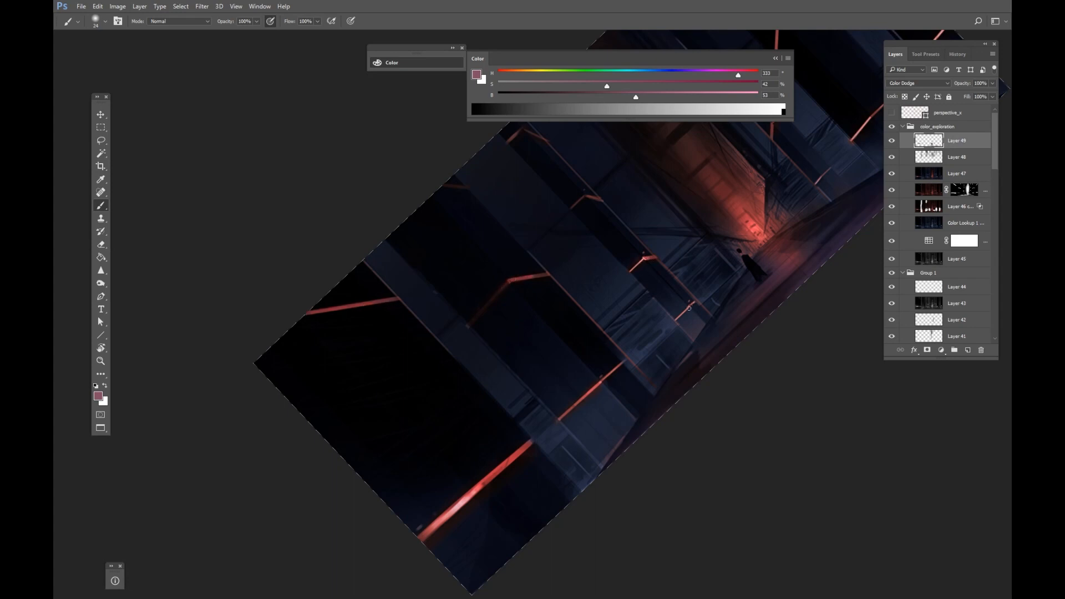
{"action": "left_click_drag", "start_coordinate": [689, 308], "coordinate": [535, 381]}
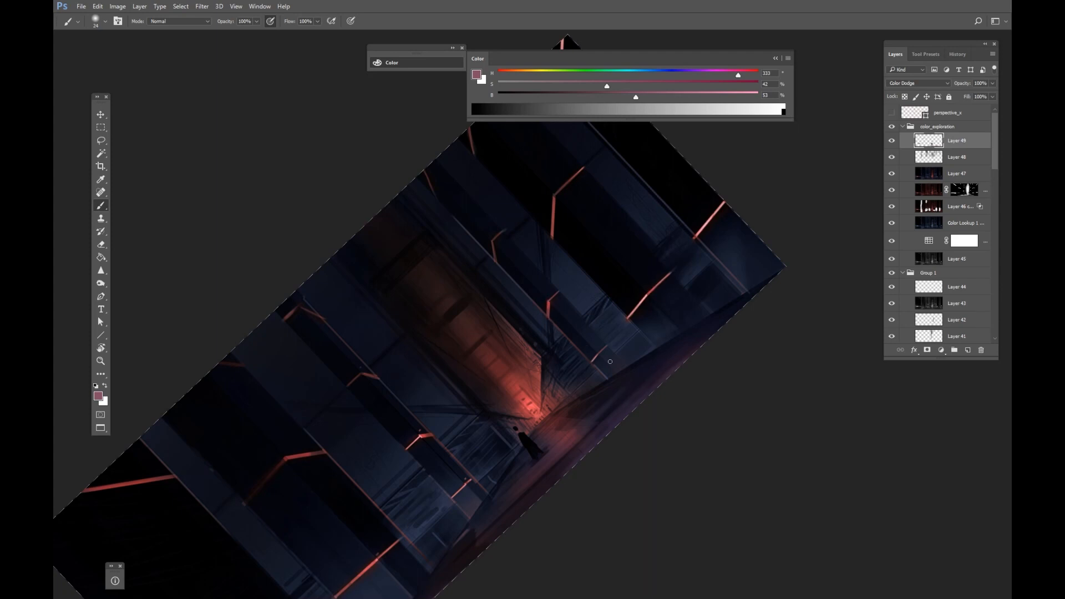
{"action": "left_click_drag", "start_coordinate": [707, 346], "coordinate": [737, 336]}
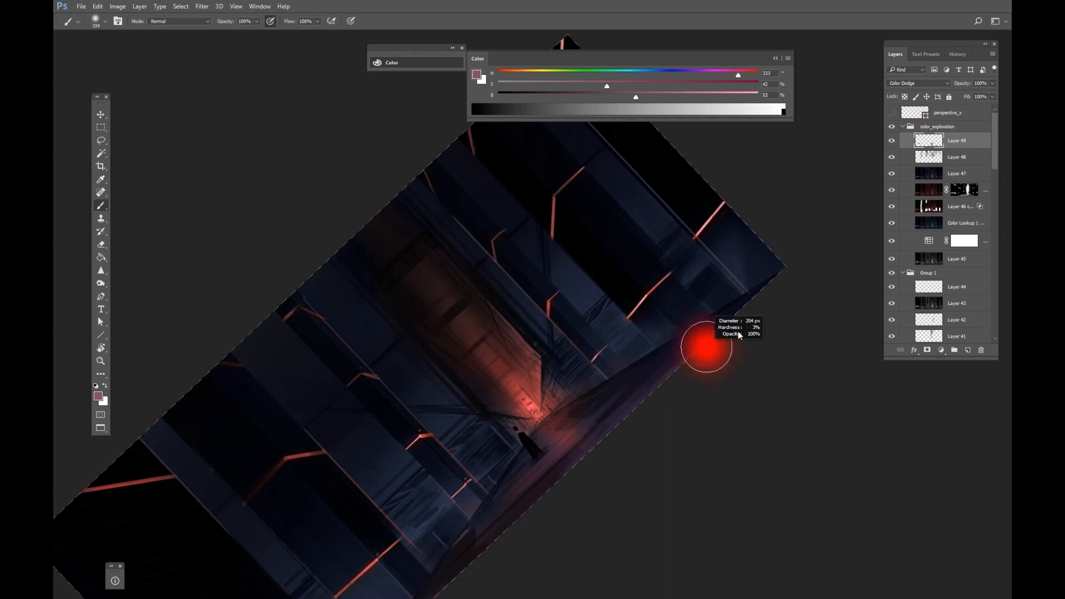
{"action": "left_click_drag", "start_coordinate": [555, 488], "coordinate": [645, 376]}
{"action": "key", "text": "Escape"}
Brush red glow across the foreground floor of the corridor.
{"action": "left_click_drag", "start_coordinate": [614, 409], "coordinate": [587, 409]}
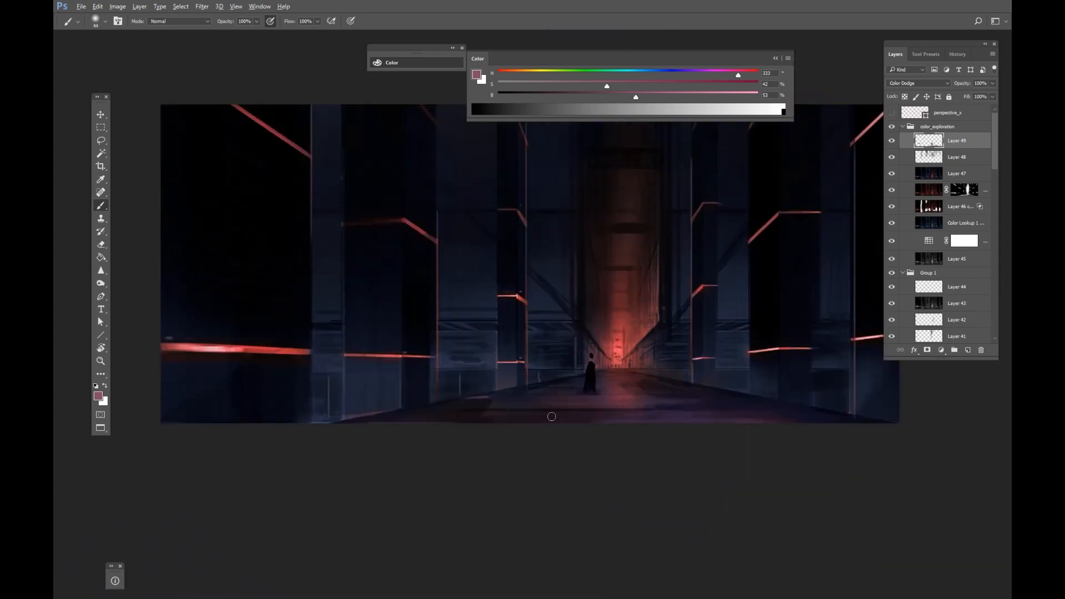
{"action": "left_click_drag", "start_coordinate": [507, 416], "coordinate": [355, 417]}
{"action": "left_click_drag", "start_coordinate": [609, 416], "coordinate": [589, 411]}
{"action": "left_click_drag", "start_coordinate": [464, 412], "coordinate": [425, 415]}
{"action": "key", "text": "alt+Tab"}
{"action": "key", "text": "alt+Tab"}
{"action": "key", "text": "alt+Tab"}
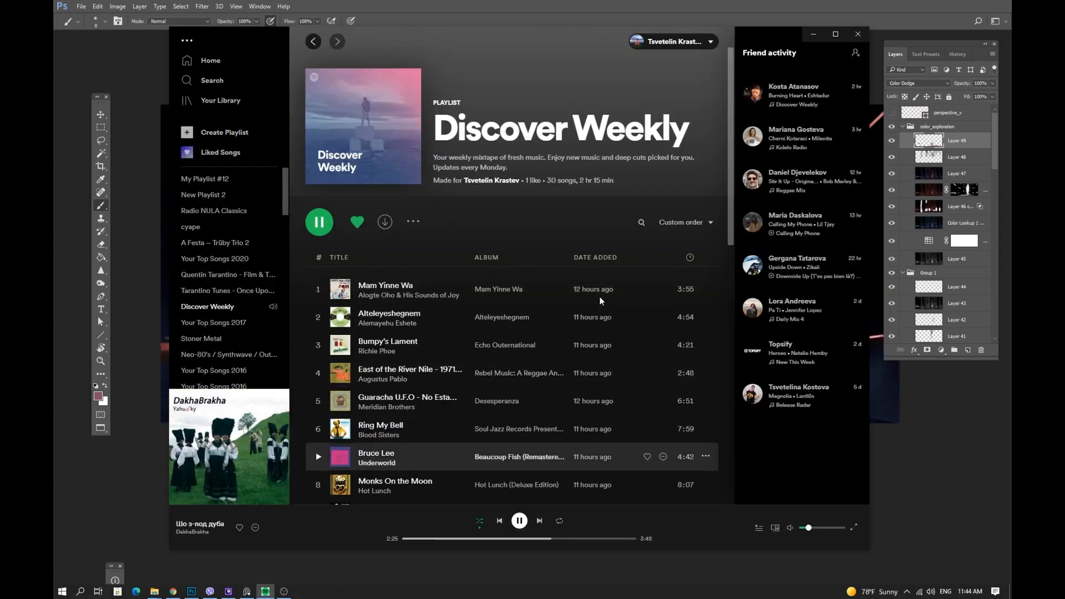
{"action": "key", "text": "alt+Tab"}
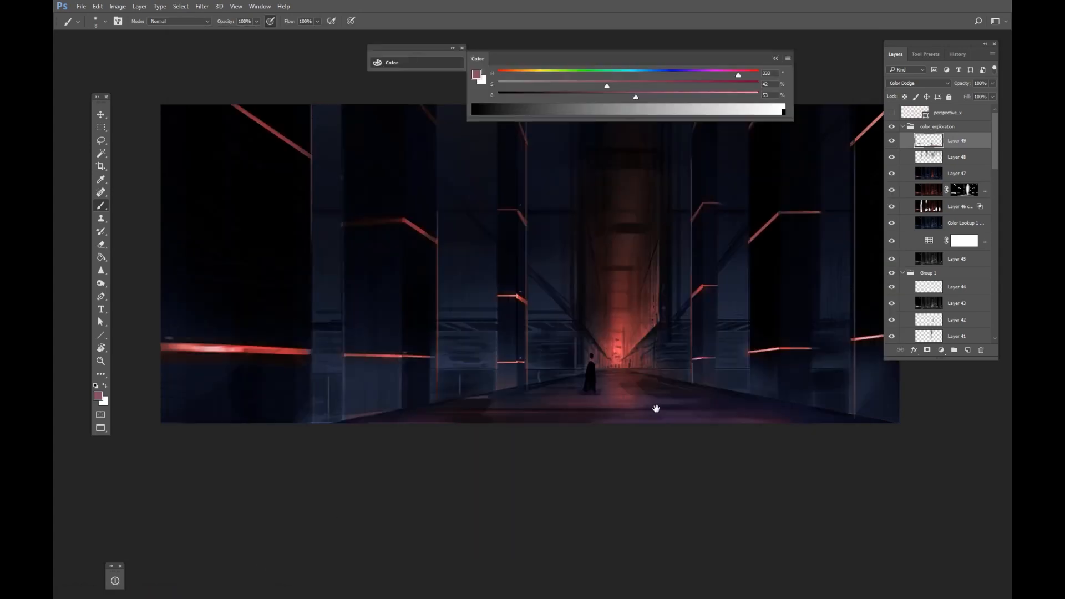
Intensify the red glow on the floor around the figure and the distant light.
{"action": "left_click_drag", "start_coordinate": [656, 409], "coordinate": [568, 421]}
{"action": "left_click_drag", "start_coordinate": [444, 363], "coordinate": [460, 387]}
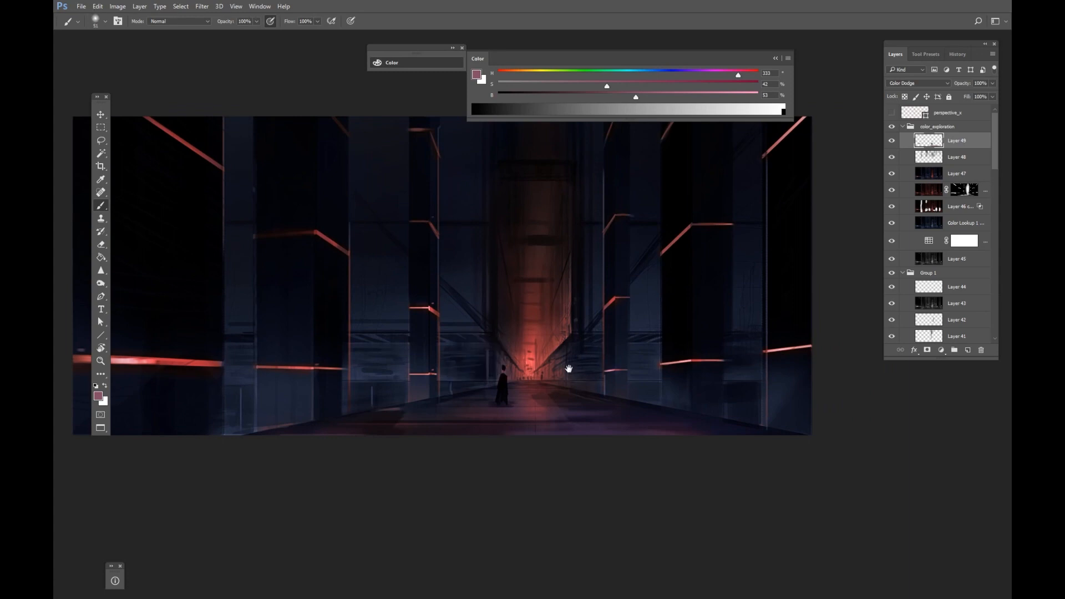
{"action": "left_click_drag", "start_coordinate": [569, 371], "coordinate": [554, 373]}
{"action": "left_click_drag", "start_coordinate": [536, 359], "coordinate": [531, 294]}
{"action": "key", "text": "ctrl+z"}
{"action": "mouse_move", "coordinate": [530, 365]}
{"action": "left_mouse_down"}
{"action": "mouse_move", "coordinate": [536, 255]}
{"action": "mouse_move", "coordinate": [524, 325]}
{"action": "mouse_move", "coordinate": [525, 312]}
{"action": "left_mouse_up"}
{"action": "mouse_move", "coordinate": [527, 372]}
{"action": "left_mouse_down"}
{"action": "mouse_move", "coordinate": [531, 340]}
{"action": "mouse_move", "coordinate": [531, 349]}
{"action": "left_mouse_up"}
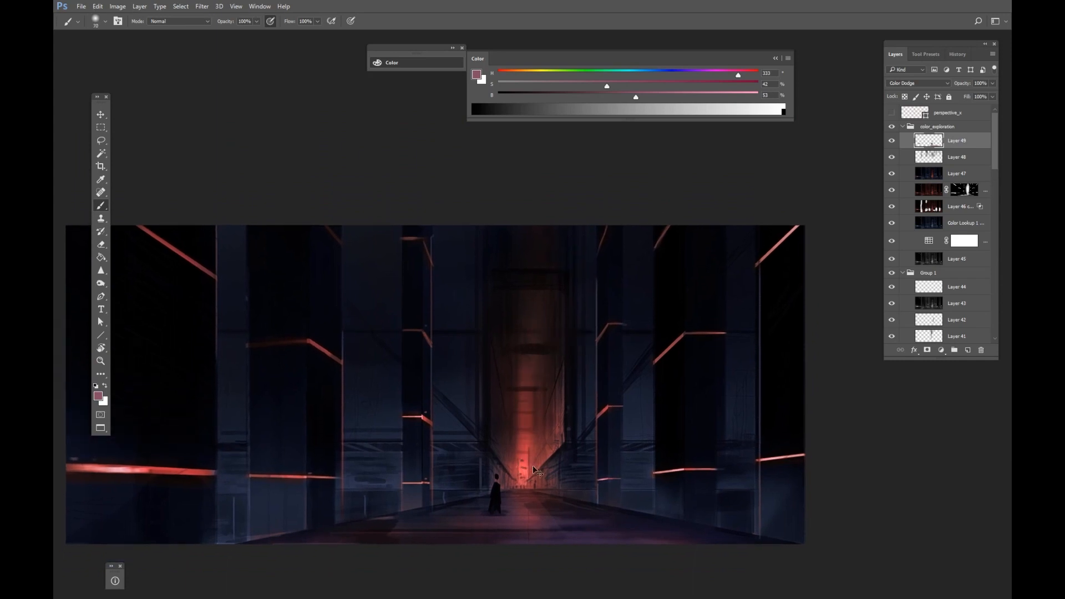
{"action": "mouse_move", "coordinate": [534, 474]}
{"action": "left_mouse_down"}
{"action": "mouse_move", "coordinate": [541, 389]}
{"action": "mouse_move", "coordinate": [529, 368]}
{"action": "mouse_move", "coordinate": [539, 384]}
{"action": "left_mouse_up"}
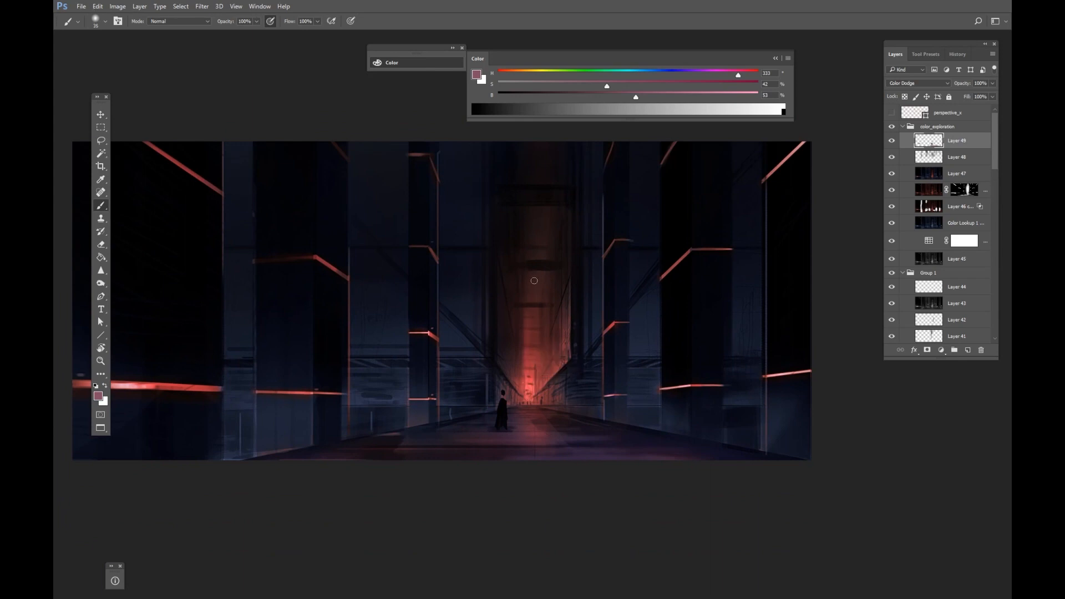
Add Color Dodge glow to the red beam on the left pillar.
{"action": "key", "text": "z"}
{"action": "mouse_move", "coordinate": [543, 308]}
{"action": "left_mouse_down"}
{"action": "mouse_move", "coordinate": [497, 371]}
{"action": "mouse_move", "coordinate": [532, 363]}
{"action": "mouse_move", "coordinate": [535, 400]}
{"action": "left_mouse_up"}
{"action": "key", "text": "b"}
{"action": "left_click_drag", "start_coordinate": [406, 298], "coordinate": [440, 297]}
{"action": "key", "text": "z"}
{"action": "key", "text": "b"}
{"action": "left_click_drag", "start_coordinate": [438, 299], "coordinate": [435, 299]}
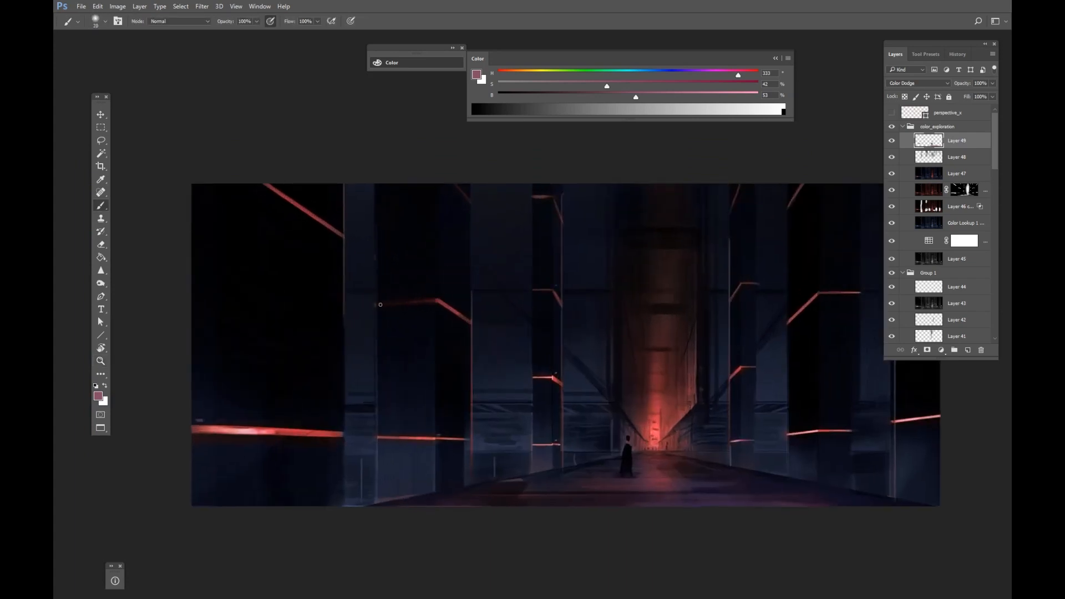
Paint more glow along the red beam highlights on the pillars.
{"action": "left_click_drag", "start_coordinate": [522, 321], "coordinate": [476, 318]}
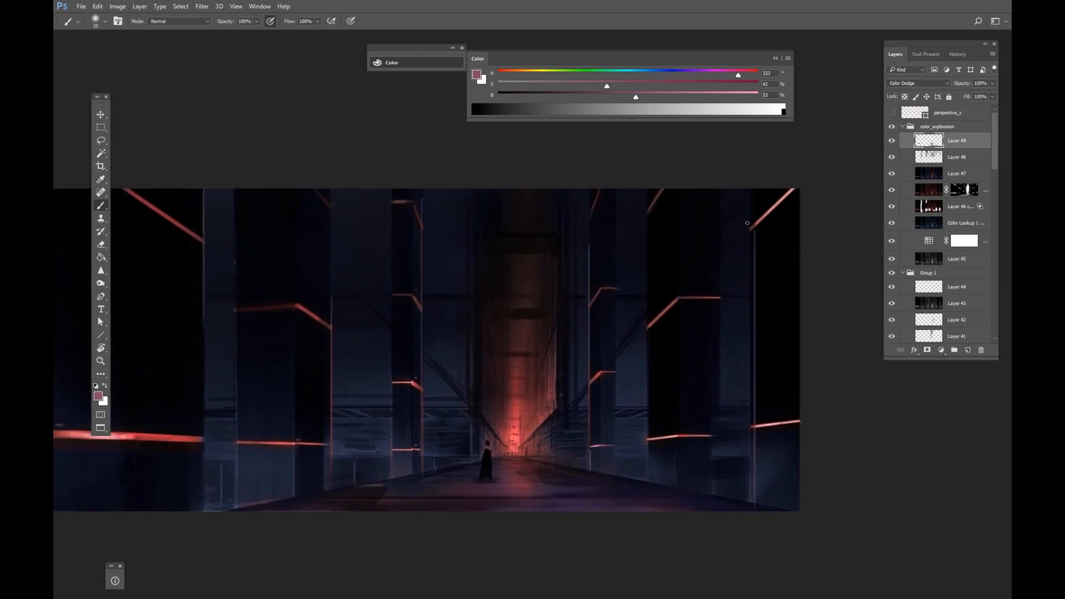
{"action": "key", "text": "ctrl+space"}
{"action": "left_click_drag", "start_coordinate": [643, 271], "coordinate": [657, 194]}
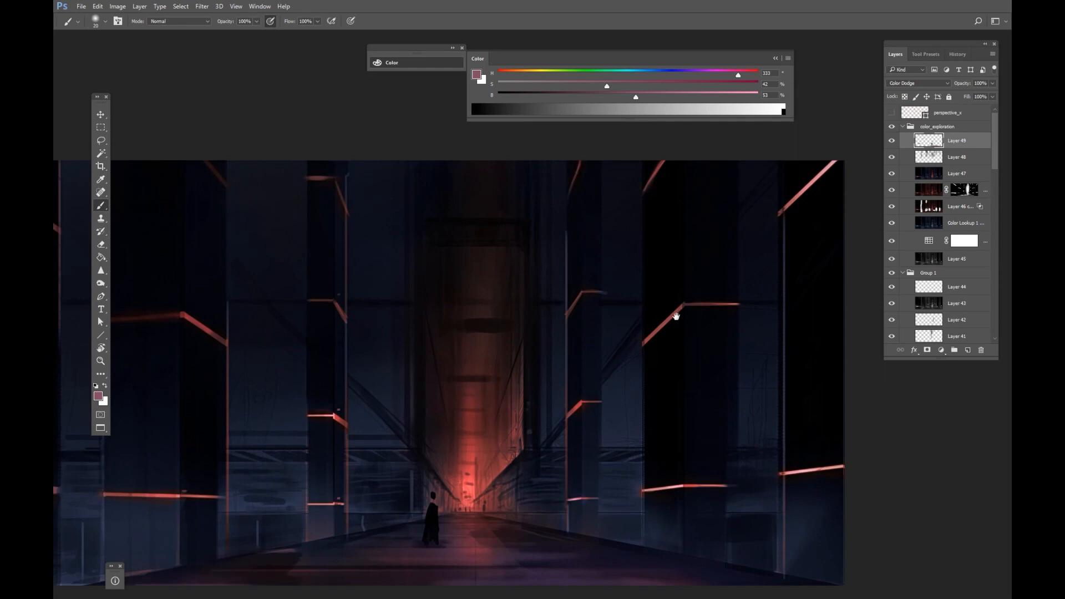
{"action": "left_click_drag", "start_coordinate": [675, 316], "coordinate": [685, 245]}
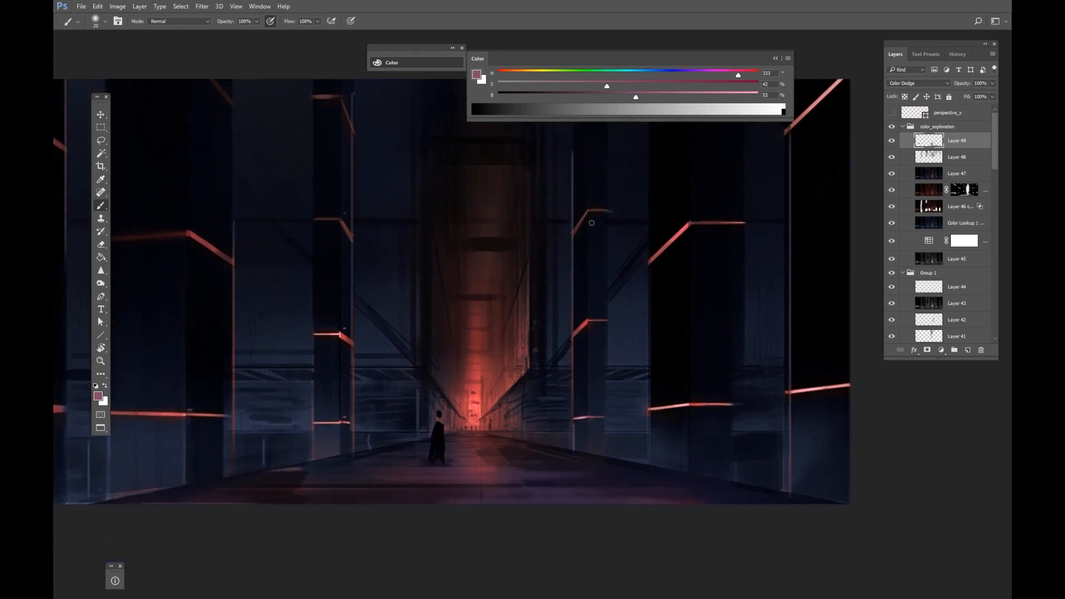
{"action": "left_click_drag", "start_coordinate": [445, 279], "coordinate": [573, 374]}
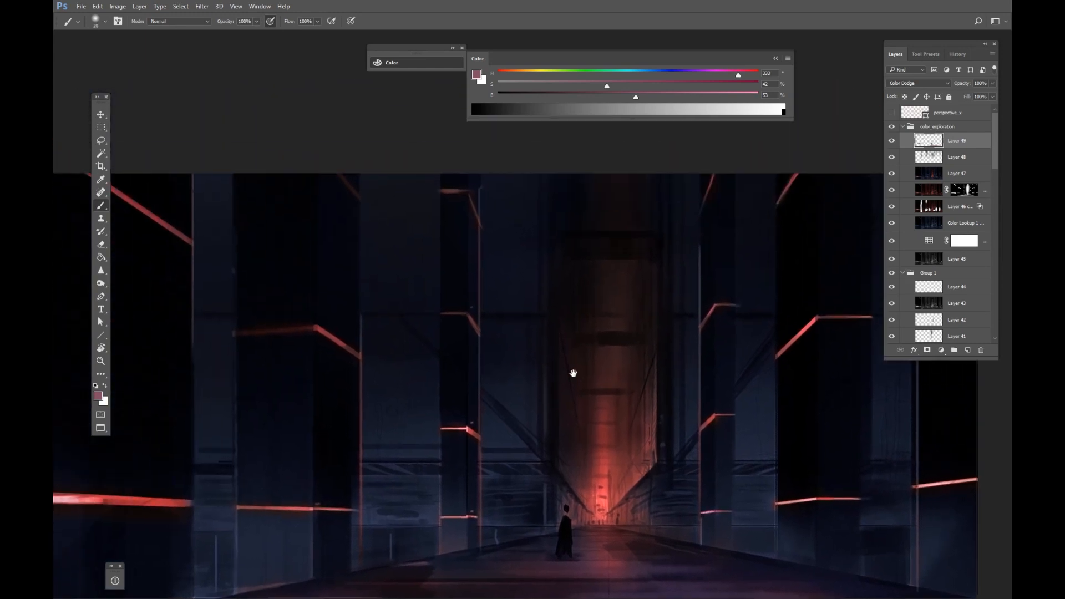
{"action": "left_click_drag", "start_coordinate": [349, 348], "coordinate": [494, 368]}
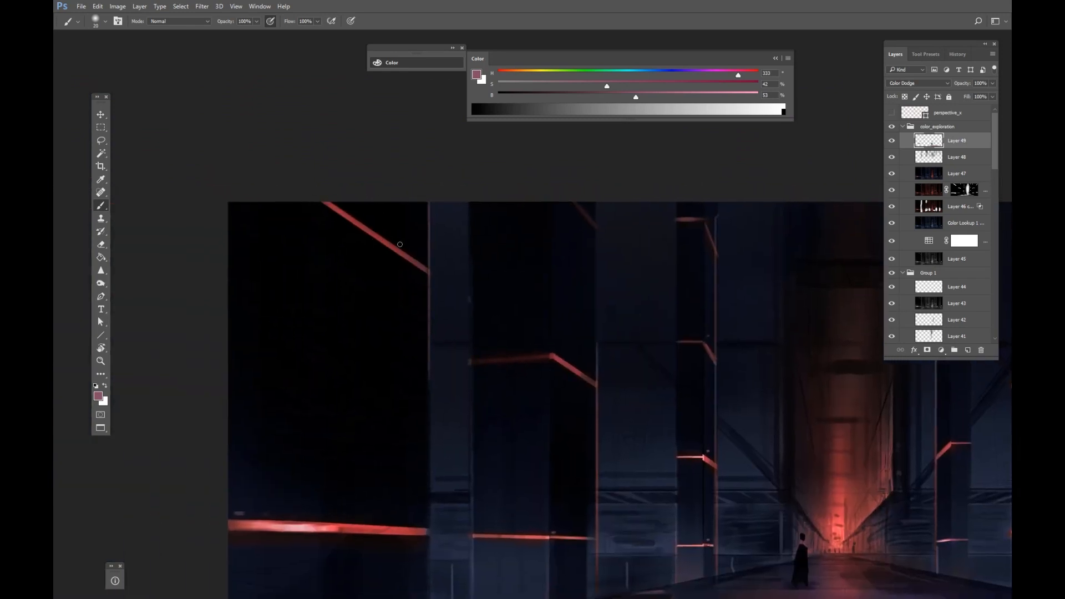
Brush additional Color Dodge glow onto the pillar beam edges and the distant corridor light.
{"action": "left_click_drag", "start_coordinate": [555, 355], "coordinate": [528, 288]}
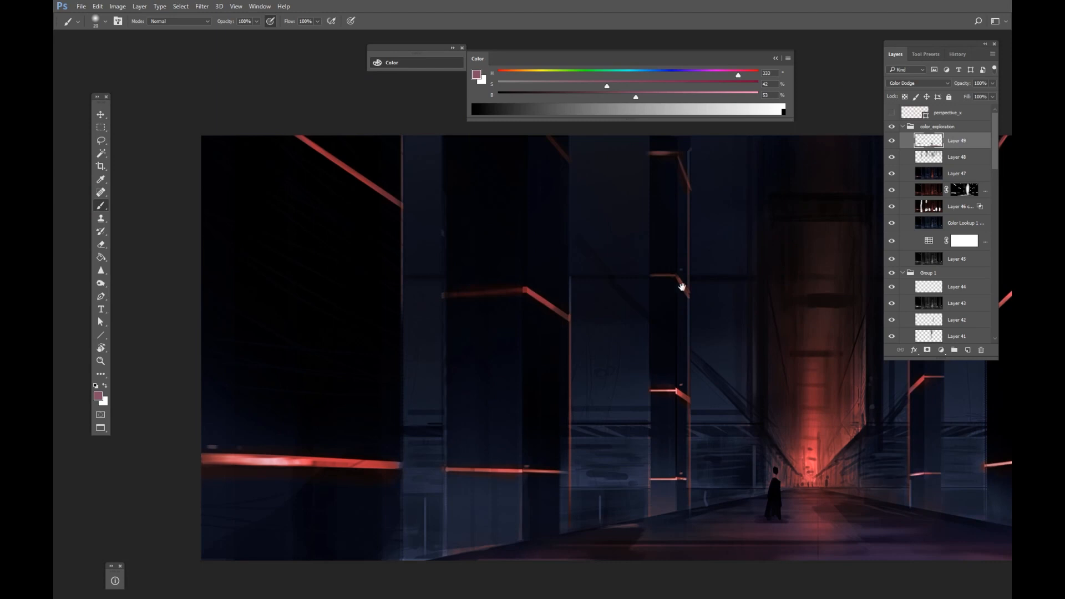
{"action": "mouse_move", "coordinate": [648, 267]}
{"action": "left_mouse_down"}
{"action": "mouse_move", "coordinate": [586, 273]}
{"action": "mouse_move", "coordinate": [393, 187]}
{"action": "left_mouse_up"}
{"action": "left_click_drag", "start_coordinate": [660, 309], "coordinate": [621, 311]}
{"action": "left_click_drag", "start_coordinate": [627, 312], "coordinate": [539, 305]}
{"action": "mouse_move", "coordinate": [573, 311]}
{"action": "left_mouse_down"}
{"action": "mouse_move", "coordinate": [588, 305]}
{"action": "mouse_move", "coordinate": [538, 349]}
{"action": "left_mouse_up"}
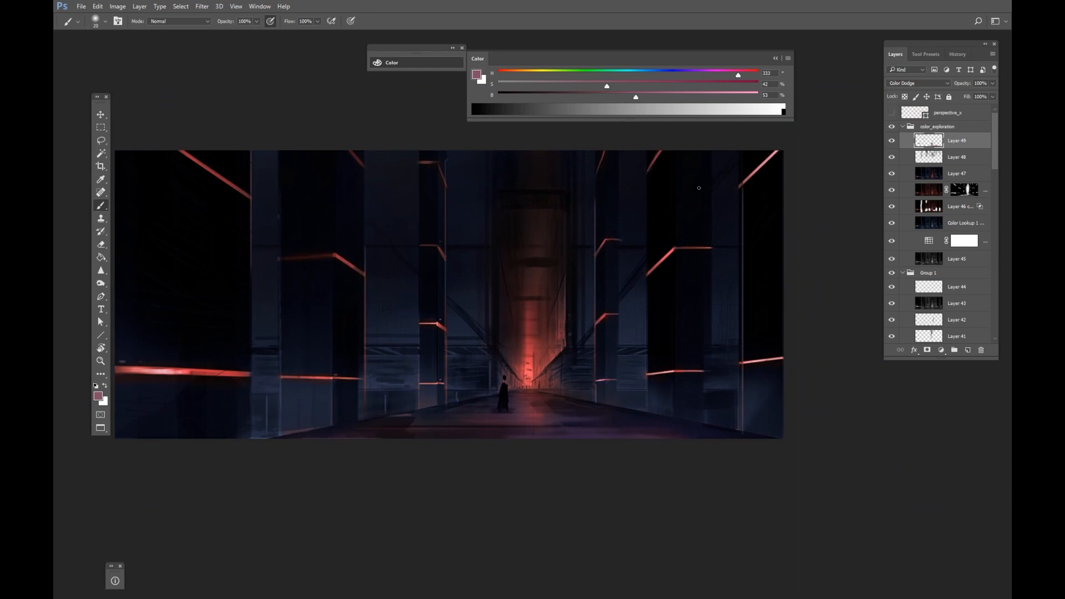
{"action": "left_click_drag", "start_coordinate": [650, 418], "coordinate": [648, 406]}
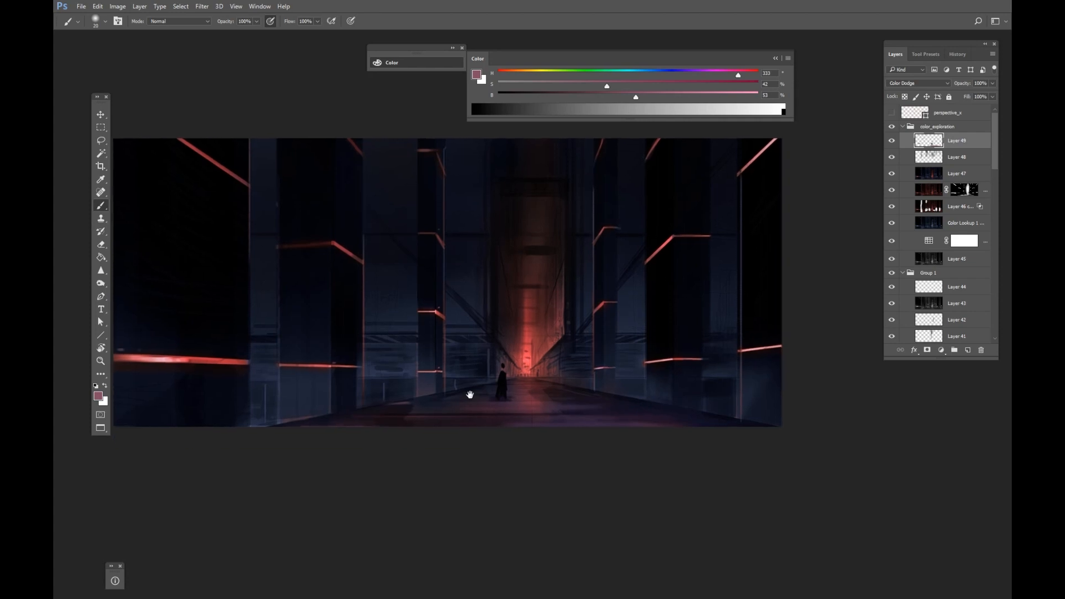
{"action": "left_click_drag", "start_coordinate": [470, 395], "coordinate": [560, 465]}
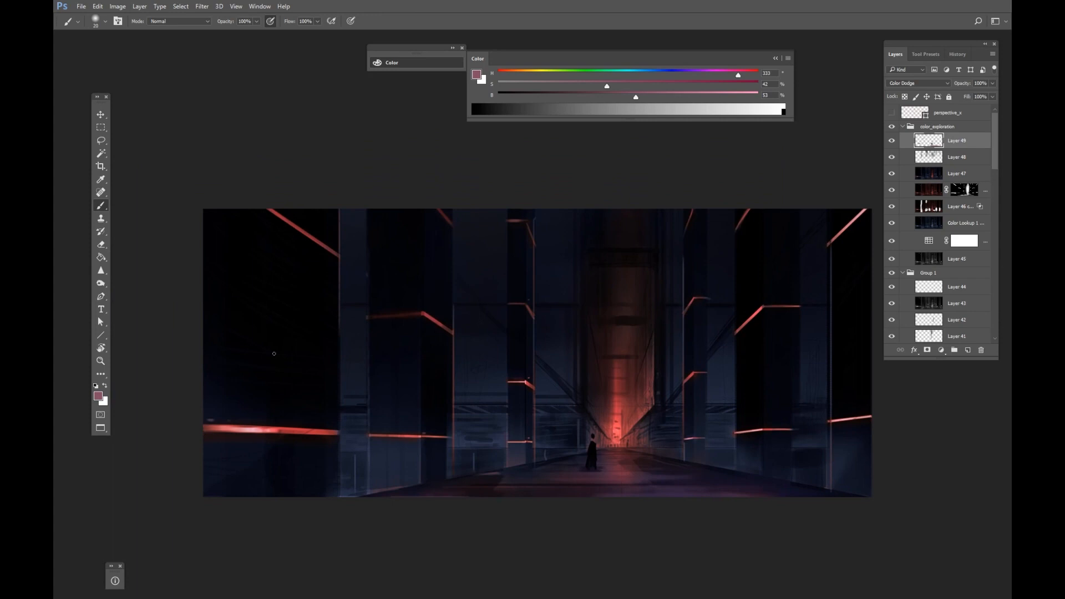
{"action": "left_click_drag", "start_coordinate": [470, 429], "coordinate": [377, 418]}
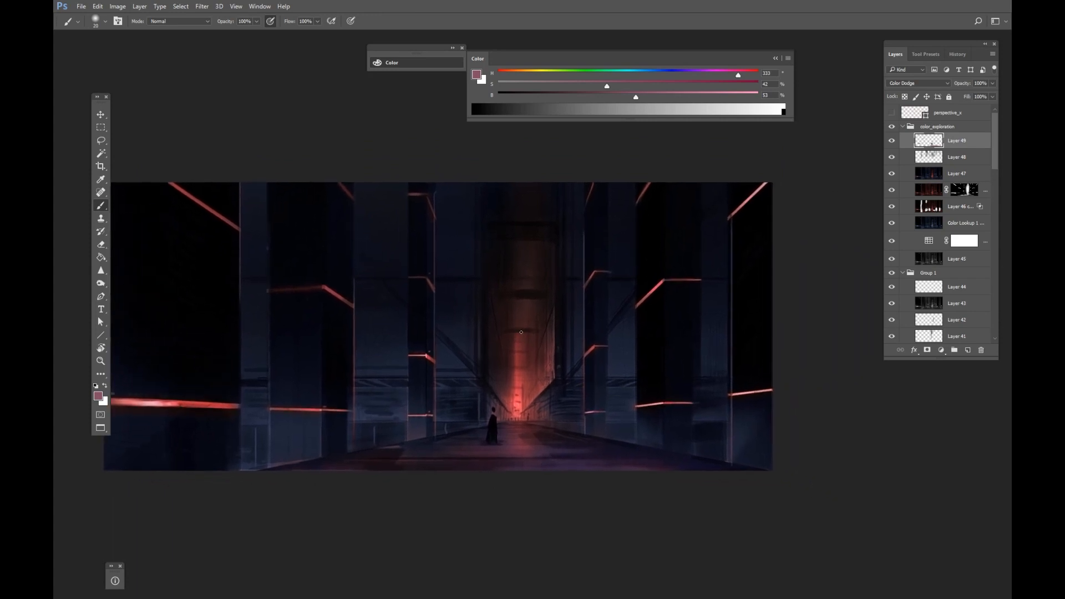
{"action": "left_click_drag", "start_coordinate": [524, 326], "coordinate": [531, 343]}
{"action": "left_click_drag", "start_coordinate": [528, 305], "coordinate": [524, 311]}
Select a narrow vertical strip at the top centre of the corridor and free-transform it.
{"action": "key", "text": "m"}
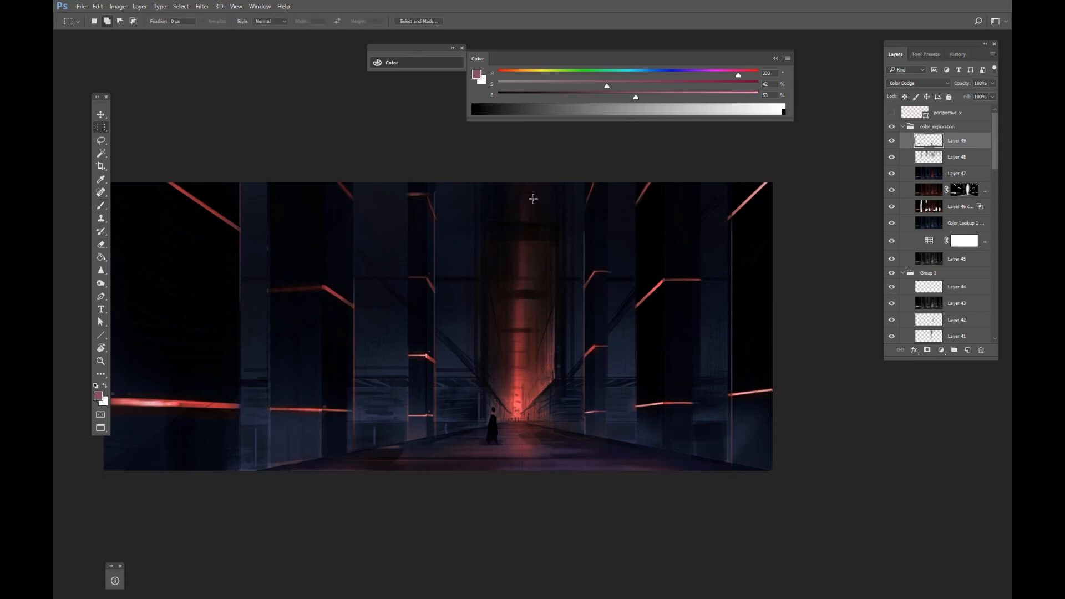
{"action": "mouse_move", "coordinate": [537, 182]}
{"action": "left_mouse_down"}
{"action": "mouse_move", "coordinate": [509, 277]}
{"action": "mouse_move", "coordinate": [521, 147]}
{"action": "left_mouse_up"}
{"action": "key", "text": "ctrl+t"}
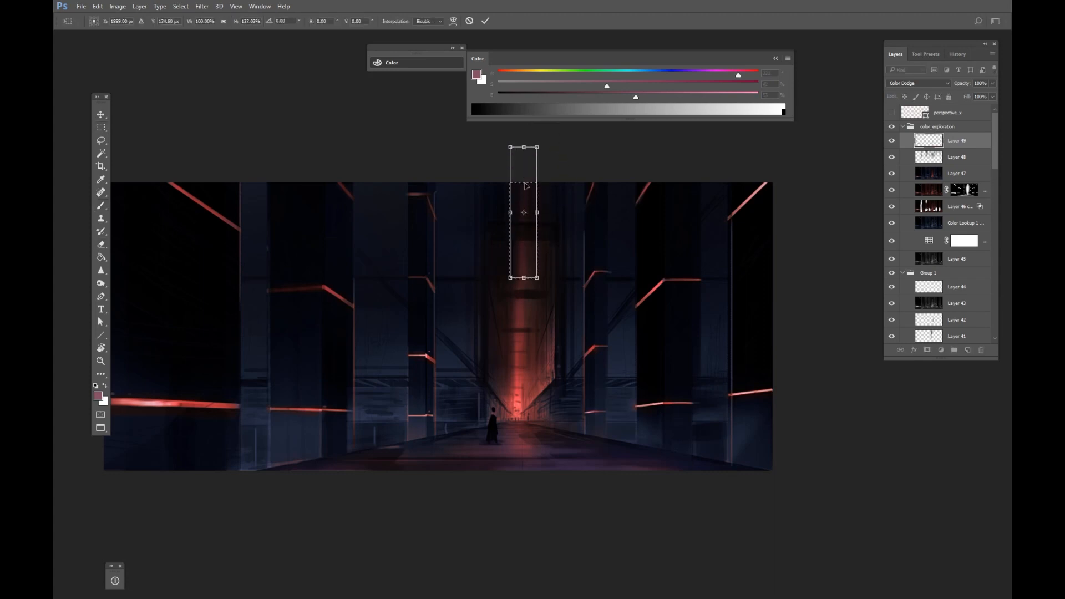
{"action": "key", "text": "Return"}
{"action": "key", "text": "ctrl+d"}
Sample a dark blue from the corridor and lighten it to 71% brightness for painting.
{"action": "key", "text": "e"}
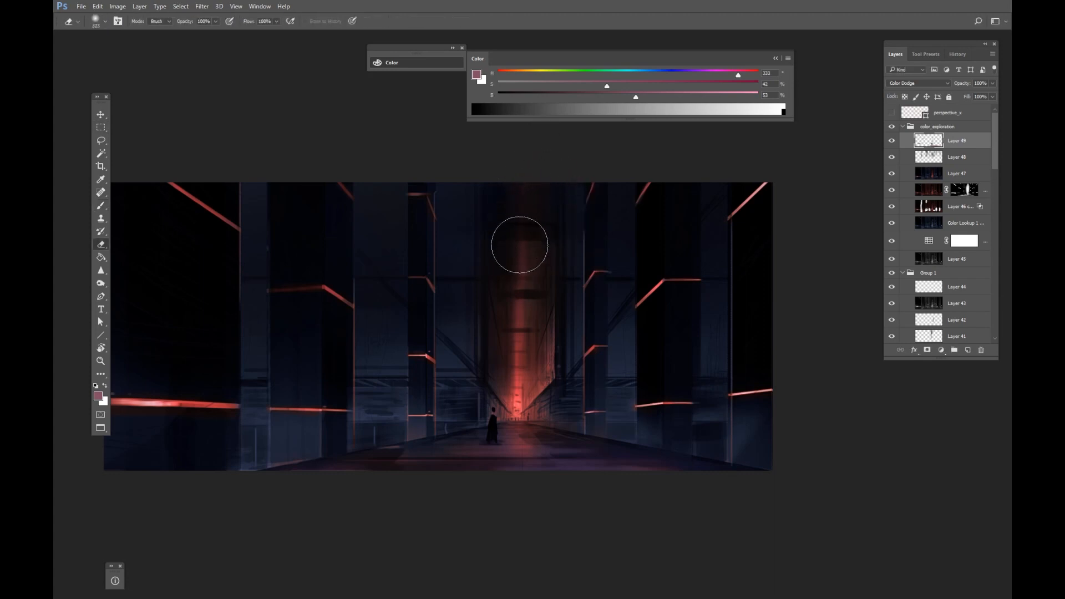
{"action": "key", "text": "b"}
{"action": "left_click", "coordinate": [527, 225], "text": "alt"}
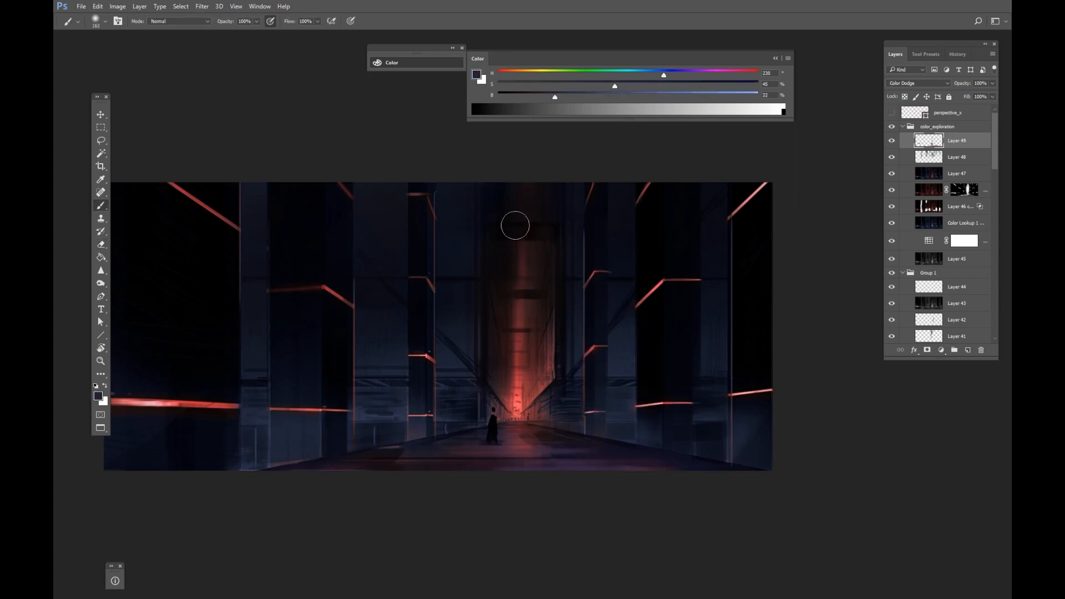
{"action": "left_click", "coordinate": [687, 95]}
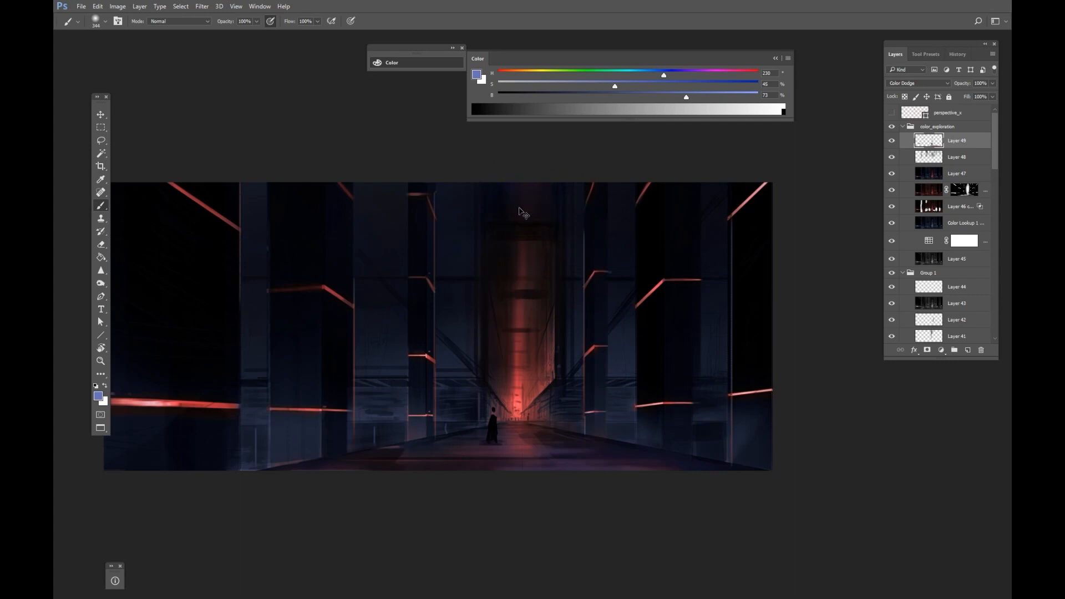
{"action": "left_click_drag", "start_coordinate": [524, 212], "coordinate": [517, 272]}
{"action": "key", "text": "ctrl+z"}
Set the brush opacity to 20% and check the image with proof colours toggled on and off.
{"action": "left_click_drag", "start_coordinate": [465, 325], "coordinate": [452, 328]}
{"action": "left_click_drag", "start_coordinate": [450, 368], "coordinate": [444, 372]}
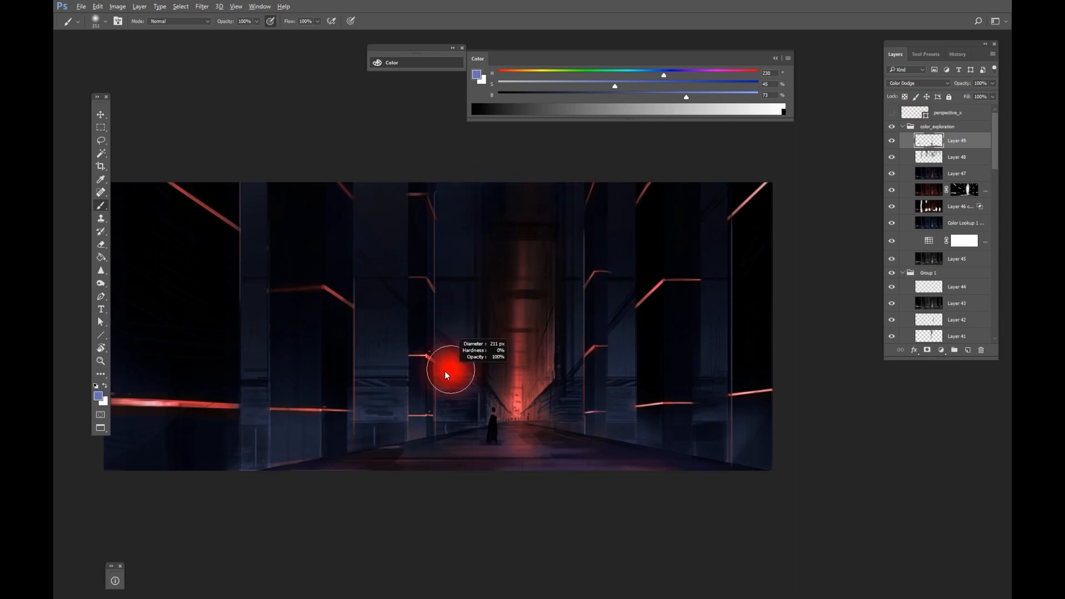
{"action": "key", "text": "2"}
{"action": "key", "text": "ctrl+y"}
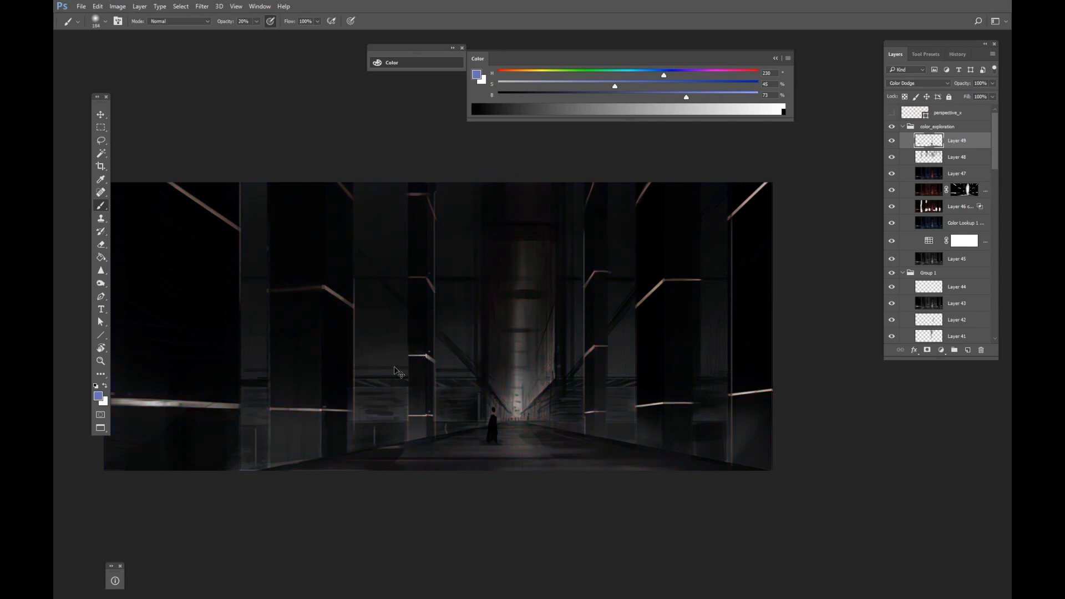
{"action": "key", "text": "ctrl+y"}
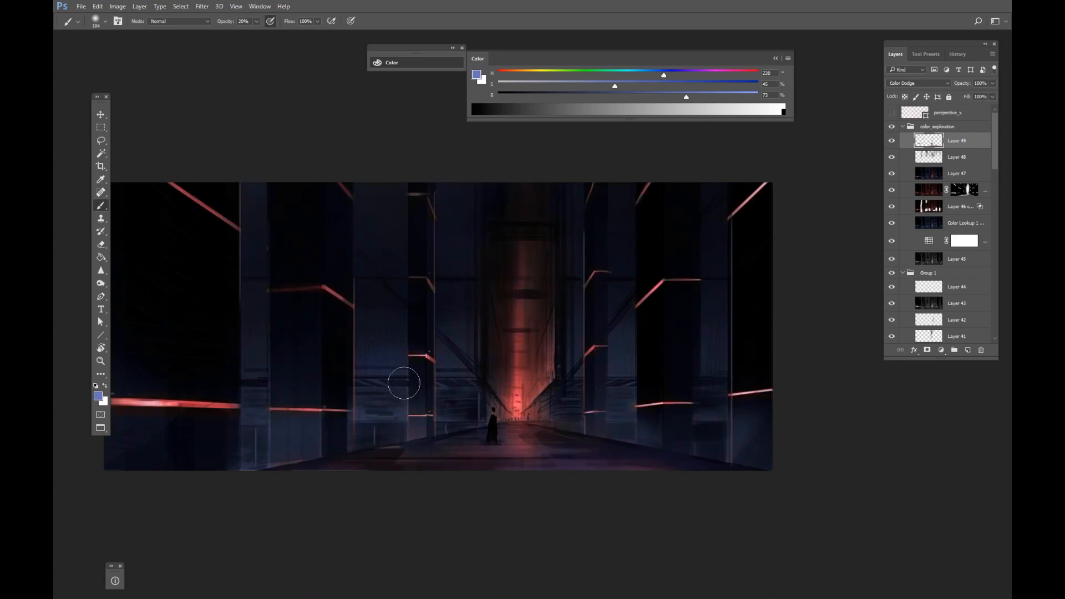
Brush soft blue light over the middle pillars of the corridor.
{"action": "left_click_drag", "start_coordinate": [399, 375], "coordinate": [364, 368]}
{"action": "key", "text": "ctrl+z"}
{"action": "left_click_drag", "start_coordinate": [456, 353], "coordinate": [497, 351]}
{"action": "left_click_drag", "start_coordinate": [575, 322], "coordinate": [564, 326]}
Shrink the brush and paint blue tones across the lower-left floor and nearby pillars.
{"action": "key", "text": "bracketleft"}
{"action": "key", "text": "bracketleft"}
{"action": "key", "text": "bracketleft"}
{"action": "key", "text": "bracketleft"}
{"action": "key", "text": "bracketleft"}
{"action": "left_click_drag", "start_coordinate": [176, 422], "coordinate": [213, 423]}
{"action": "left_click_drag", "start_coordinate": [186, 430], "coordinate": [228, 519]}
{"action": "left_click_drag", "start_coordinate": [188, 459], "coordinate": [317, 453]}
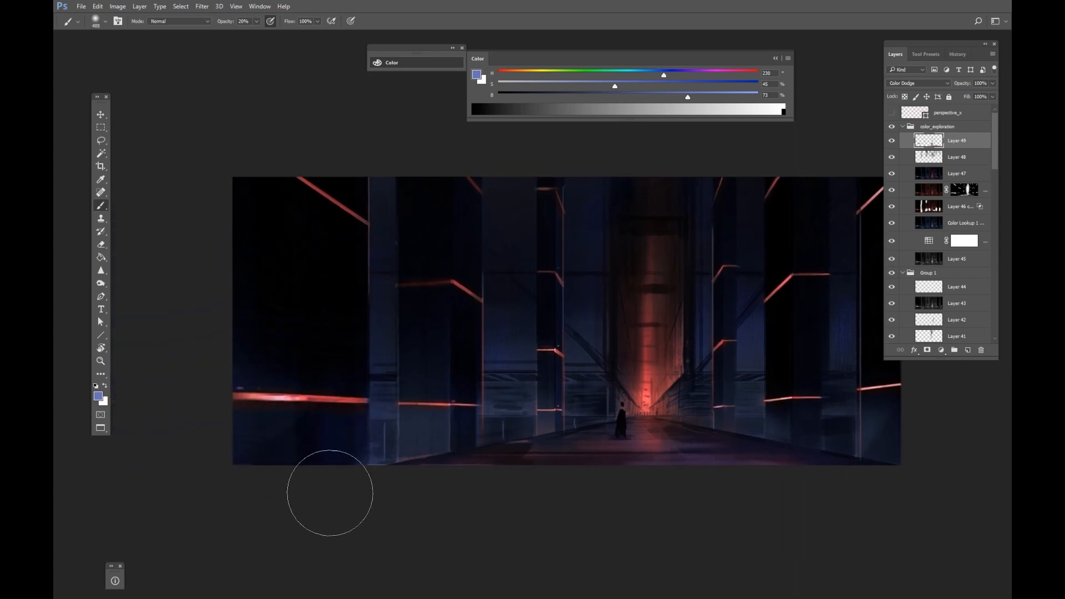
{"action": "left_click_drag", "start_coordinate": [368, 412], "coordinate": [275, 307]}
{"action": "left_click_drag", "start_coordinate": [457, 359], "coordinate": [434, 362]}
{"action": "left_click_drag", "start_coordinate": [635, 363], "coordinate": [590, 431]}
Select the whole painting and switch to the Untitled-1 document.
{"action": "key", "text": "z"}
{"action": "left_click_drag", "start_coordinate": [791, 264], "coordinate": [749, 307]}
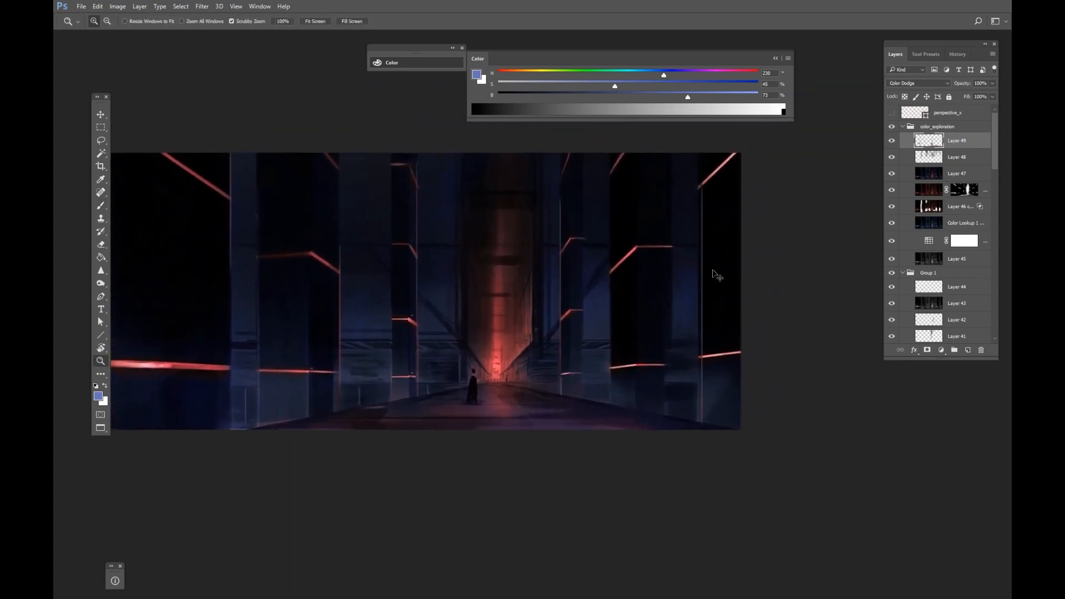
{"action": "key", "text": "m"}
{"action": "left_click_drag", "start_coordinate": [773, 137], "coordinate": [53, 553]}
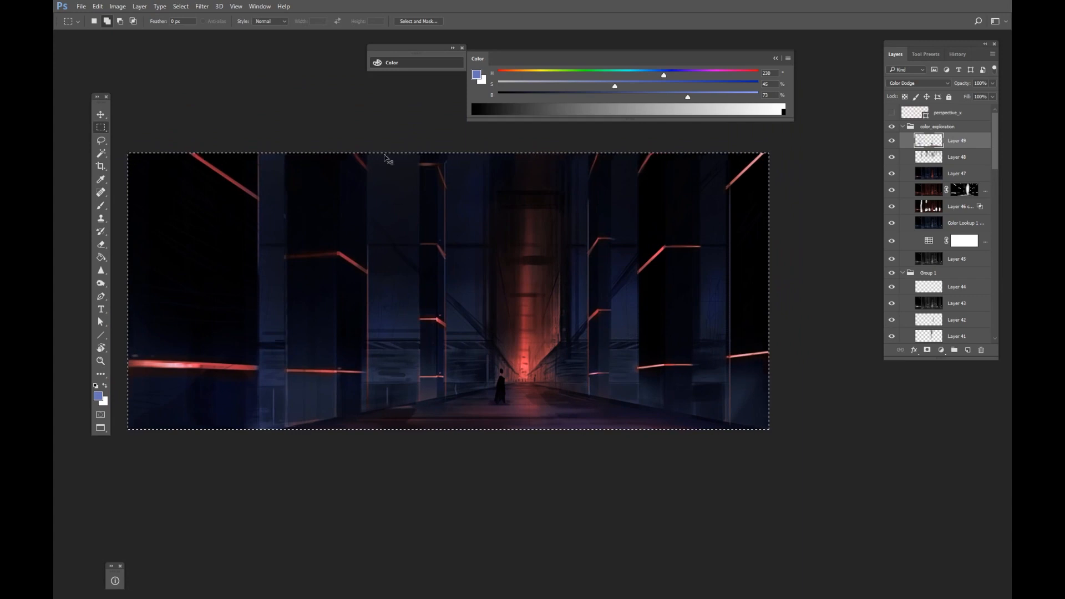
{"action": "key", "text": "f"}
{"action": "key", "text": "f"}
{"action": "left_click", "coordinate": [320, 39]}
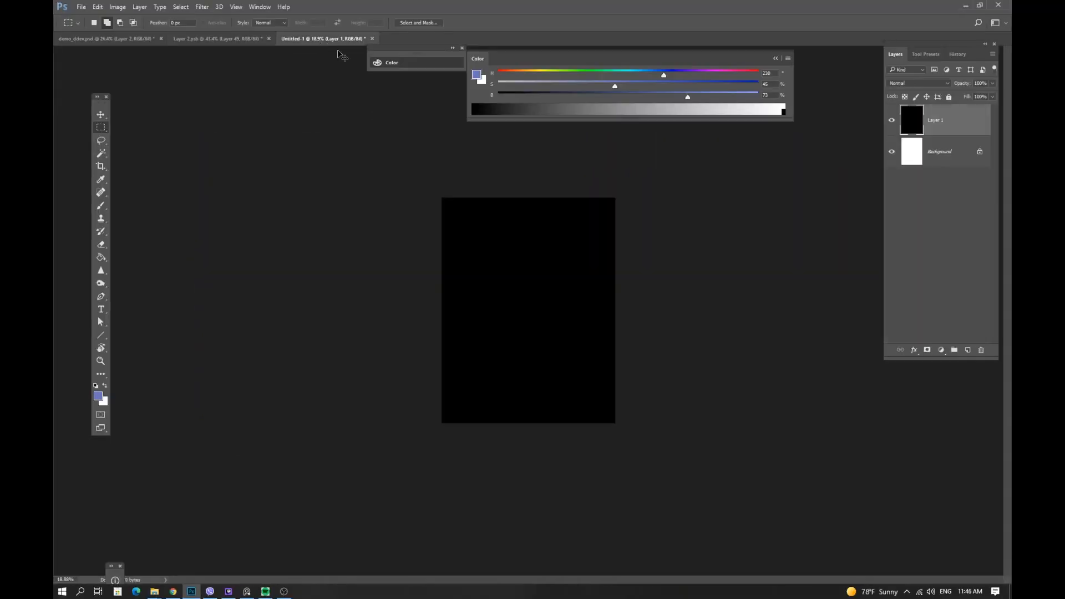
Paste the painting into Untitled-1 and scale it down to fit near the top of the page.
{"action": "key", "text": "i"}
{"action": "key", "text": "ctrl+b"}
{"action": "left_click", "coordinate": [855, 146]}
{"action": "key", "text": "ctrl+v"}
{"action": "key", "text": "ctrl+t"}
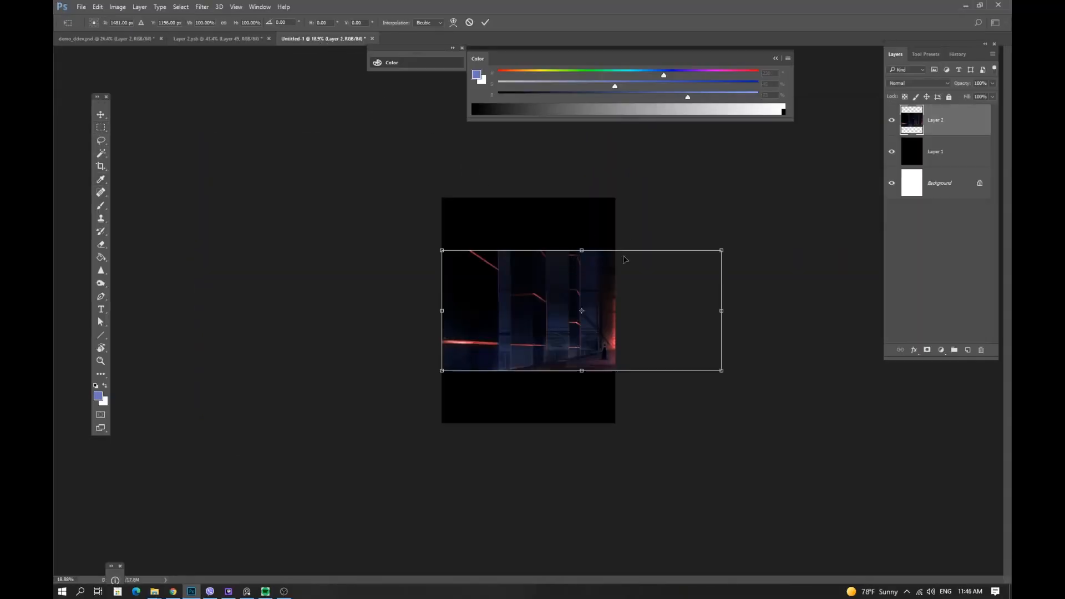
{"action": "left_click_drag", "start_coordinate": [720, 250], "coordinate": [606, 228]}
{"action": "key", "text": "Return"}
{"action": "key", "text": "z"}
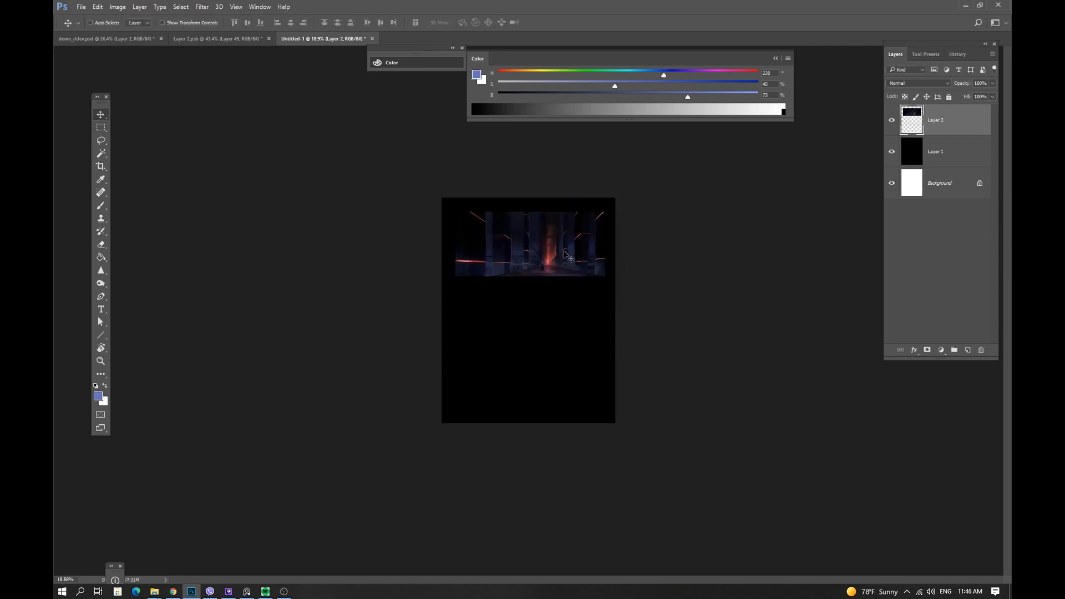
{"action": "left_click_drag", "start_coordinate": [529, 268], "coordinate": [604, 227]}
{"action": "key", "text": "v"}
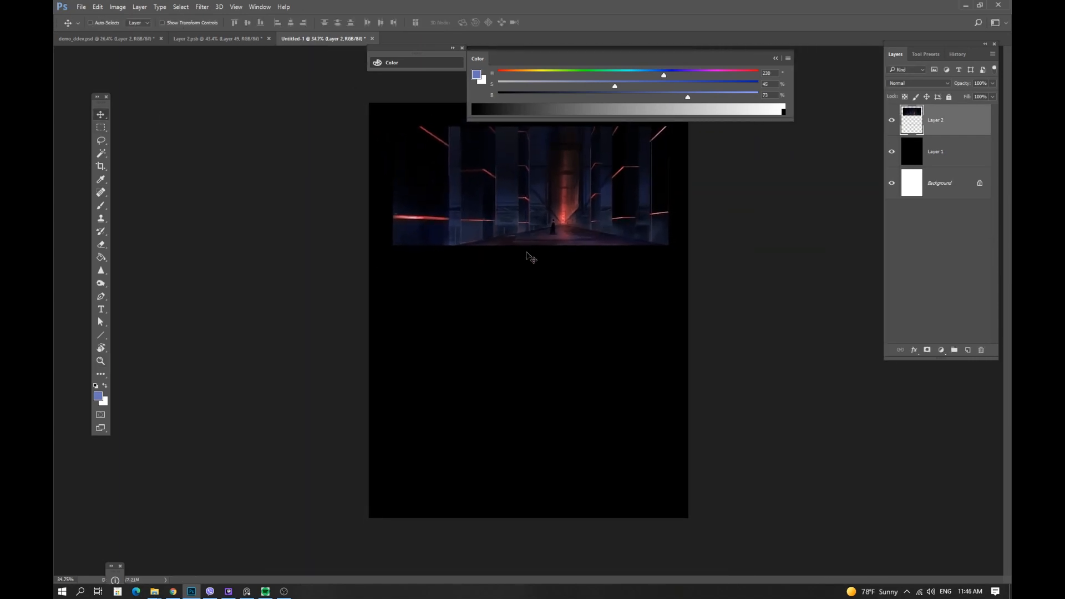
Return to the Layer 2 painting and group the color_exploration layers from Layer 49 down to Color Lookup.
{"action": "left_click", "coordinate": [142, 38]}
{"action": "left_click", "coordinate": [186, 40]}
{"action": "key", "text": "z"}
{"action": "left_click_drag", "start_coordinate": [648, 294], "coordinate": [628, 294]}
{"action": "left_click_drag", "start_coordinate": [995, 146], "coordinate": [996, 135]}
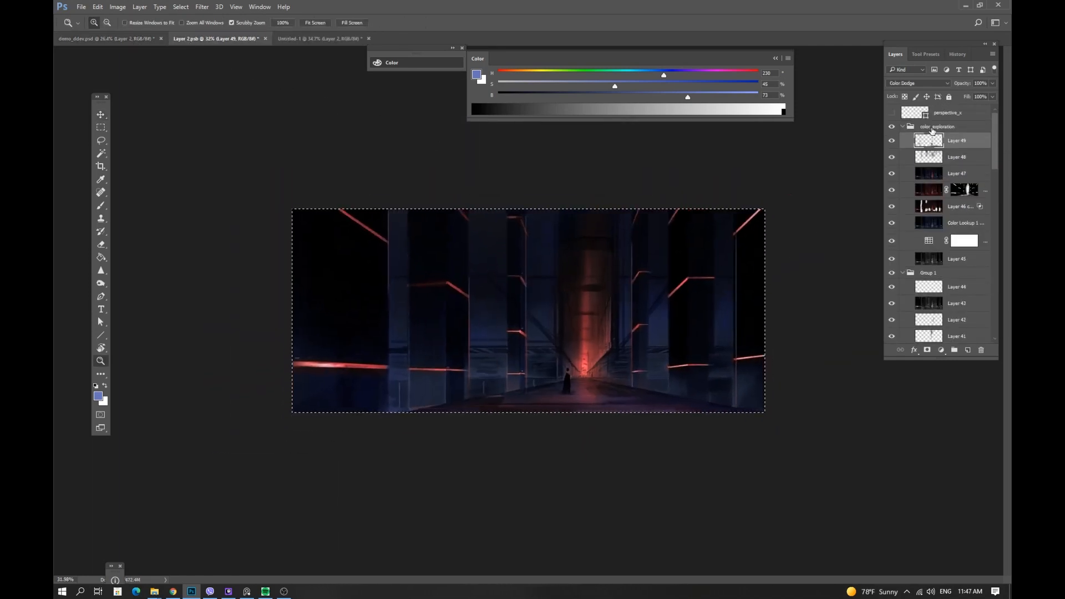
{"action": "left_click", "coordinate": [980, 233], "text": "shift"}
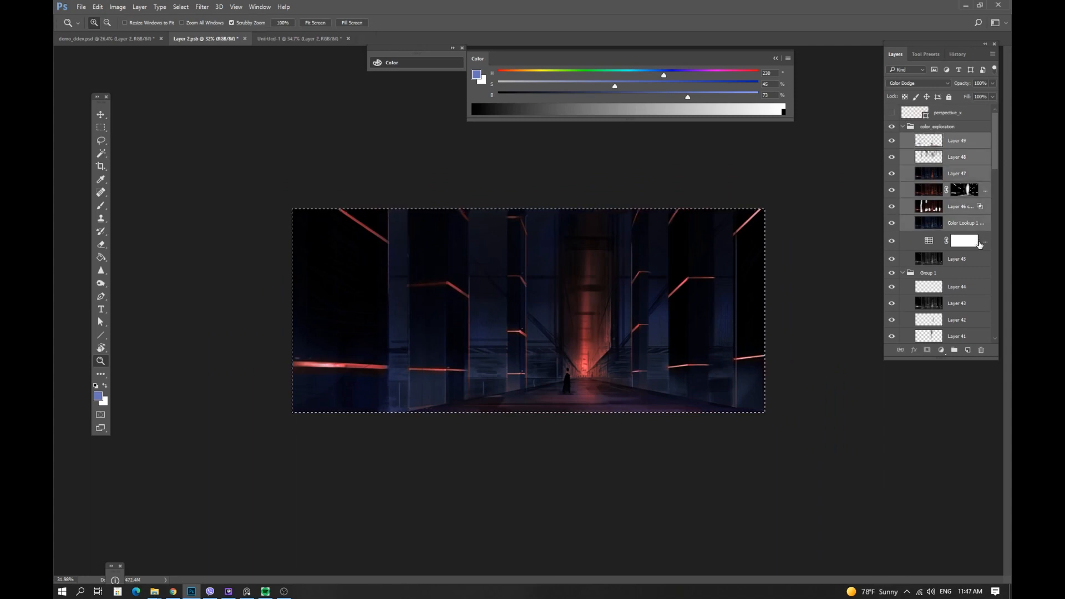
{"action": "key", "text": "ctrl+g"}
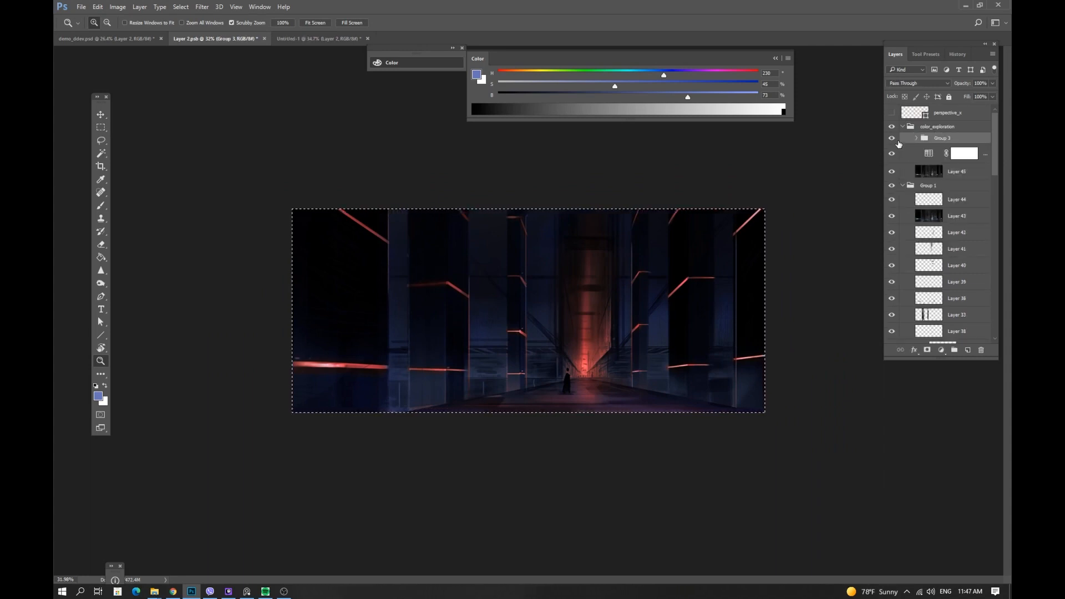
Toggle the new group's visibility to compare the painting with and without it.
{"action": "left_click", "coordinate": [892, 139]}
{"action": "left_click", "coordinate": [892, 139]}
{"action": "left_click", "coordinate": [891, 139]}
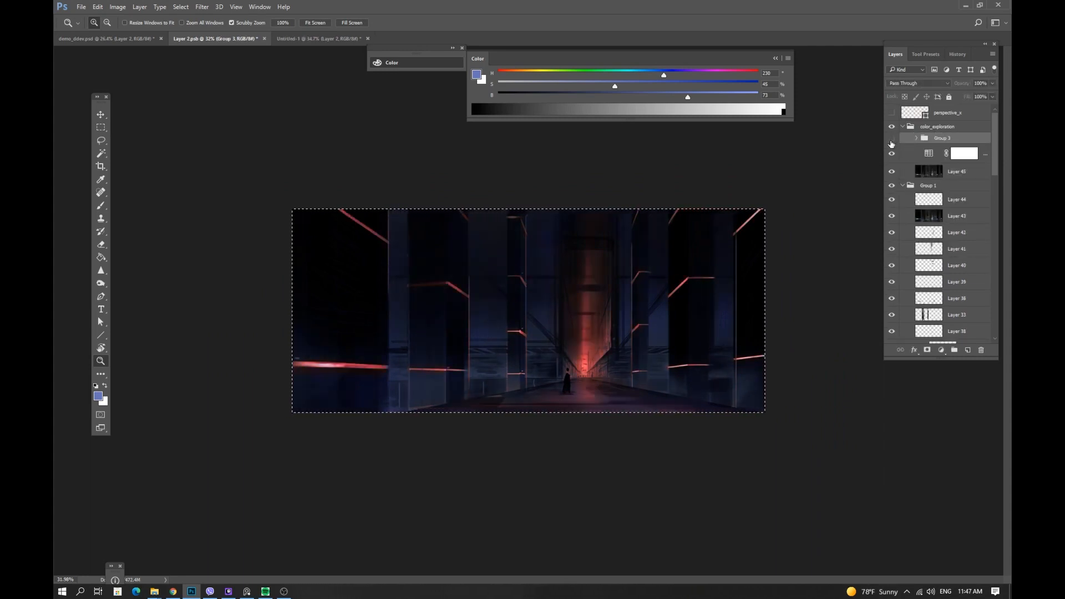
{"action": "left_click", "coordinate": [892, 138]}
{"action": "left_click", "coordinate": [917, 138]}
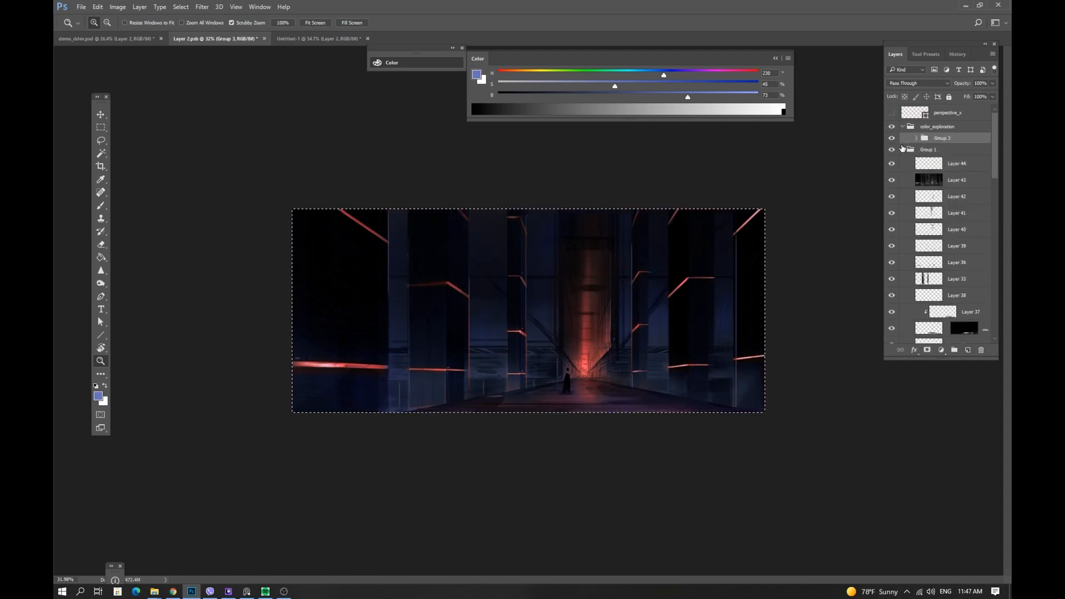
Duplicate the group and merge the copy into a single layer.
{"action": "key", "text": "ctrl+j"}
{"action": "right_click", "coordinate": [946, 139]}
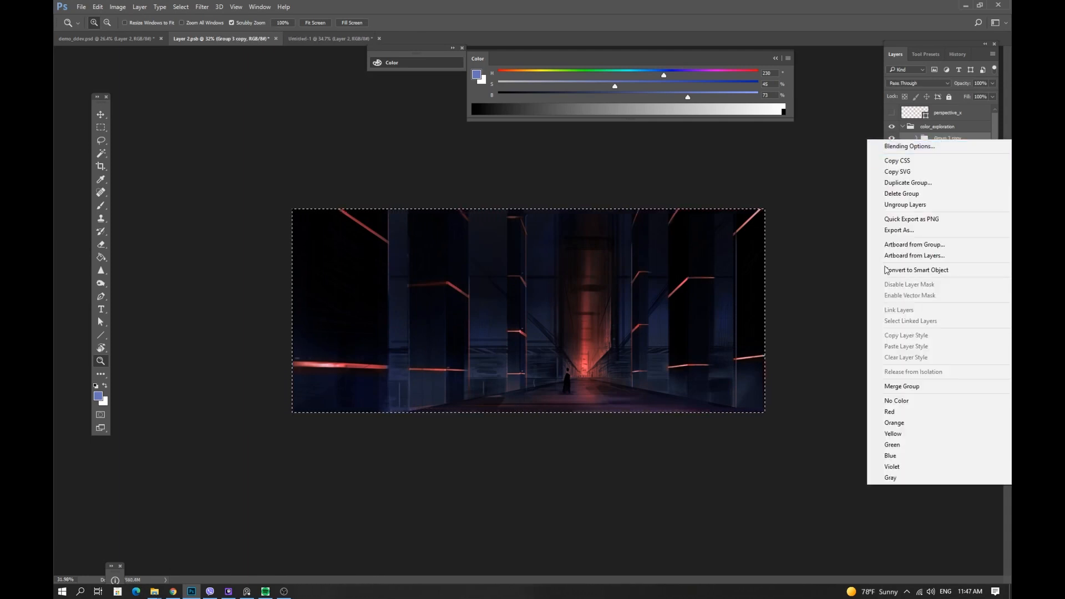
{"action": "left_click", "coordinate": [901, 386]}
{"action": "key", "text": "v"}
{"action": "key", "text": "ctrl+d"}
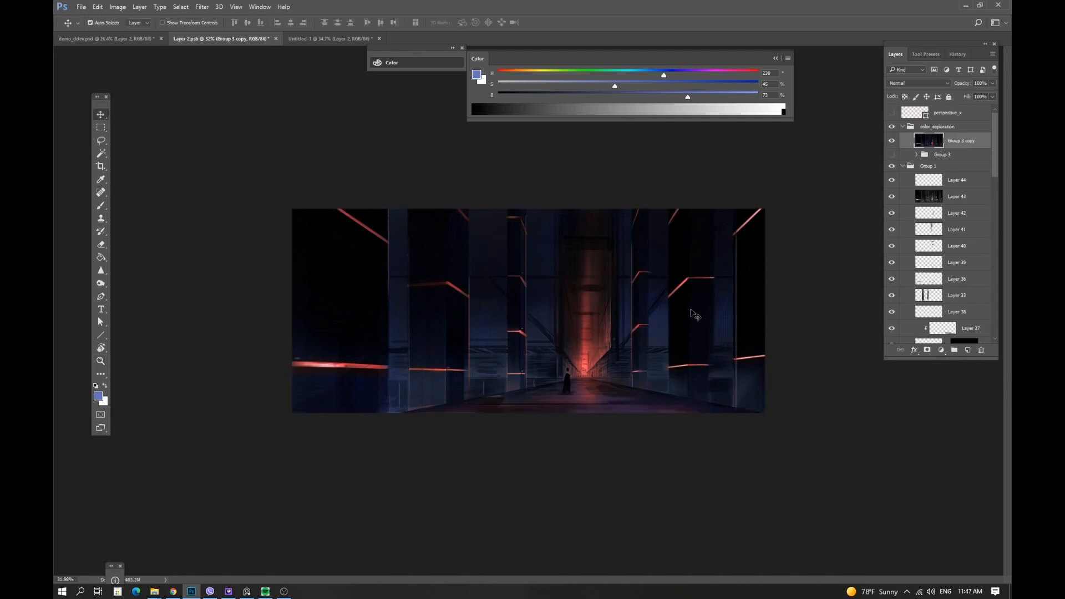
Shift the merged layer's hue by +26 and saturation by +10 with Hue/Saturation.
{"action": "key", "text": "ctrl+u"}
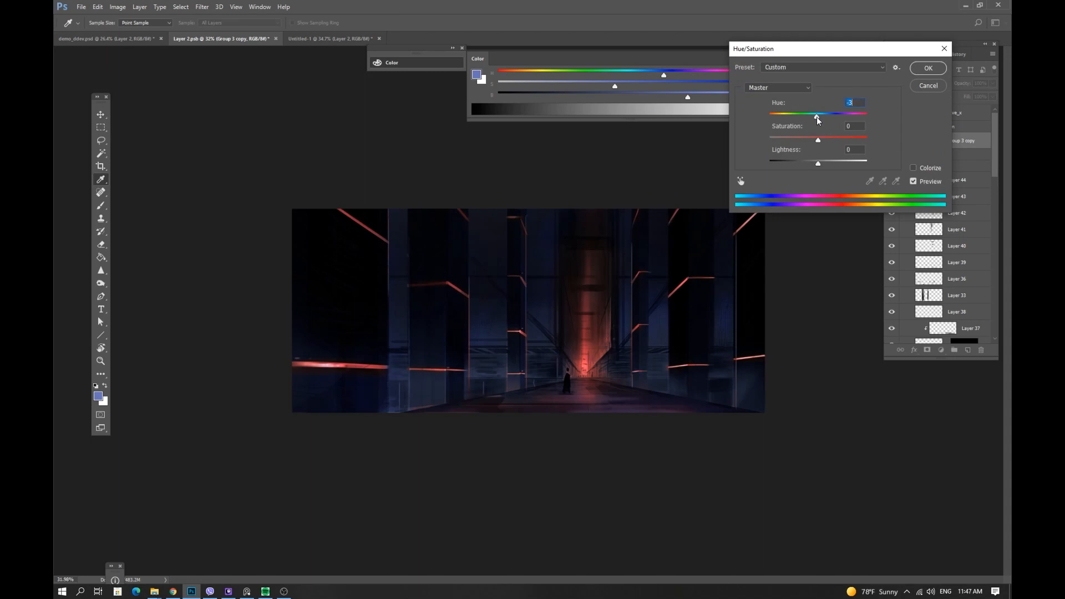
{"action": "left_click_drag", "start_coordinate": [817, 116], "coordinate": [819, 139]}
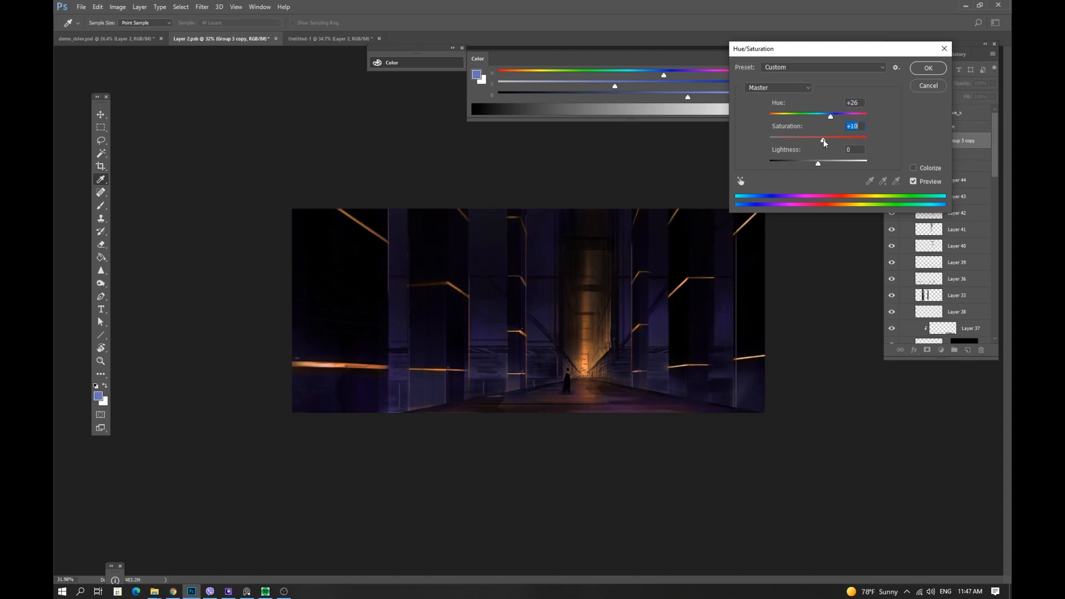
{"action": "left_click", "coordinate": [928, 69]}
Copy the selected canvas area onto a new layer and turn it greyscale.
{"action": "key", "text": "m"}
{"action": "left_click_drag", "start_coordinate": [764, 210], "coordinate": [225, 491]}
{"action": "key", "text": "ctrl+j"}
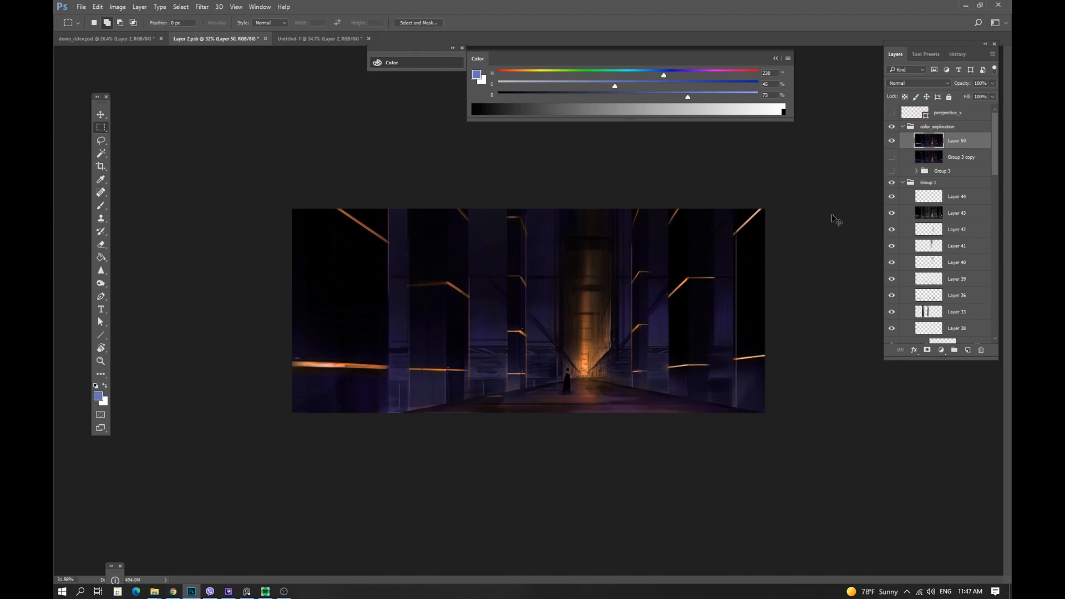
{"action": "left_click", "coordinate": [892, 143]}
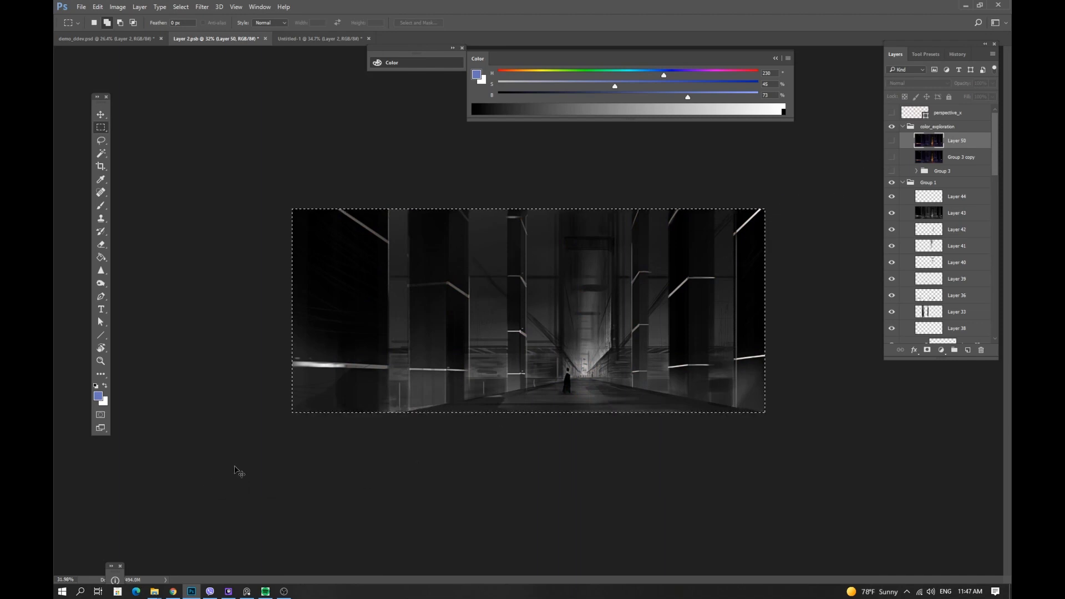
Stamp the visible image into a new layer and toggle layer visibility to compare greyscale and colour versions.
{"action": "key", "text": "ctrl+shift+alt+e"}
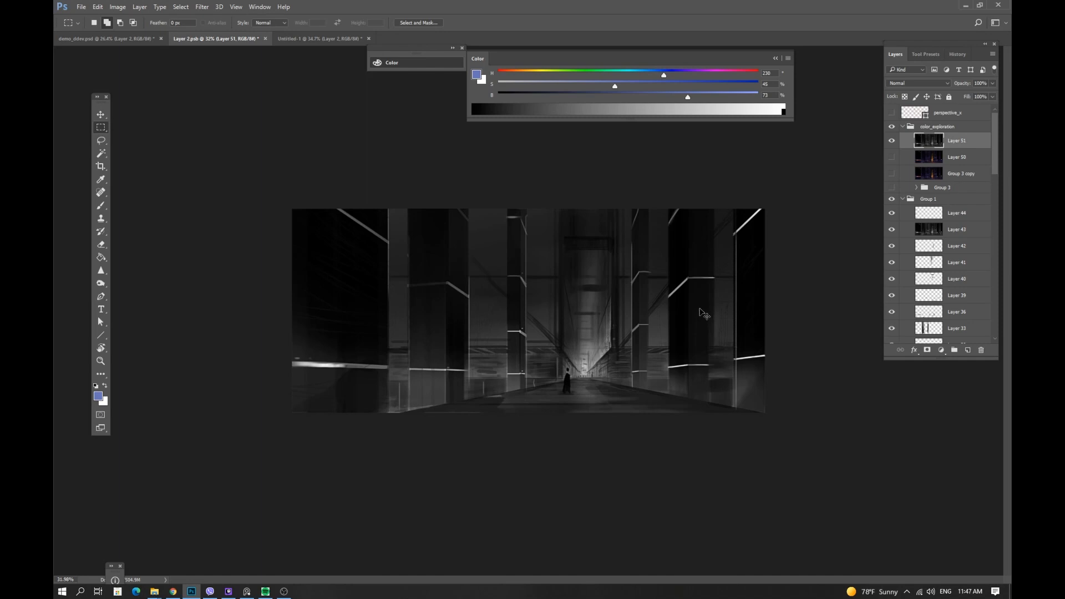
{"action": "left_click", "coordinate": [891, 141]}
{"action": "left_click", "coordinate": [892, 157]}
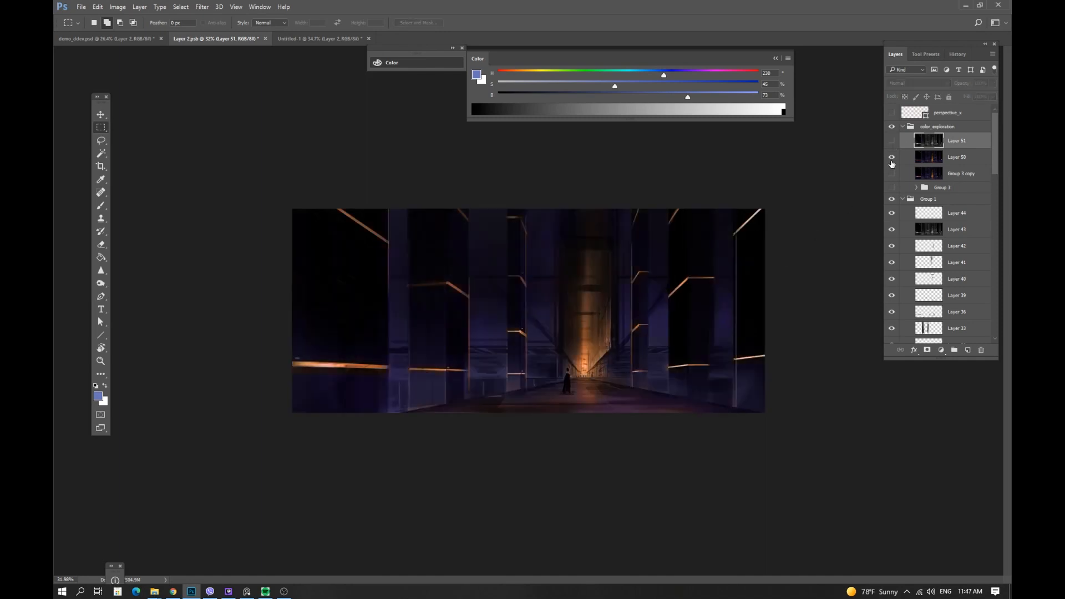
{"action": "left_click", "coordinate": [892, 158]}
{"action": "left_click", "coordinate": [892, 158]}
{"action": "left_click", "coordinate": [891, 159]}
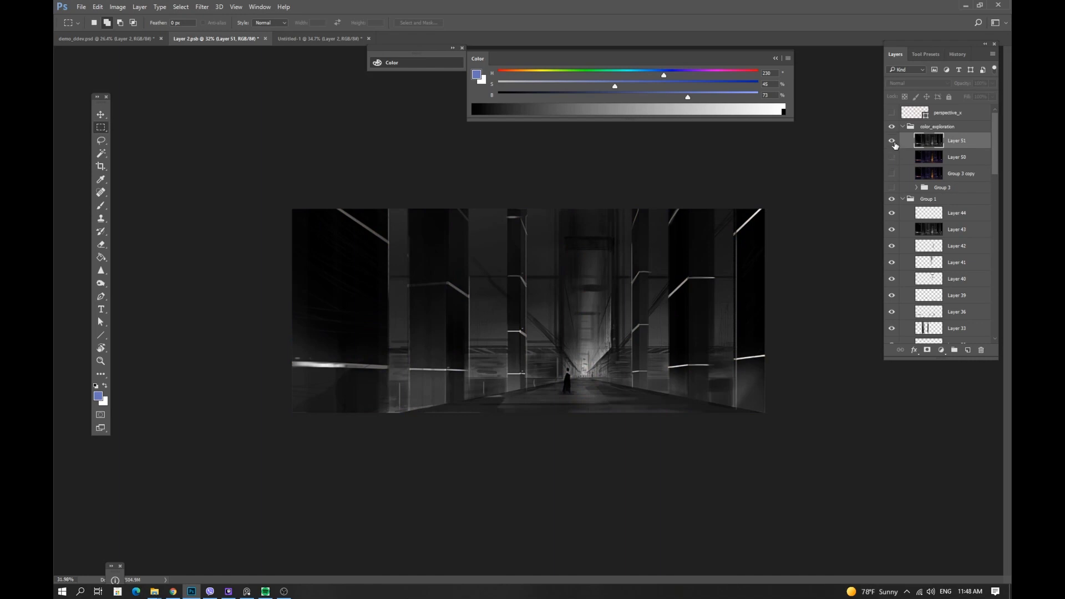
Colorize the greyscale layer green with Hue/Saturation at hue 94, saturation 26 and lightness -5.
{"action": "key", "text": "ctrl+u"}
{"action": "left_click", "coordinate": [913, 168]}
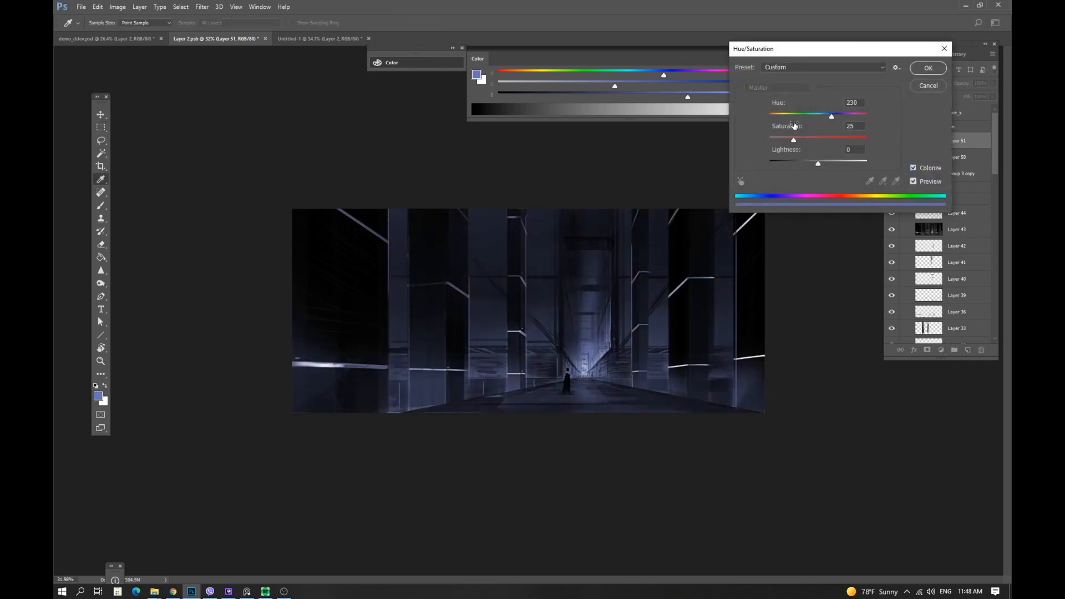
{"action": "left_click_drag", "start_coordinate": [813, 116], "coordinate": [815, 162]}
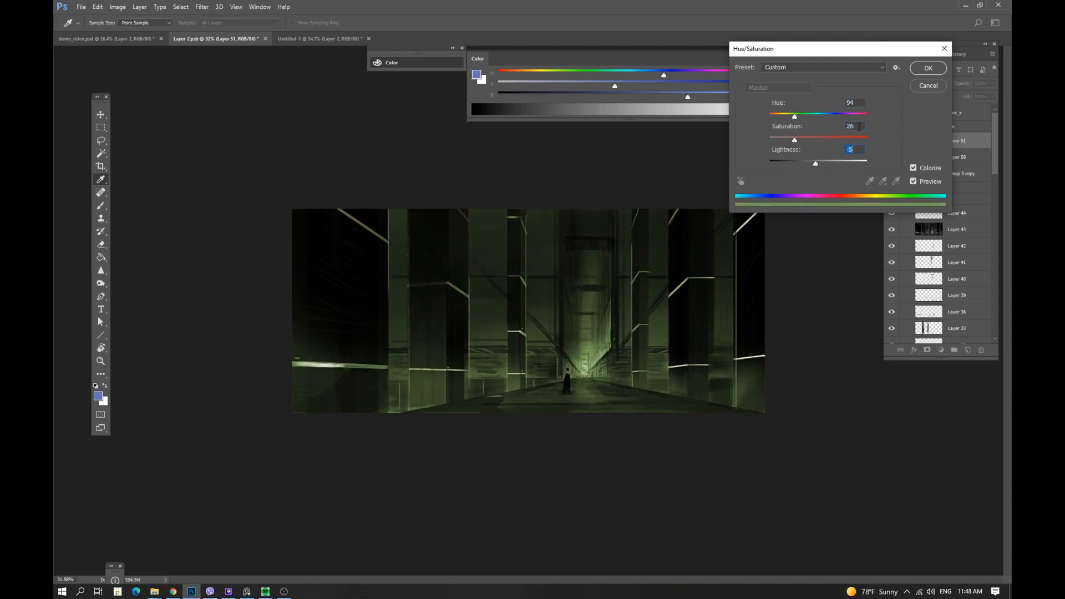
{"action": "left_click", "coordinate": [925, 71]}
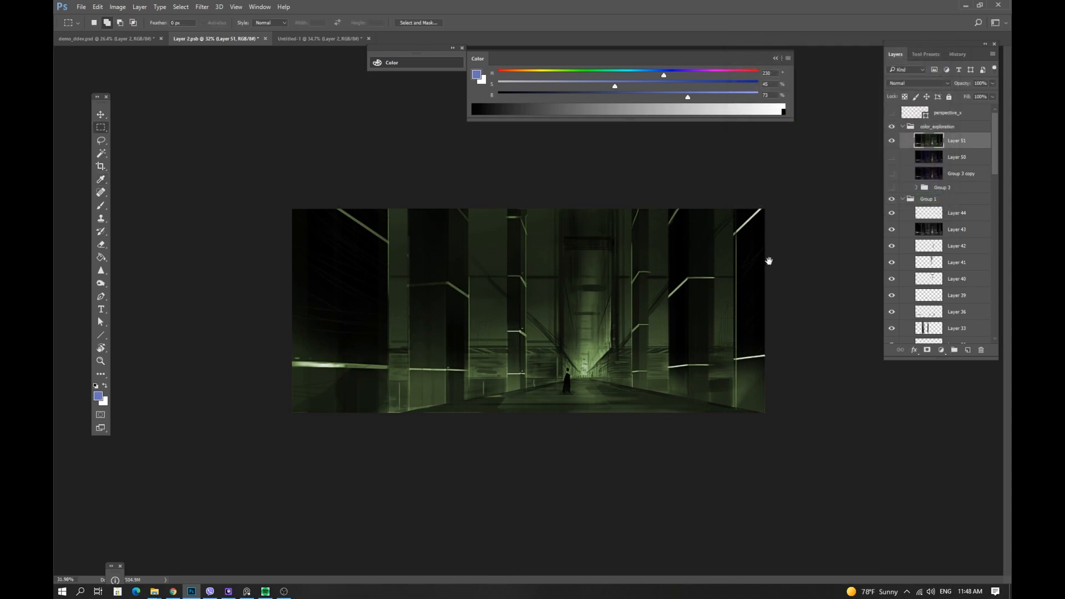
Apply a slight further hue shift to the green layer with Hue/Saturation.
{"action": "key", "text": "ctrl+u"}
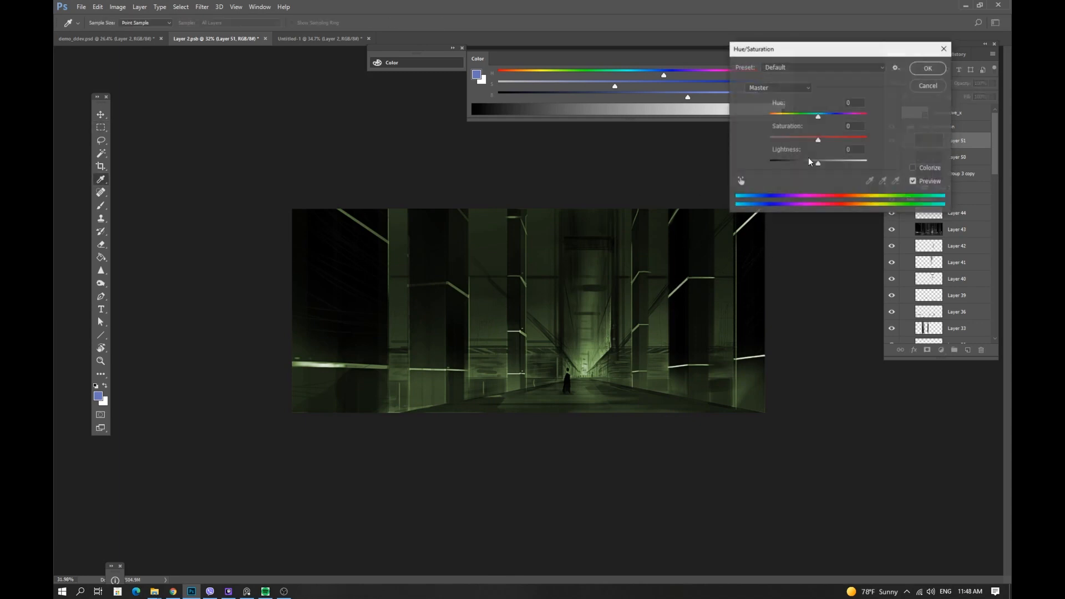
{"action": "mouse_move", "coordinate": [818, 114]}
{"action": "left_mouse_down"}
{"action": "mouse_move", "coordinate": [807, 117]}
{"action": "mouse_move", "coordinate": [823, 117]}
{"action": "left_mouse_up"}
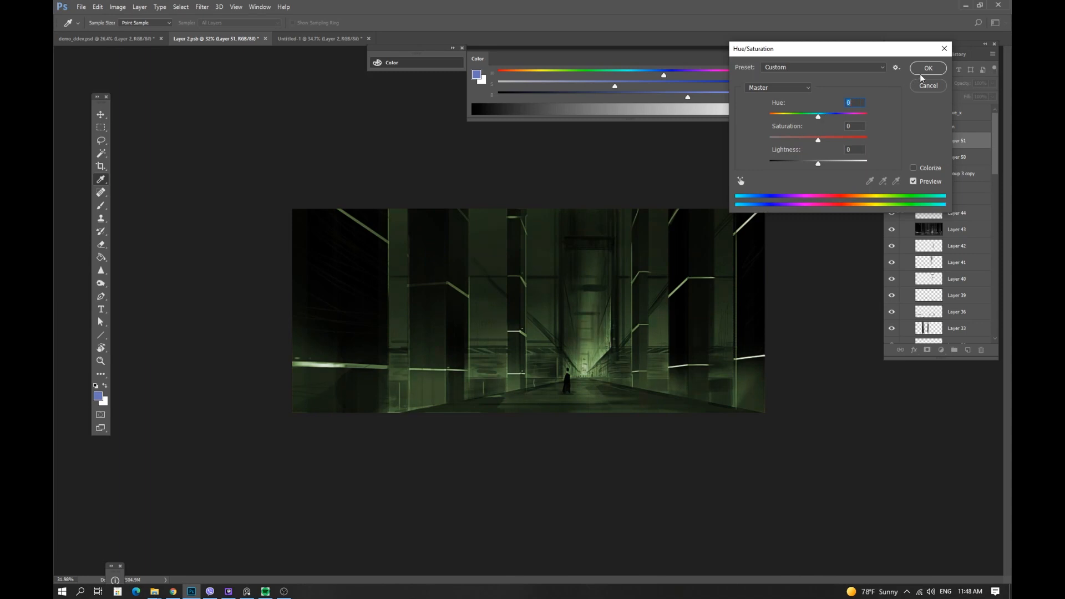
{"action": "left_click", "coordinate": [928, 68]}
Add a Photo Filter adjustment layer above the green layer and move its properties panel aside.
{"action": "left_click", "coordinate": [940, 350]}
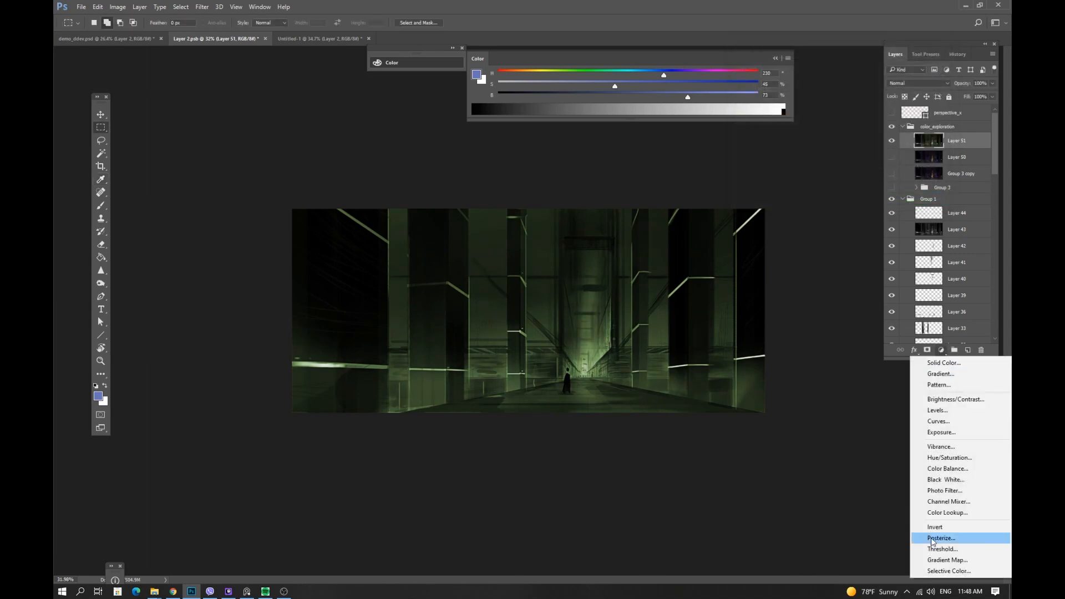
{"action": "left_click", "coordinate": [953, 491]}
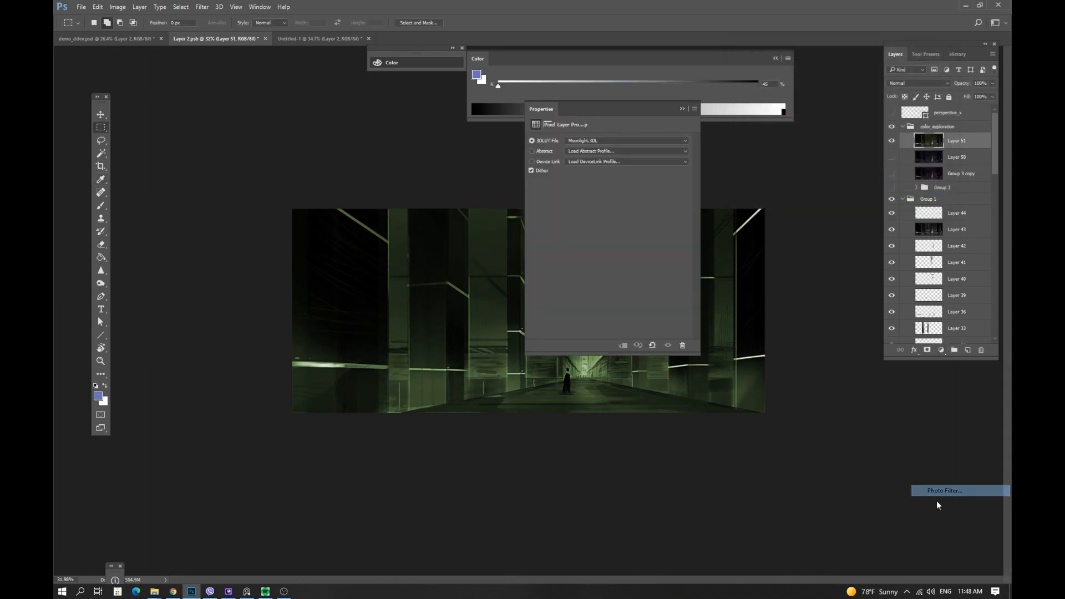
{"action": "left_click", "coordinate": [583, 142]}
{"action": "left_click", "coordinate": [587, 166]}
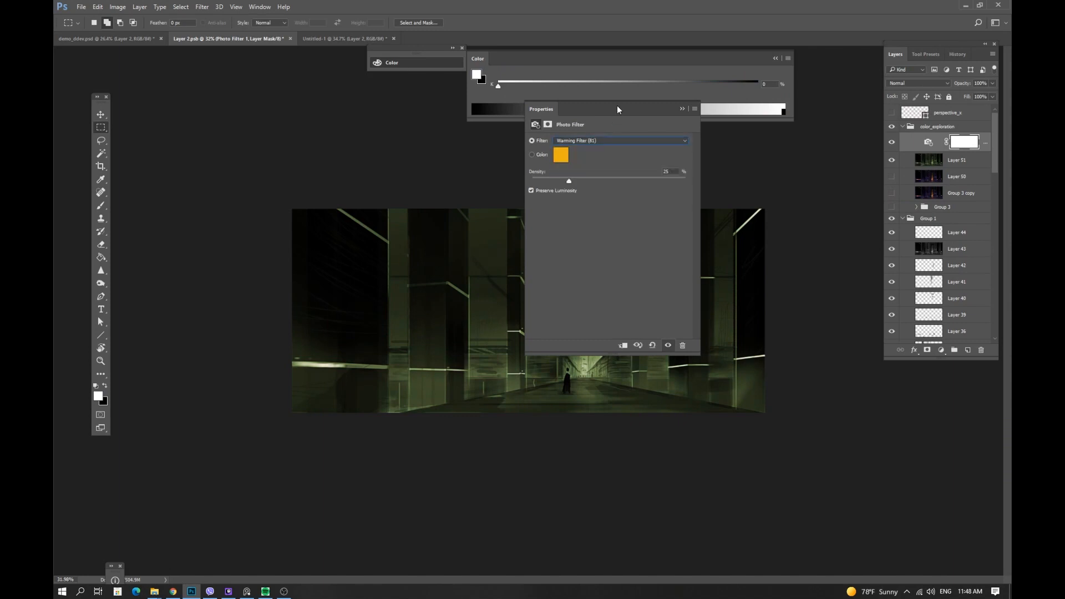
{"action": "left_click_drag", "start_coordinate": [617, 105], "coordinate": [874, 121]}
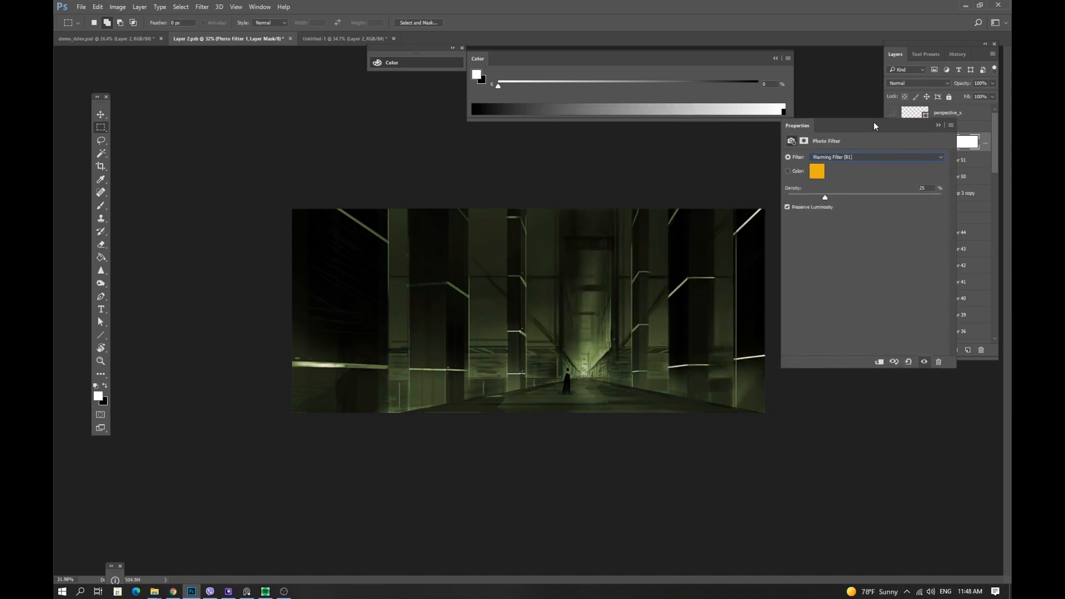
Adjust the Photo Filter's density and cycle through its filter presets, then collapse the properties panel.
{"action": "left_click", "coordinate": [843, 157]}
{"action": "left_click", "coordinate": [841, 192]}
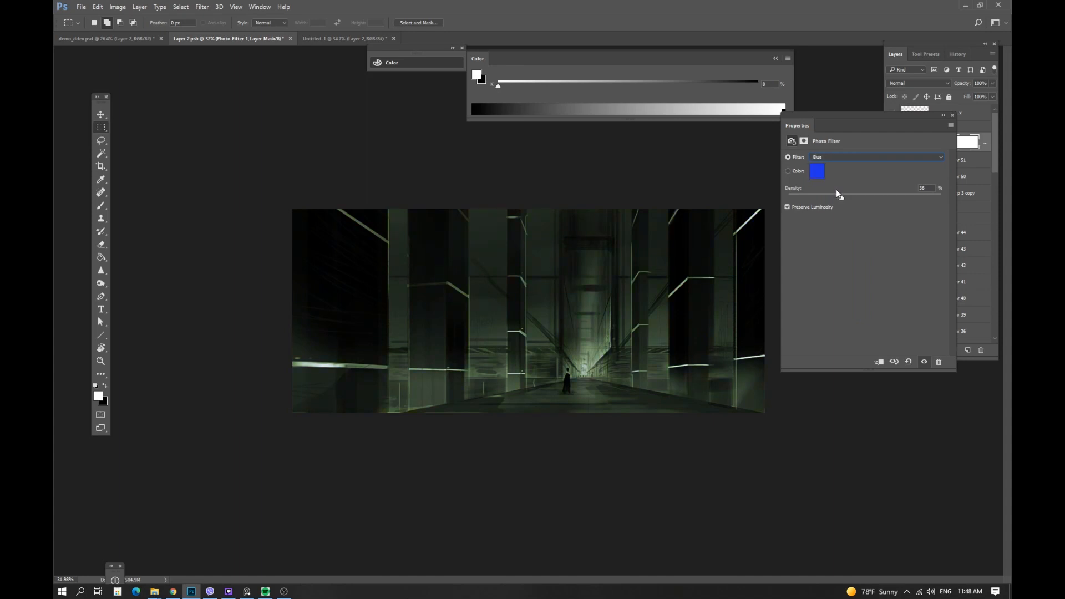
{"action": "key", "text": "Up"}
{"action": "left_click", "coordinate": [838, 159]}
{"action": "left_click", "coordinate": [837, 158]}
{"action": "key", "text": "Down"}
{"action": "key", "text": "Down"}
{"action": "key", "text": "Down"}
{"action": "key", "text": "Down"}
{"action": "key", "text": "Up"}
{"action": "key", "text": "Down"}
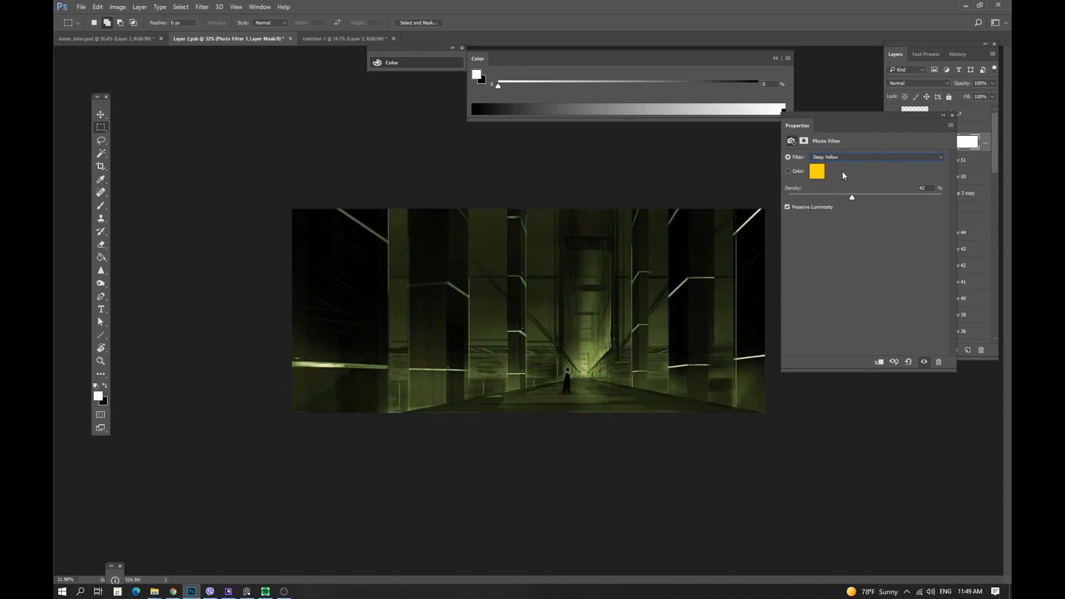
{"action": "double_click", "coordinate": [931, 128]}
{"action": "left_click", "coordinate": [891, 144]}
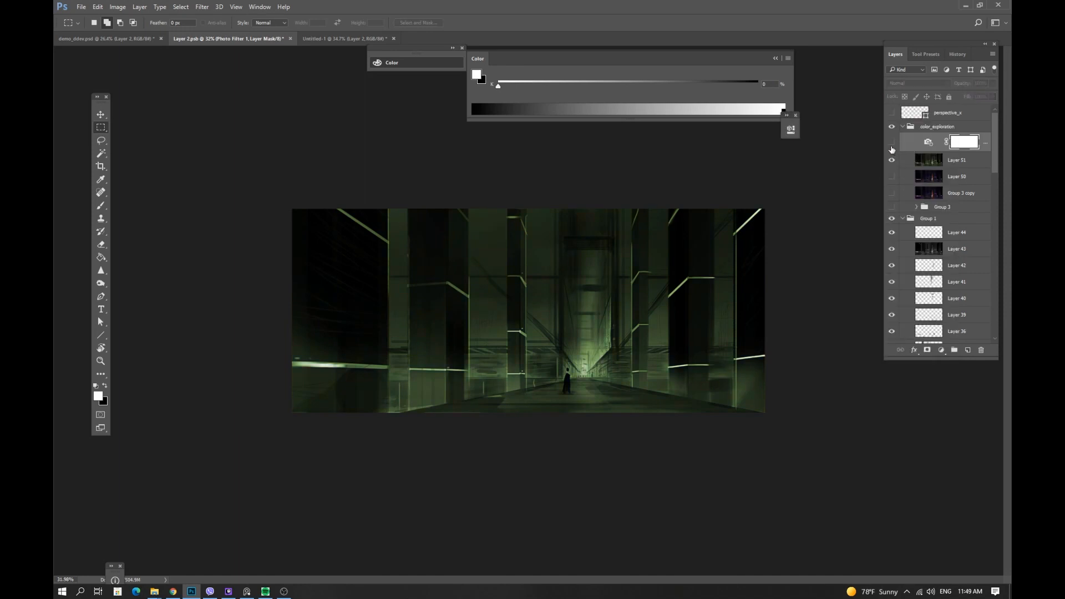
Merge the Photo Filter adjustment layer down into the green layer.
{"action": "right_click", "coordinate": [966, 168]}
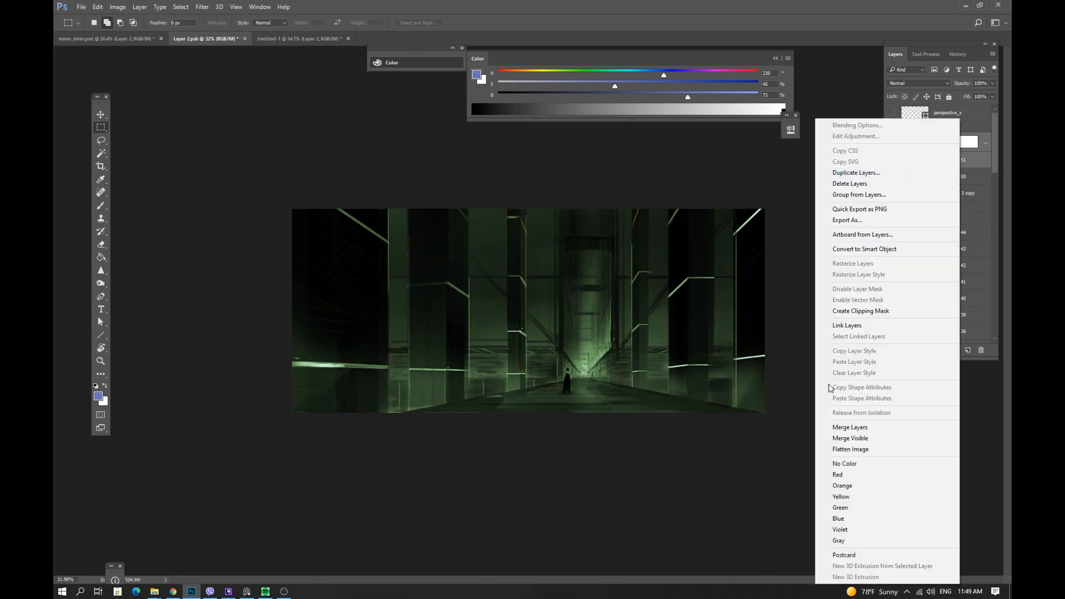
{"action": "left_click", "coordinate": [846, 427]}
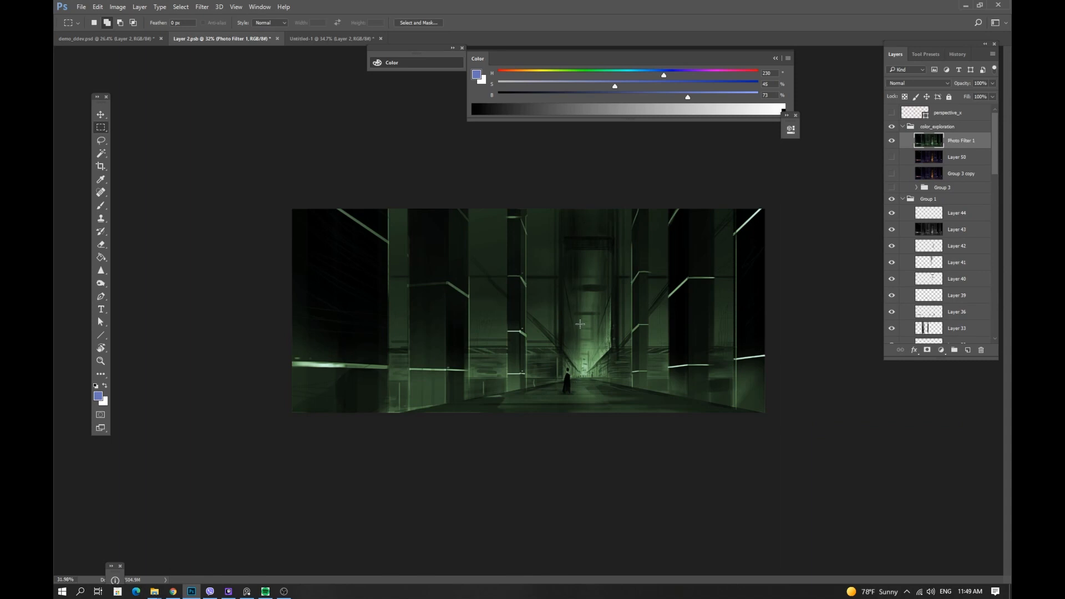
Toggle the merged layer's visibility to compare it with the layers beneath.
{"action": "left_click", "coordinate": [892, 142]}
{"action": "left_click", "coordinate": [893, 143]}
{"action": "left_click", "coordinate": [894, 144]}
{"action": "left_click", "coordinate": [893, 143]}
Duplicate the merged layer and colorize the copy amber with hue 39 and saturation 52.
{"action": "key", "text": "ctrl+j"}
{"action": "key", "text": "ctrl+u"}
{"action": "left_click", "coordinate": [928, 169]}
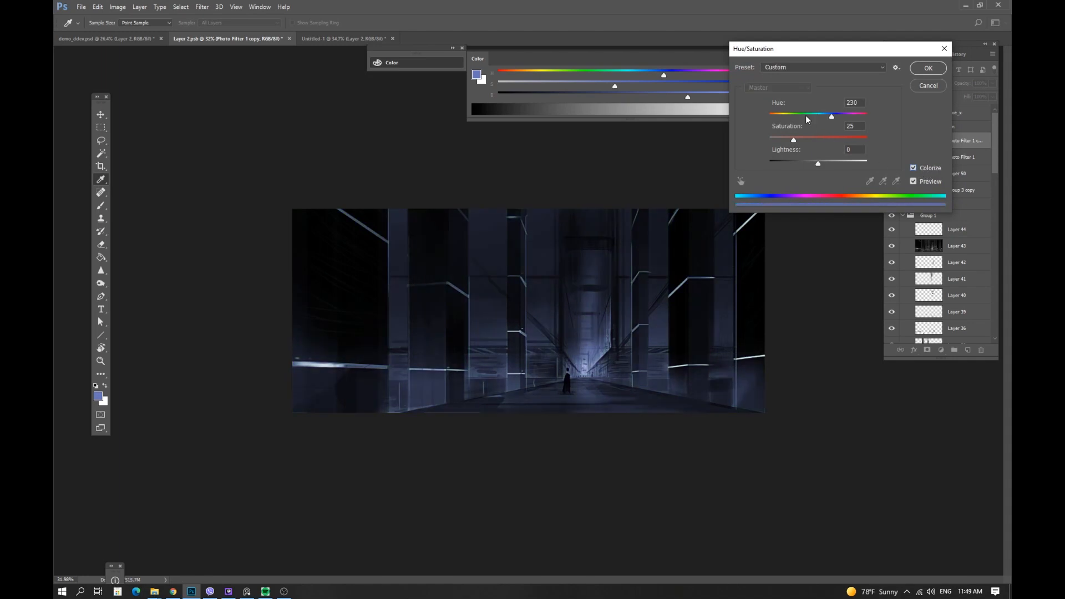
{"action": "left_click_drag", "start_coordinate": [807, 116], "coordinate": [821, 141]}
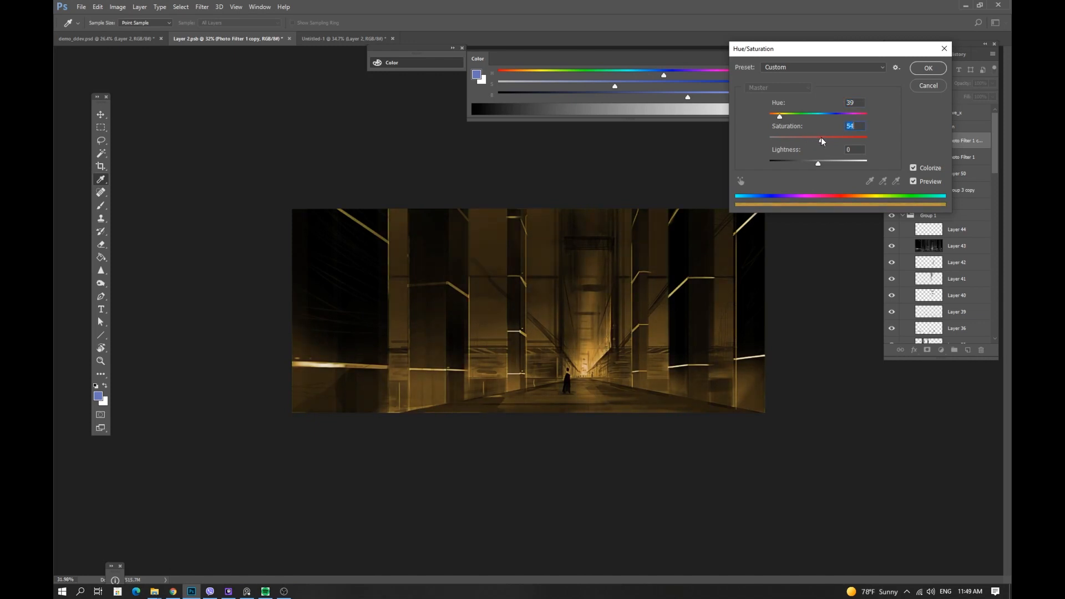
{"action": "left_click", "coordinate": [919, 86]}
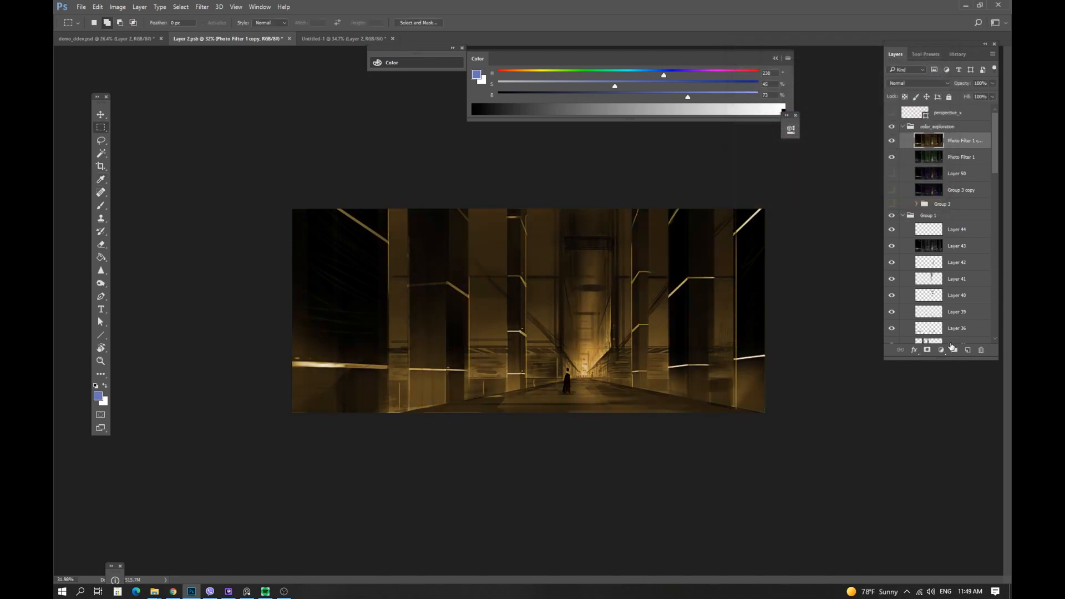
Open the amber layer's blending options and split the Underlying Layer Blend If slider to 58/118.
{"action": "left_click", "coordinate": [927, 350]}
{"action": "key", "text": "ctrl+z"}
{"action": "double_click", "coordinate": [929, 148]}
{"action": "left_click_drag", "start_coordinate": [734, 204], "coordinate": [767, 209]}
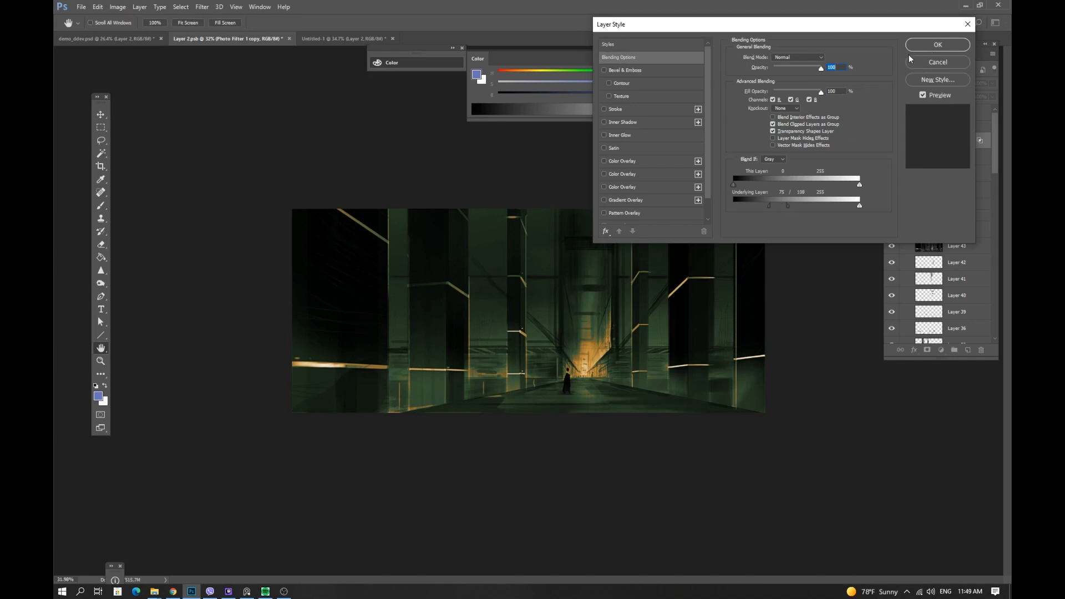
Adjust the amber layer's Underlying Layer Blend If split to 75/108 and confirm the layer style.
{"action": "left_click", "coordinate": [791, 100]}
{"action": "left_click", "coordinate": [776, 100]}
{"action": "left_click", "coordinate": [775, 101]}
{"action": "left_click", "coordinate": [790, 100]}
{"action": "left_click", "coordinate": [938, 45]}
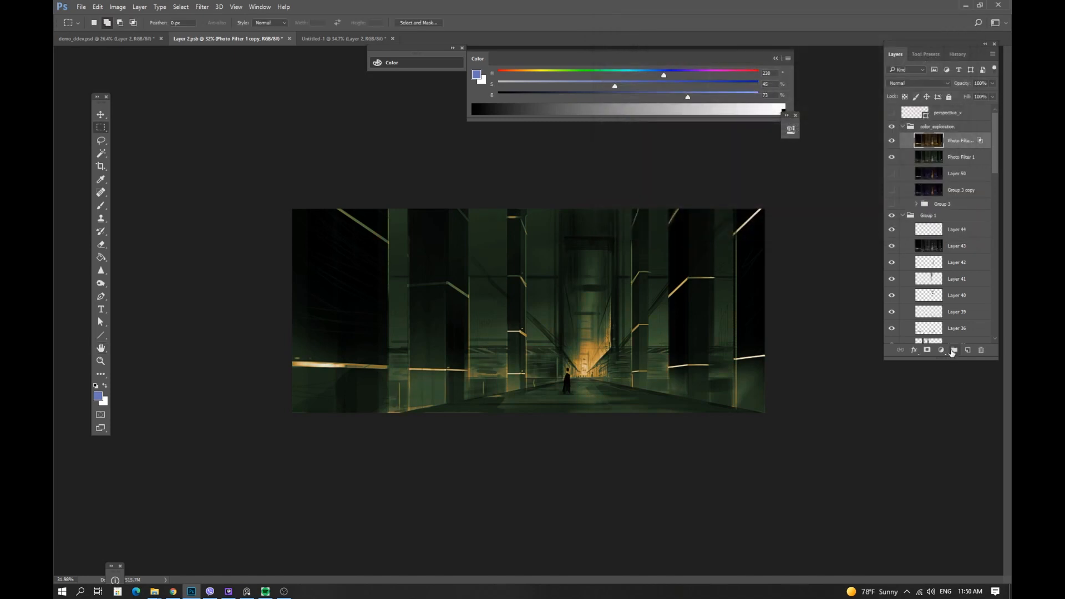
Duplicate the amber layer and clear the copy's layer style.
{"action": "key", "text": "ctrl+j"}
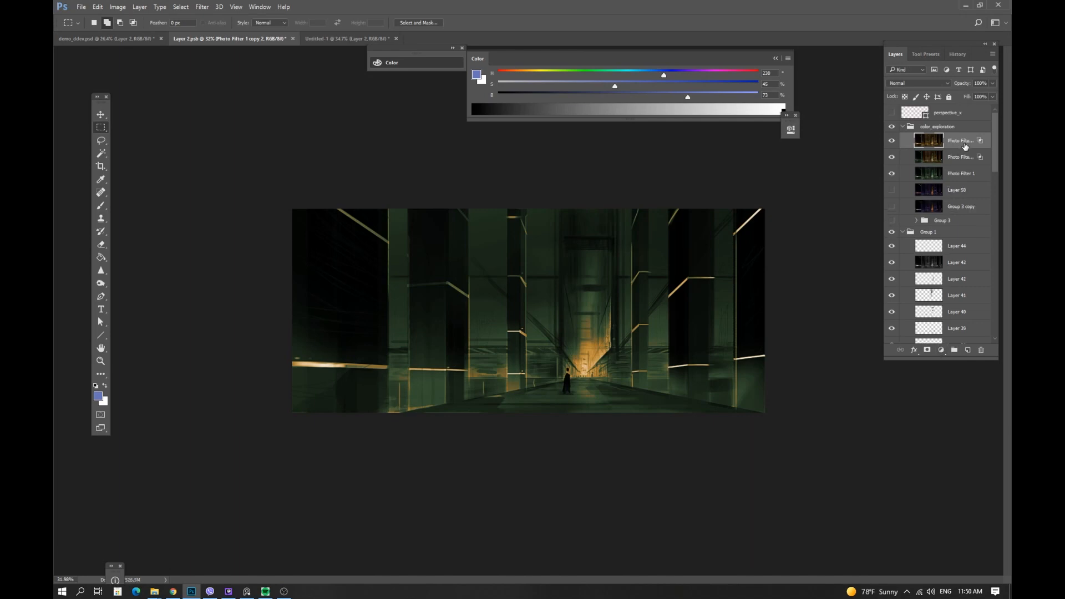
{"action": "right_click", "coordinate": [962, 147]}
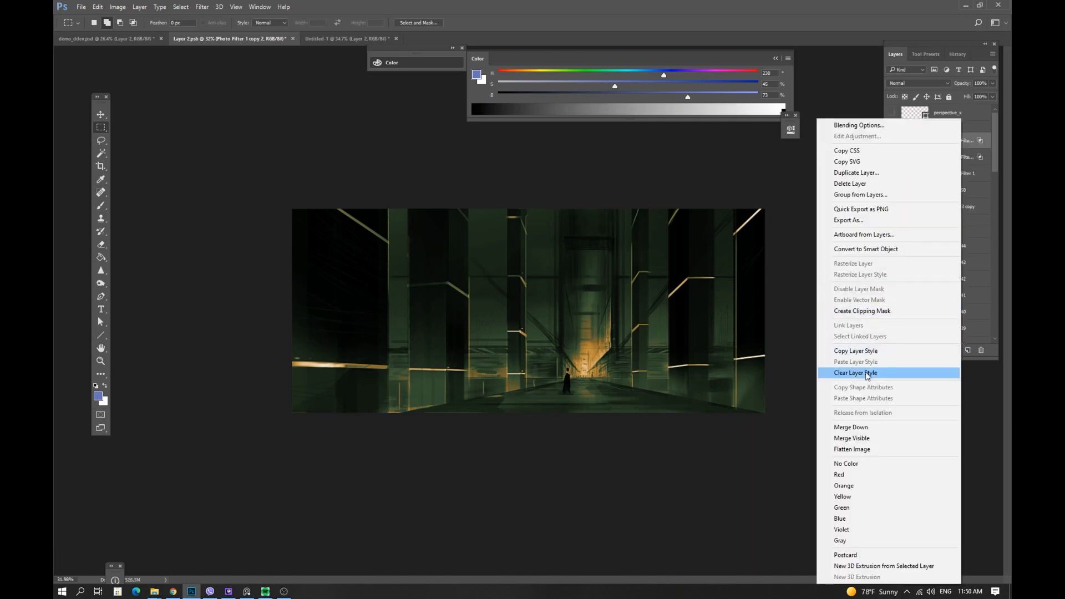
{"action": "left_click", "coordinate": [882, 373]}
Add a black layer mask to the copy and paint the amber glow back in along the corridor's centre.
{"action": "left_click", "coordinate": [927, 351], "text": "alt"}
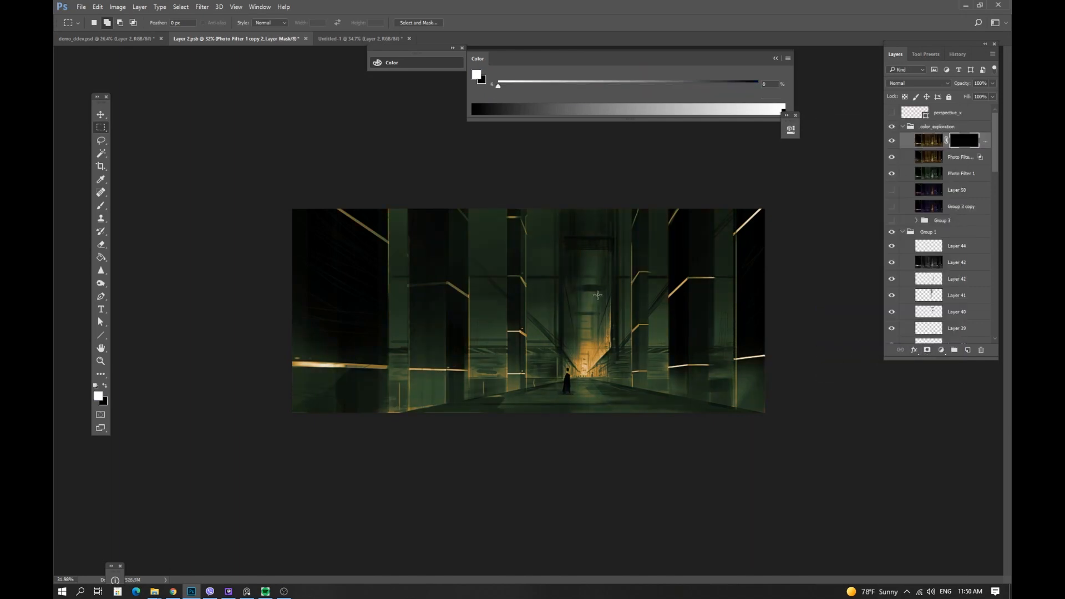
{"action": "key", "text": "b"}
{"action": "key", "text": "x"}
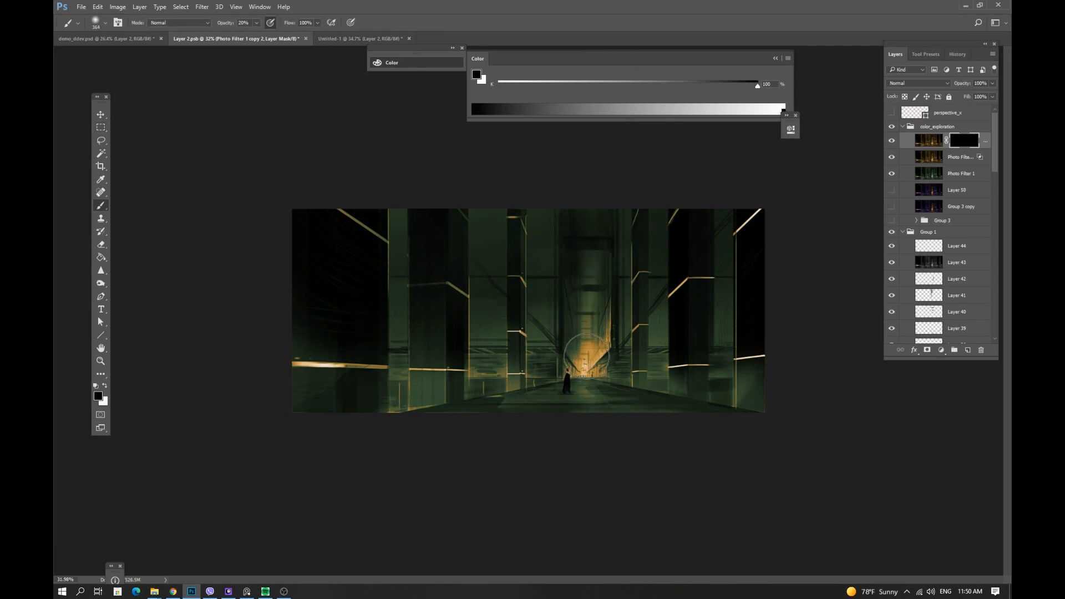
{"action": "key", "text": "x"}
{"action": "mouse_move", "coordinate": [584, 226]}
{"action": "left_mouse_down"}
{"action": "mouse_move", "coordinate": [587, 373]}
{"action": "mouse_move", "coordinate": [585, 226]}
{"action": "left_mouse_up"}
{"action": "key", "text": "0"}
{"action": "key", "text": "ctrl+z"}
{"action": "left_click_drag", "start_coordinate": [593, 279], "coordinate": [588, 296]}
{"action": "mouse_move", "coordinate": [584, 188]}
{"action": "left_mouse_down"}
{"action": "mouse_move", "coordinate": [597, 318]}
{"action": "mouse_move", "coordinate": [589, 332]}
{"action": "left_mouse_up"}
{"action": "key", "text": "ctrl+z"}
{"action": "mouse_move", "coordinate": [594, 269]}
{"action": "left_mouse_down"}
{"action": "mouse_move", "coordinate": [588, 243]}
{"action": "mouse_move", "coordinate": [592, 374]}
{"action": "mouse_move", "coordinate": [589, 188]}
{"action": "mouse_move", "coordinate": [579, 322]}
{"action": "left_mouse_up"}
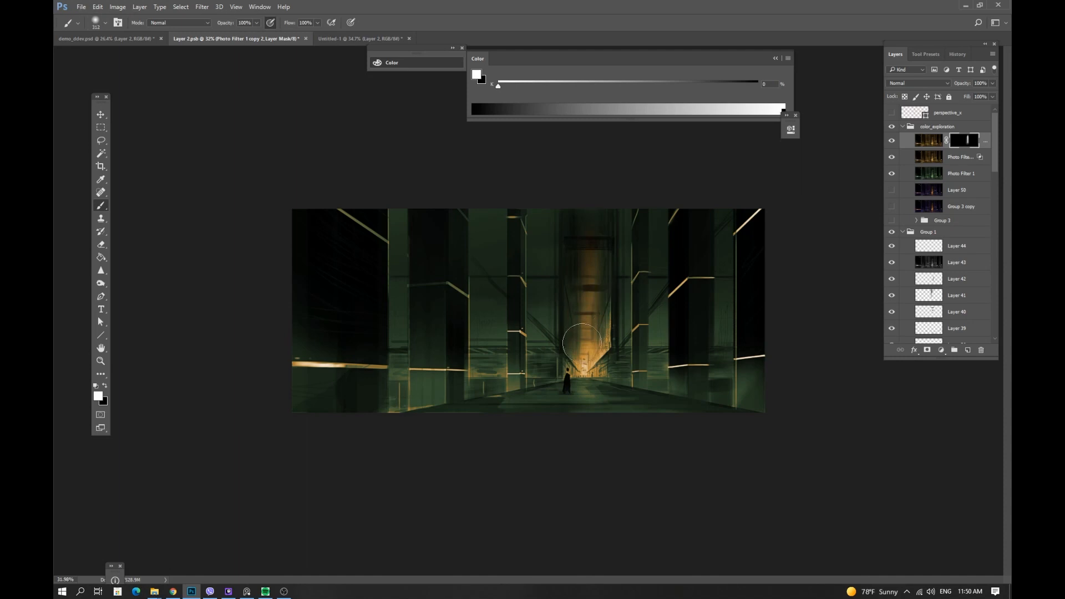
{"action": "mouse_move", "coordinate": [458, 345]}
{"action": "left_mouse_down"}
{"action": "mouse_move", "coordinate": [416, 363]}
{"action": "mouse_move", "coordinate": [427, 364]}
{"action": "left_mouse_up"}
With the canvas rotated, paint more of the copy's mask to reveal amber light on the lower walls and floor.
{"action": "key", "text": "r"}
{"action": "left_click_drag", "start_coordinate": [356, 378], "coordinate": [569, 408]}
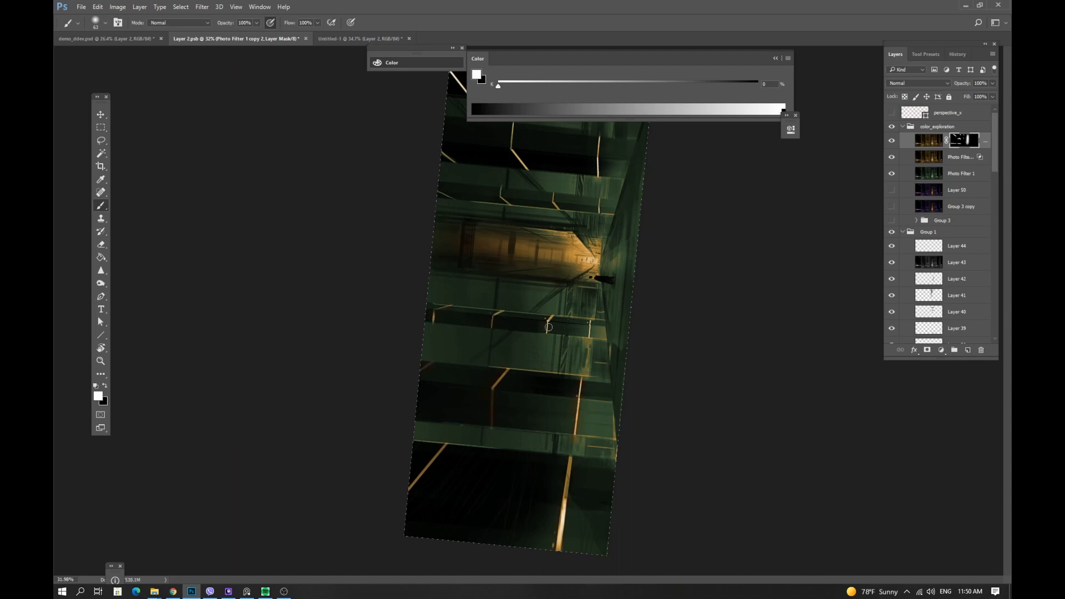
{"action": "key", "text": "f"}
{"action": "scroll", "coordinate": [571, 233], "scroll_direction": "up", "scroll_amount": 3}
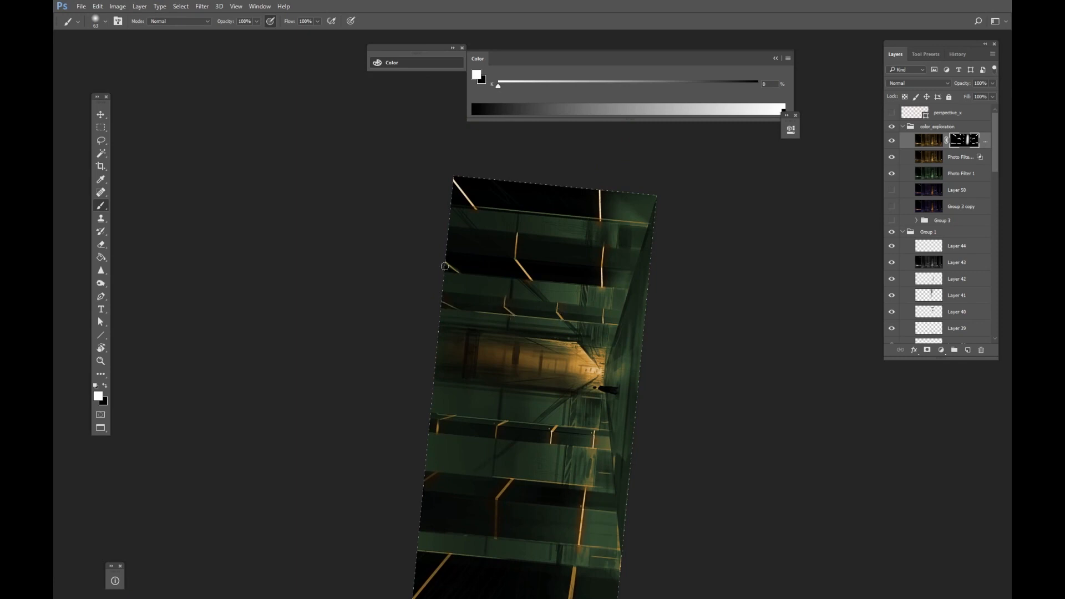
{"action": "scroll", "coordinate": [592, 340], "scroll_direction": "down", "scroll_amount": 4}
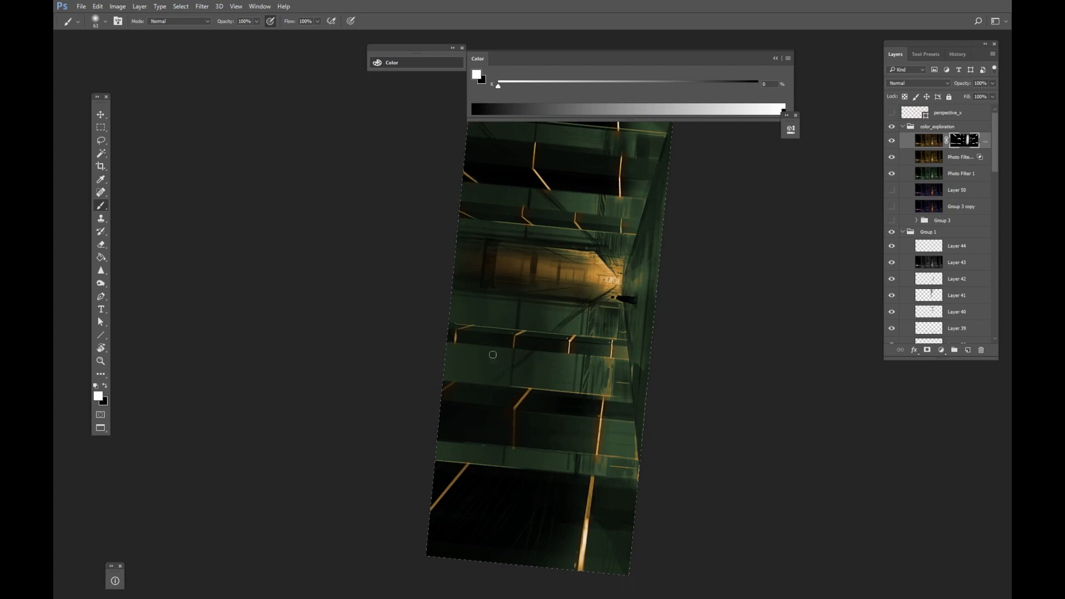
{"action": "left_click_drag", "start_coordinate": [559, 328], "coordinate": [583, 397]}
{"action": "mouse_move", "coordinate": [513, 330]}
{"action": "left_mouse_down"}
{"action": "mouse_move", "coordinate": [571, 335]}
{"action": "mouse_move", "coordinate": [541, 336]}
{"action": "left_mouse_up"}
{"action": "key", "text": "x"}
{"action": "left_click_drag", "start_coordinate": [611, 350], "coordinate": [629, 337]}
{"action": "key", "text": "x"}
{"action": "left_click_drag", "start_coordinate": [604, 348], "coordinate": [557, 345]}
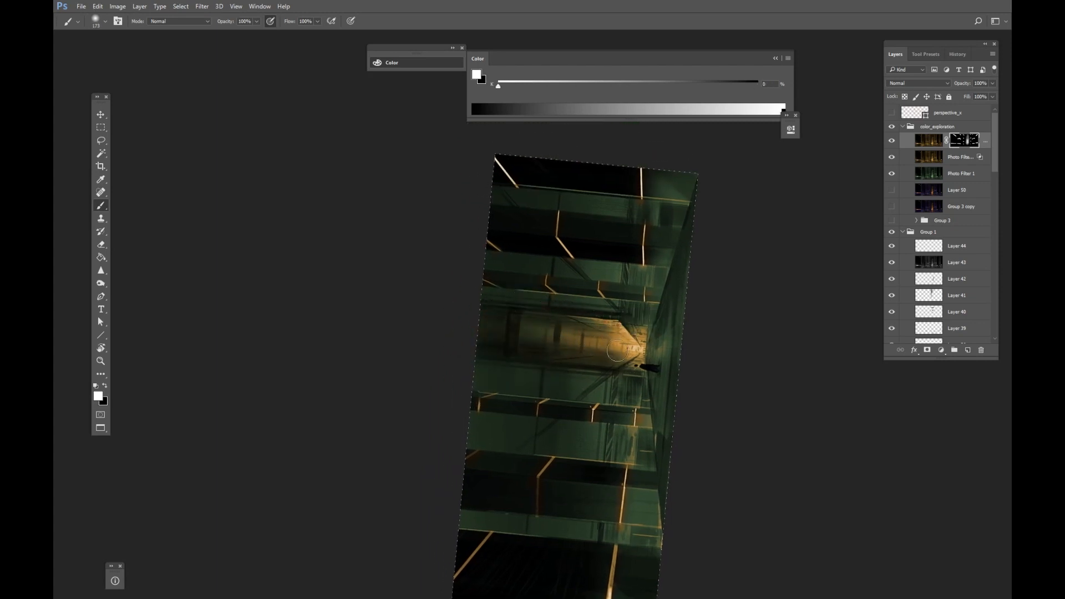
{"action": "key", "text": "Escape"}
{"action": "left_click_drag", "start_coordinate": [522, 411], "coordinate": [551, 323]}
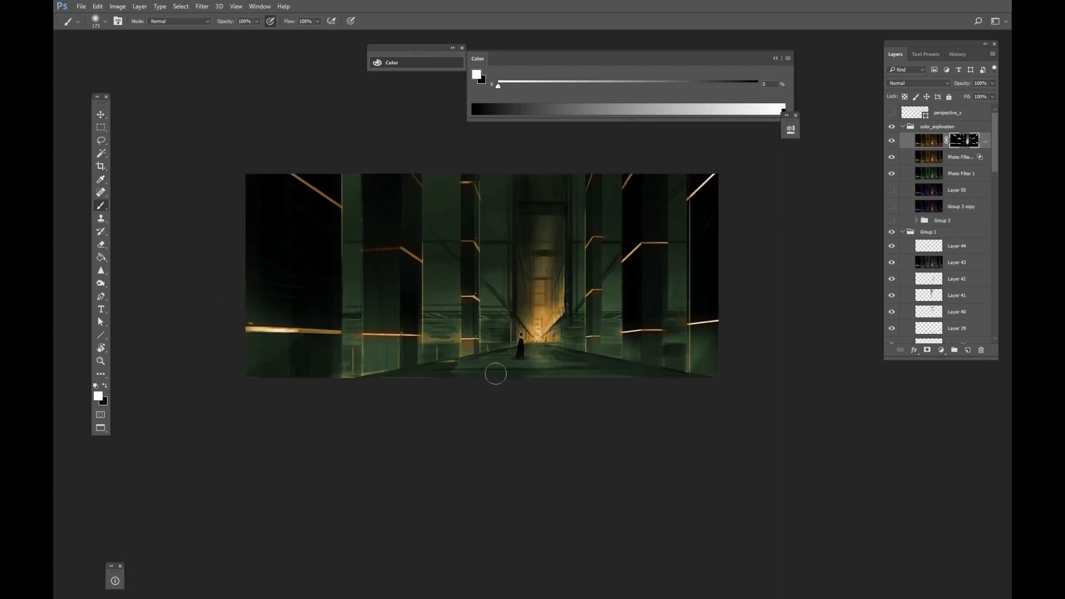
{"action": "left_click_drag", "start_coordinate": [494, 353], "coordinate": [477, 357]}
{"action": "left_click_drag", "start_coordinate": [521, 330], "coordinate": [527, 404]}
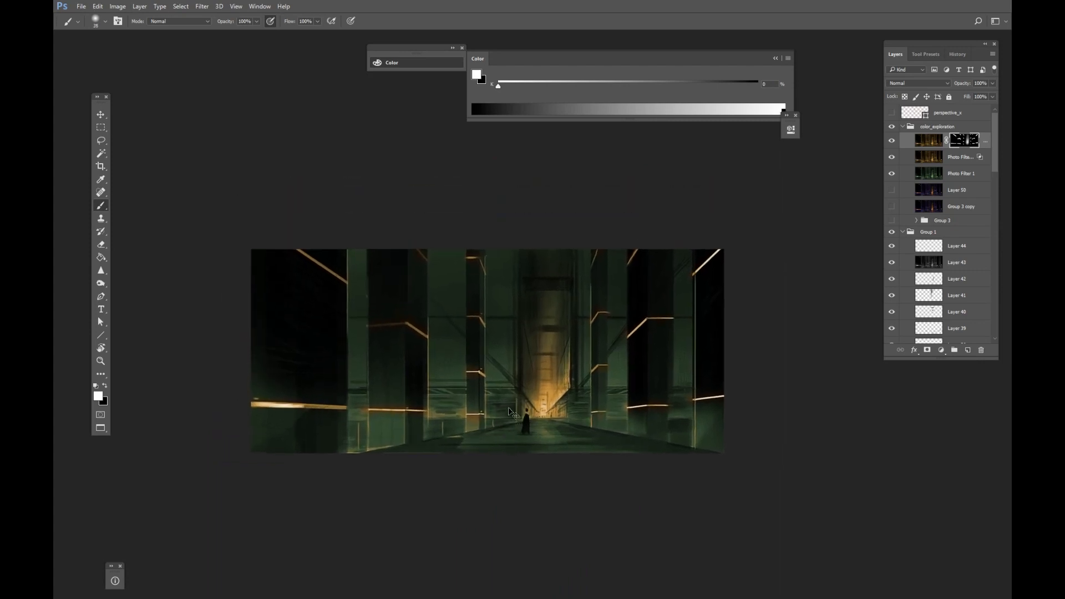
Continue painting the copy's mask around the corridor's far end and floor near the figure.
{"action": "key", "text": "ctrl+y"}
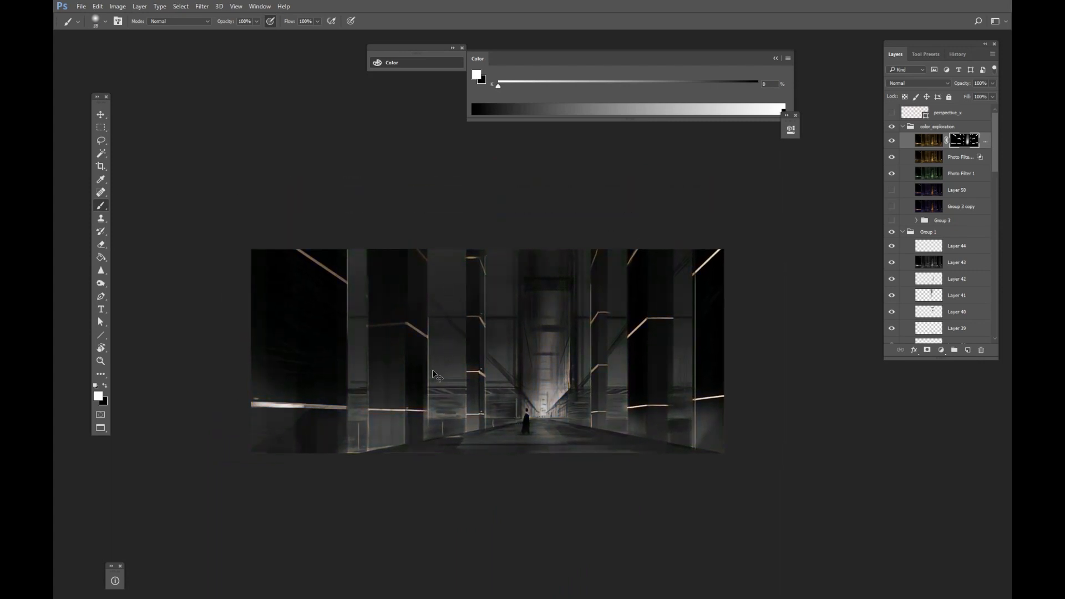
{"action": "key", "text": "ctrl+y"}
{"action": "mouse_move", "coordinate": [561, 378]}
{"action": "left_mouse_down"}
{"action": "mouse_move", "coordinate": [559, 346]}
{"action": "mouse_move", "coordinate": [537, 332]}
{"action": "left_mouse_up"}
{"action": "left_click_drag", "start_coordinate": [536, 242], "coordinate": [536, 339]}
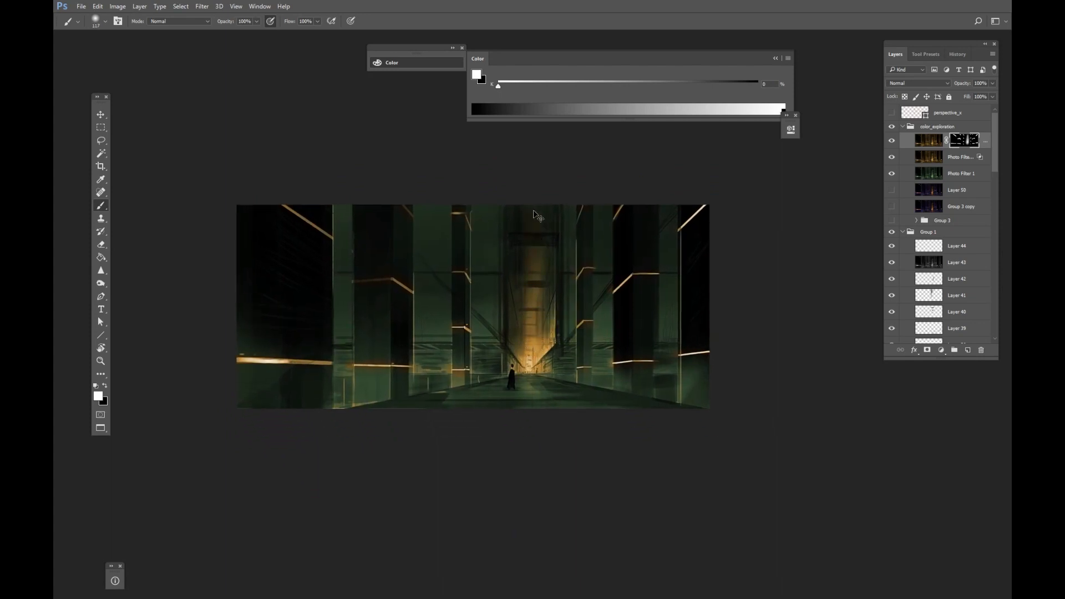
{"action": "left_click_drag", "start_coordinate": [598, 415], "coordinate": [594, 438]}
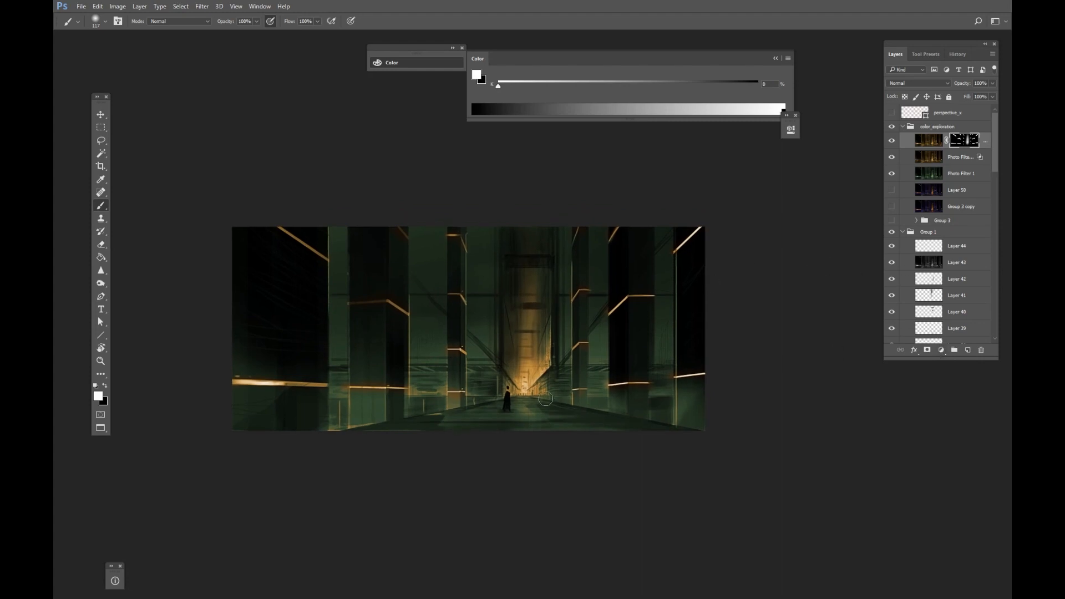
{"action": "mouse_move", "coordinate": [519, 399]}
{"action": "left_mouse_down"}
{"action": "mouse_move", "coordinate": [511, 404]}
{"action": "mouse_move", "coordinate": [538, 415]}
{"action": "mouse_move", "coordinate": [415, 430]}
{"action": "left_mouse_up"}
{"action": "key", "text": "ctrl+z"}
{"action": "left_click_drag", "start_coordinate": [565, 432], "coordinate": [544, 417]}
{"action": "mouse_move", "coordinate": [531, 419]}
{"action": "left_mouse_down"}
{"action": "mouse_move", "coordinate": [545, 422]}
{"action": "mouse_move", "coordinate": [512, 404]}
{"action": "left_mouse_up"}
Add a Brightness/Contrast adjustment layer with brightness -4 and contrast 29.
{"action": "left_click", "coordinate": [940, 350]}
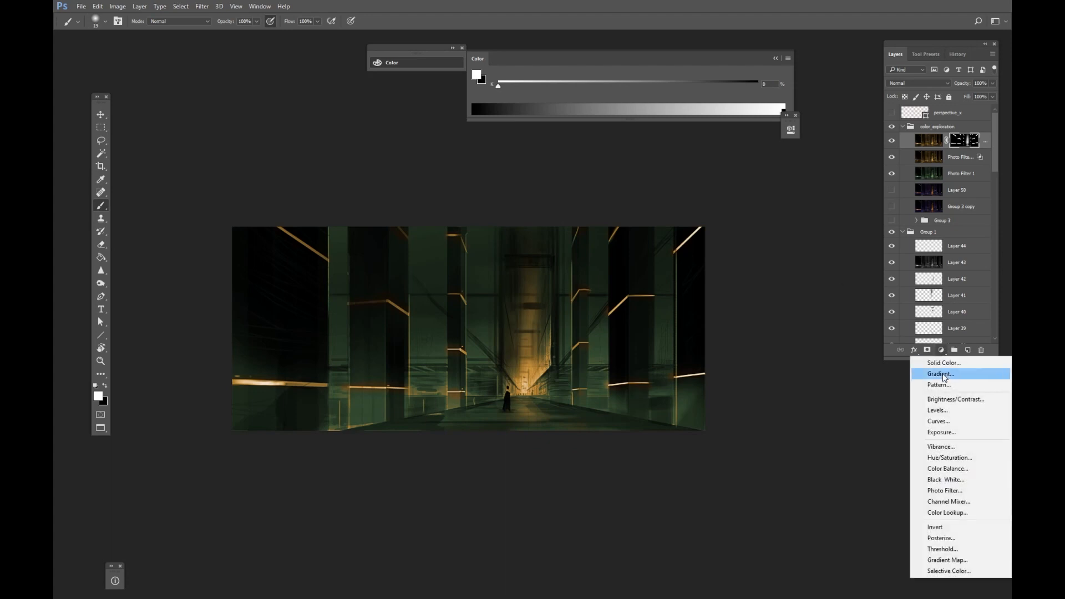
{"action": "left_click", "coordinate": [954, 399]}
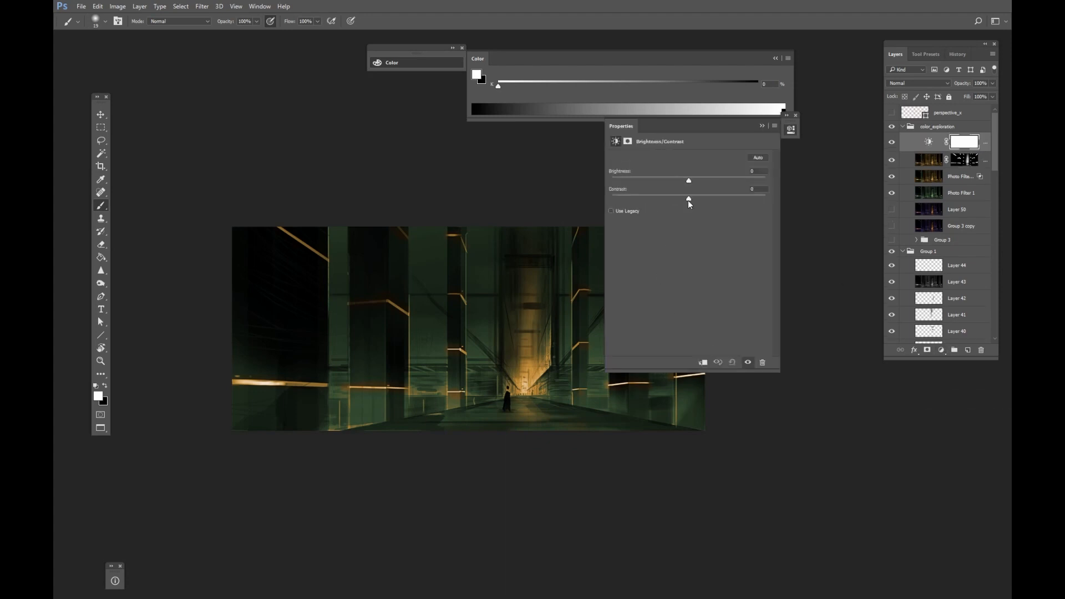
{"action": "mouse_move", "coordinate": [687, 182]}
{"action": "left_mouse_down"}
{"action": "mouse_move", "coordinate": [711, 181]}
{"action": "mouse_move", "coordinate": [659, 181]}
{"action": "mouse_move", "coordinate": [691, 184]}
{"action": "left_mouse_up"}
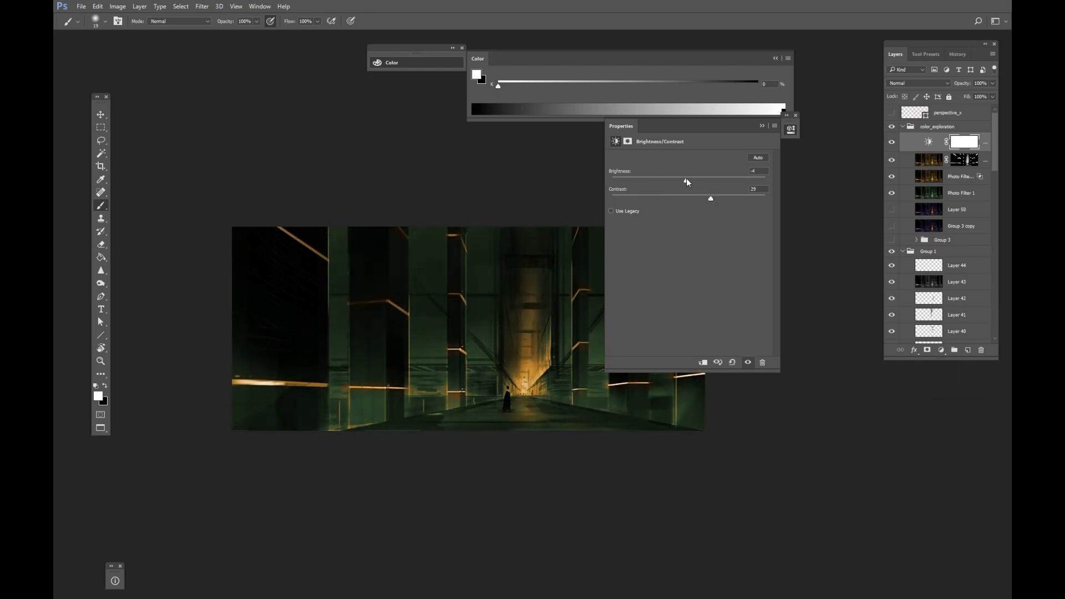
{"action": "left_click", "coordinate": [761, 126]}
Add a Color Balance adjustment layer and set the midtones' Magenta–Green balance to -4.
{"action": "left_click", "coordinate": [941, 350]}
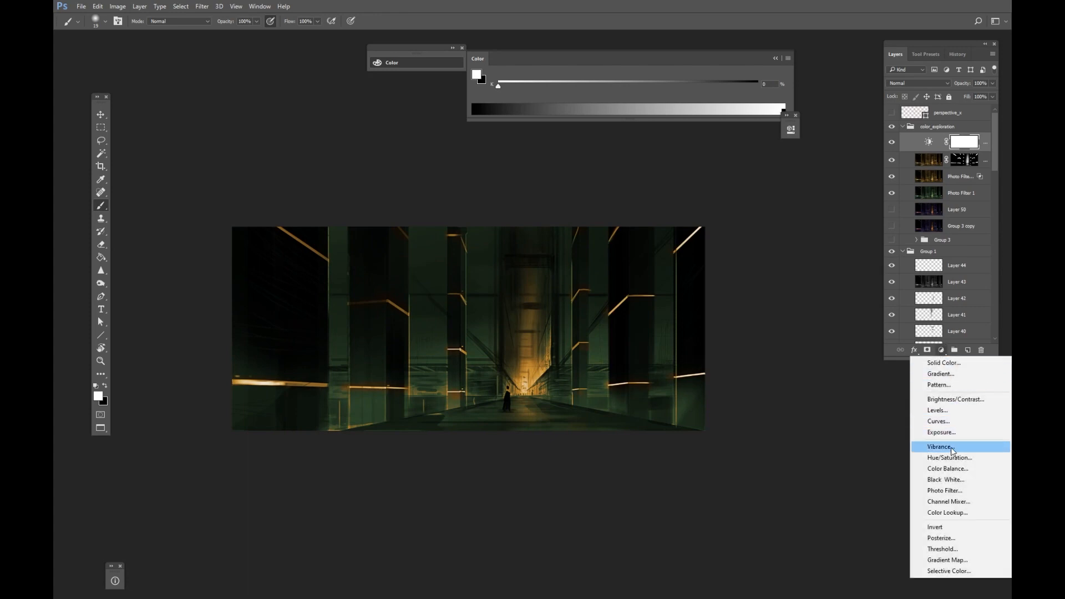
{"action": "left_click", "coordinate": [953, 469]}
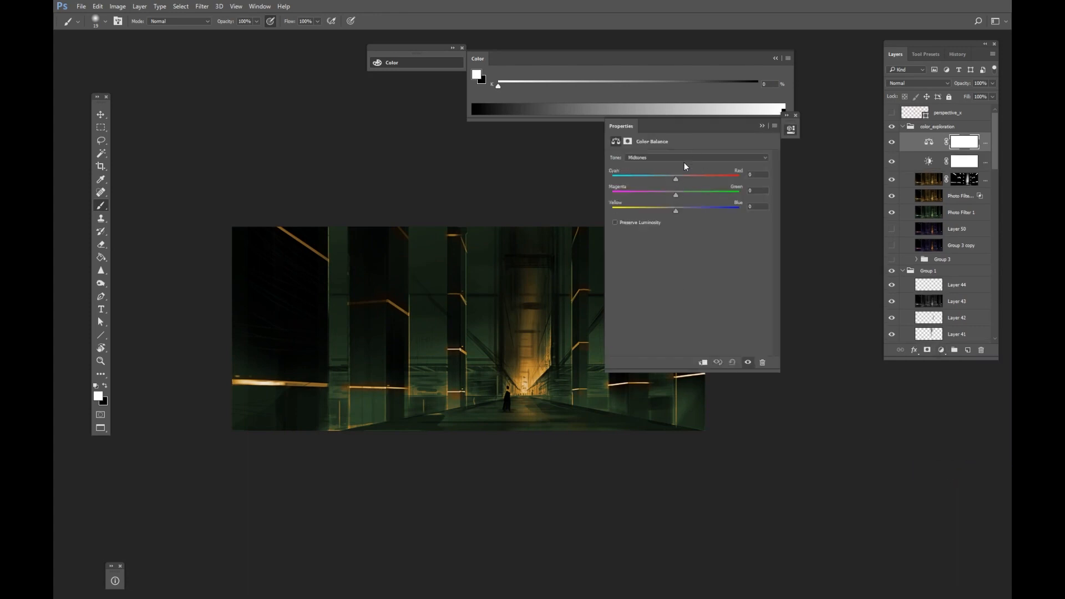
{"action": "left_click_drag", "start_coordinate": [706, 127], "coordinate": [780, 125]}
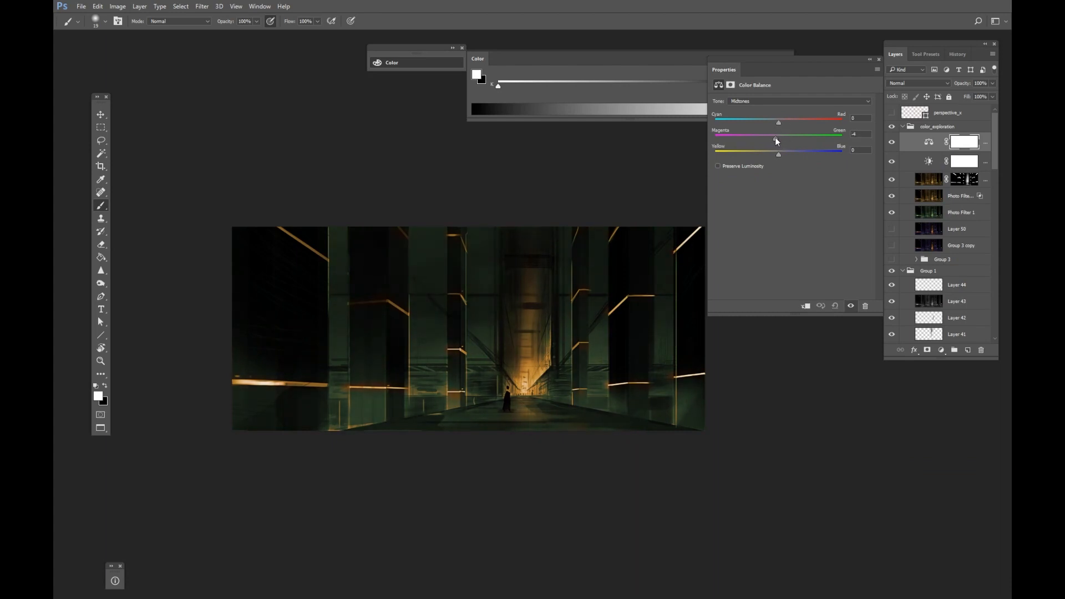
{"action": "left_click_drag", "start_coordinate": [775, 137], "coordinate": [773, 138]}
{"action": "left_click", "coordinate": [757, 103]}
{"action": "left_click", "coordinate": [756, 119]}
{"action": "left_click", "coordinate": [788, 102]}
{"action": "left_click", "coordinate": [779, 124]}
{"action": "left_click", "coordinate": [870, 60]}
{"action": "key", "text": "ctrl+shift+h"}
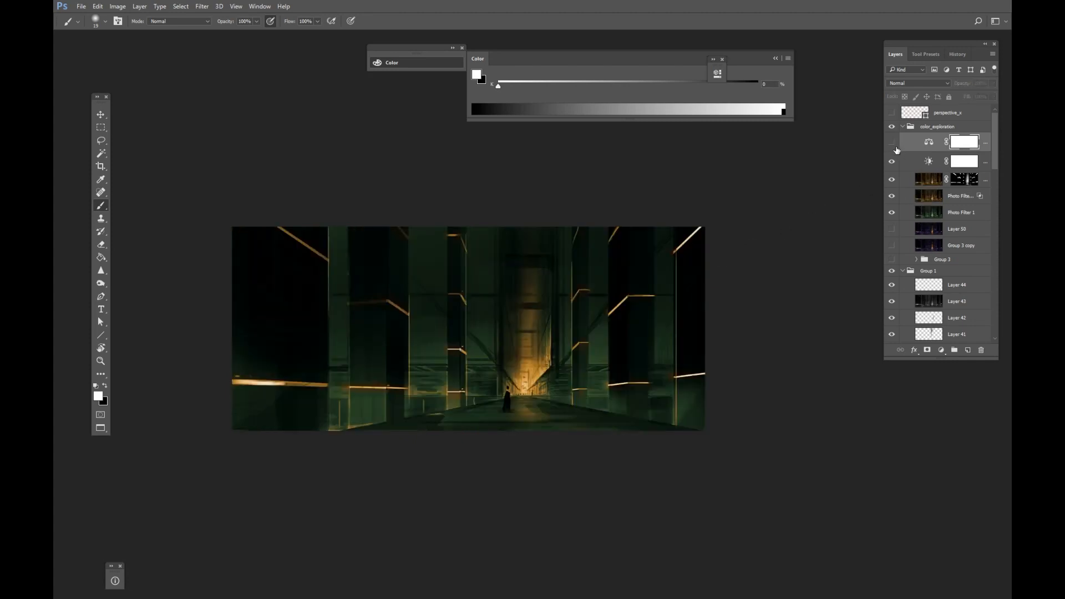
Add a new Overlay layer and paint sampled warm light along the glowing strip on the left wall.
{"action": "left_click", "coordinate": [968, 350]}
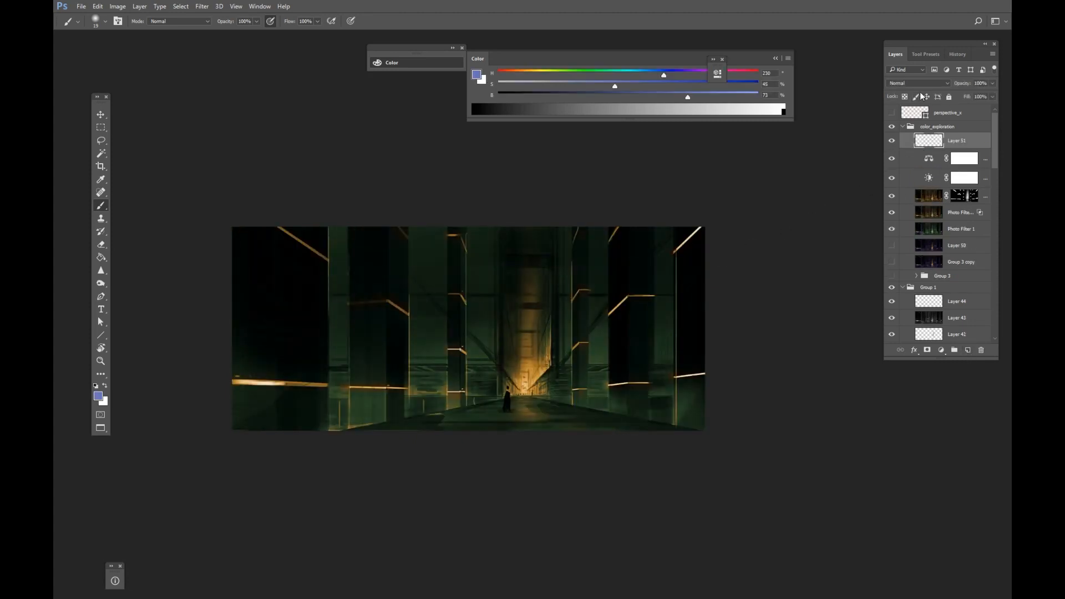
{"action": "left_click", "coordinate": [918, 83]}
{"action": "left_click", "coordinate": [897, 196]}
{"action": "left_click", "coordinate": [545, 368], "text": "alt"}
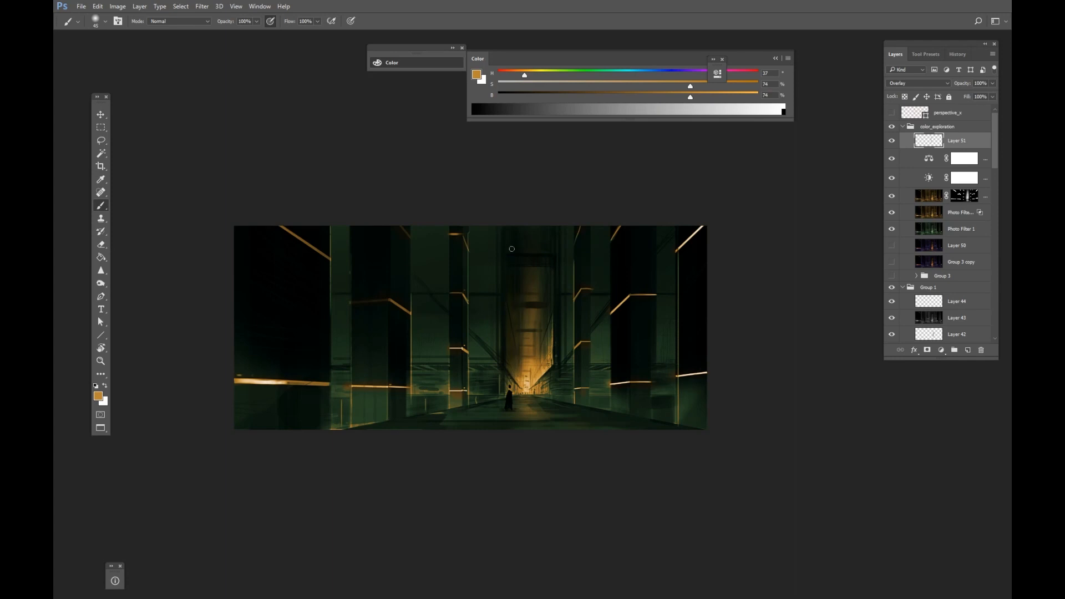
{"action": "left_click", "coordinate": [597, 268], "text": "alt"}
{"action": "left_click_drag", "start_coordinate": [604, 244], "coordinate": [611, 333]}
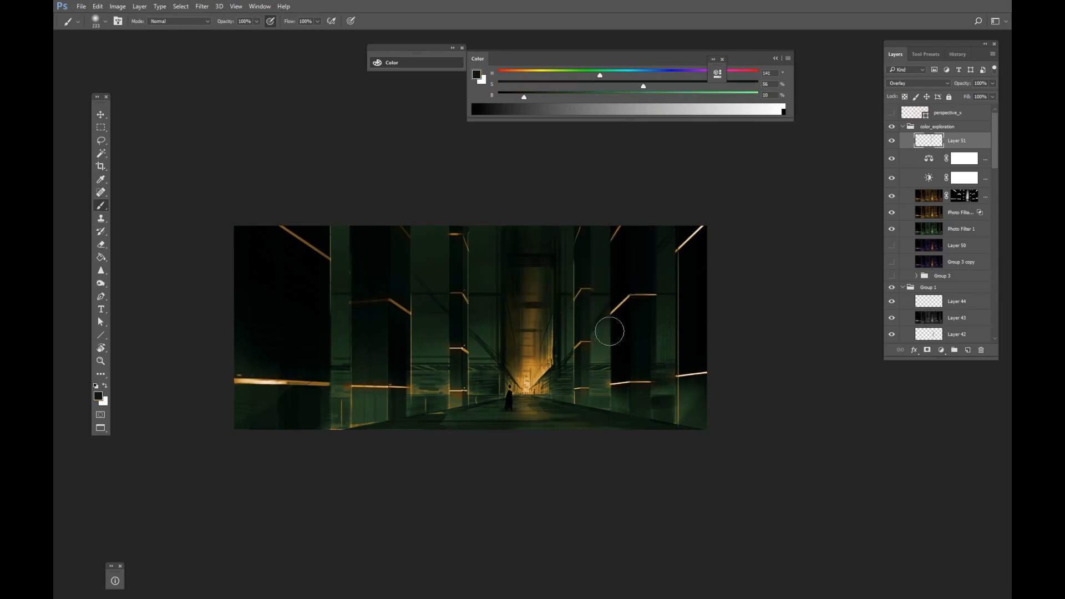
{"action": "left_click", "coordinate": [268, 380], "text": "alt"}
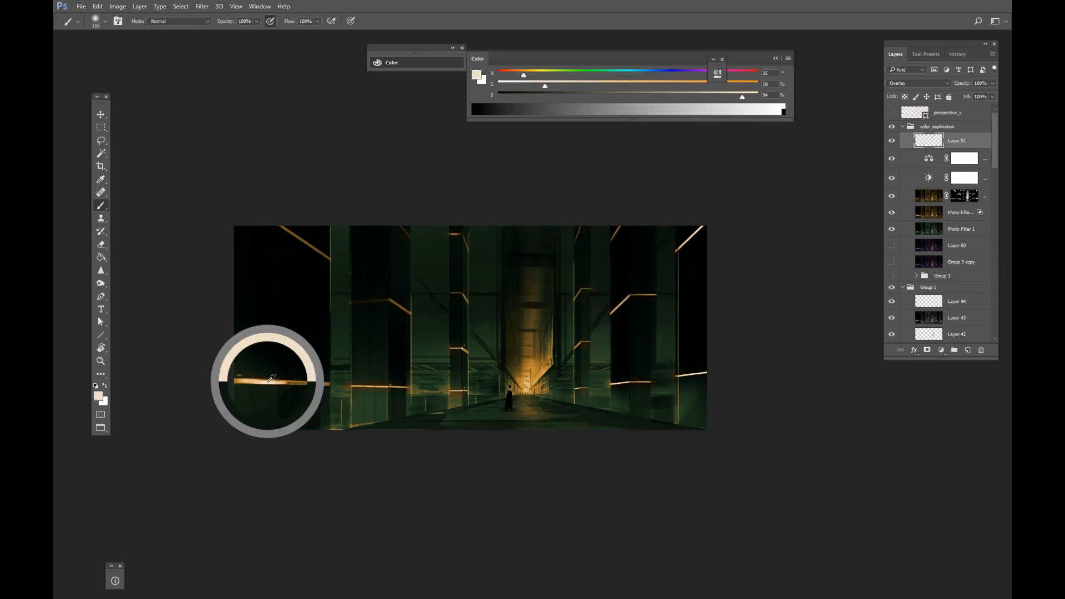
{"action": "left_click", "coordinate": [331, 392], "text": "alt"}
{"action": "left_click_drag", "start_coordinate": [328, 385], "coordinate": [280, 384]}
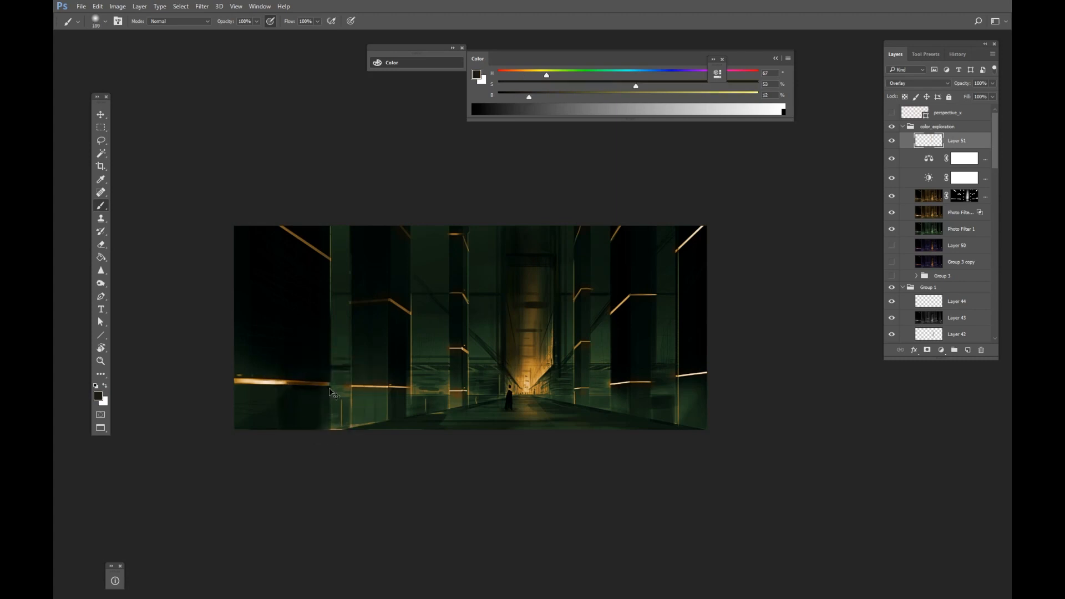
{"action": "key", "text": "ctrl+z"}
{"action": "left_click", "coordinate": [325, 385], "text": "alt"}
{"action": "left_click", "coordinate": [395, 387], "text": "alt"}
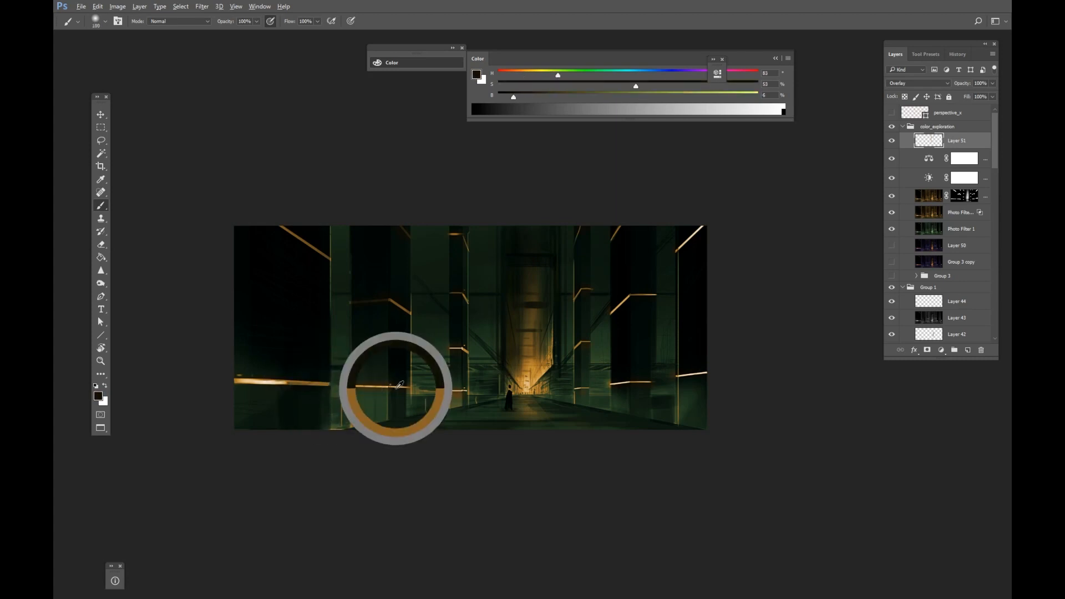
Toggle the color_exploration group's and the overlay layer's visibility to compare the effect.
{"action": "left_click", "coordinate": [892, 126]}
{"action": "left_click", "coordinate": [892, 126]}
{"action": "left_click", "coordinate": [892, 141]}
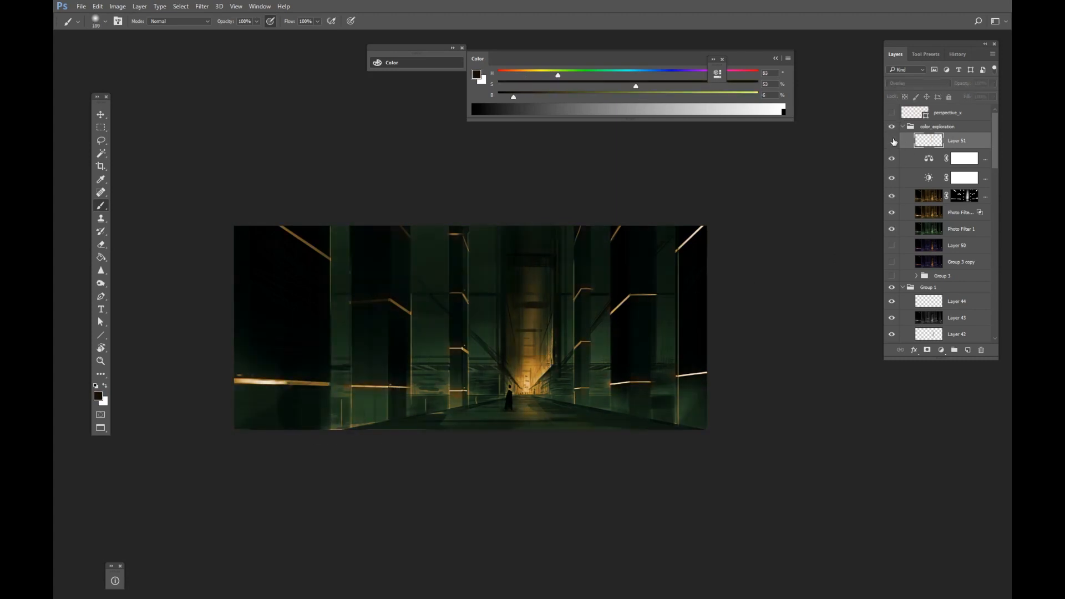
{"action": "left_click", "coordinate": [892, 141]}
Add a new Color Dodge layer and paint sampled orange glow into the corridor's far end.
{"action": "left_click", "coordinate": [967, 350]}
{"action": "left_click", "coordinate": [915, 84]}
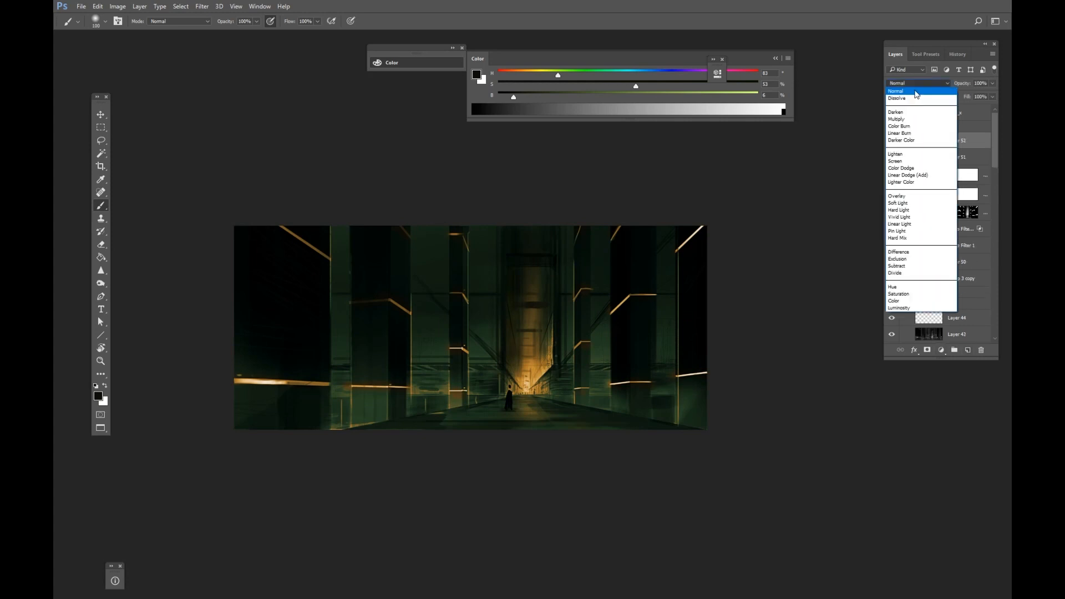
{"action": "left_click", "coordinate": [900, 168]}
{"action": "left_click", "coordinate": [535, 332], "text": "alt"}
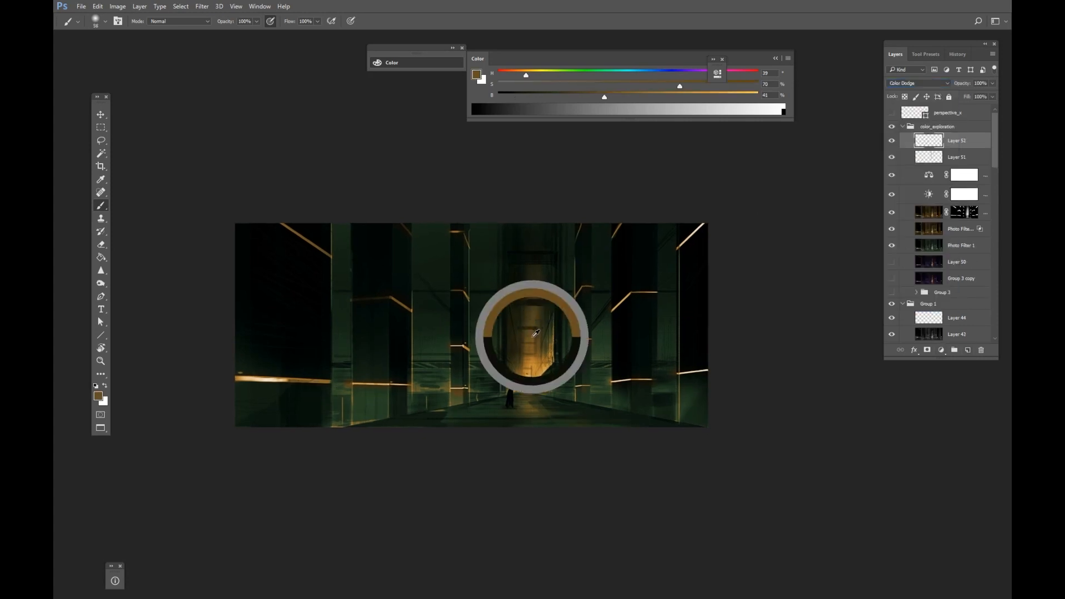
{"action": "left_click_drag", "start_coordinate": [509, 295], "coordinate": [510, 367]}
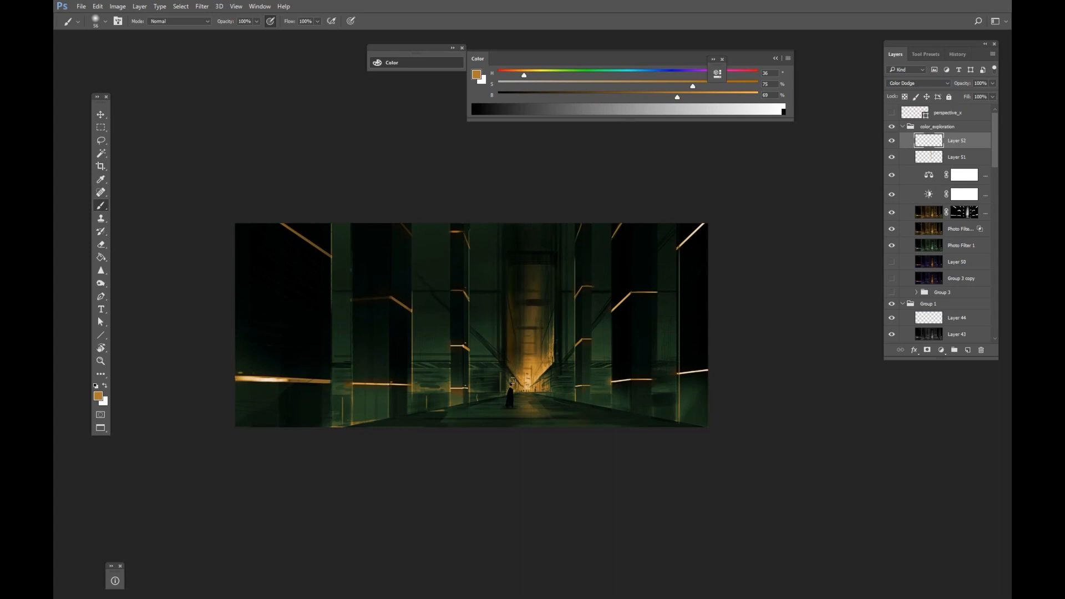
{"action": "left_click_drag", "start_coordinate": [553, 315], "coordinate": [553, 338]}
{"action": "left_click_drag", "start_coordinate": [538, 272], "coordinate": [532, 272]}
{"action": "mouse_move", "coordinate": [532, 367]}
{"action": "left_mouse_down"}
{"action": "mouse_move", "coordinate": [530, 333]}
{"action": "mouse_move", "coordinate": [528, 371]}
{"action": "left_mouse_up"}
Switch to a grayscale proof view and keep dodging light onto the corridor's centre and floor.
{"action": "key", "text": "ctrl+y"}
{"action": "left_click_drag", "start_coordinate": [528, 367], "coordinate": [597, 329]}
{"action": "left_click", "coordinate": [558, 379], "text": "alt"}
{"action": "left_click", "coordinate": [571, 381], "text": "alt"}
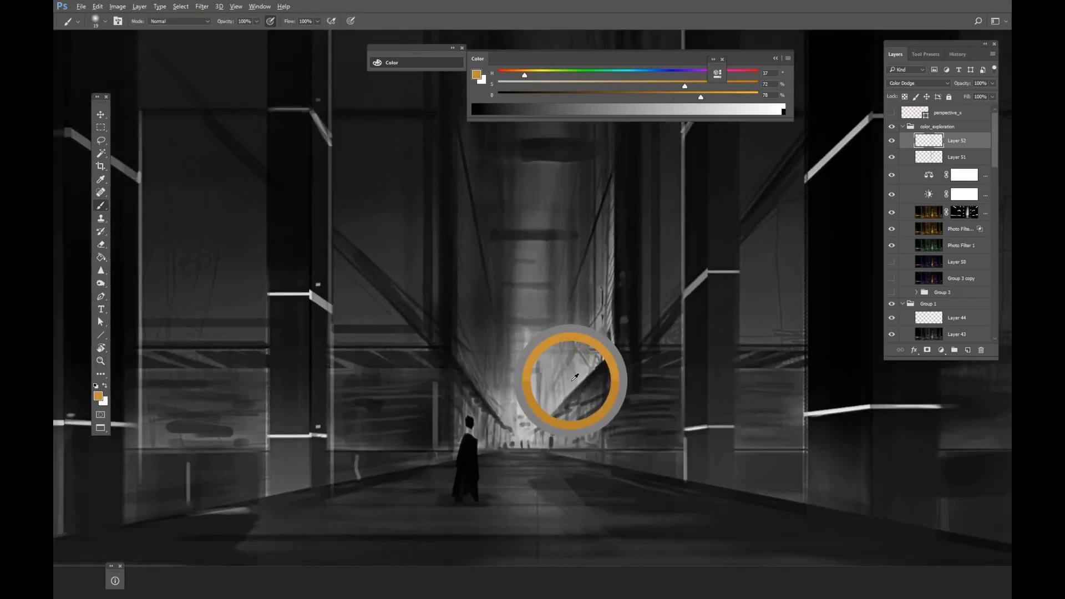
{"action": "left_click_drag", "start_coordinate": [570, 381], "coordinate": [499, 397]}
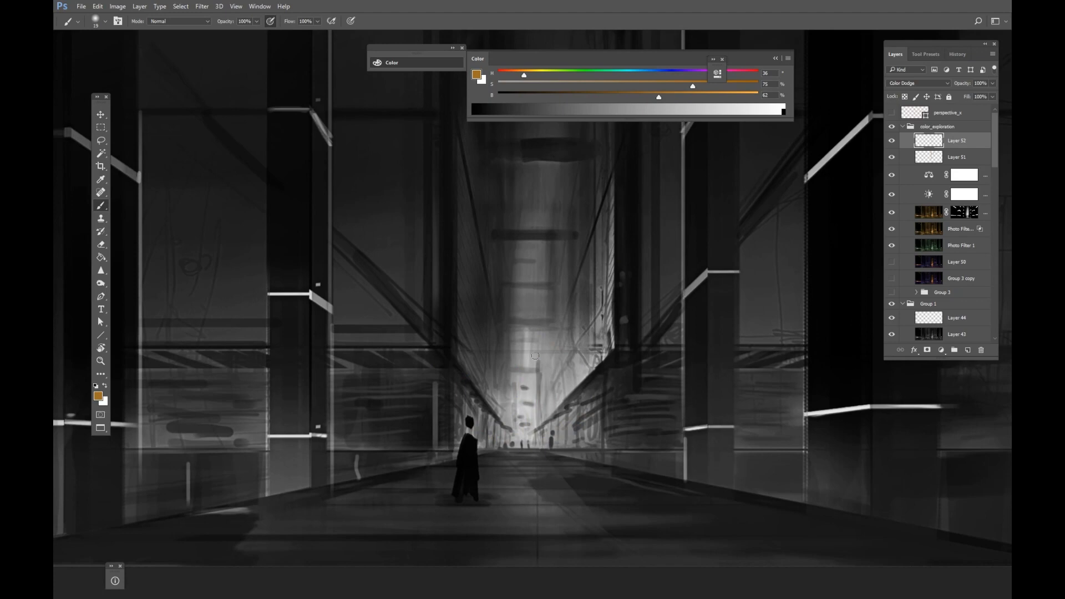
{"action": "mouse_move", "coordinate": [535, 355]}
{"action": "left_mouse_down"}
{"action": "mouse_move", "coordinate": [525, 364]}
{"action": "mouse_move", "coordinate": [524, 351]}
{"action": "left_mouse_up"}
{"action": "left_click_drag", "start_coordinate": [524, 390], "coordinate": [543, 570]}
{"action": "mouse_move", "coordinate": [540, 484]}
{"action": "left_mouse_down"}
{"action": "mouse_move", "coordinate": [539, 421]}
{"action": "mouse_move", "coordinate": [538, 458]}
{"action": "left_mouse_up"}
{"action": "mouse_move", "coordinate": [538, 457]}
{"action": "left_mouse_down"}
{"action": "mouse_move", "coordinate": [528, 421]}
{"action": "mouse_move", "coordinate": [557, 354]}
{"action": "mouse_move", "coordinate": [552, 333]}
{"action": "left_mouse_up"}
{"action": "left_click_drag", "start_coordinate": [565, 480], "coordinate": [559, 350]}
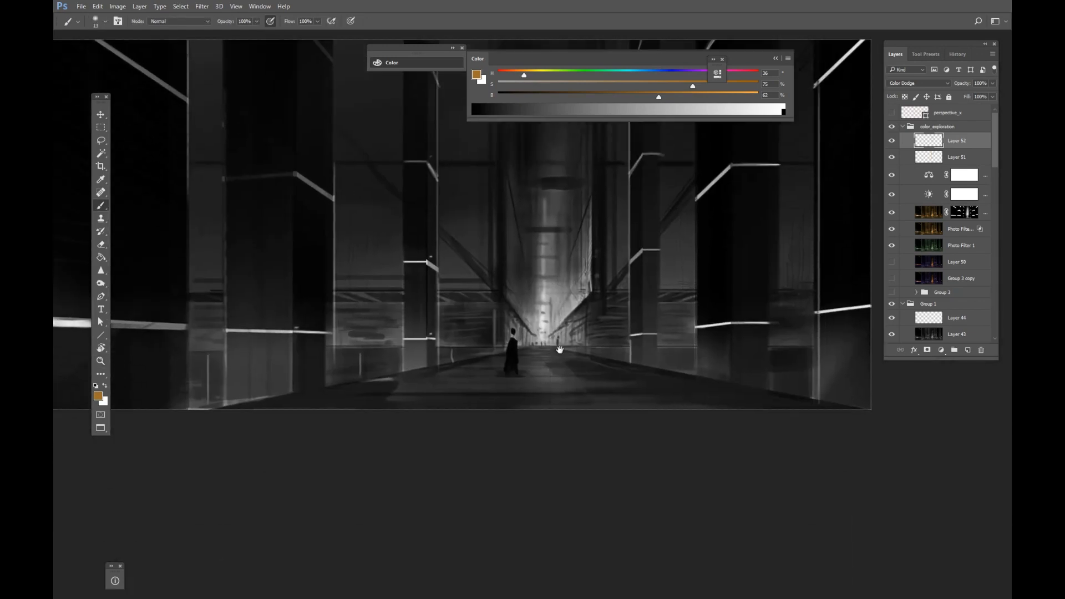
{"action": "mouse_move", "coordinate": [571, 298]}
{"action": "left_mouse_down"}
{"action": "mouse_move", "coordinate": [558, 294]}
{"action": "mouse_move", "coordinate": [558, 381]}
{"action": "left_mouse_up"}
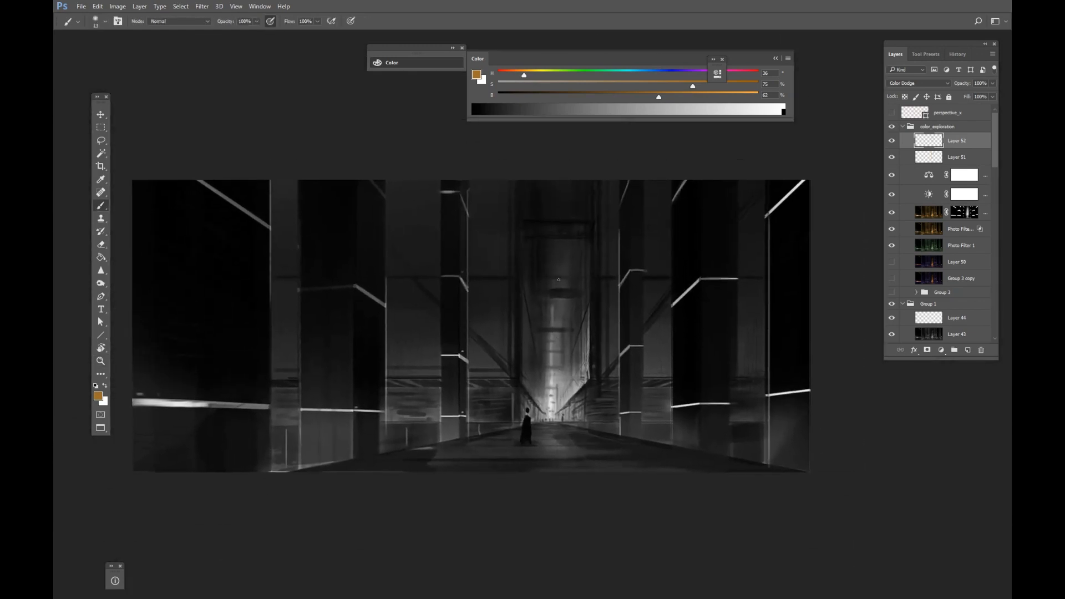
Show the perspective_v guide layer over the painting.
{"action": "left_click", "coordinate": [892, 114]}
{"action": "mouse_move", "coordinate": [518, 391]}
{"action": "left_mouse_down"}
{"action": "mouse_move", "coordinate": [570, 345]}
{"action": "mouse_move", "coordinate": [550, 314]}
{"action": "left_mouse_up"}
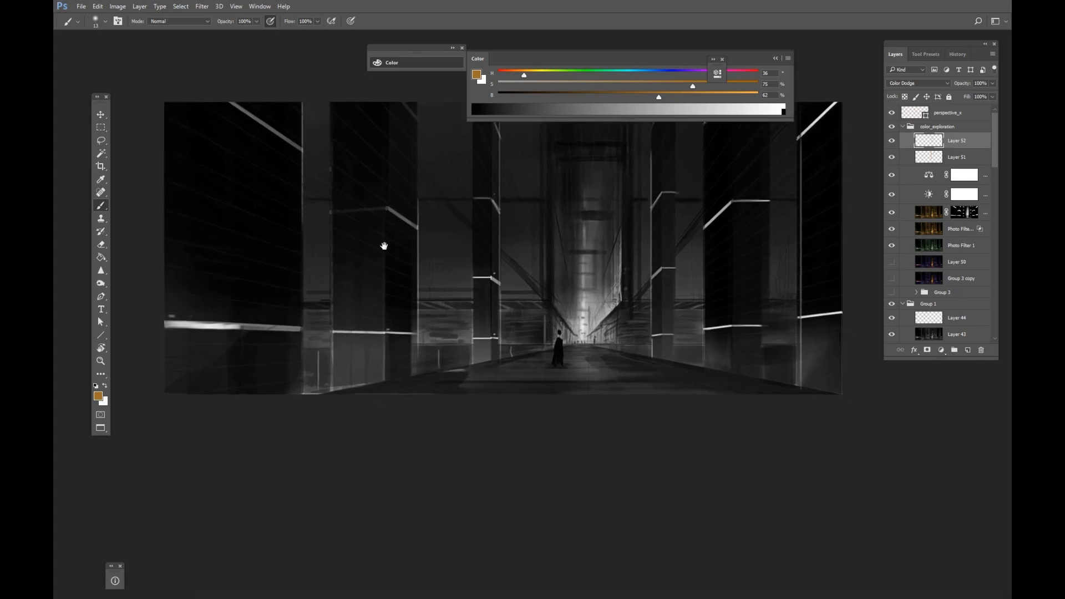
{"action": "left_click_drag", "start_coordinate": [383, 244], "coordinate": [453, 271]}
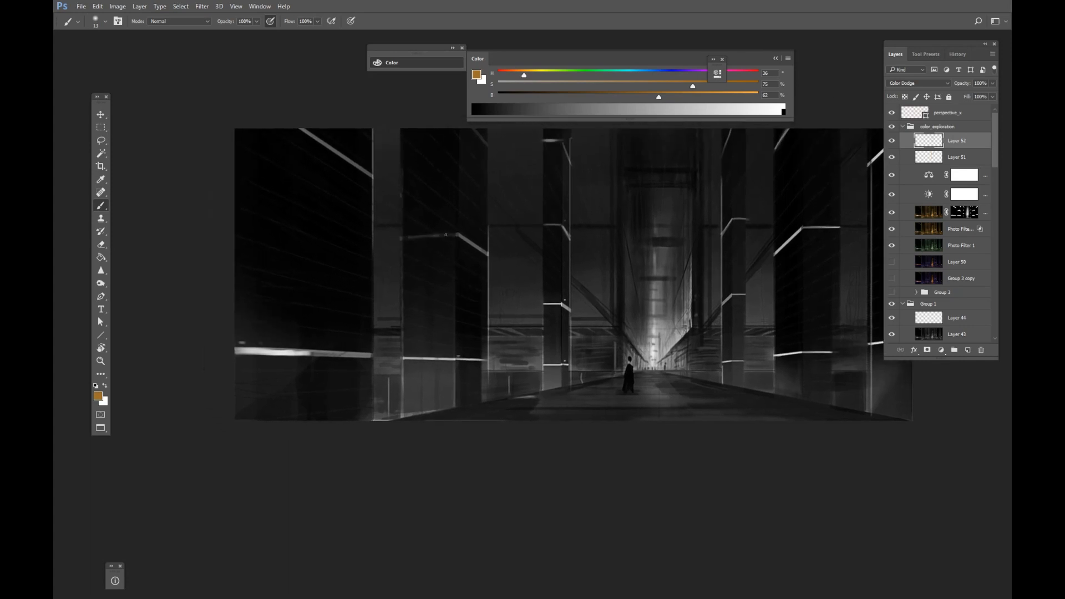
Switch to a white foreground, paint a light stroke on the left pillar's edge and fade it to 57%.
{"action": "key", "text": "d"}
{"action": "key", "text": "alt+d"}
{"action": "key", "text": "Escape"}
{"action": "key", "text": "Escape"}
{"action": "key", "text": "x"}
{"action": "mouse_move", "coordinate": [453, 234]}
{"action": "left_mouse_down"}
{"action": "mouse_move", "coordinate": [425, 238]}
{"action": "mouse_move", "coordinate": [455, 235]}
{"action": "left_mouse_up"}
{"action": "key", "text": "ctrl+z"}
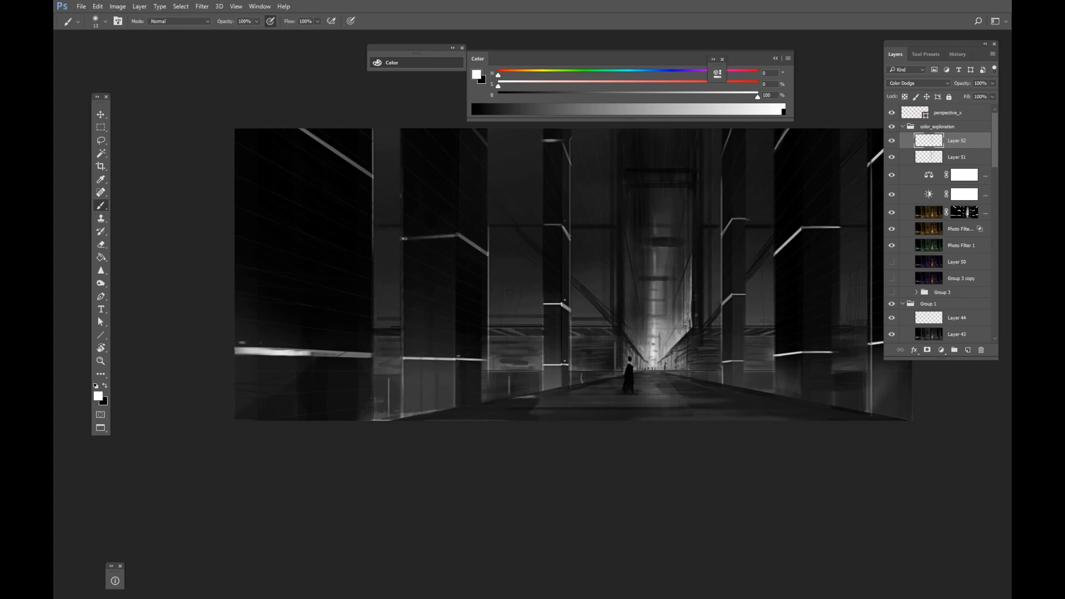
{"action": "key", "text": "ctrl+shift+f"}
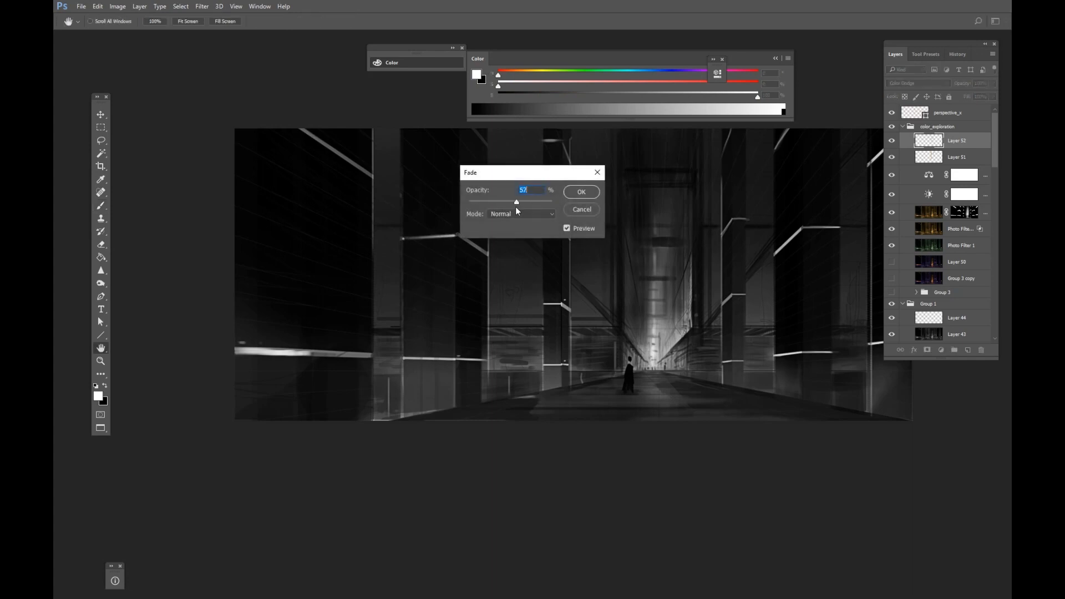
{"action": "key", "text": "Return"}
Try dodging a light stroke into the corridor's centre and undo it.
{"action": "left_click_drag", "start_coordinate": [477, 105], "coordinate": [511, 250]}
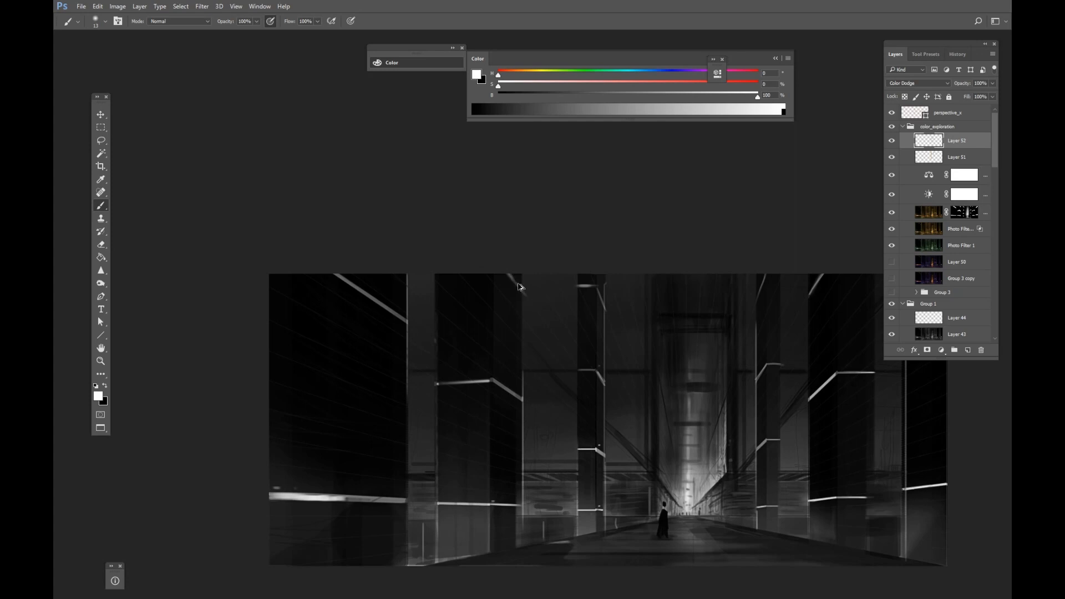
{"action": "left_click_drag", "start_coordinate": [537, 356], "coordinate": [568, 230]}
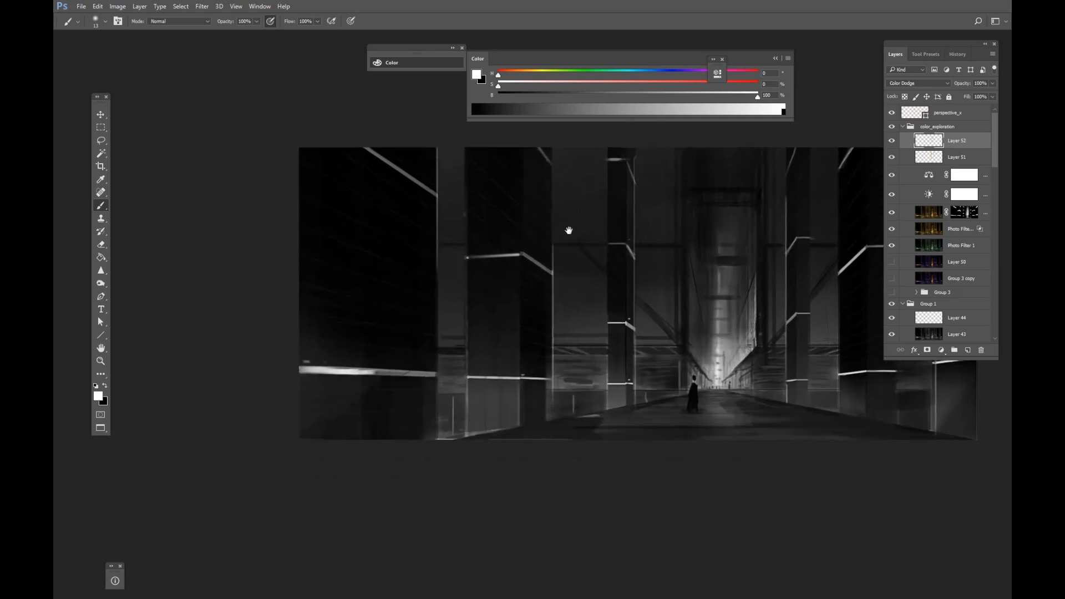
{"action": "left_click_drag", "start_coordinate": [720, 292], "coordinate": [594, 303]}
{"action": "left_click_drag", "start_coordinate": [598, 304], "coordinate": [588, 309]}
{"action": "mouse_move", "coordinate": [671, 291]}
{"action": "left_mouse_down"}
{"action": "mouse_move", "coordinate": [607, 282]}
{"action": "mouse_move", "coordinate": [595, 294]}
{"action": "left_mouse_up"}
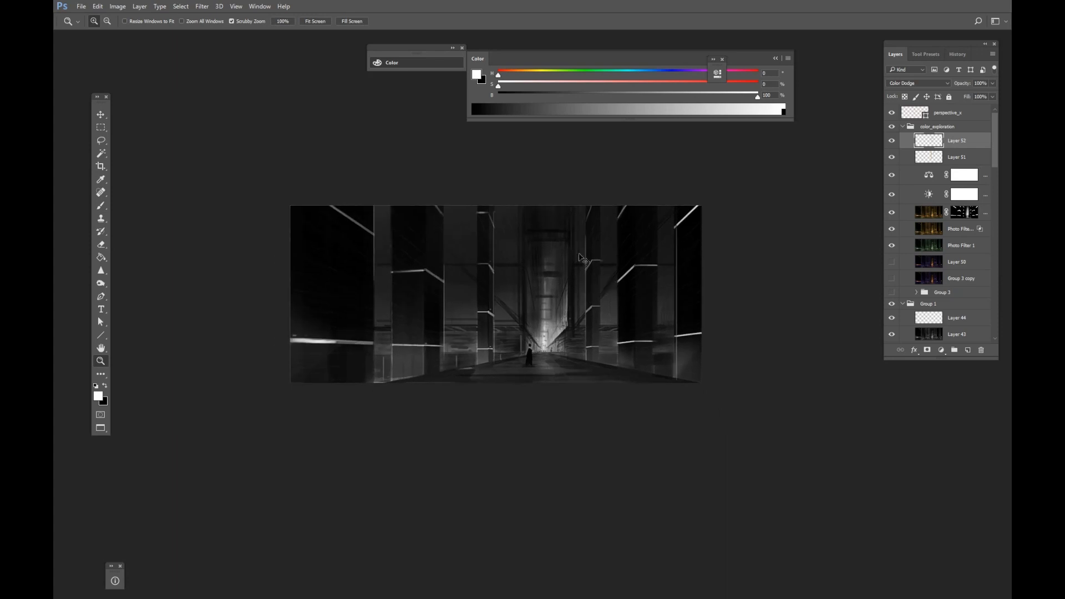
{"action": "mouse_move", "coordinate": [547, 252]}
{"action": "left_mouse_down"}
{"action": "mouse_move", "coordinate": [577, 221]}
{"action": "mouse_move", "coordinate": [524, 232]}
{"action": "left_mouse_up"}
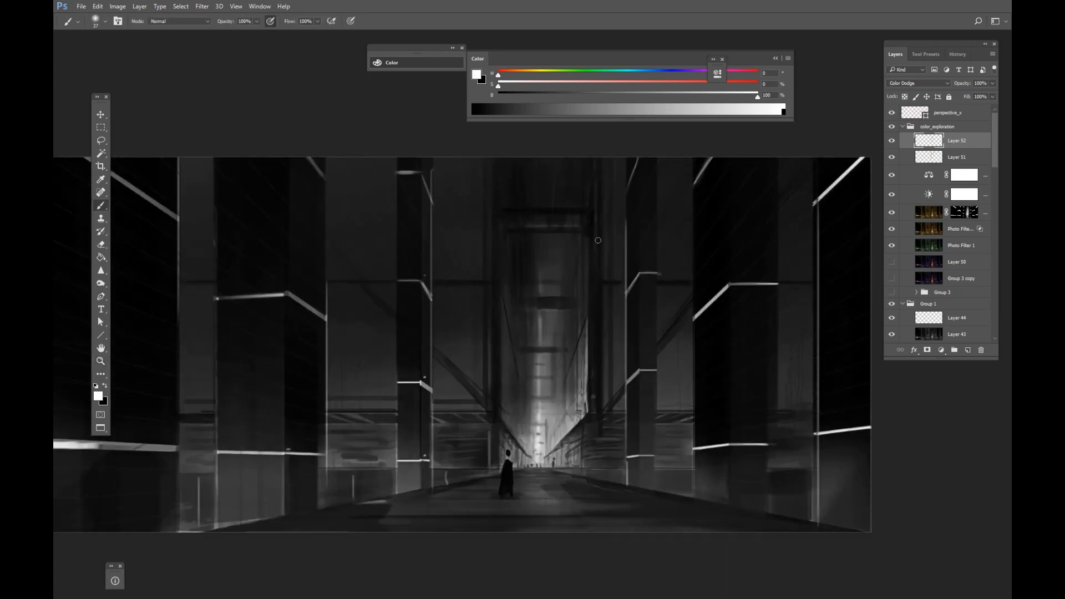
{"action": "mouse_move", "coordinate": [585, 355]}
{"action": "left_mouse_down"}
{"action": "mouse_move", "coordinate": [585, 244]}
{"action": "mouse_move", "coordinate": [583, 385]}
{"action": "left_mouse_up"}
{"action": "key", "text": "ctrl+z"}
Turn off the grayscale proof view and hide the perspective_v guide layer.
{"action": "key", "text": "ctrl+y"}
{"action": "key", "text": "z"}
{"action": "left_click_drag", "start_coordinate": [608, 280], "coordinate": [508, 314]}
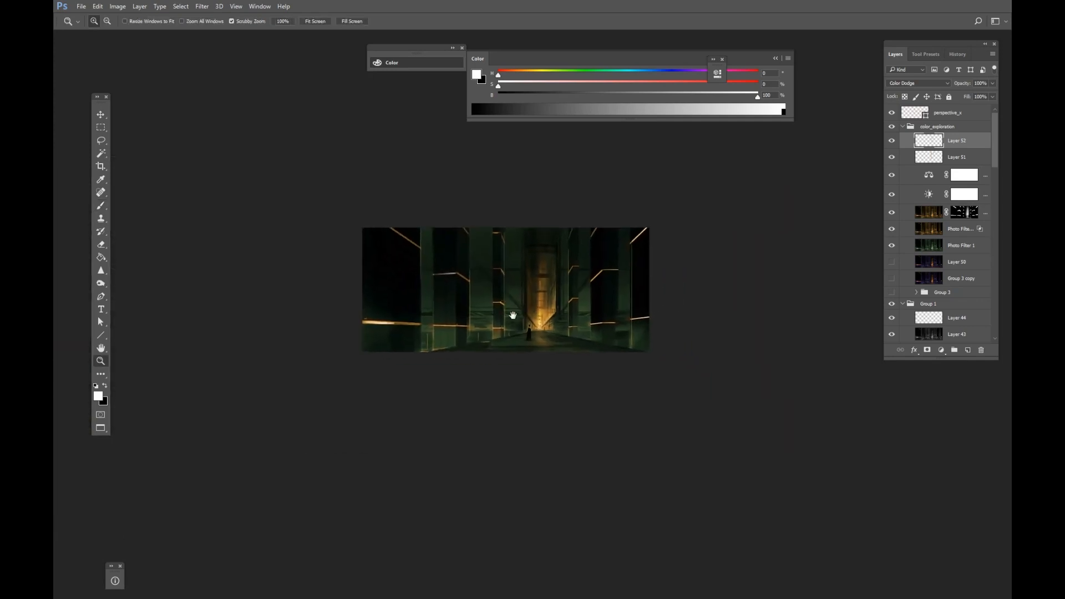
{"action": "left_click", "coordinate": [891, 116]}
Stamp all visible layers into a new layer and lower its highlights slightly with a Curves adjustment.
{"action": "key", "text": "m"}
{"action": "left_click_drag", "start_coordinate": [652, 195], "coordinate": [260, 439]}
{"action": "key", "text": "ctrl+d"}
{"action": "key", "text": "ctrl+alt+shift+e"}
{"action": "key", "text": "ctrl+m"}
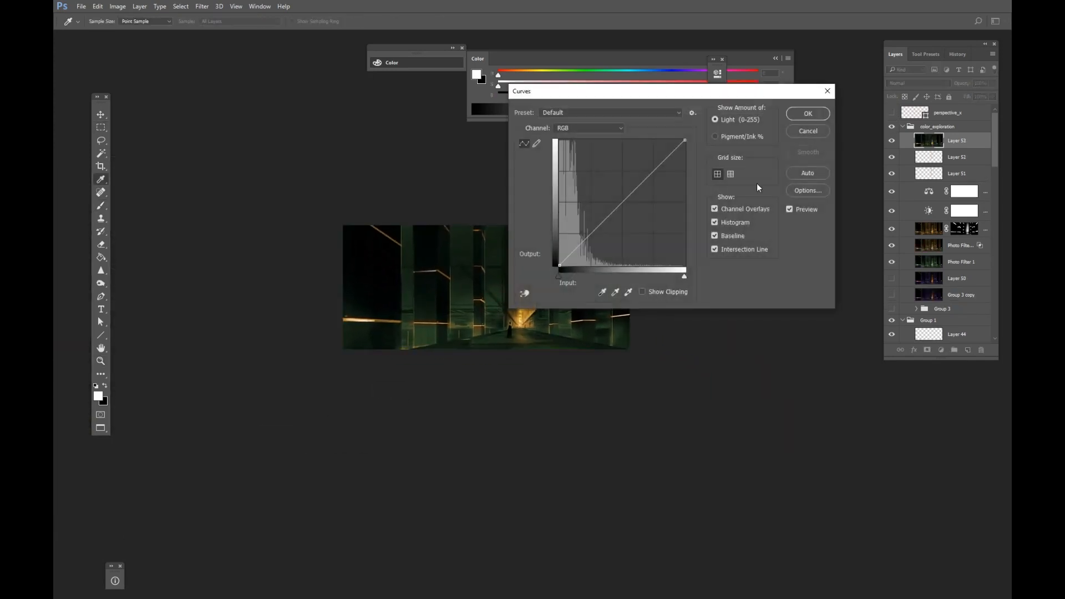
{"action": "left_click_drag", "start_coordinate": [712, 93], "coordinate": [899, 69]}
{"action": "left_click_drag", "start_coordinate": [748, 241], "coordinate": [742, 239]}
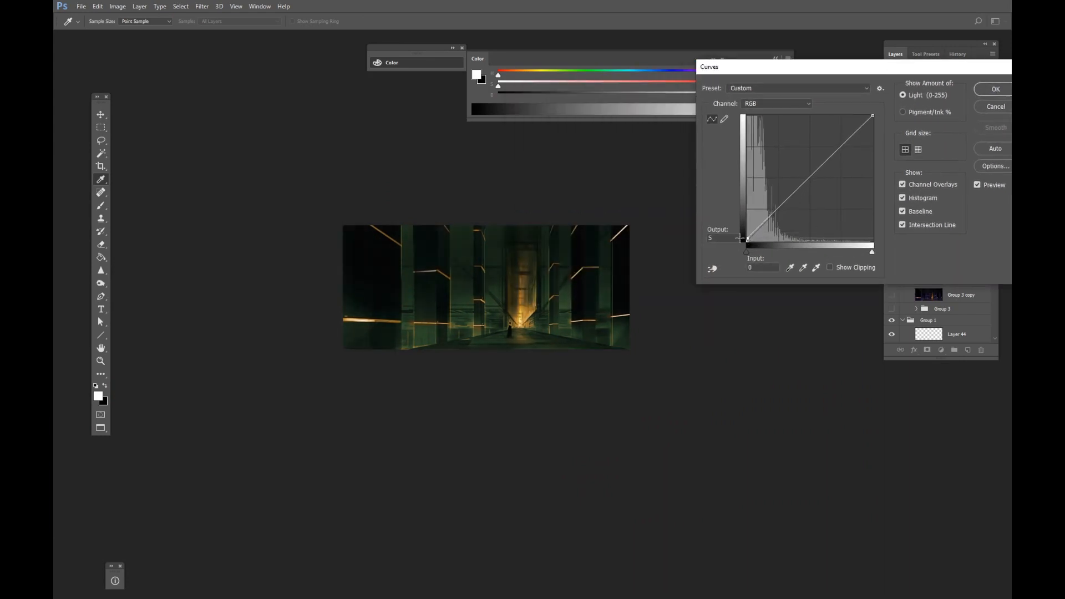
{"action": "left_click_drag", "start_coordinate": [872, 116], "coordinate": [863, 128]}
{"action": "left_click_drag", "start_coordinate": [793, 195], "coordinate": [794, 199]}
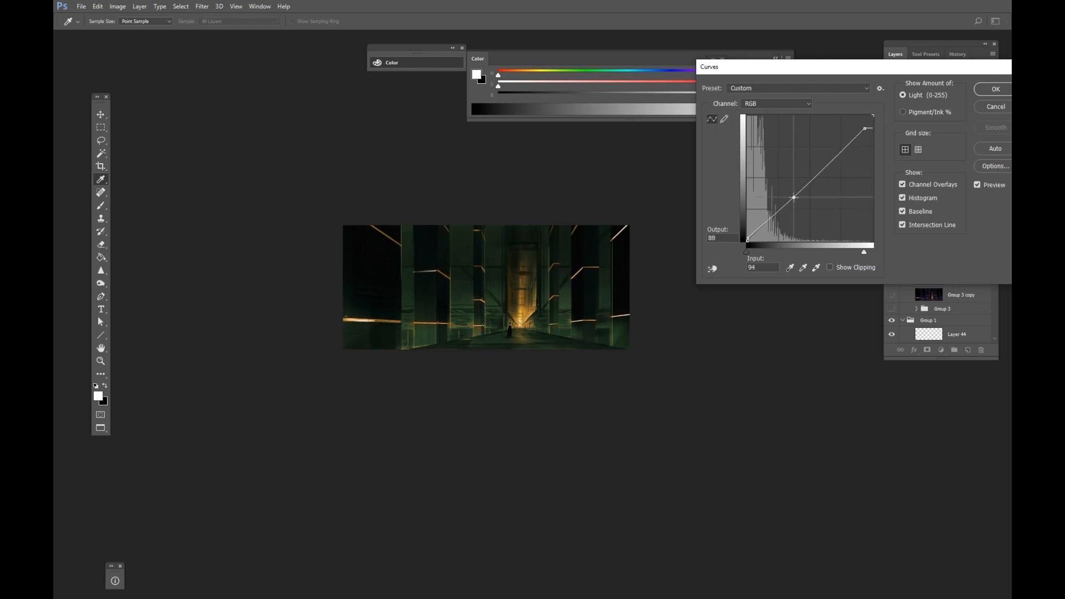
{"action": "left_click", "coordinate": [748, 239]}
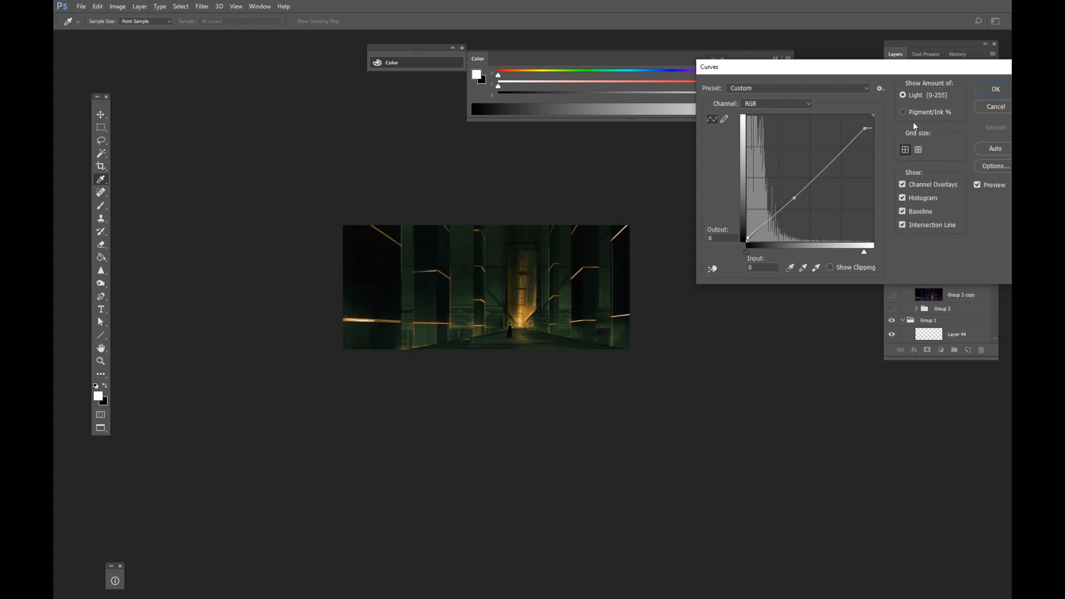
{"action": "left_click", "coordinate": [996, 89]}
Copy the stamped painting and paste it, scaled down, beneath the earlier version in the Untitled-1 comparison document.
{"action": "key", "text": "m"}
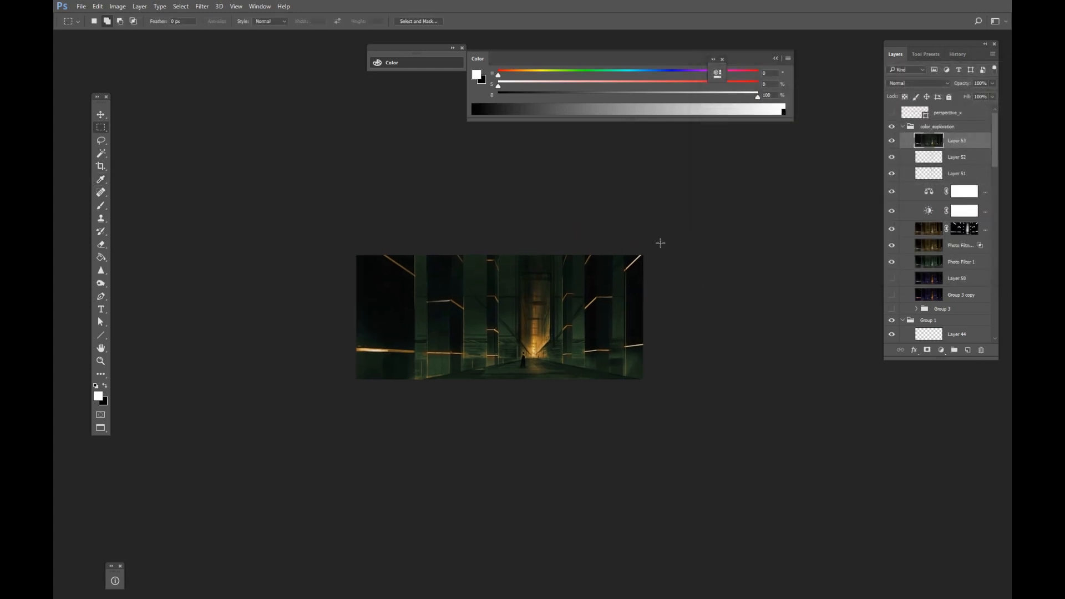
{"action": "left_click_drag", "start_coordinate": [659, 238], "coordinate": [283, 430]}
{"action": "key", "text": "f"}
{"action": "key", "text": "f"}
{"action": "key", "text": "g"}
{"action": "key", "text": "ctrl+c"}
{"action": "left_click", "coordinate": [314, 40]}
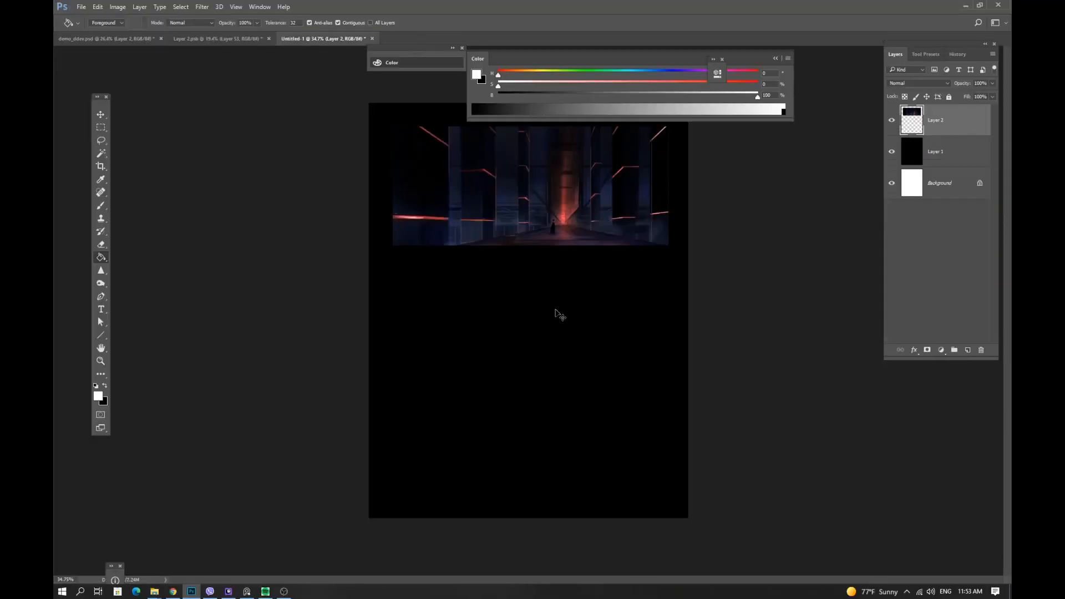
{"action": "key", "text": "ctrl+v"}
{"action": "key", "text": "ctrl+t"}
{"action": "left_click_drag", "start_coordinate": [447, 229], "coordinate": [471, 289]}
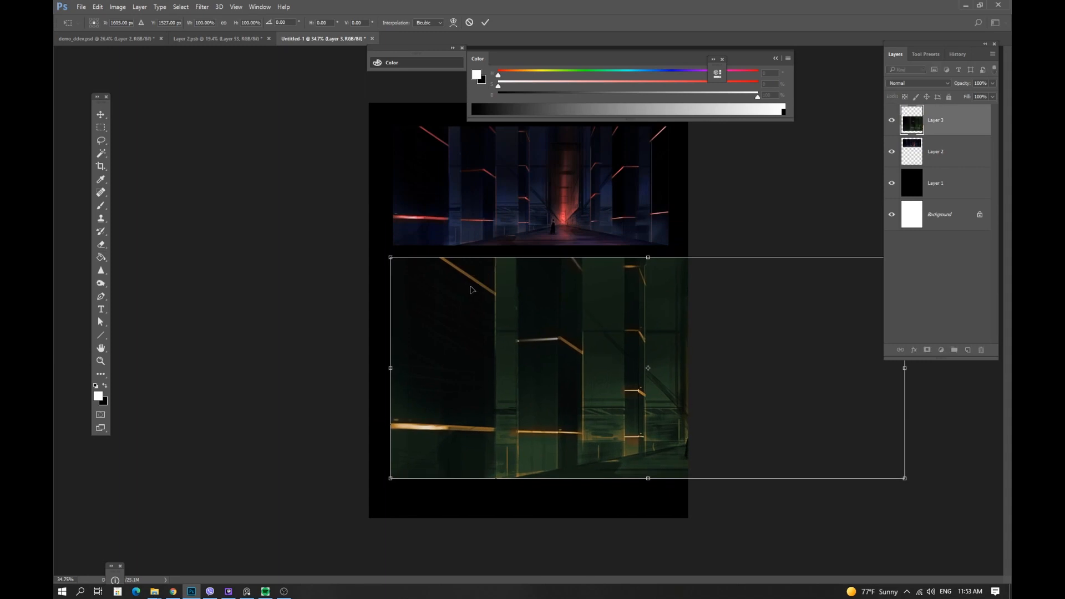
{"action": "left_click_drag", "start_coordinate": [903, 486], "coordinate": [660, 399]}
{"action": "key", "text": "Return"}
Move Layer 50 to the top of the color_exploration group, make it visible and set its opacity to 40%.
{"action": "key", "text": "g"}
{"action": "key", "text": "v"}
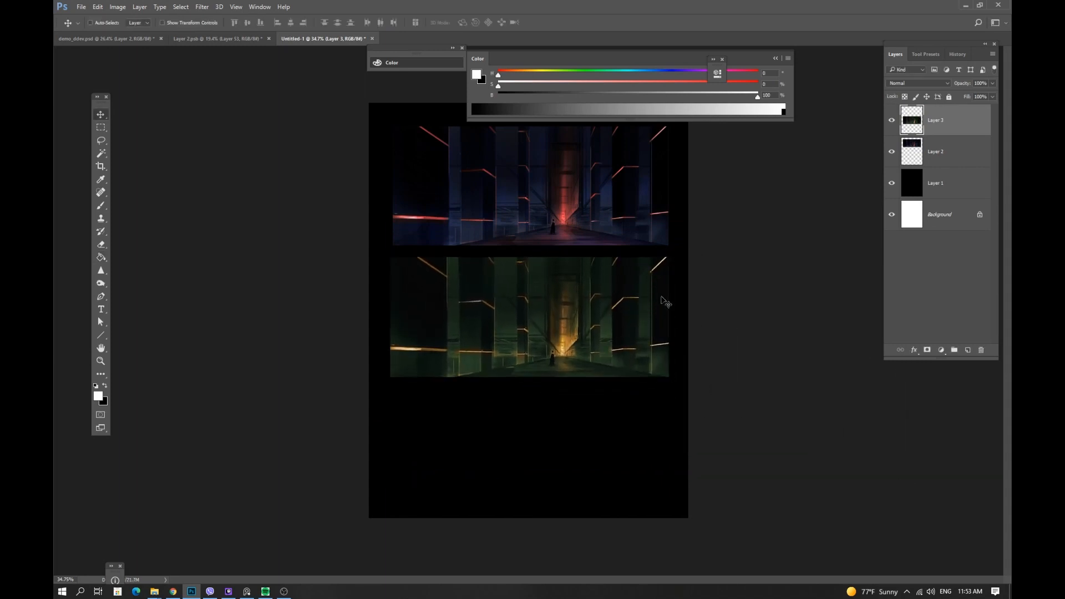
{"action": "left_click", "coordinate": [208, 38]}
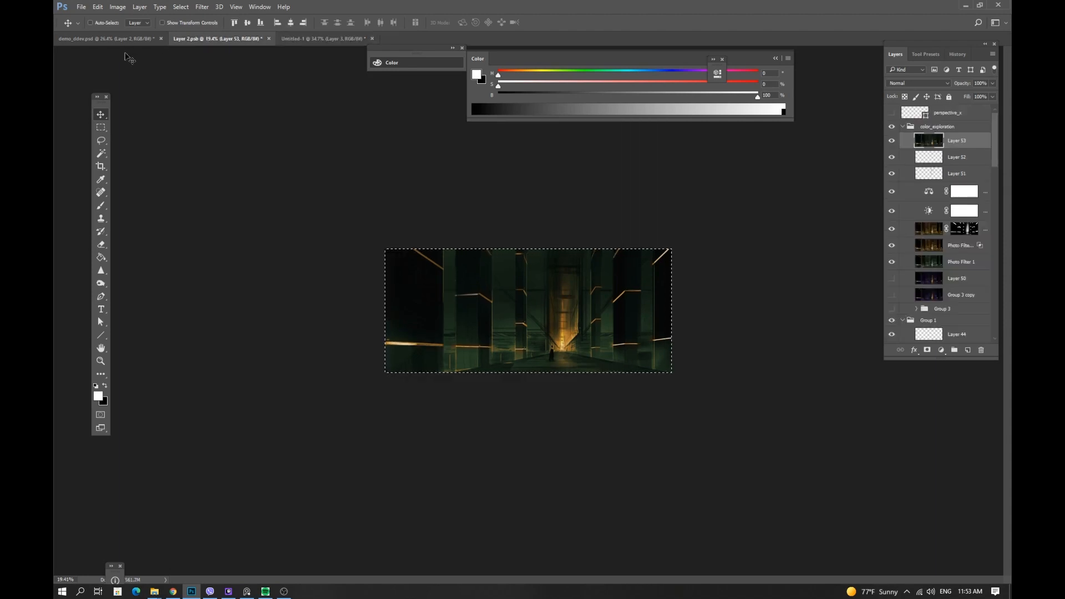
{"action": "left_click", "coordinate": [965, 265]}
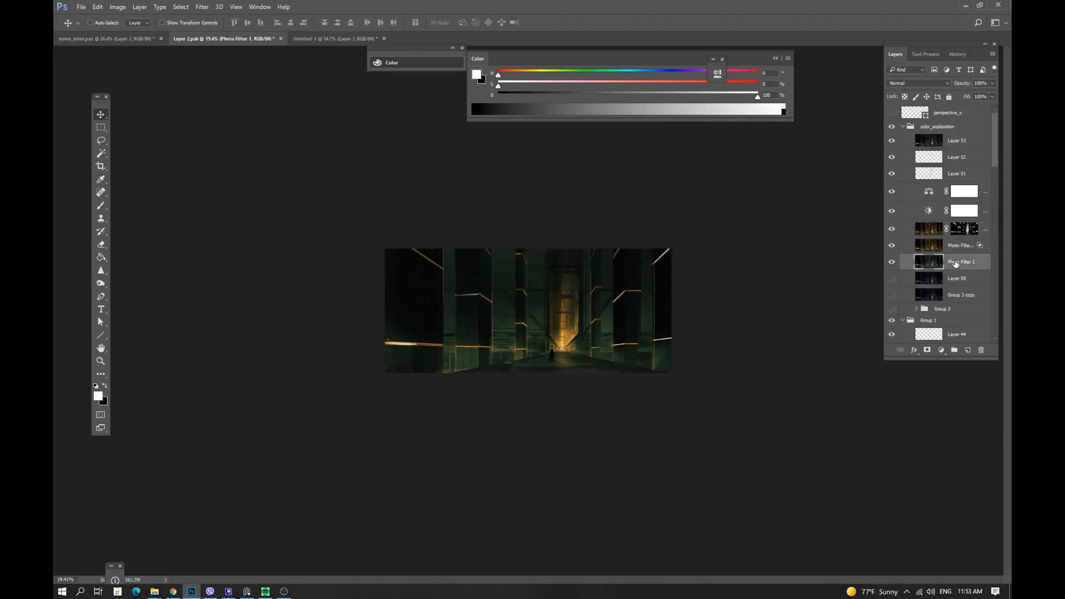
{"action": "left_click_drag", "start_coordinate": [963, 276], "coordinate": [899, 136]}
{"action": "left_click", "coordinate": [892, 140]}
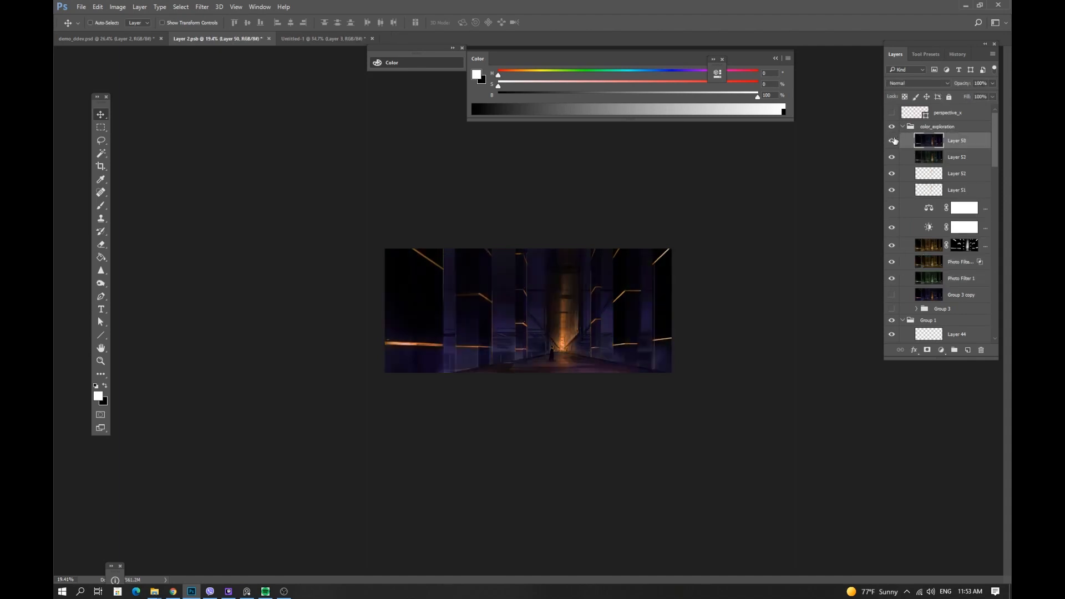
{"action": "left_click", "coordinate": [893, 140]}
{"action": "left_click", "coordinate": [893, 140]}
{"action": "left_click_drag", "start_coordinate": [978, 94], "coordinate": [970, 96]}
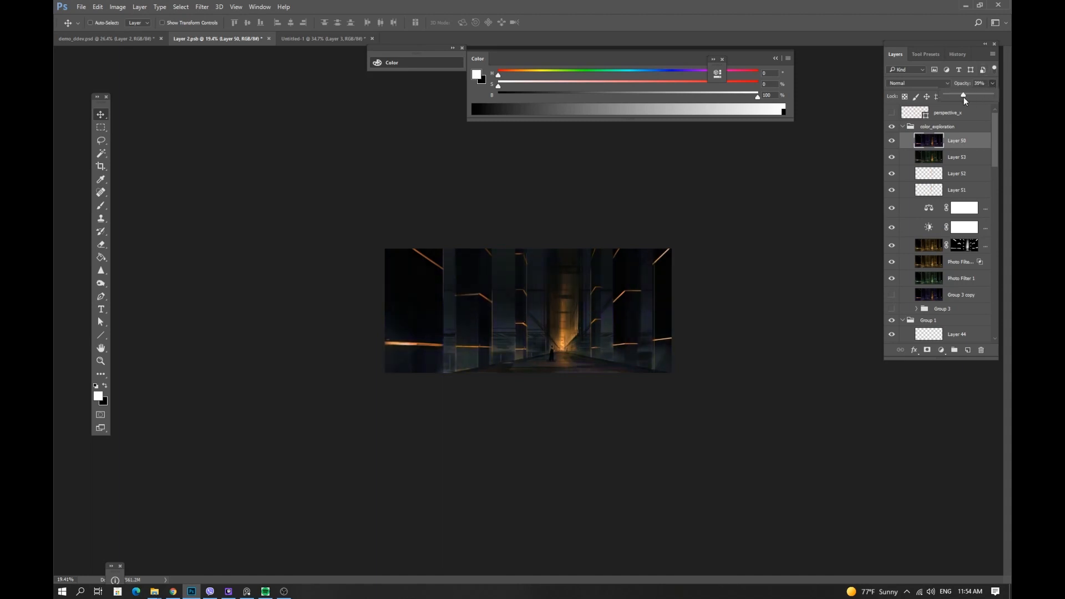
{"action": "left_click_drag", "start_coordinate": [965, 102], "coordinate": [964, 102]}
Try a Hue/Saturation adjustment on Layer 50's yellows and cancel it.
{"action": "key", "text": "z"}
{"action": "left_click_drag", "start_coordinate": [599, 305], "coordinate": [624, 303]}
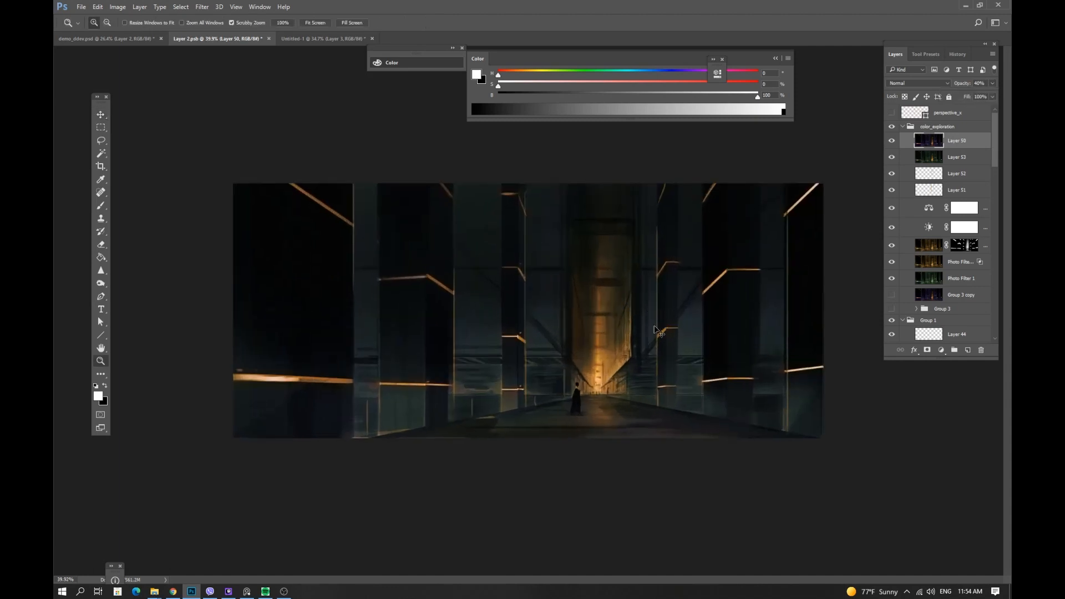
{"action": "key", "text": "i"}
{"action": "key", "text": "ctrl+u"}
{"action": "left_click", "coordinate": [913, 168]}
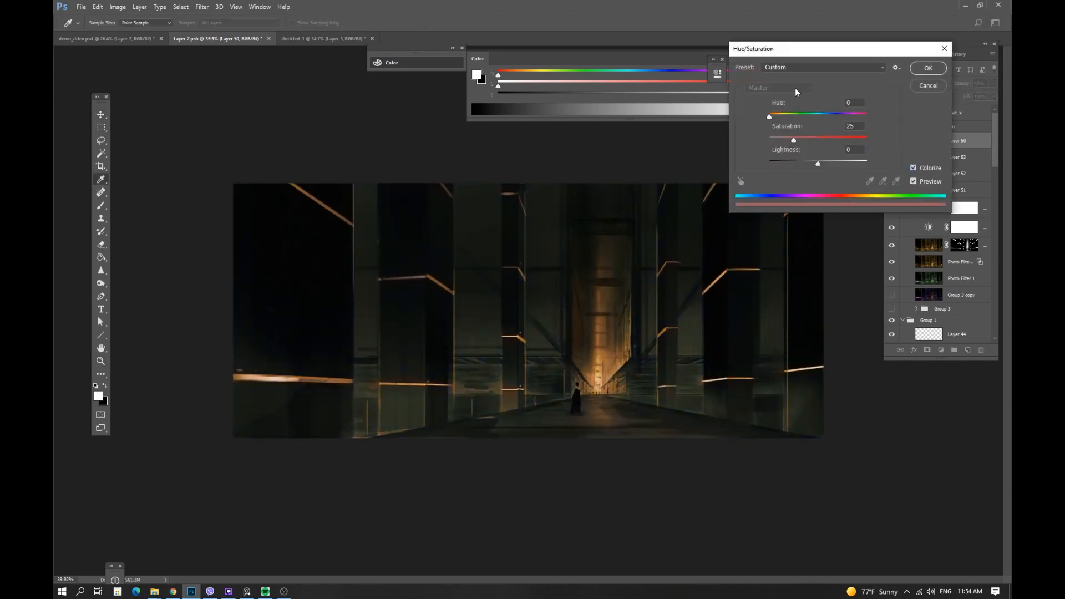
{"action": "left_click", "coordinate": [913, 168]}
{"action": "left_click", "coordinate": [777, 88]}
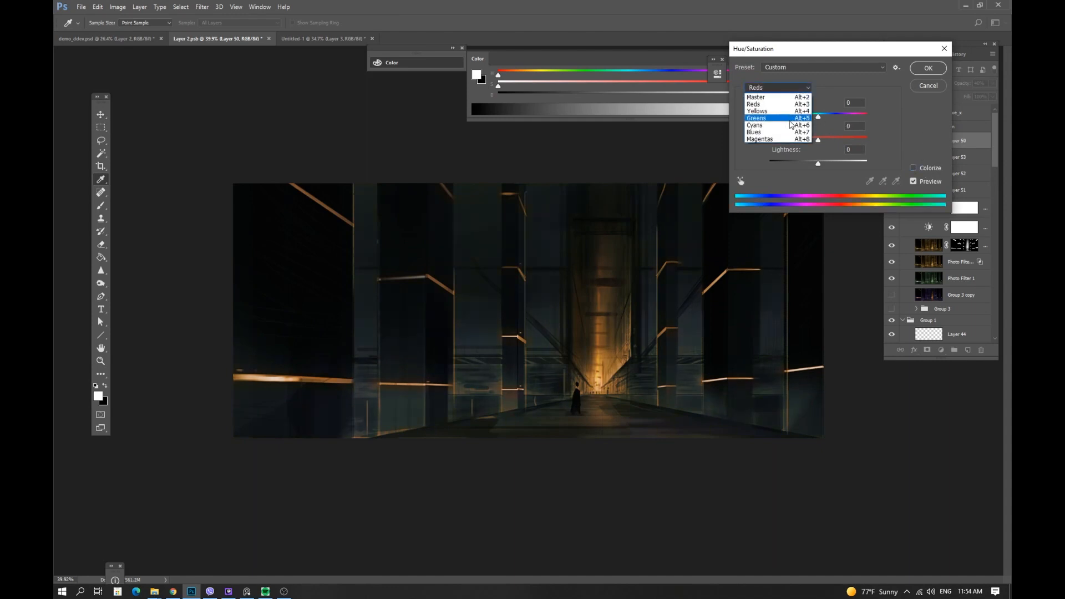
{"action": "left_click", "coordinate": [788, 111]}
{"action": "left_click_drag", "start_coordinate": [825, 118], "coordinate": [820, 140]}
{"action": "key", "text": "ctrl+z"}
{"action": "key", "text": "ctrl+z"}
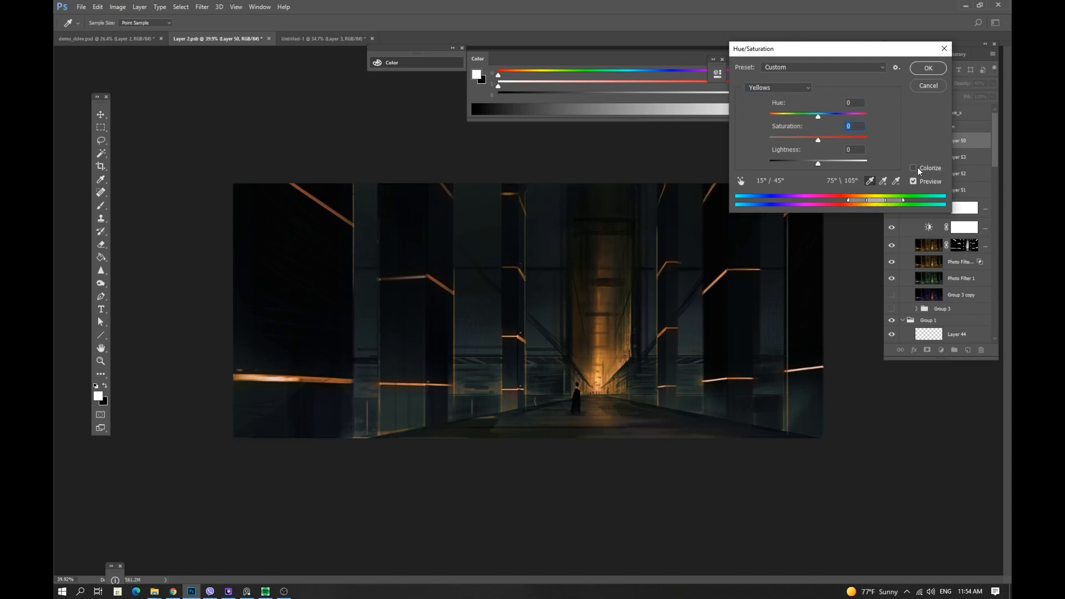
{"action": "left_click", "coordinate": [926, 87]}
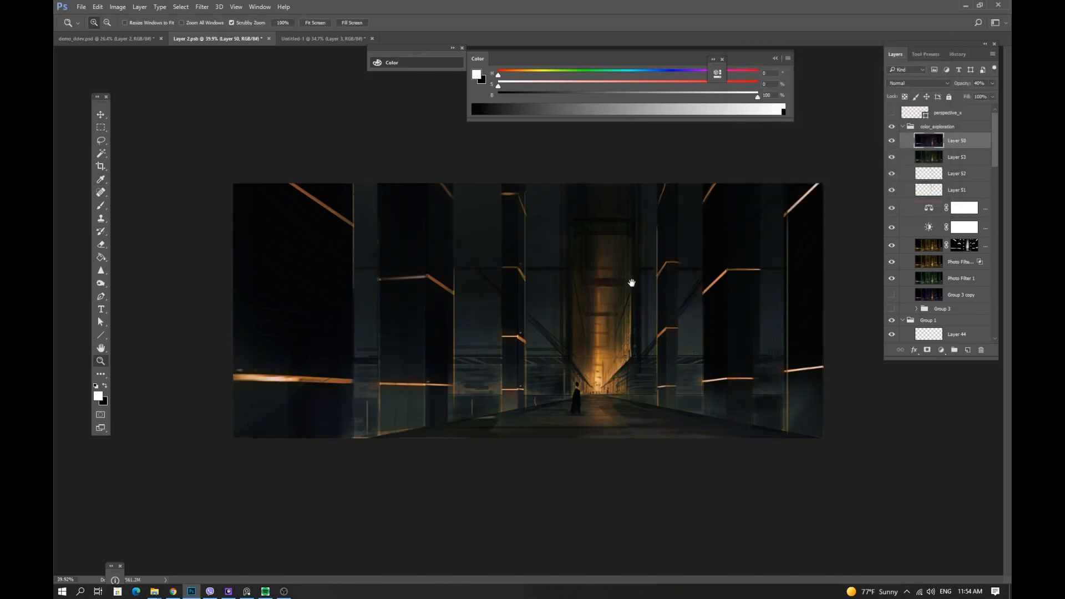
Stamp the visible layers into a new layer and group the exploration layers beneath it.
{"action": "left_click_drag", "start_coordinate": [631, 283], "coordinate": [645, 288]}
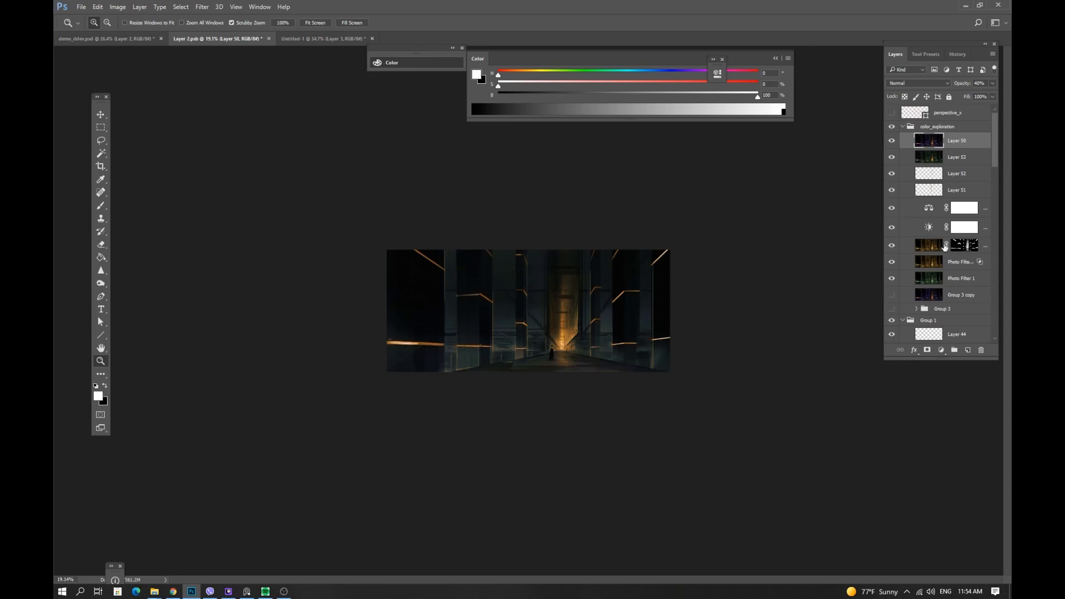
{"action": "left_click", "coordinate": [322, 40]}
{"action": "left_click", "coordinate": [223, 39]}
{"action": "key", "text": "m"}
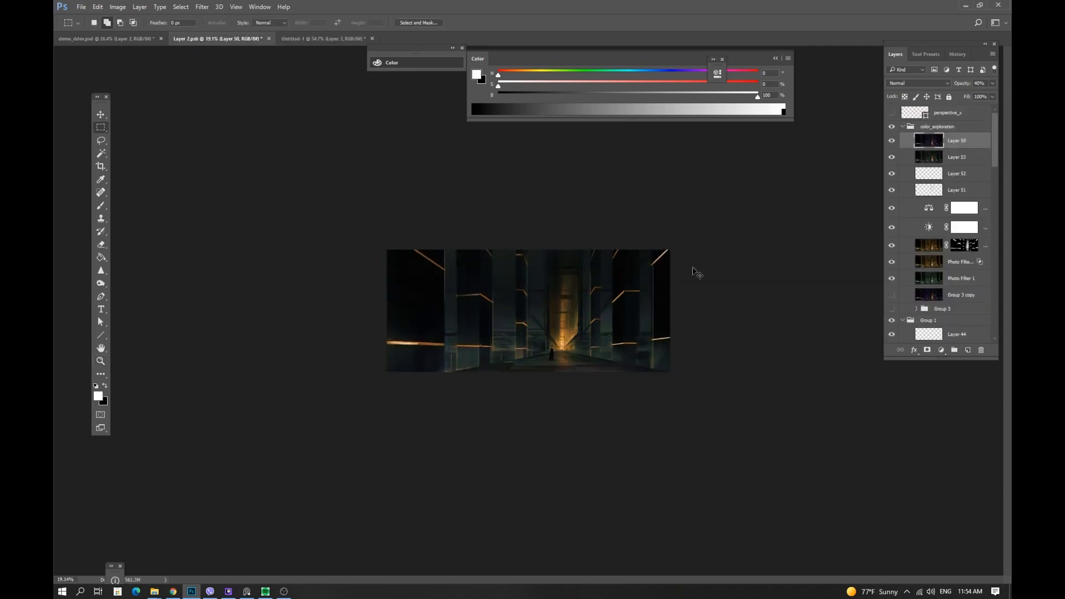
{"action": "key", "text": "ctrl+shift+alt+e"}
{"action": "left_click", "coordinate": [952, 162]}
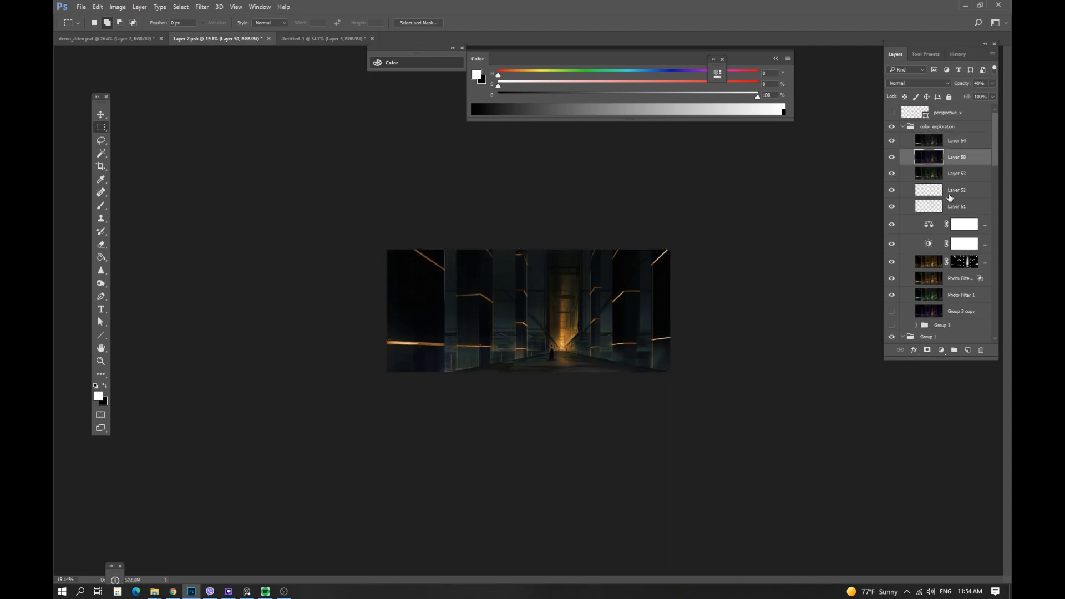
{"action": "left_click", "coordinate": [954, 142]}
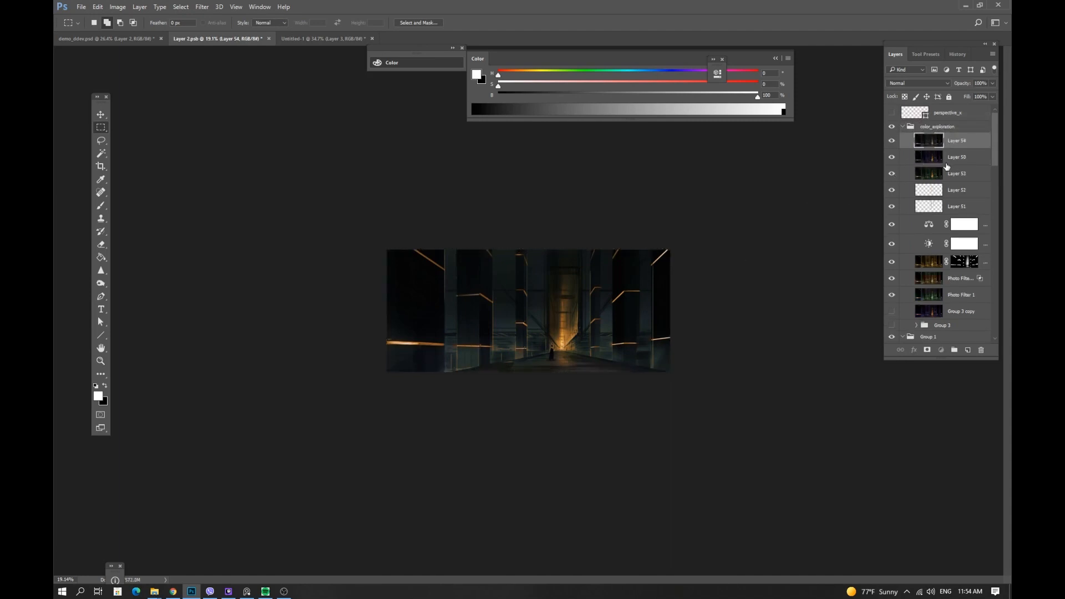
{"action": "left_click", "coordinate": [947, 161]}
{"action": "scroll", "coordinate": [957, 248], "scroll_direction": "down", "scroll_amount": 3}
{"action": "left_click", "coordinate": [963, 266], "text": "shift"}
{"action": "key", "text": "ctrl+g"}
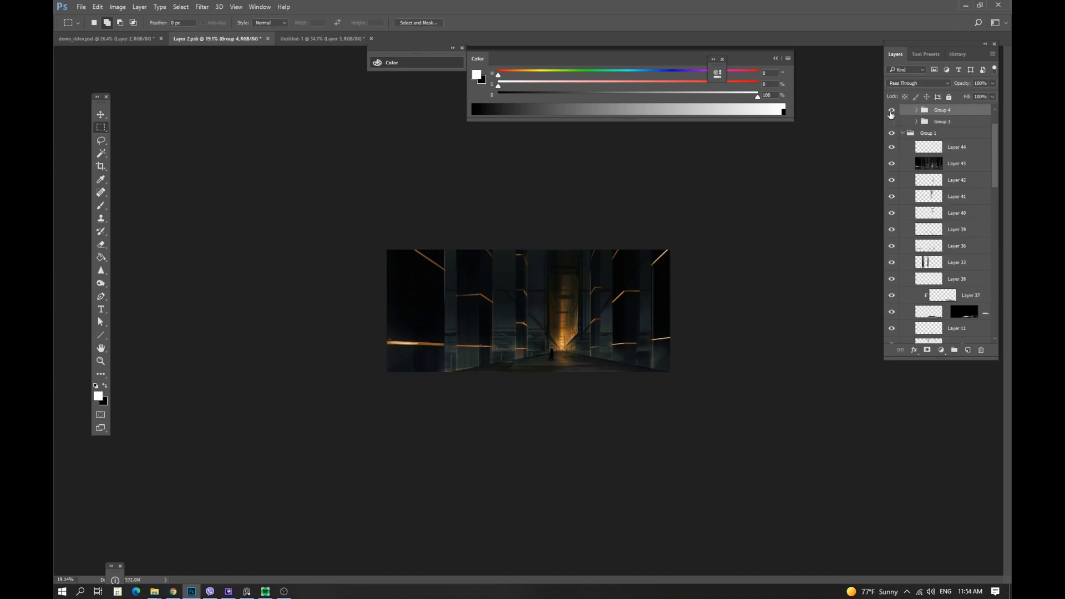
Try colorizing the stamped layer with Hue/Saturation and cancel it.
{"action": "key", "text": "z"}
{"action": "left_click_drag", "start_coordinate": [565, 331], "coordinate": [585, 327]}
{"action": "key", "text": "v"}
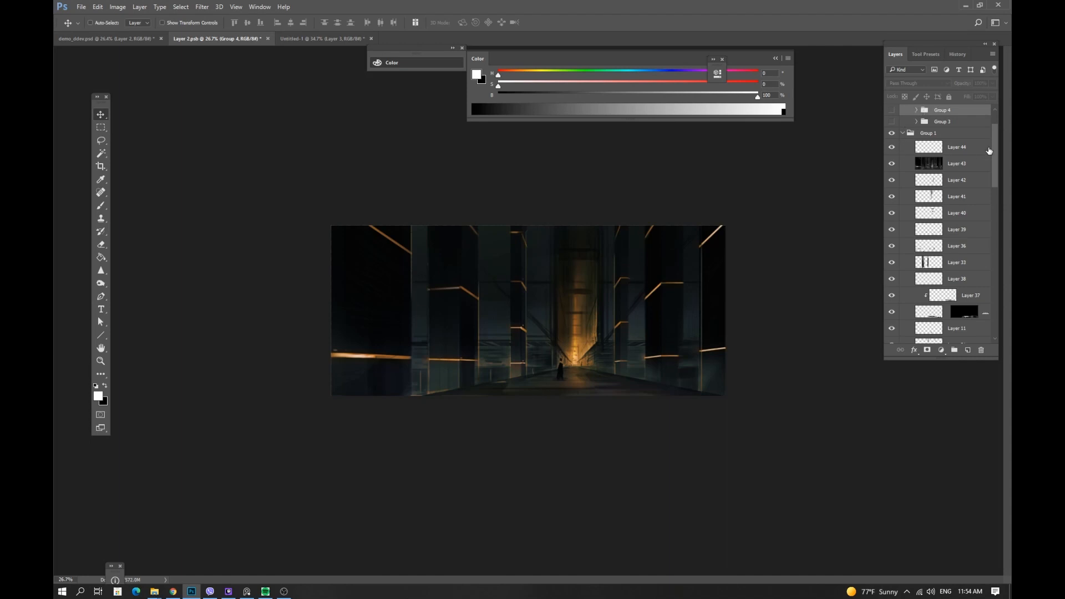
{"action": "scroll", "coordinate": [993, 138], "scroll_direction": "up", "scroll_amount": 2}
{"action": "left_click", "coordinate": [932, 139]}
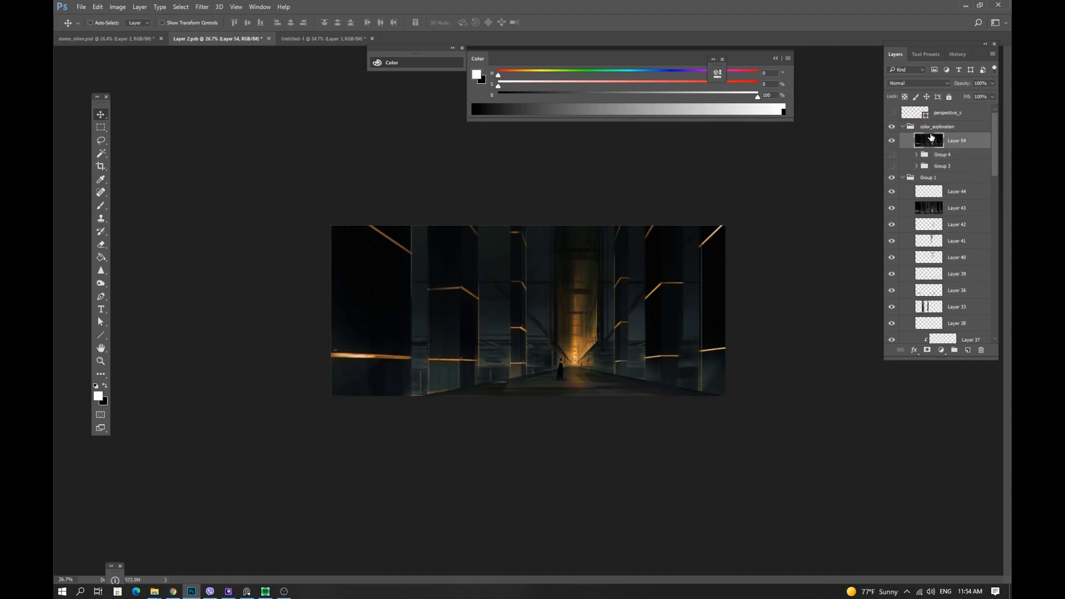
{"action": "key", "text": "ctrl+u"}
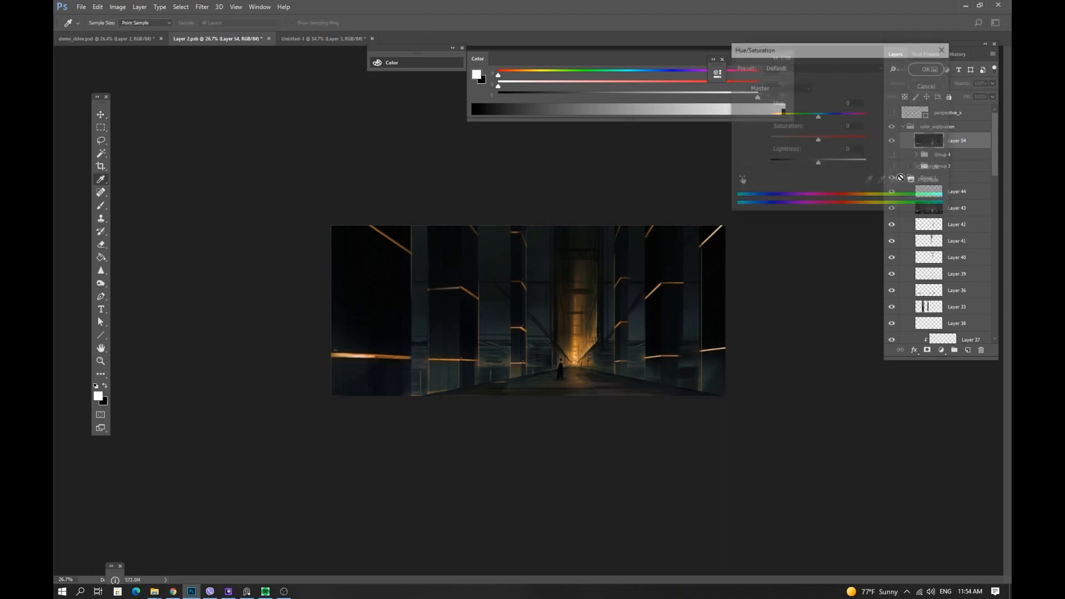
{"action": "left_click", "coordinate": [908, 167]}
{"action": "key", "text": "Escape"}
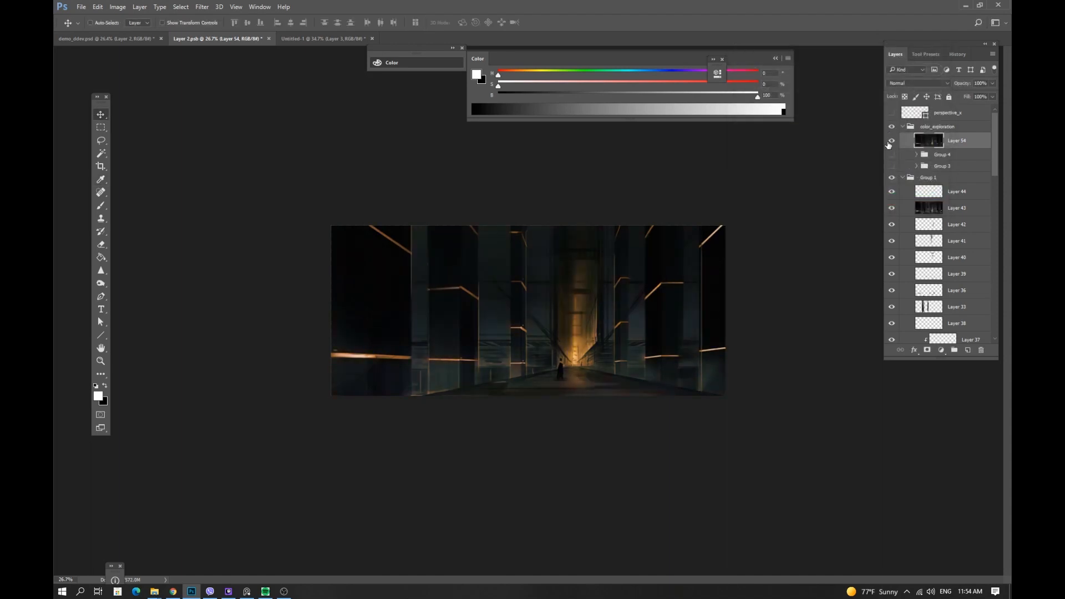
Duplicate Layer 54 and colorize the copy with Hue/Saturation to give the corridor a purple tint.
{"action": "key", "text": "ctrl+j"}
{"action": "key", "text": "ctrl+u"}
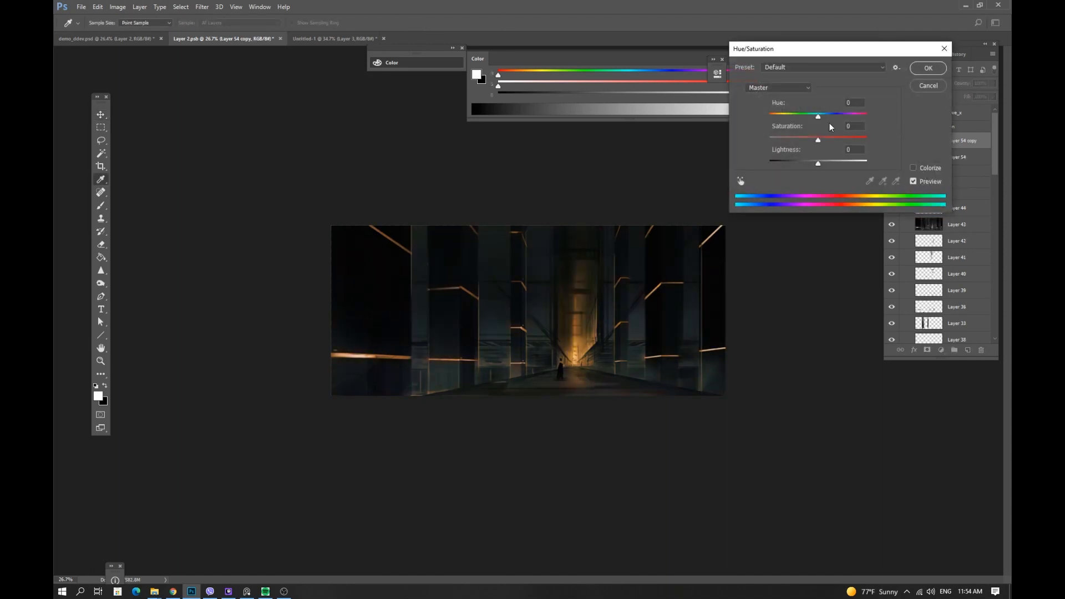
{"action": "left_click", "coordinate": [914, 168]}
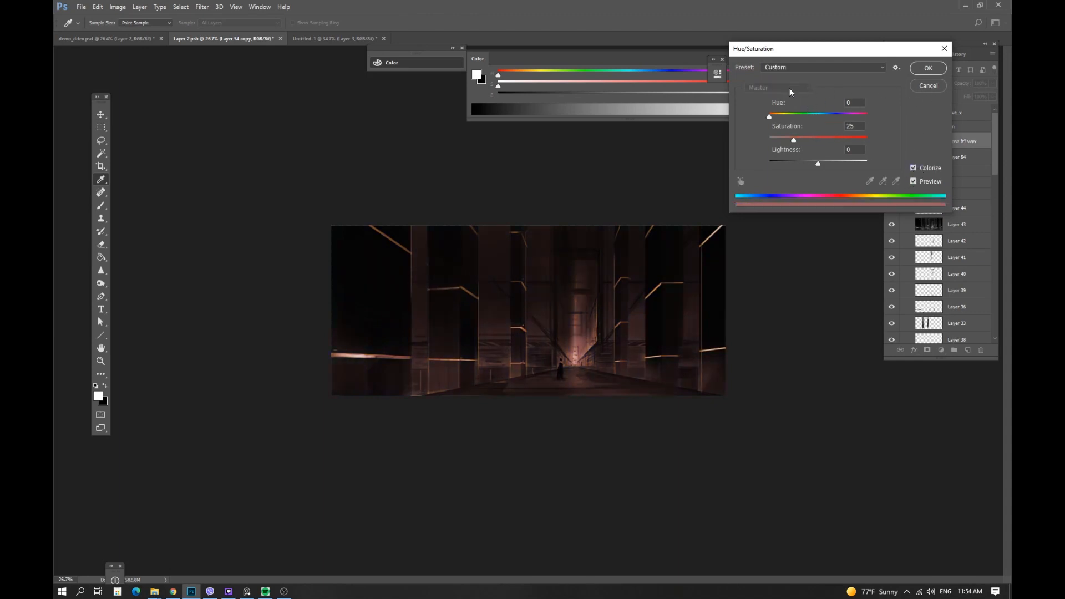
{"action": "left_click_drag", "start_coordinate": [809, 117], "coordinate": [837, 119]}
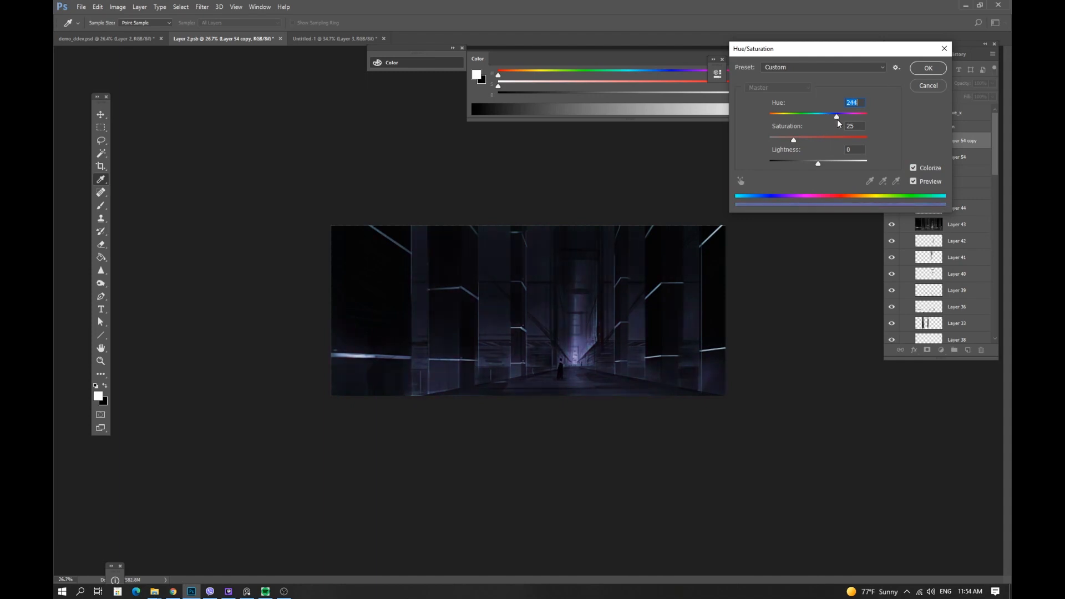
{"action": "left_click", "coordinate": [798, 140]}
{"action": "left_click_drag", "start_coordinate": [802, 139], "coordinate": [800, 139]}
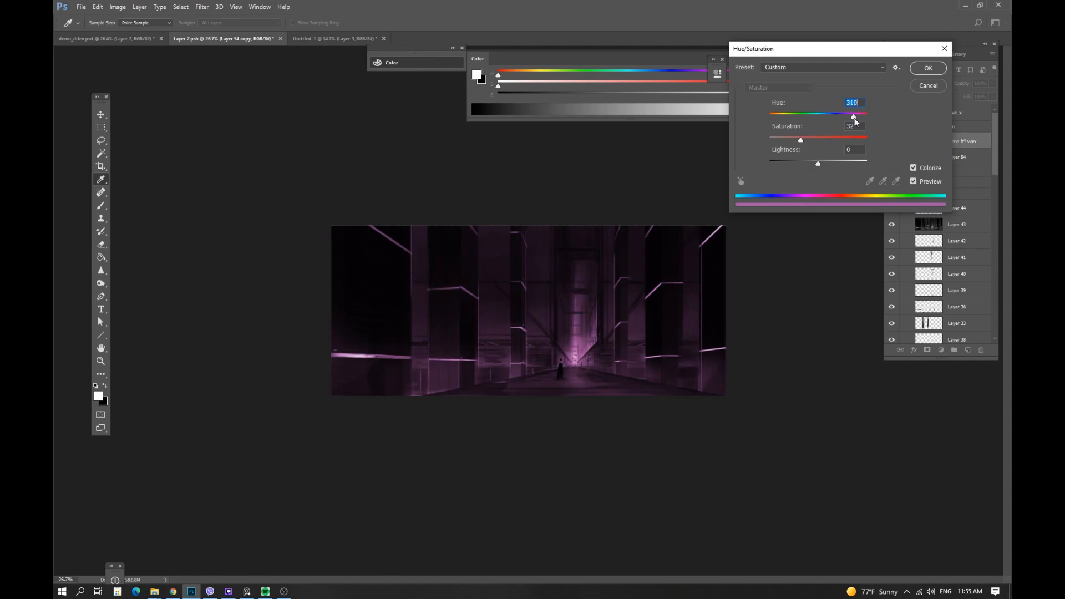
{"action": "left_click", "coordinate": [928, 67]}
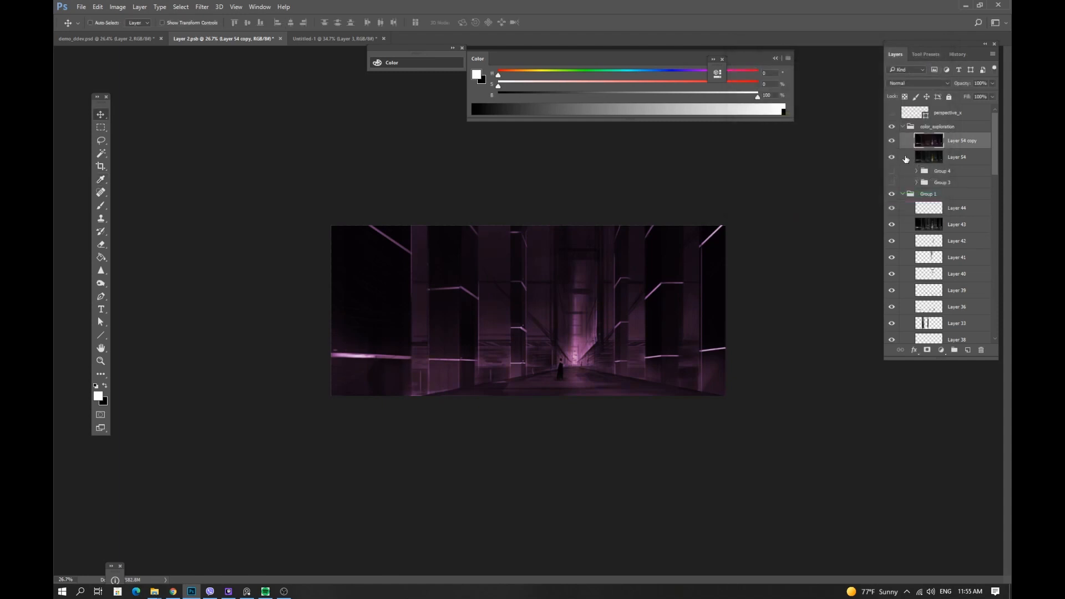
Compare the purple copy against the original, then split its underlying-layer Blend If black slider to 44/75.
{"action": "left_click", "coordinate": [892, 141]}
{"action": "left_click", "coordinate": [891, 141]}
{"action": "left_click", "coordinate": [891, 140]}
{"action": "left_click", "coordinate": [891, 140]}
{"action": "double_click", "coordinate": [908, 147]}
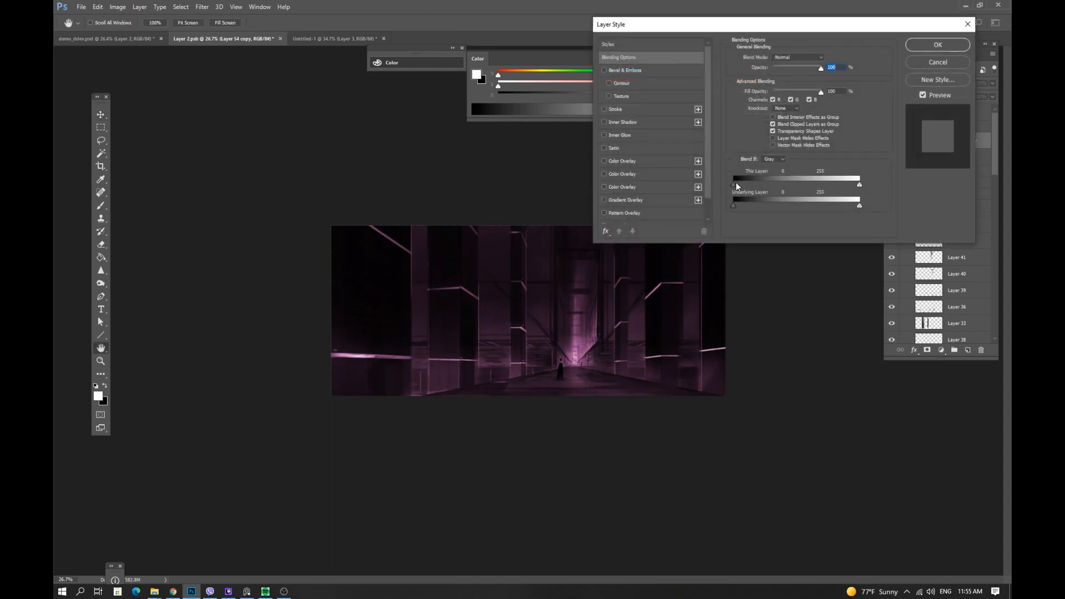
{"action": "mouse_move", "coordinate": [733, 206]}
{"action": "left_mouse_down"}
{"action": "mouse_move", "coordinate": [763, 206]}
{"action": "mouse_move", "coordinate": [754, 205]}
{"action": "left_mouse_up"}
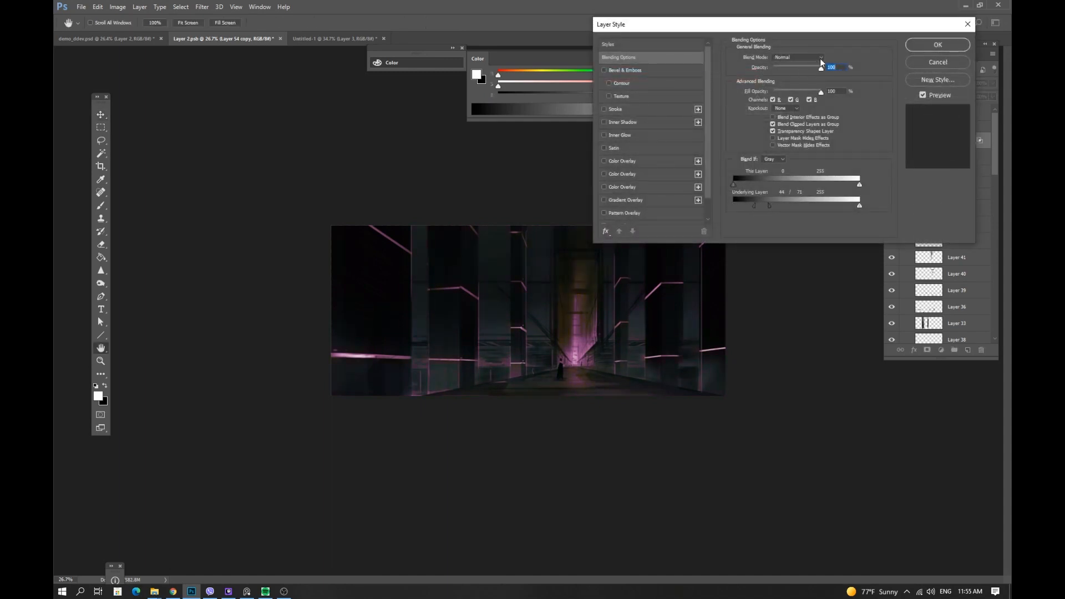
{"action": "left_click", "coordinate": [925, 61]}
Try the Color blend mode on the purple copy and switch it back to Normal.
{"action": "left_click", "coordinate": [929, 86]}
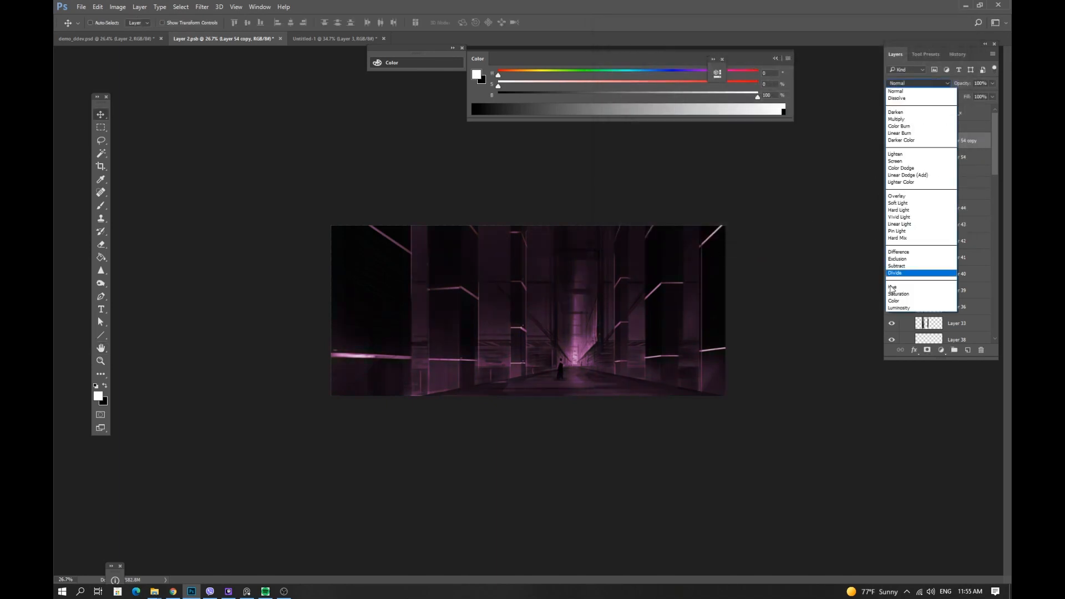
{"action": "left_click", "coordinate": [924, 303]}
{"action": "left_click", "coordinate": [922, 85]}
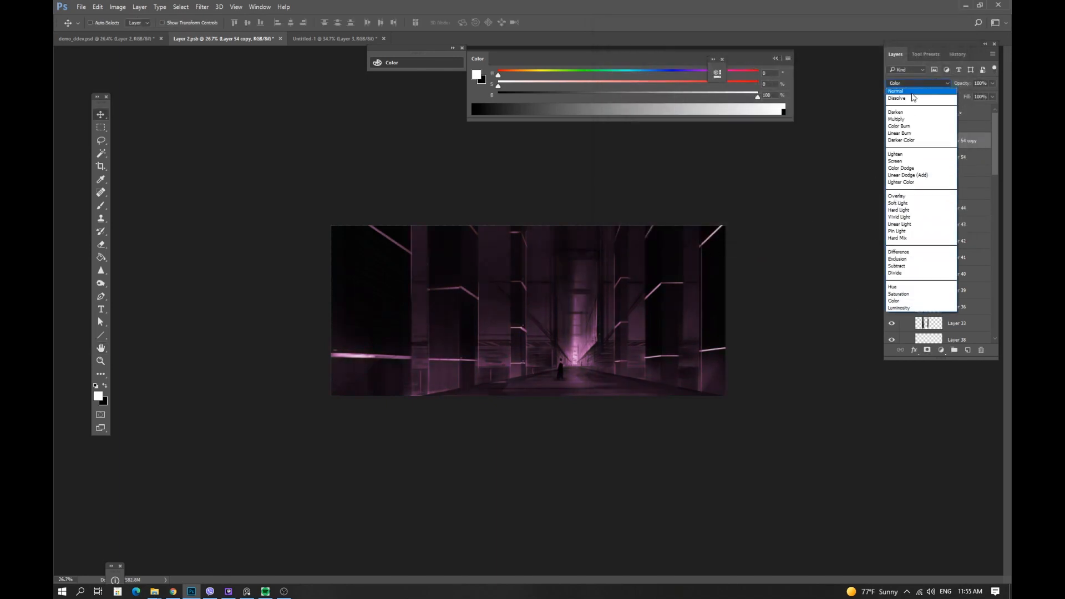
{"action": "left_click", "coordinate": [910, 92]}
Add a black layer mask to the purple copy and paint the purple glow back into the corridor's far end.
{"action": "left_click", "coordinate": [892, 141]}
{"action": "left_click", "coordinate": [892, 141]}
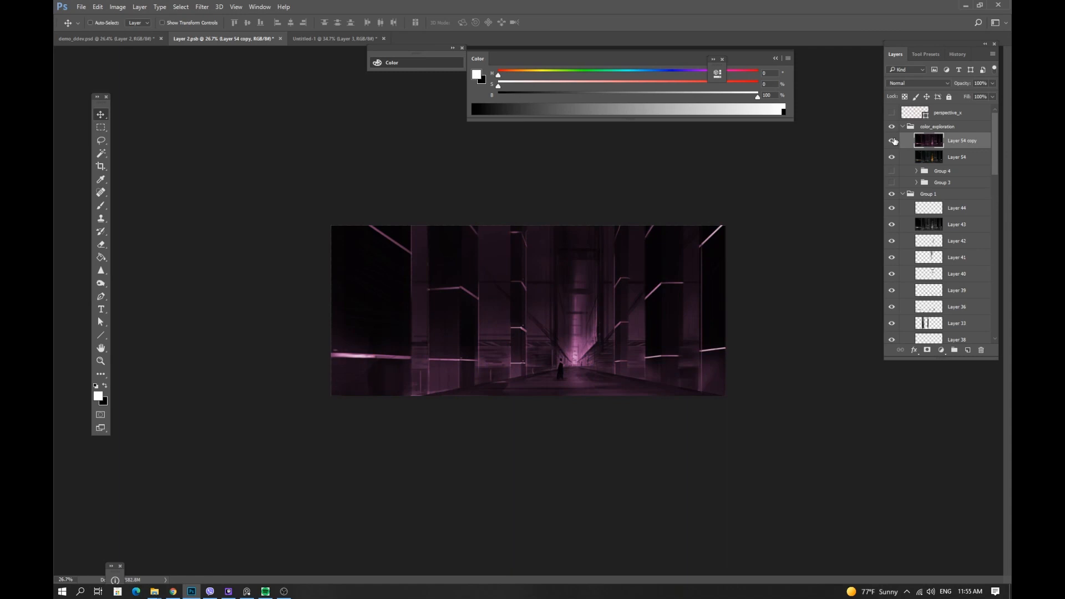
{"action": "key", "text": "e"}
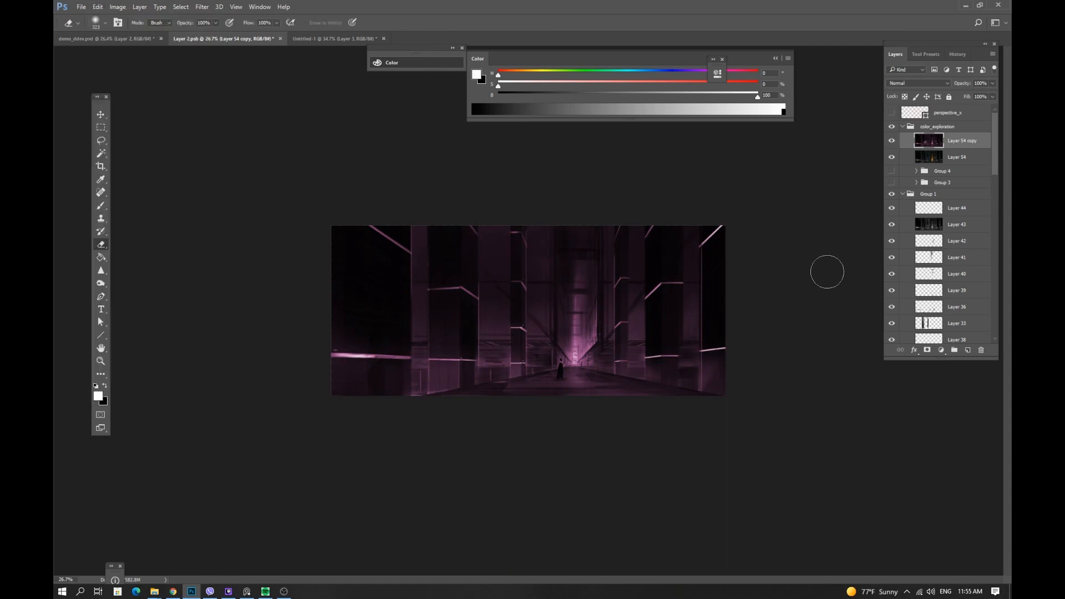
{"action": "key", "text": "v"}
{"action": "left_click", "coordinate": [926, 350], "text": "alt"}
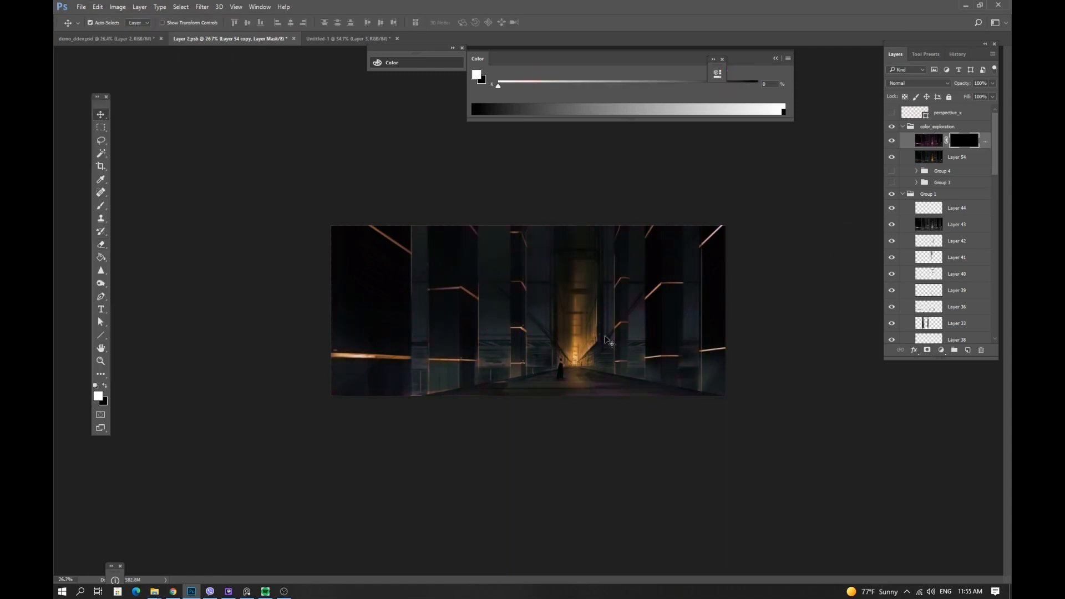
{"action": "key", "text": "b"}
{"action": "left_click_drag", "start_coordinate": [581, 334], "coordinate": [591, 334]}
{"action": "mouse_move", "coordinate": [575, 310]}
{"action": "left_mouse_down"}
{"action": "mouse_move", "coordinate": [574, 361]}
{"action": "mouse_move", "coordinate": [563, 313]}
{"action": "mouse_move", "coordinate": [578, 367]}
{"action": "mouse_move", "coordinate": [602, 335]}
{"action": "mouse_move", "coordinate": [587, 230]}
{"action": "mouse_move", "coordinate": [581, 297]}
{"action": "left_mouse_up"}
{"action": "left_click_drag", "start_coordinate": [658, 274], "coordinate": [642, 274]}
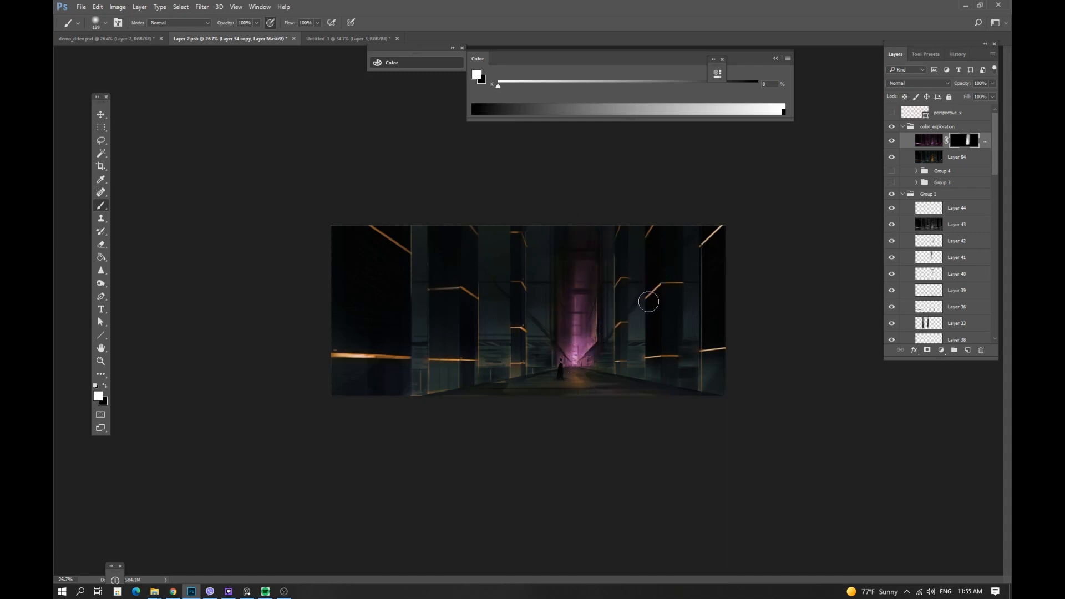
{"action": "left_click_drag", "start_coordinate": [714, 242], "coordinate": [704, 243]}
Recolour the masked copy blue by colorizing it with Hue/Saturation at hue 200 and saturation 47.
{"action": "left_click", "coordinate": [892, 141]}
{"action": "left_click", "coordinate": [892, 141]}
{"action": "left_click", "coordinate": [926, 142]}
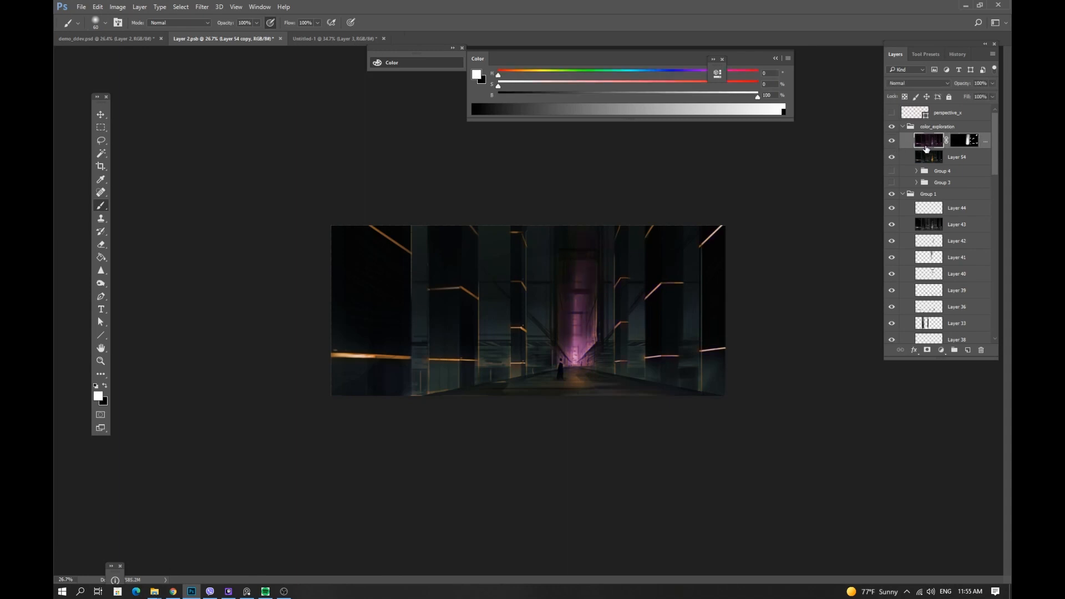
{"action": "key", "text": "i"}
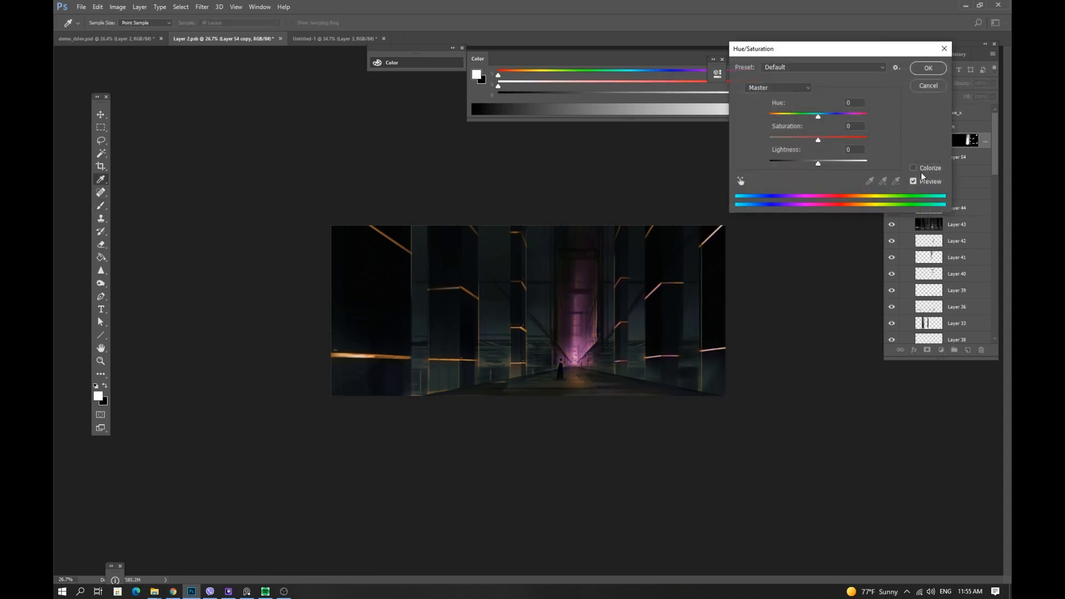
{"action": "left_click", "coordinate": [921, 168]}
{"action": "left_click_drag", "start_coordinate": [770, 116], "coordinate": [826, 118]}
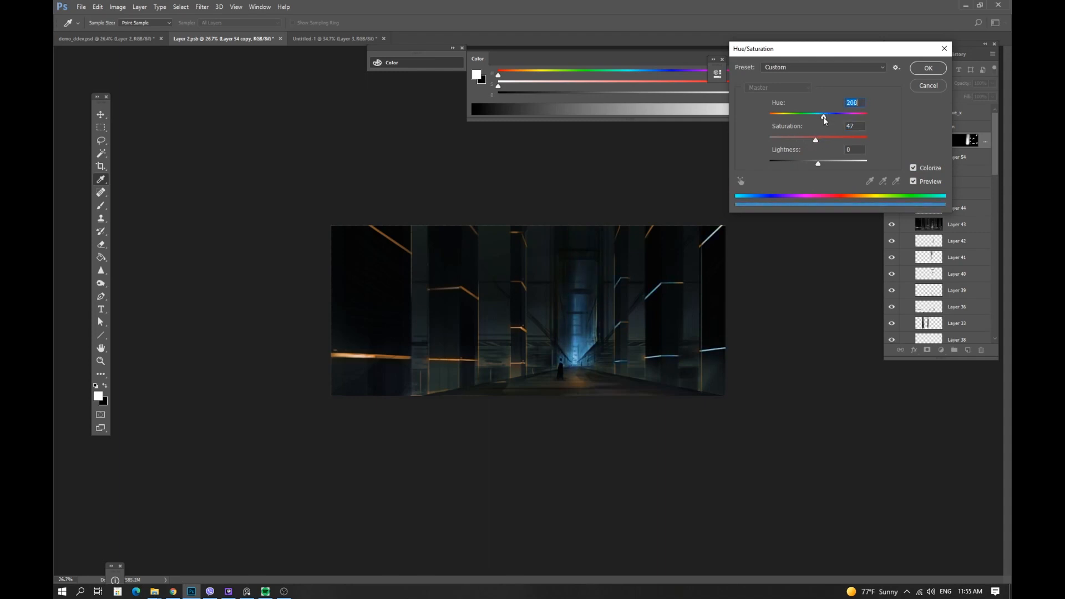
{"action": "left_click", "coordinate": [928, 68]}
Zoom into the right side and paint a stroke on the copy, then undo it.
{"action": "key", "text": "z"}
{"action": "left_click_drag", "start_coordinate": [654, 319], "coordinate": [707, 311]}
{"action": "key", "text": "b"}
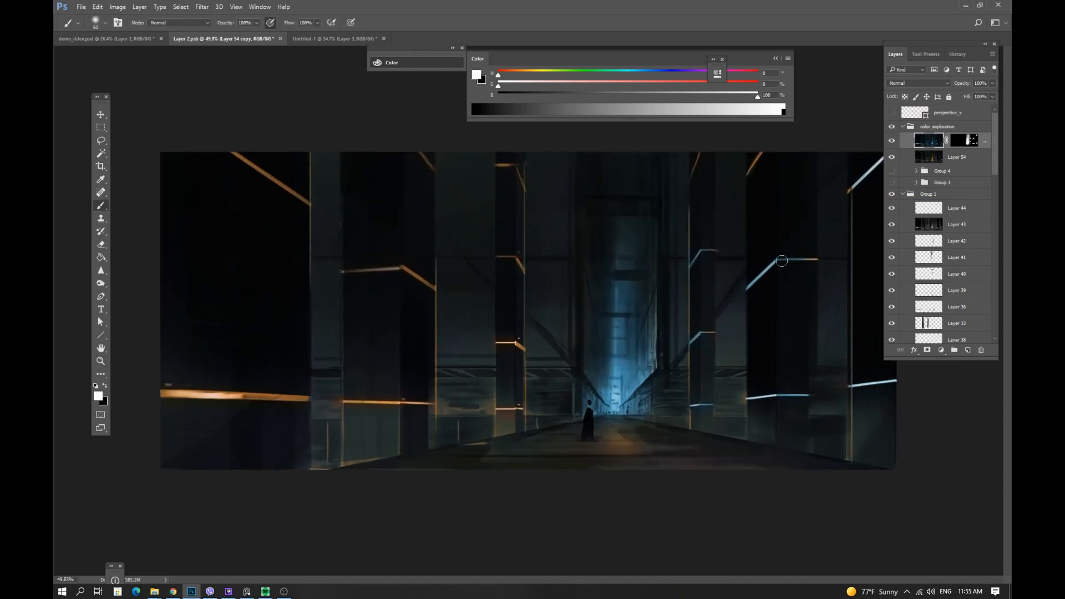
{"action": "left_click_drag", "start_coordinate": [782, 261], "coordinate": [817, 259]}
{"action": "key", "text": "ctrl+z"}
Select Layer 54 and desaturate its yellows to -100 with Hue/Saturation.
{"action": "left_click", "coordinate": [939, 160]}
{"action": "key", "text": "ctrl+u"}
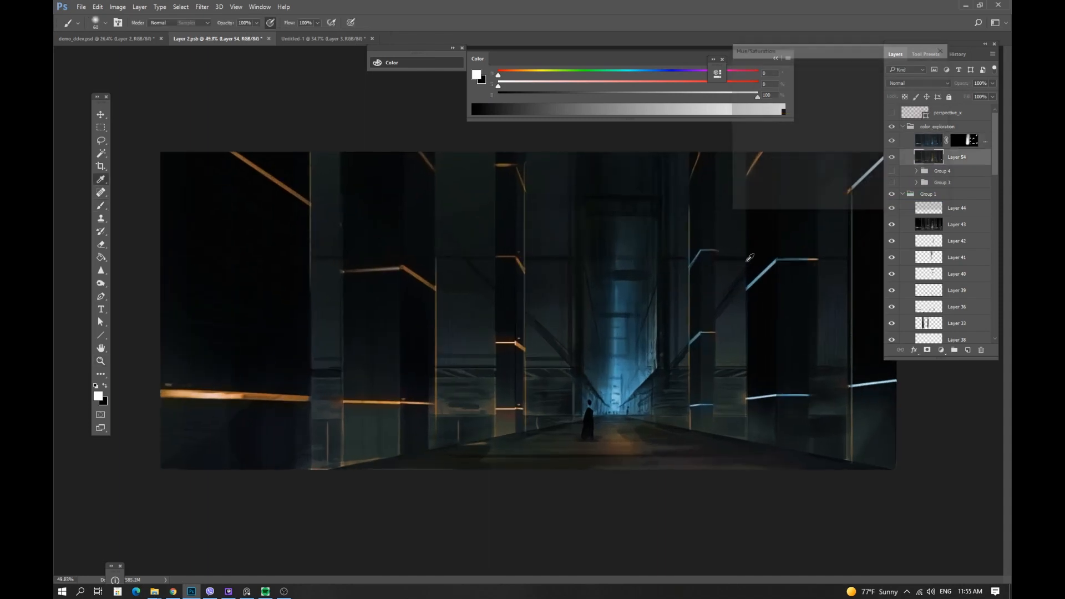
{"action": "left_click", "coordinate": [788, 87]}
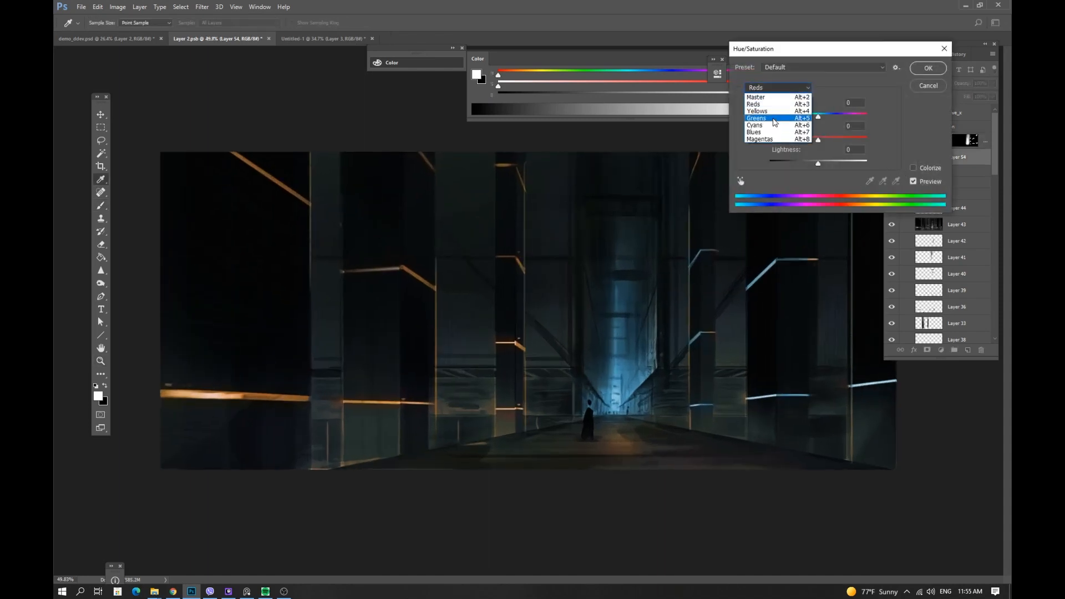
{"action": "left_click", "coordinate": [786, 110]}
{"action": "left_click_drag", "start_coordinate": [817, 140], "coordinate": [742, 146]}
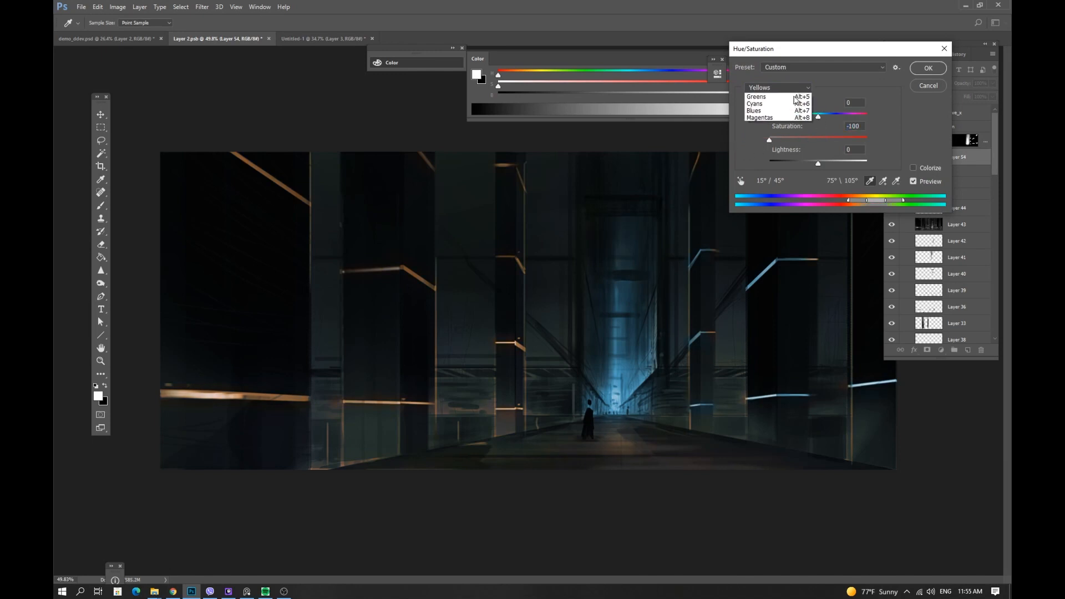
{"action": "left_click", "coordinate": [777, 88]}
{"action": "left_click", "coordinate": [780, 111]}
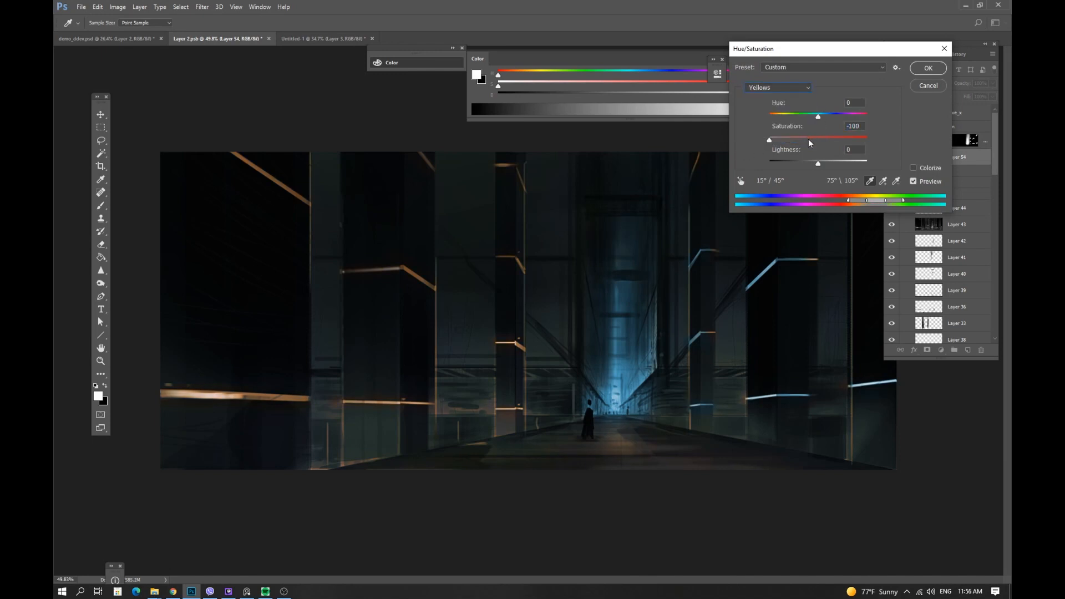
{"action": "left_click", "coordinate": [794, 91]}
{"action": "left_click", "coordinate": [785, 104]}
{"action": "left_click", "coordinate": [922, 73]}
Paint more of the blue copy's mask to reveal blue light along the lower corridor.
{"action": "key", "text": "ctrl+space"}
{"action": "left_click_drag", "start_coordinate": [776, 278], "coordinate": [746, 291]}
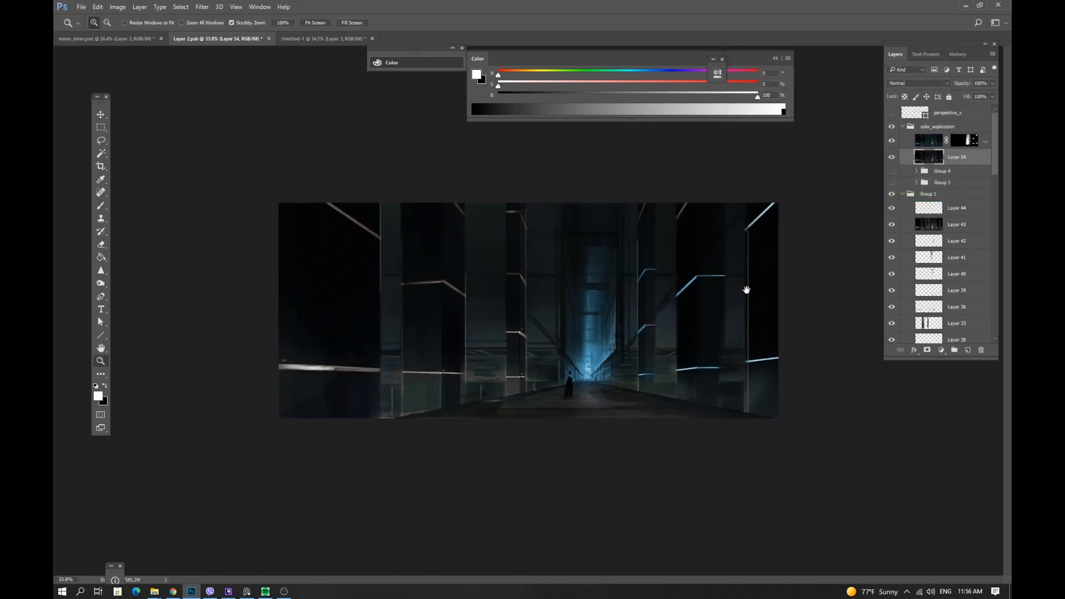
{"action": "left_click", "coordinate": [930, 139]}
{"action": "left_click", "coordinate": [972, 142]}
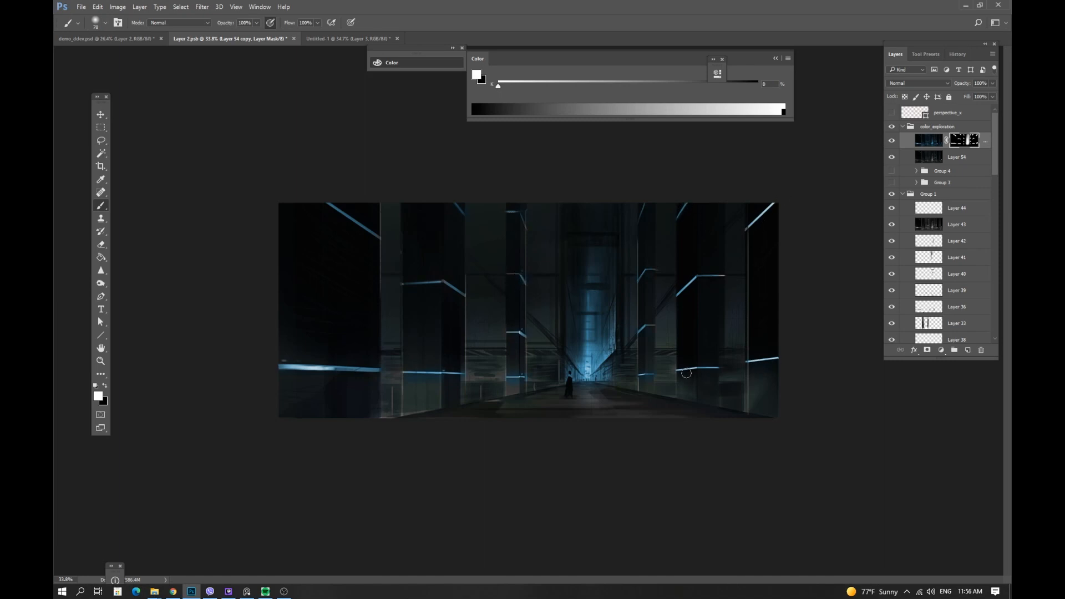
{"action": "mouse_move", "coordinate": [539, 342]}
{"action": "left_mouse_down"}
{"action": "mouse_move", "coordinate": [521, 363]}
{"action": "mouse_move", "coordinate": [555, 379]}
{"action": "mouse_move", "coordinate": [595, 360]}
{"action": "mouse_move", "coordinate": [585, 392]}
{"action": "mouse_move", "coordinate": [594, 491]}
{"action": "left_mouse_up"}
{"action": "left_click_drag", "start_coordinate": [578, 394], "coordinate": [576, 453]}
Add a new empty layer above the blue copy, sample a dark blue from the corridor and resize the brush.
{"action": "key", "text": "x"}
{"action": "left_click", "coordinate": [968, 351]}
{"action": "left_click", "coordinate": [658, 330], "text": "alt"}
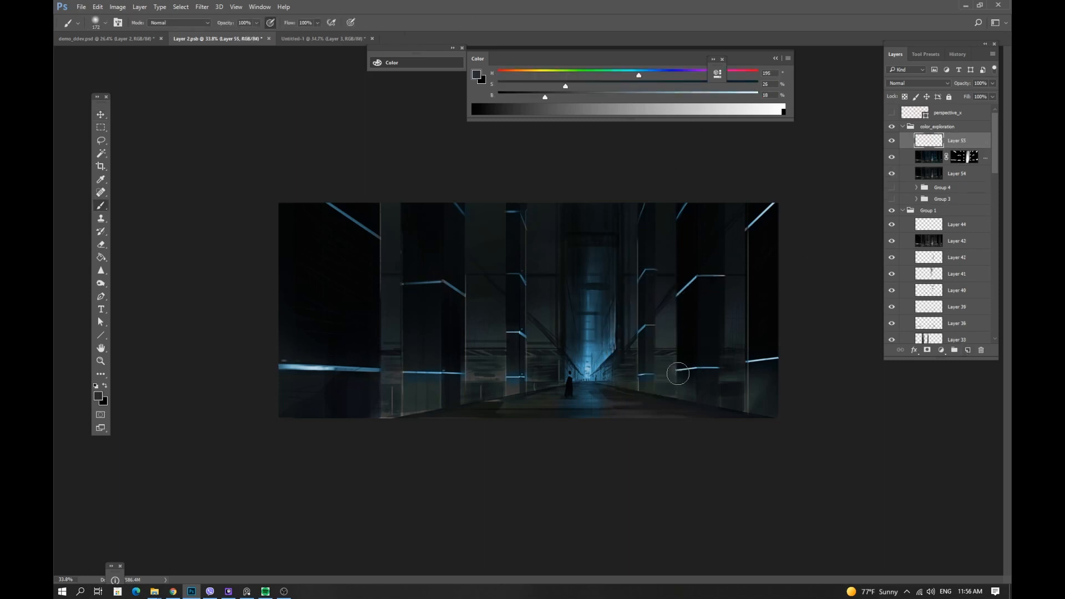
{"action": "key", "text": "ctrl+shift+h"}
{"action": "left_click_drag", "start_coordinate": [648, 316], "coordinate": [612, 328]}
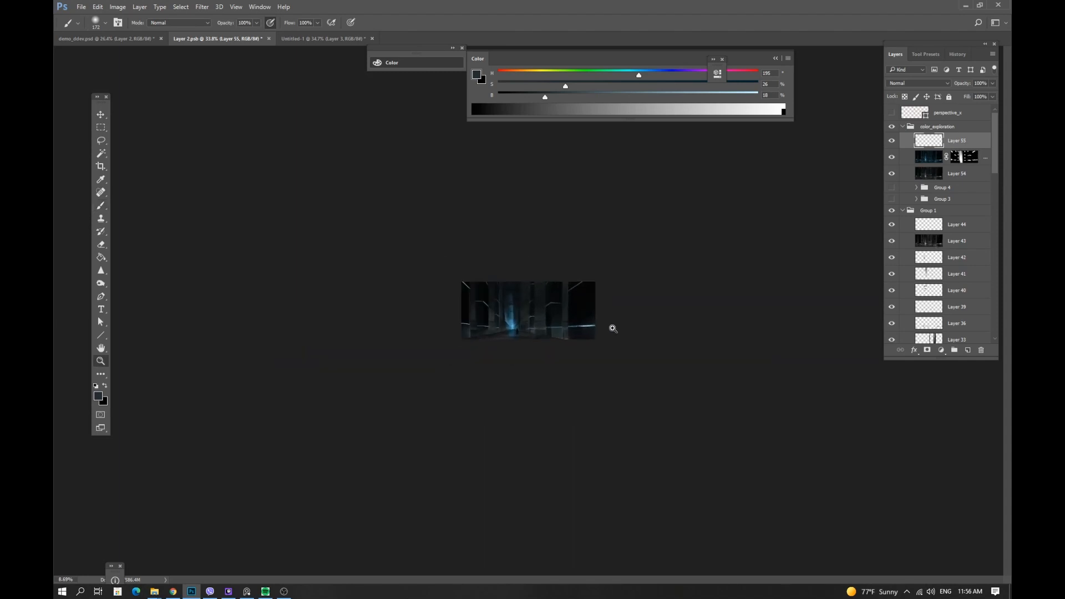
{"action": "left_click_drag", "start_coordinate": [503, 317], "coordinate": [556, 331]}
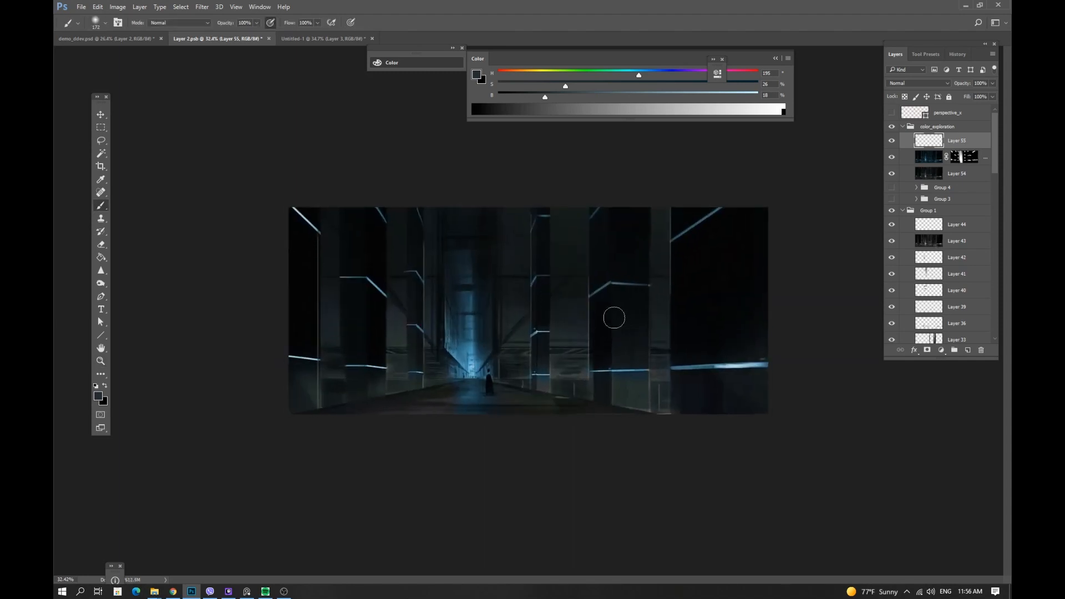
{"action": "key", "text": "ctrl+shift+h"}
{"action": "mouse_move", "coordinate": [524, 375]}
{"action": "left_mouse_down"}
{"action": "mouse_move", "coordinate": [520, 385]}
{"action": "mouse_move", "coordinate": [577, 404]}
{"action": "left_mouse_up"}
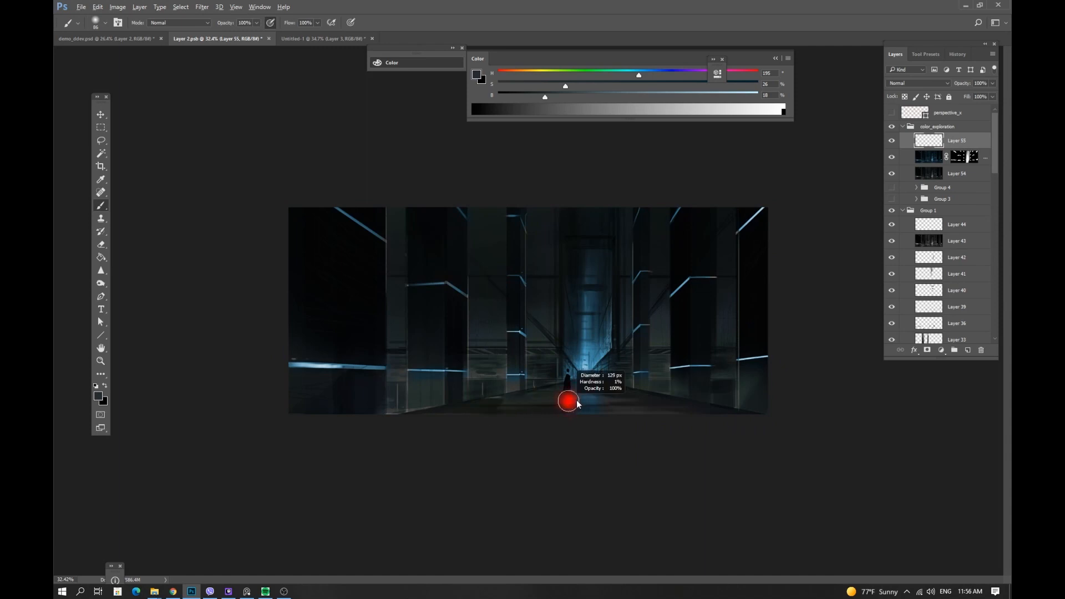
Add a Hue/Saturation adjustment layer above Layer 55 with the hue shifted to +29.
{"action": "left_click", "coordinate": [965, 156]}
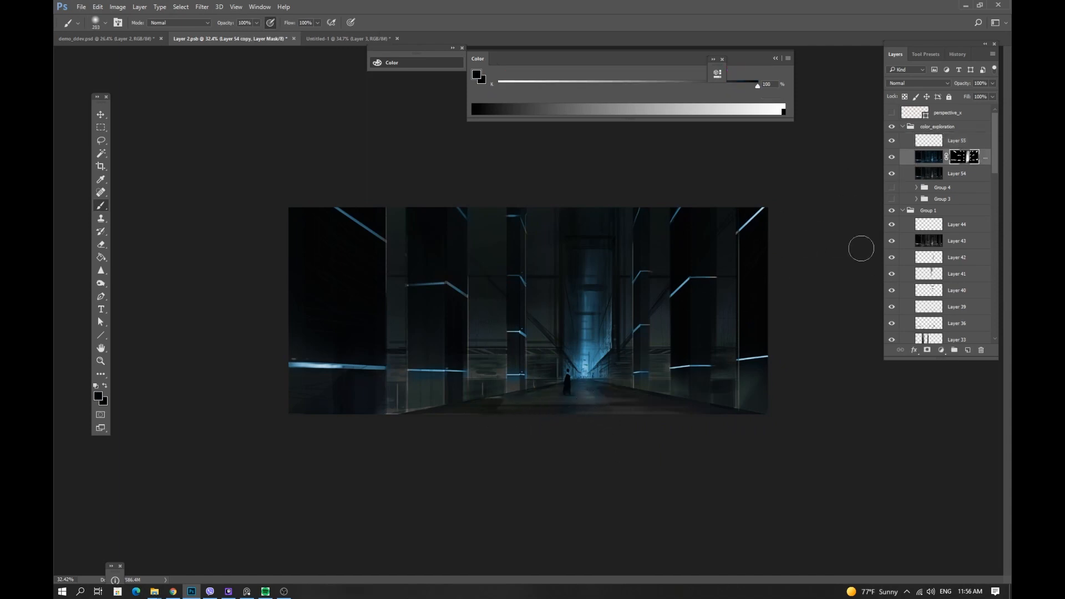
{"action": "key", "text": "alt+bracketright"}
{"action": "left_click", "coordinate": [942, 350]}
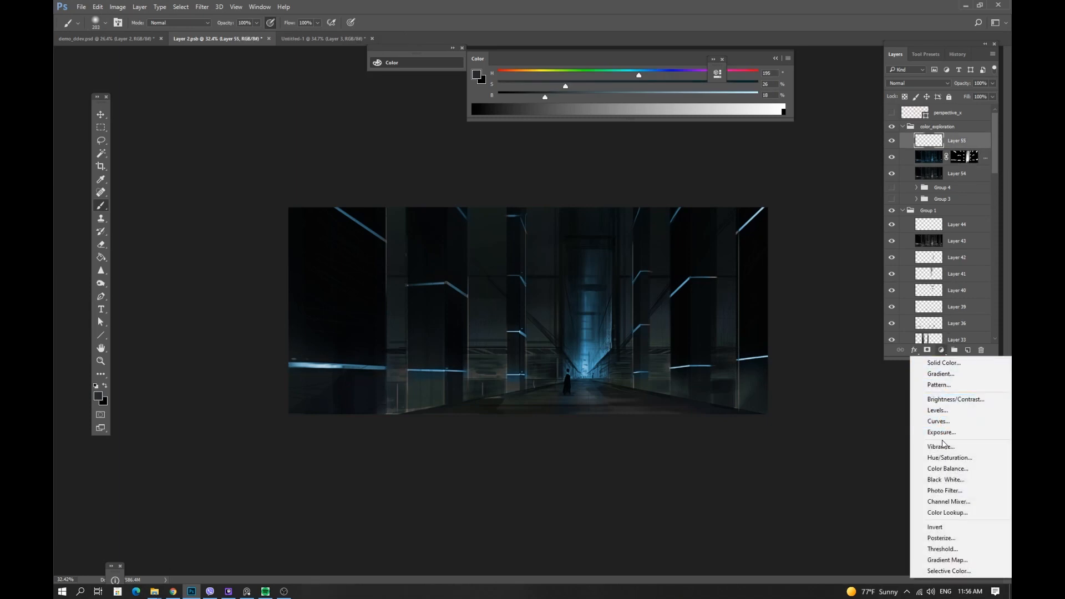
{"action": "left_click", "coordinate": [945, 458]}
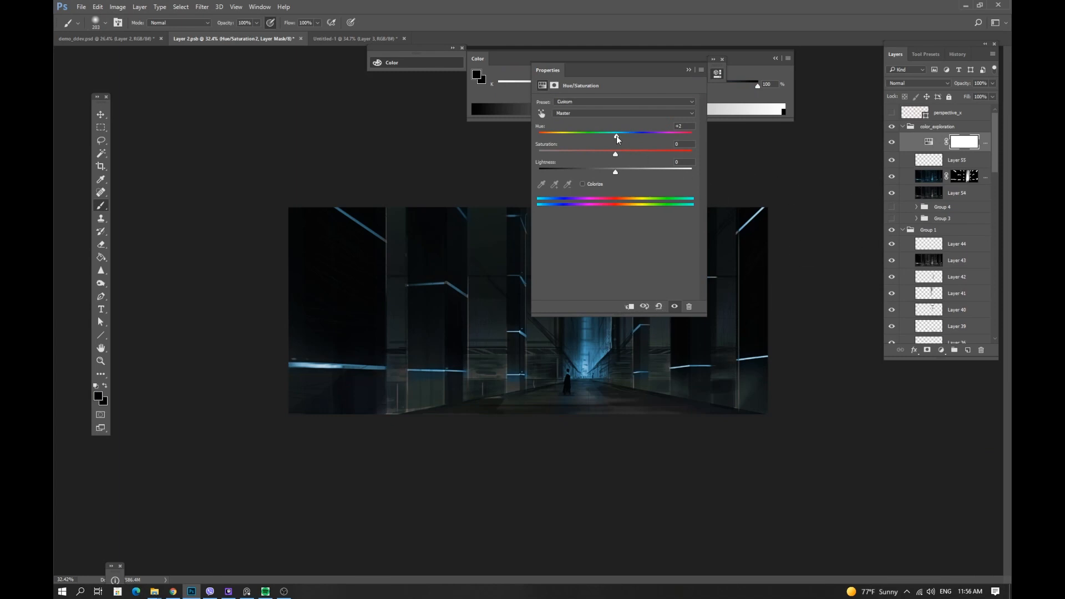
{"action": "left_click_drag", "start_coordinate": [617, 137], "coordinate": [637, 145]}
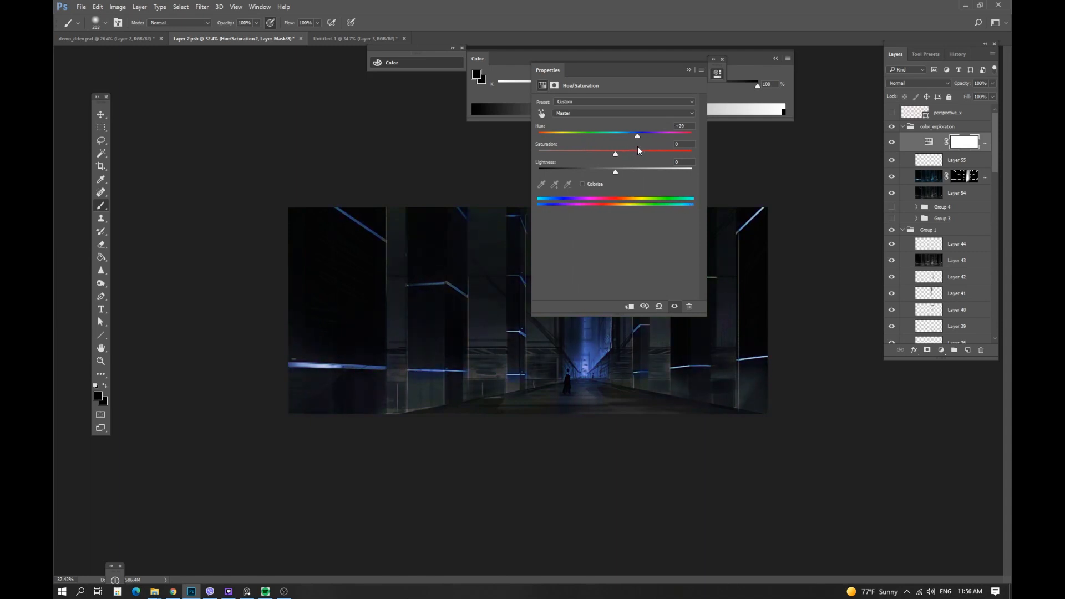
{"action": "left_click", "coordinate": [689, 70]}
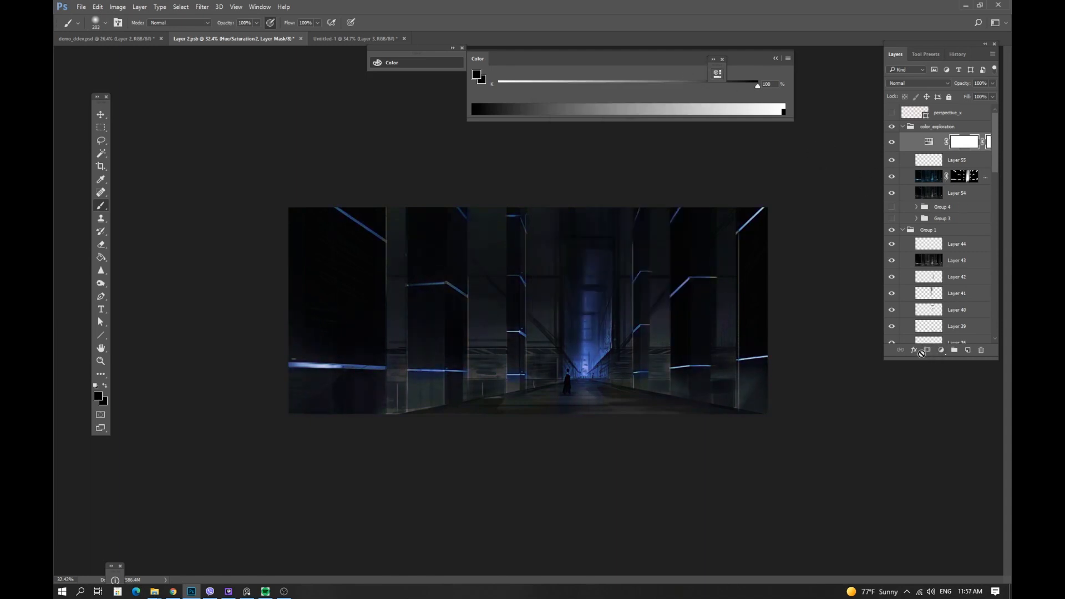
Replace the adjustment layer's mask with a black-filled layer mask, deleting the stray vector mask.
{"action": "key", "text": "ctrl+i"}
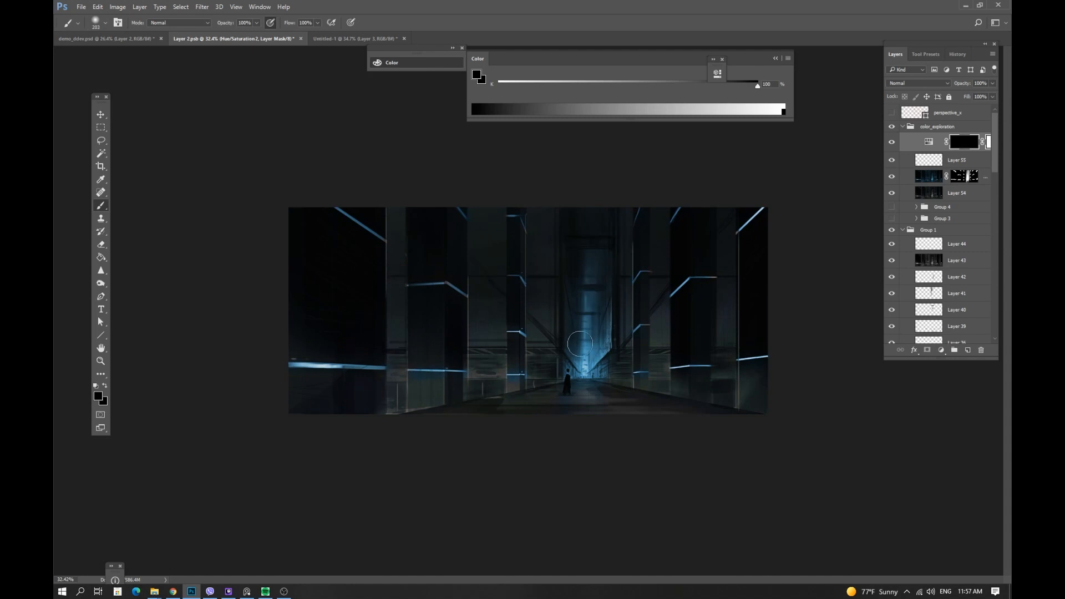
{"action": "key", "text": "d"}
{"action": "key", "text": "x"}
{"action": "right_click", "coordinate": [963, 147]}
{"action": "left_click", "coordinate": [940, 167]}
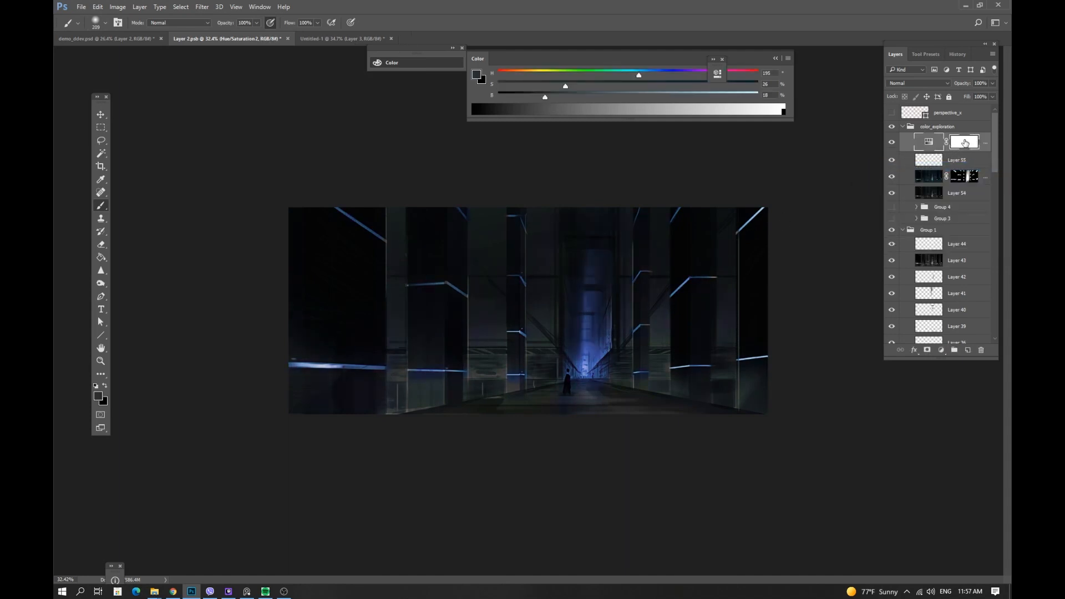
{"action": "right_click", "coordinate": [965, 142]}
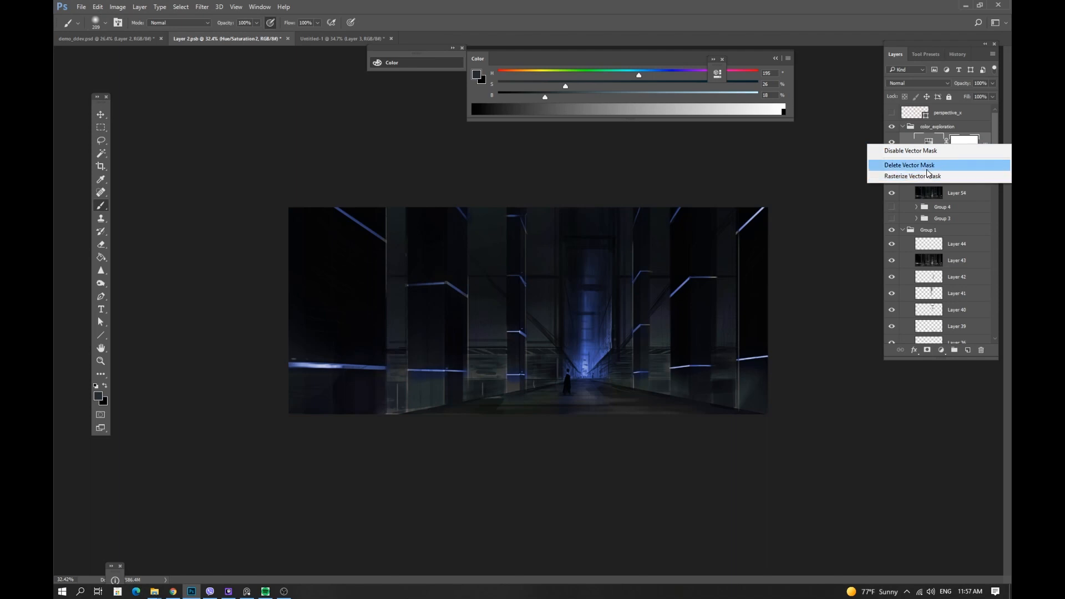
{"action": "left_click", "coordinate": [928, 167]}
{"action": "left_click", "coordinate": [928, 353]}
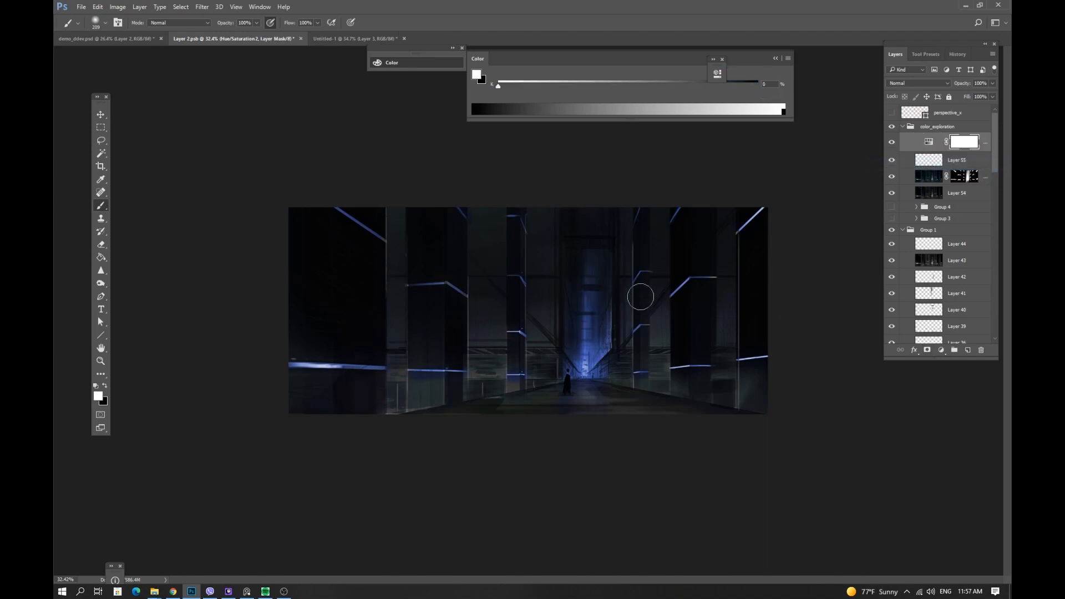
{"action": "key", "text": "ctrl+i"}
{"action": "key", "text": "x"}
{"action": "key", "text": "x"}
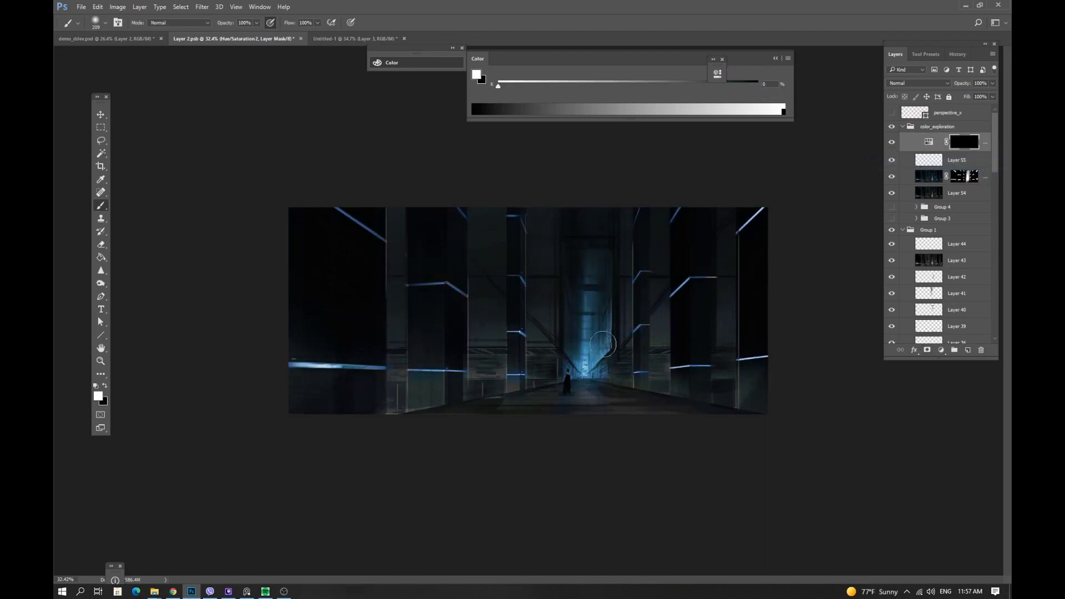
Paint white over the Hue/Saturation layer's mask across the corridor walls and ceiling to reveal the hue shift.
{"action": "left_click_drag", "start_coordinate": [605, 314], "coordinate": [616, 331]}
{"action": "left_click_drag", "start_coordinate": [616, 311], "coordinate": [608, 313]}
{"action": "left_click_drag", "start_coordinate": [682, 285], "coordinate": [688, 284]}
{"action": "left_click_drag", "start_coordinate": [712, 276], "coordinate": [665, 300]}
{"action": "left_click_drag", "start_coordinate": [656, 342], "coordinate": [642, 317]}
{"action": "left_click_drag", "start_coordinate": [543, 303], "coordinate": [515, 344]}
{"action": "mouse_move", "coordinate": [480, 297]}
{"action": "left_mouse_down"}
{"action": "mouse_move", "coordinate": [482, 377]}
{"action": "mouse_move", "coordinate": [486, 349]}
{"action": "left_mouse_up"}
{"action": "left_click_drag", "start_coordinate": [396, 331], "coordinate": [401, 411]}
{"action": "mouse_move", "coordinate": [400, 368]}
{"action": "left_mouse_down"}
{"action": "mouse_move", "coordinate": [461, 375]}
{"action": "mouse_move", "coordinate": [447, 375]}
{"action": "left_mouse_up"}
{"action": "left_click_drag", "start_coordinate": [324, 332], "coordinate": [385, 414]}
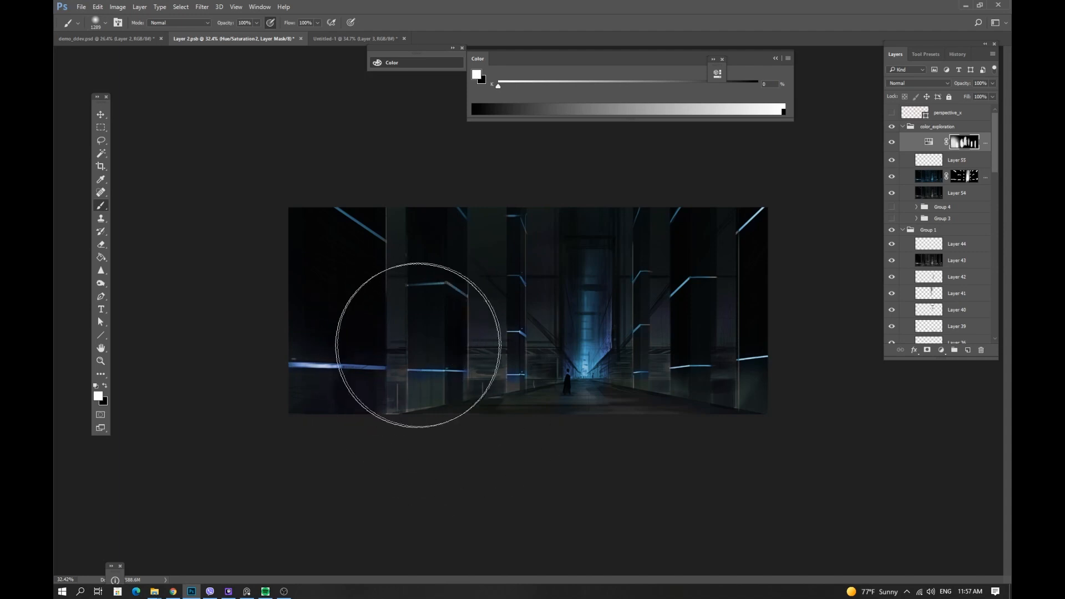
{"action": "mouse_move", "coordinate": [419, 345]}
{"action": "left_mouse_down"}
{"action": "mouse_move", "coordinate": [533, 471]}
{"action": "mouse_move", "coordinate": [704, 464]}
{"action": "mouse_move", "coordinate": [597, 485]}
{"action": "left_mouse_up"}
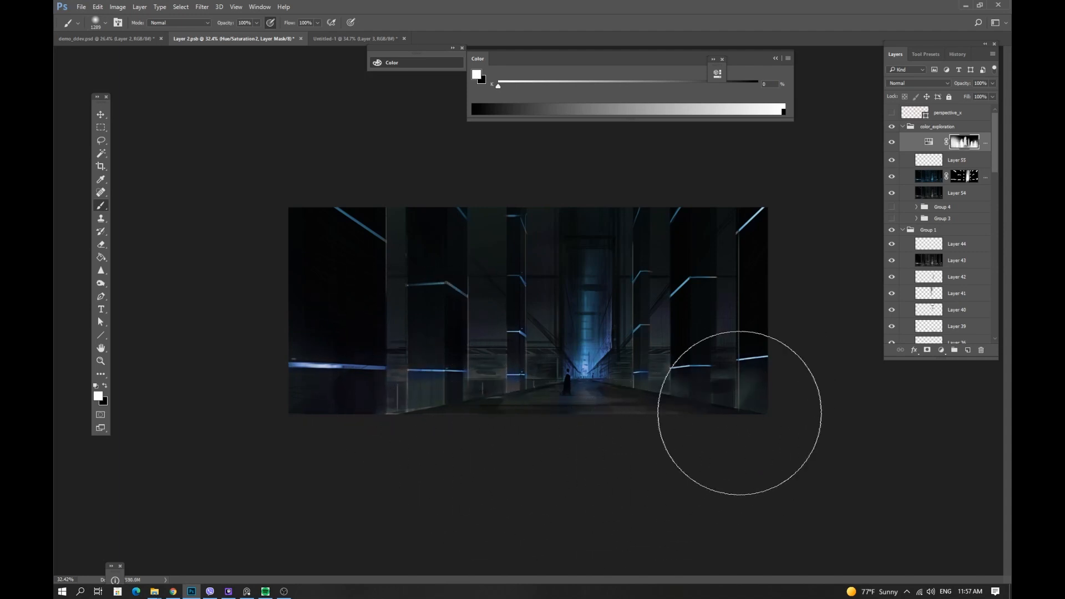
{"action": "left_click_drag", "start_coordinate": [743, 309], "coordinate": [691, 244]}
{"action": "mouse_move", "coordinate": [463, 262]}
{"action": "left_mouse_down"}
{"action": "mouse_move", "coordinate": [492, 198]}
{"action": "mouse_move", "coordinate": [525, 172]}
{"action": "left_mouse_up"}
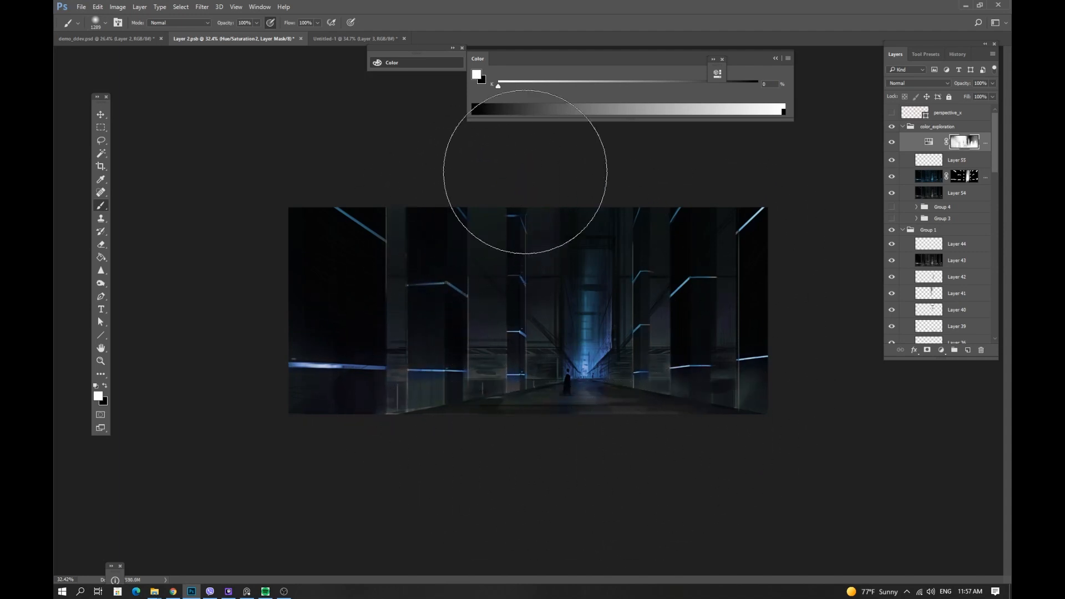
Add two new empty layers above the adjustment layer, sample a dark colour from the wall and switch to the Gradient tool.
{"action": "key", "text": "g"}
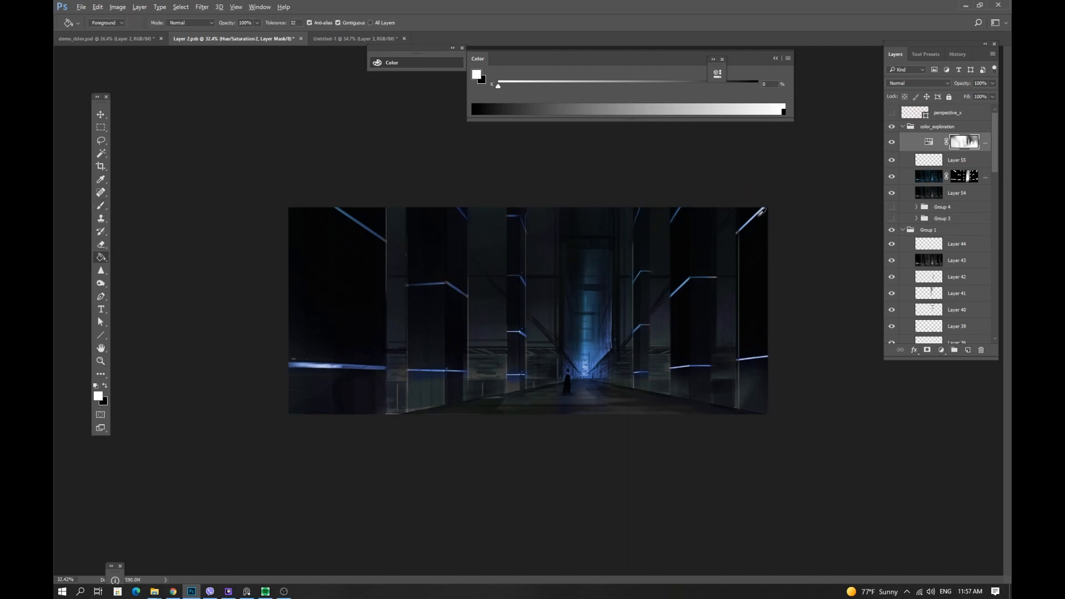
{"action": "left_click", "coordinate": [761, 211], "text": "alt"}
{"action": "left_click", "coordinate": [968, 351]}
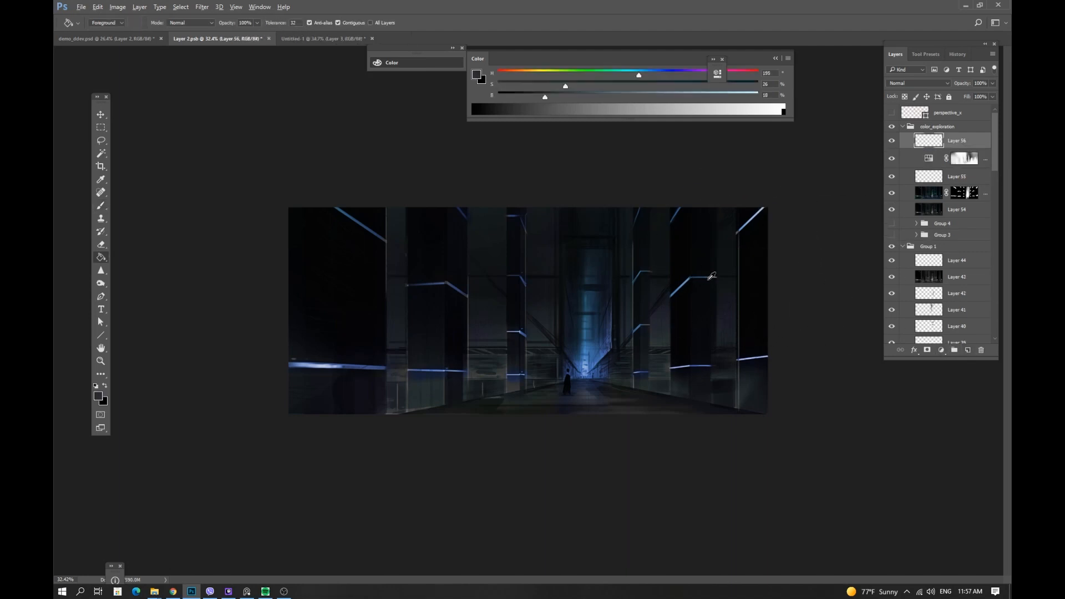
{"action": "left_click", "coordinate": [701, 276], "text": "alt"}
{"action": "key", "text": "shift+g"}
{"action": "left_click", "coordinate": [966, 351]}
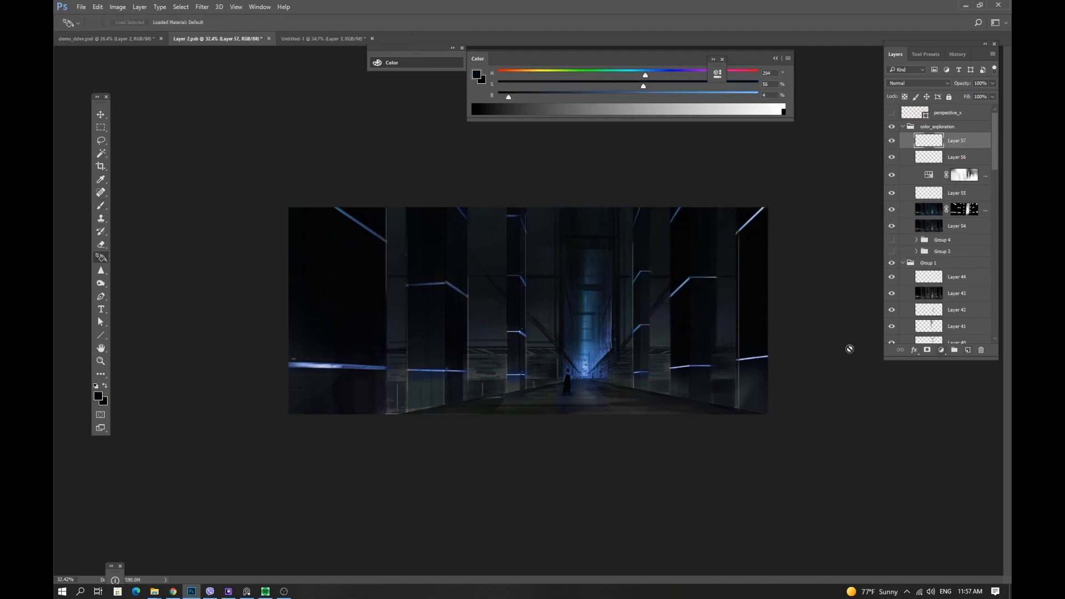
{"action": "key", "text": "shift+g"}
{"action": "key", "text": "shift+g"}
{"action": "key", "text": "shift+g"}
{"action": "key", "text": "shift+g"}
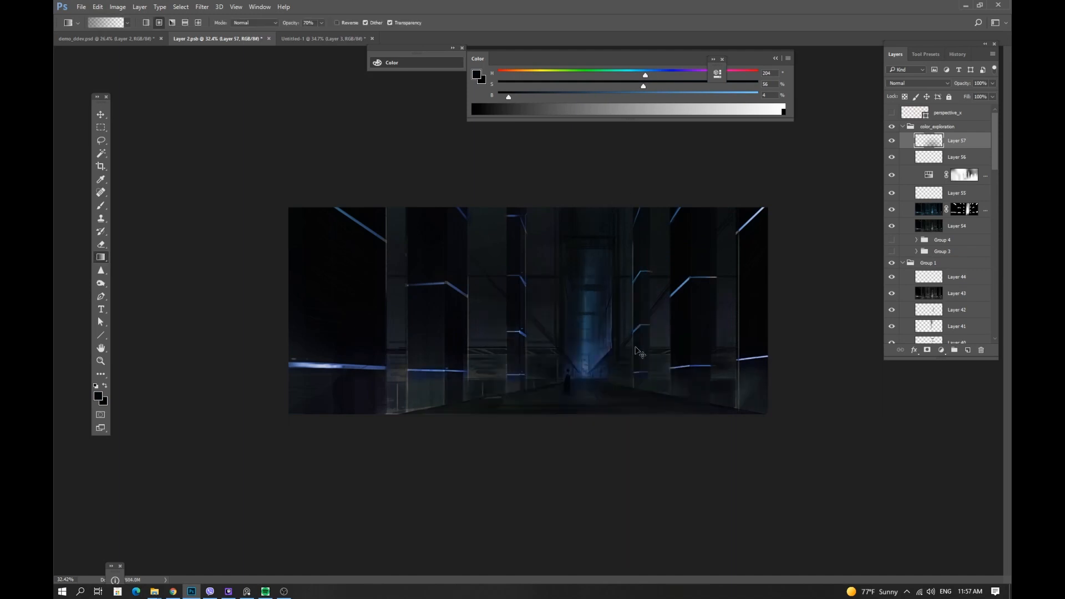
Set the top layer's blend mode to Soft Light, sample a light blue and draw a gradient from the lower left toward the corridor centre.
{"action": "left_click", "coordinate": [934, 84]}
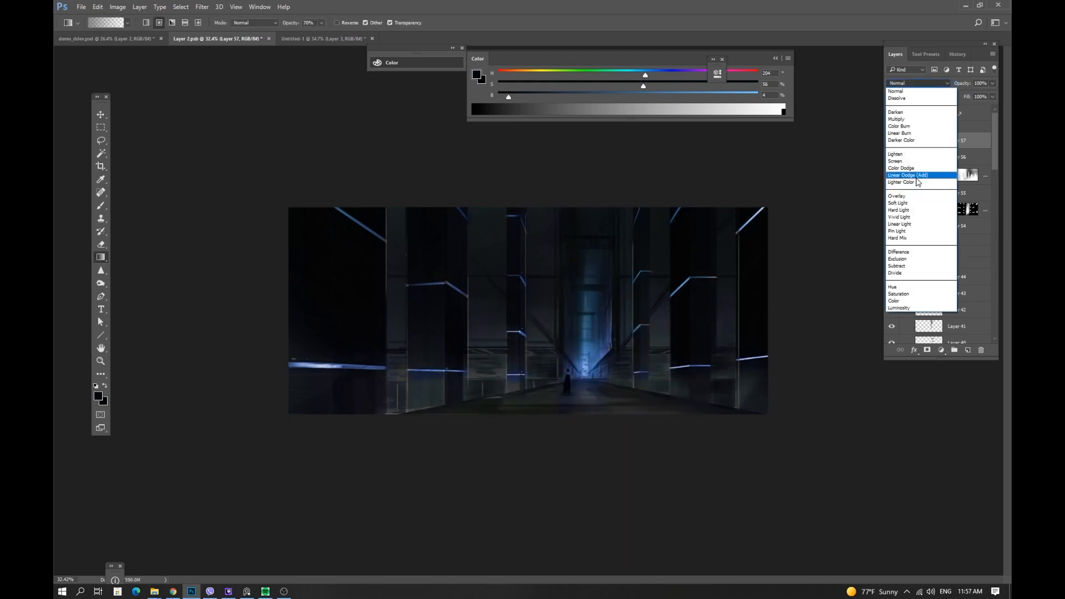
{"action": "left_click", "coordinate": [908, 197]}
{"action": "left_click", "coordinate": [912, 83]}
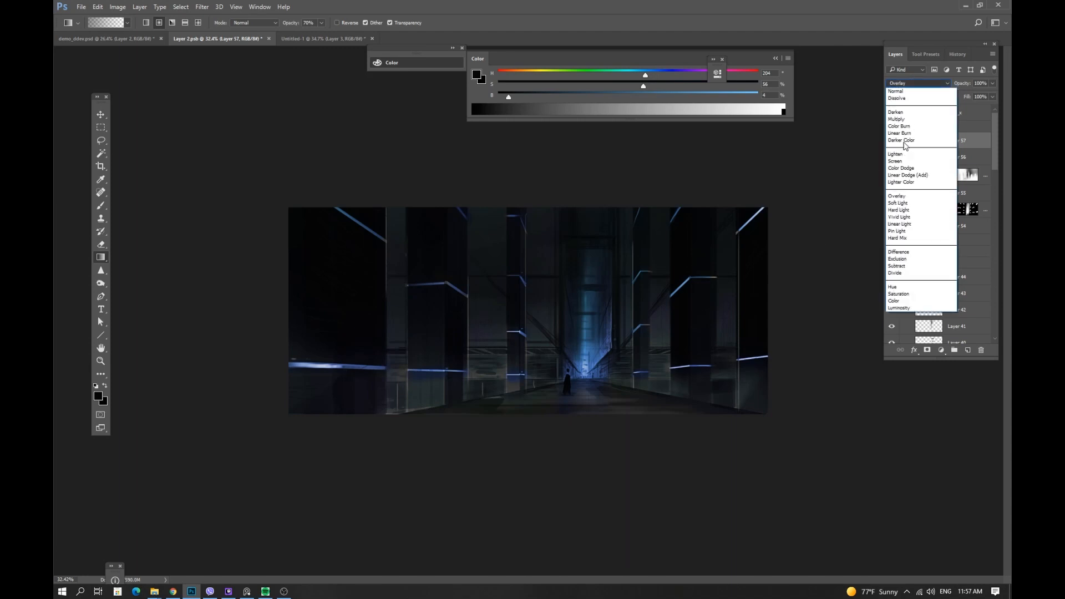
{"action": "left_click", "coordinate": [904, 204]}
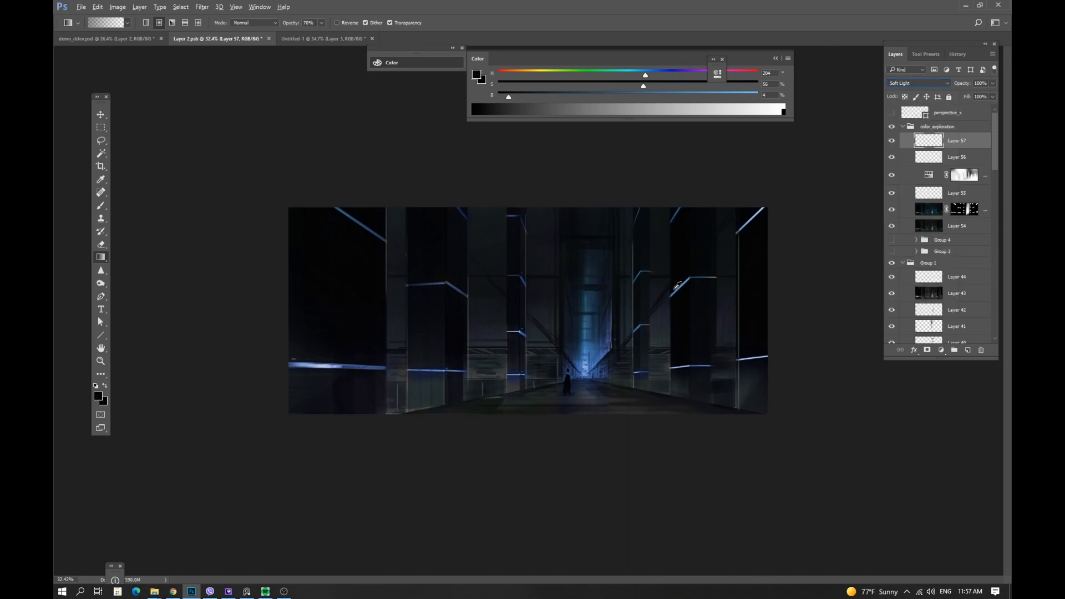
{"action": "left_click", "coordinate": [689, 280], "text": "alt"}
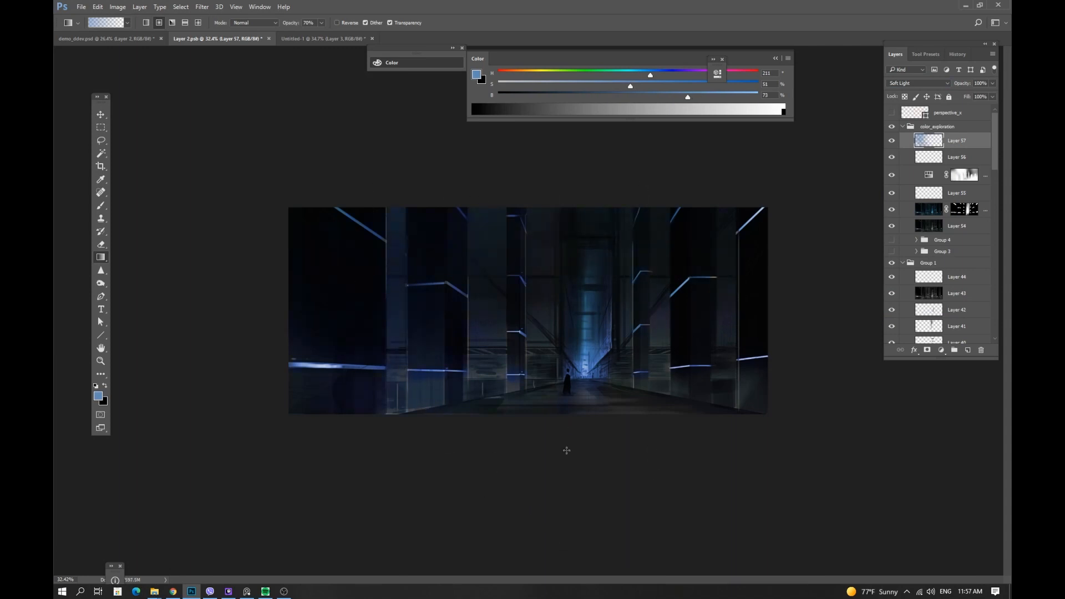
{"action": "left_click_drag", "start_coordinate": [476, 430], "coordinate": [649, 336]}
Add another new layer, switch to the brush and pick a bright green, then add one more empty layer.
{"action": "left_click", "coordinate": [968, 351]}
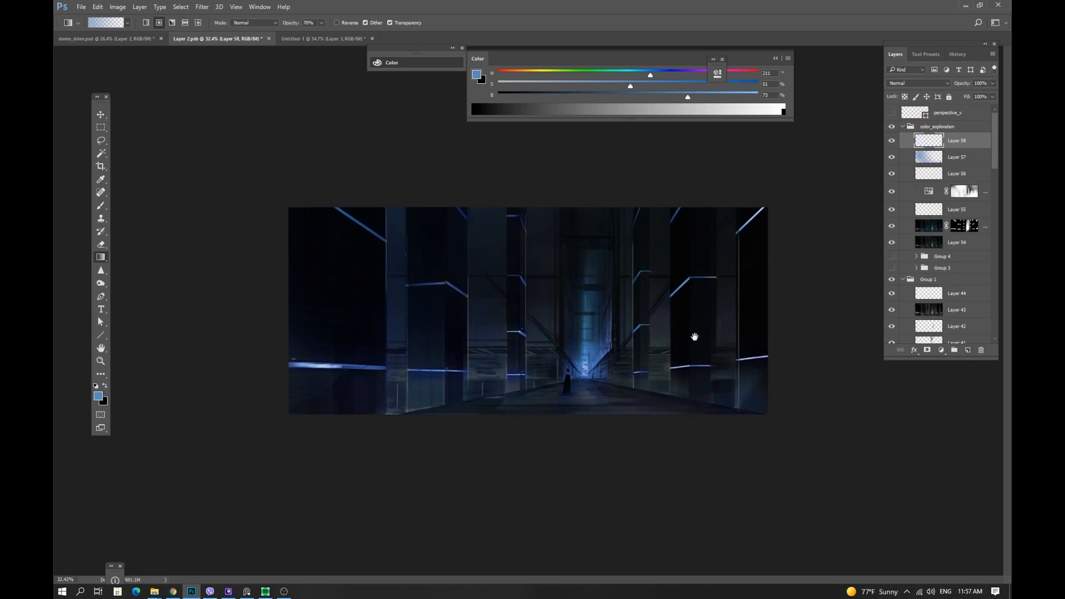
{"action": "key", "text": "b"}
{"action": "mouse_move", "coordinate": [615, 363]}
{"action": "left_mouse_down"}
{"action": "mouse_move", "coordinate": [520, 382]}
{"action": "mouse_move", "coordinate": [548, 384]}
{"action": "left_mouse_up"}
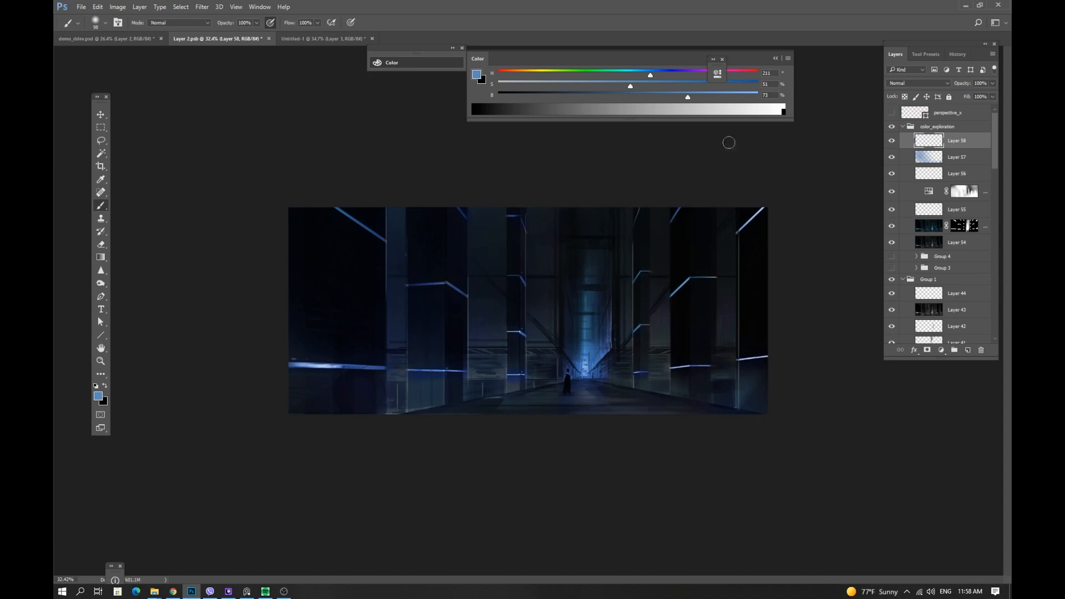
{"action": "left_click", "coordinate": [584, 74]}
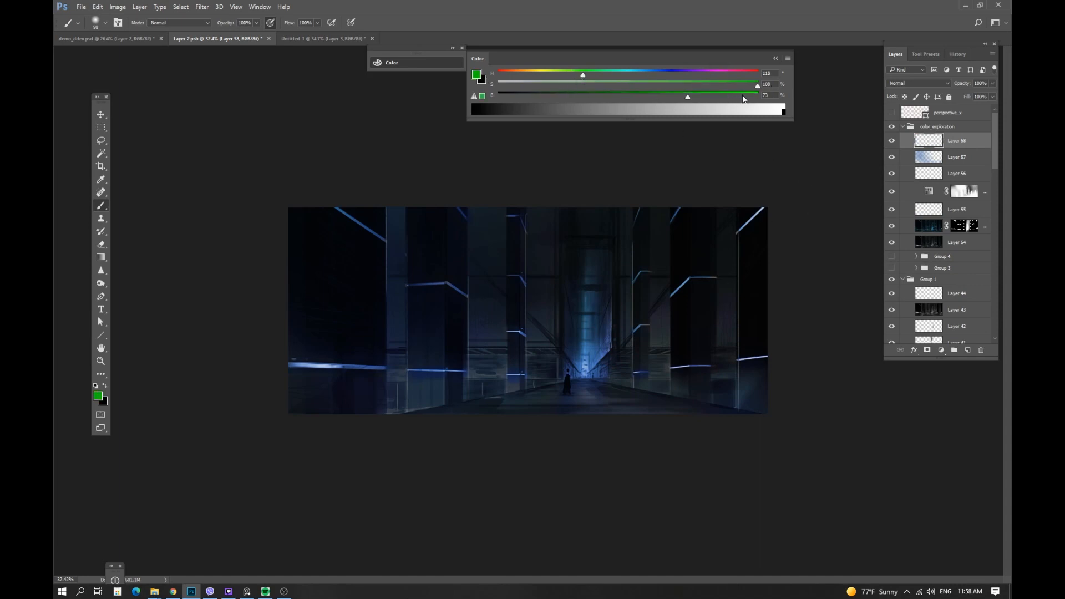
{"action": "left_click", "coordinate": [968, 350]}
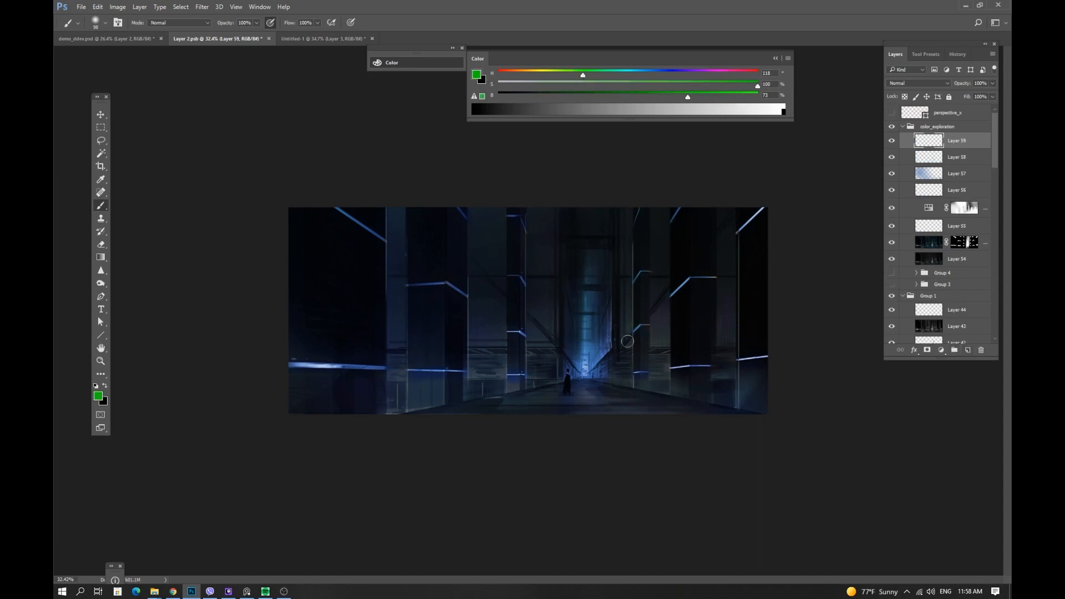
Paint green across the lower left of the corridor on the top layer and set its blend mode to Saturation.
{"action": "mouse_move", "coordinate": [627, 341]}
{"action": "left_mouse_down"}
{"action": "mouse_move", "coordinate": [601, 369]}
{"action": "mouse_move", "coordinate": [584, 369]}
{"action": "left_mouse_up"}
{"action": "key", "text": "ctrl+z"}
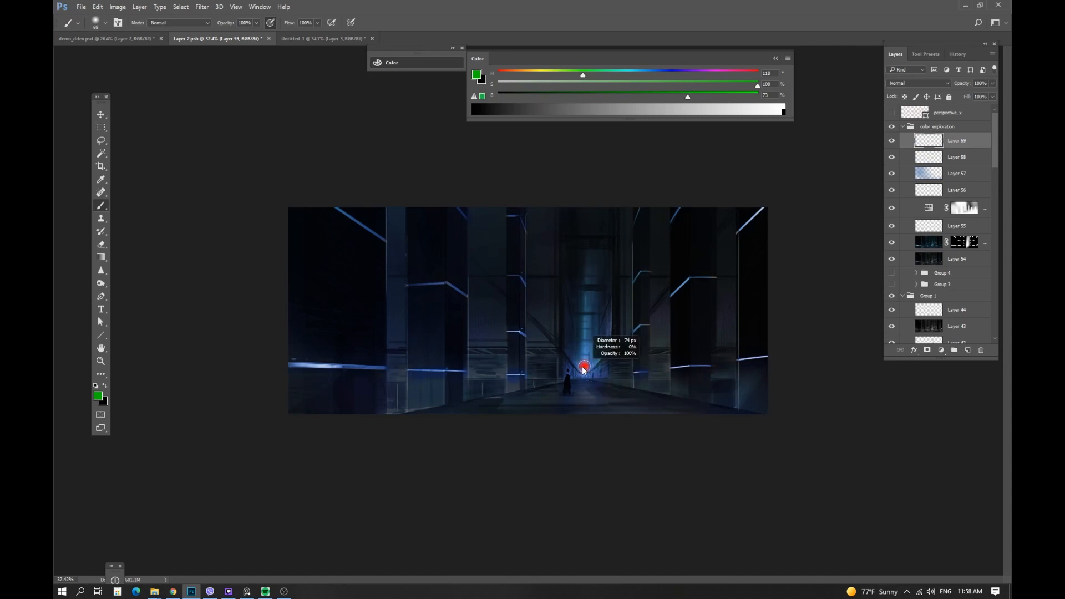
{"action": "left_click_drag", "start_coordinate": [557, 404], "coordinate": [588, 409]}
{"action": "mouse_move", "coordinate": [547, 402]}
{"action": "left_mouse_down"}
{"action": "mouse_move", "coordinate": [472, 422]}
{"action": "mouse_move", "coordinate": [549, 415]}
{"action": "left_mouse_up"}
{"action": "key", "text": "ctrl+z"}
{"action": "left_click_drag", "start_coordinate": [443, 411], "coordinate": [323, 404]}
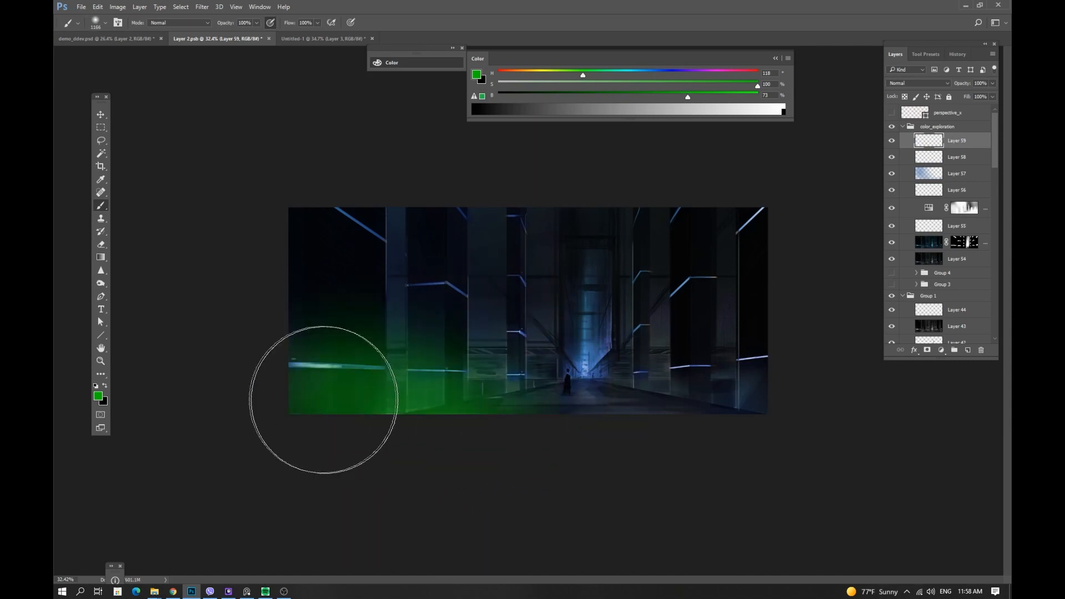
{"action": "left_click", "coordinate": [932, 82]}
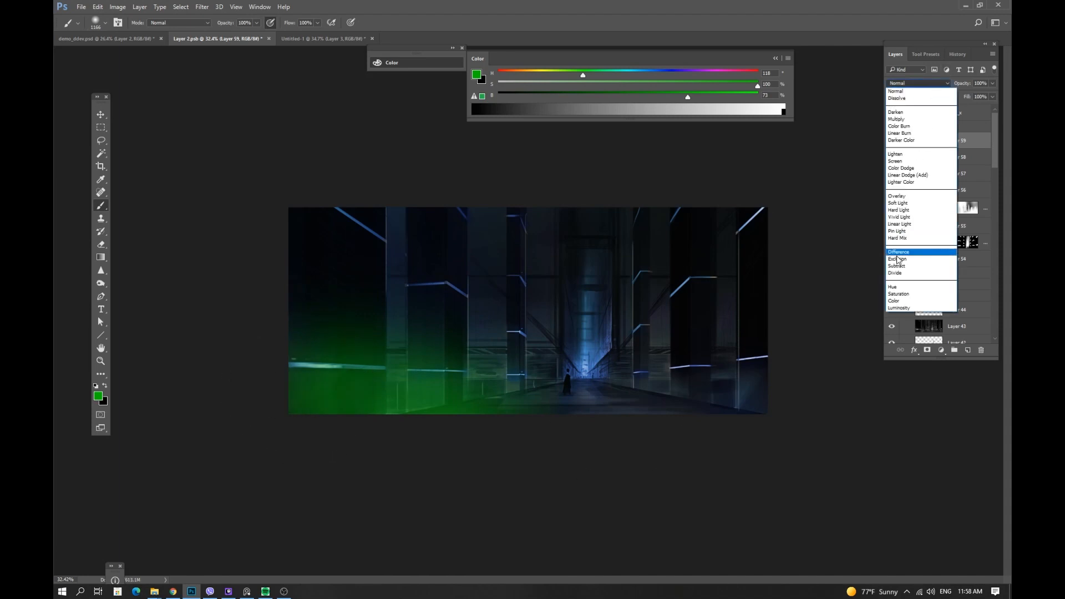
{"action": "left_click", "coordinate": [898, 294]}
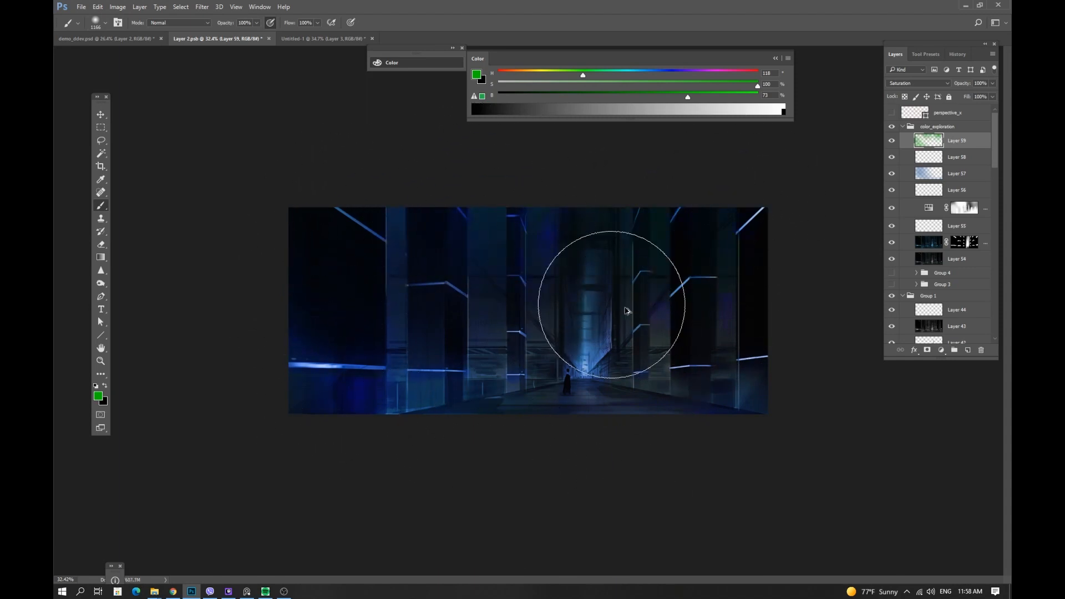
Sample colours from the corridor, paint on the saturation layer, resize the brush and zoom out to view the whole image.
{"action": "left_click", "coordinate": [661, 229], "text": "alt"}
{"action": "mouse_move", "coordinate": [538, 216]}
{"action": "left_mouse_down"}
{"action": "mouse_move", "coordinate": [425, 213]}
{"action": "mouse_move", "coordinate": [388, 240]}
{"action": "left_mouse_up"}
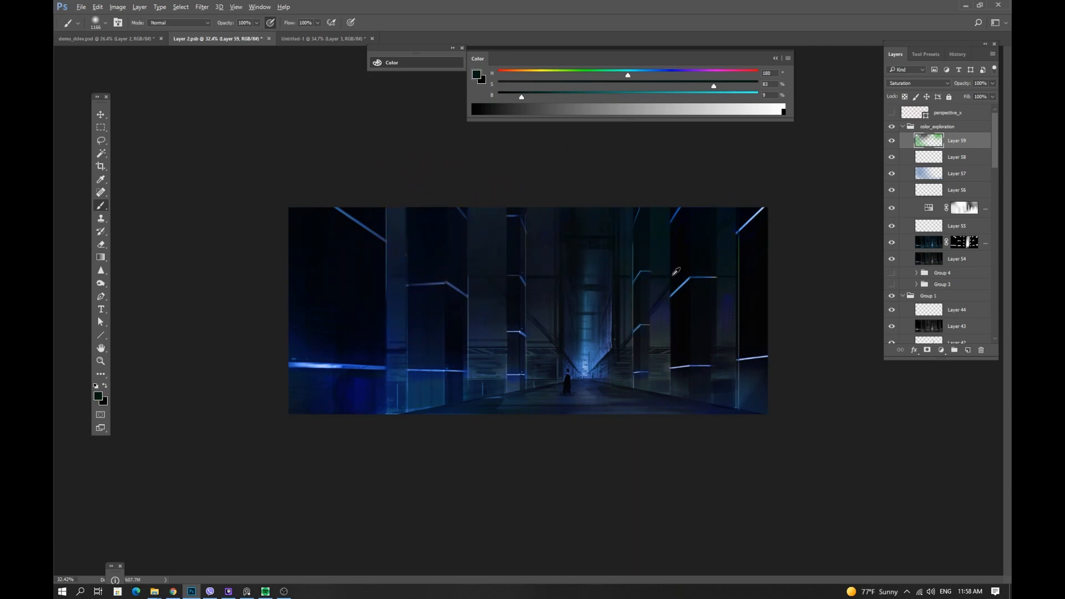
{"action": "left_click_drag", "start_coordinate": [742, 259], "coordinate": [747, 216], "text": "alt"}
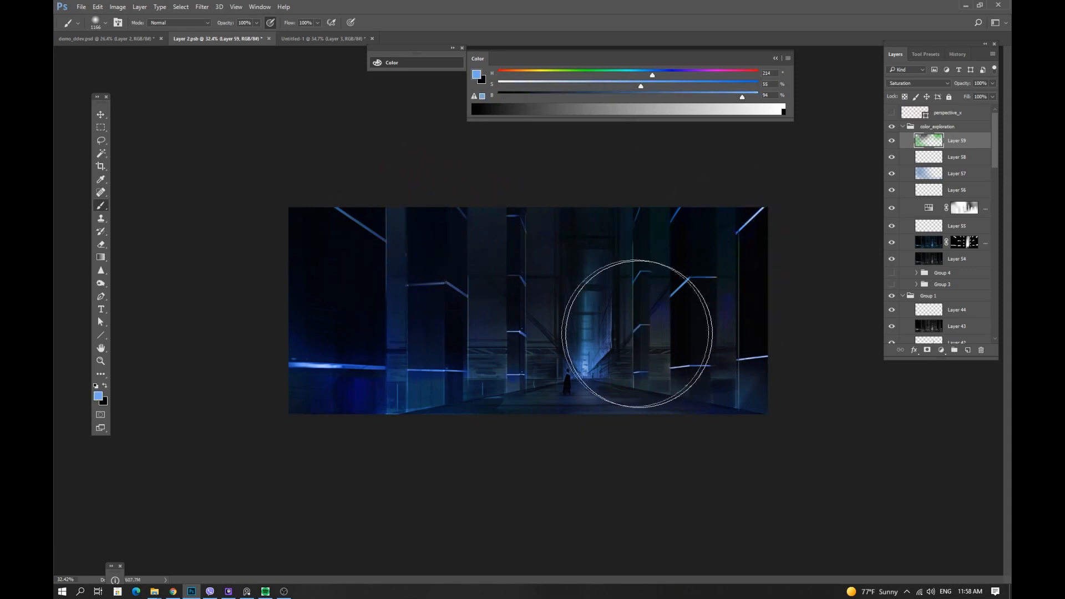
{"action": "right_click", "coordinate": [615, 309], "text": "alt"}
{"action": "left_click_drag", "start_coordinate": [519, 307], "coordinate": [510, 308]}
{"action": "right_click", "coordinate": [556, 340], "text": "alt"}
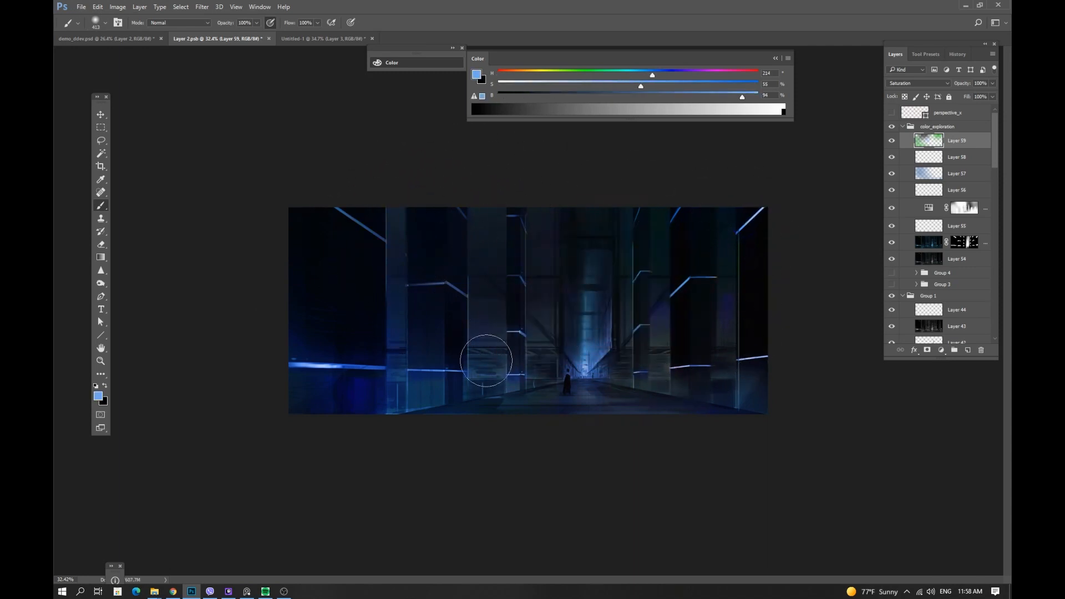
{"action": "key", "text": "z"}
{"action": "mouse_move", "coordinate": [593, 389]}
{"action": "left_mouse_down"}
{"action": "mouse_move", "coordinate": [523, 385]}
{"action": "mouse_move", "coordinate": [507, 360]}
{"action": "left_mouse_up"}
{"action": "key", "text": "b"}
{"action": "right_click", "coordinate": [427, 345], "text": "alt"}
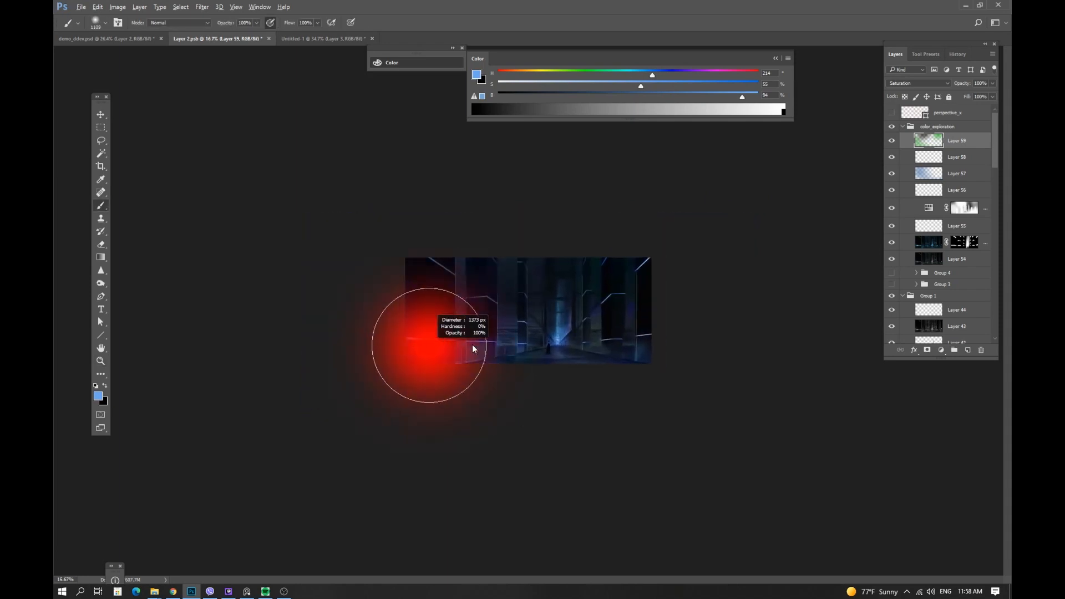
{"action": "right_click", "coordinate": [551, 362], "text": "alt"}
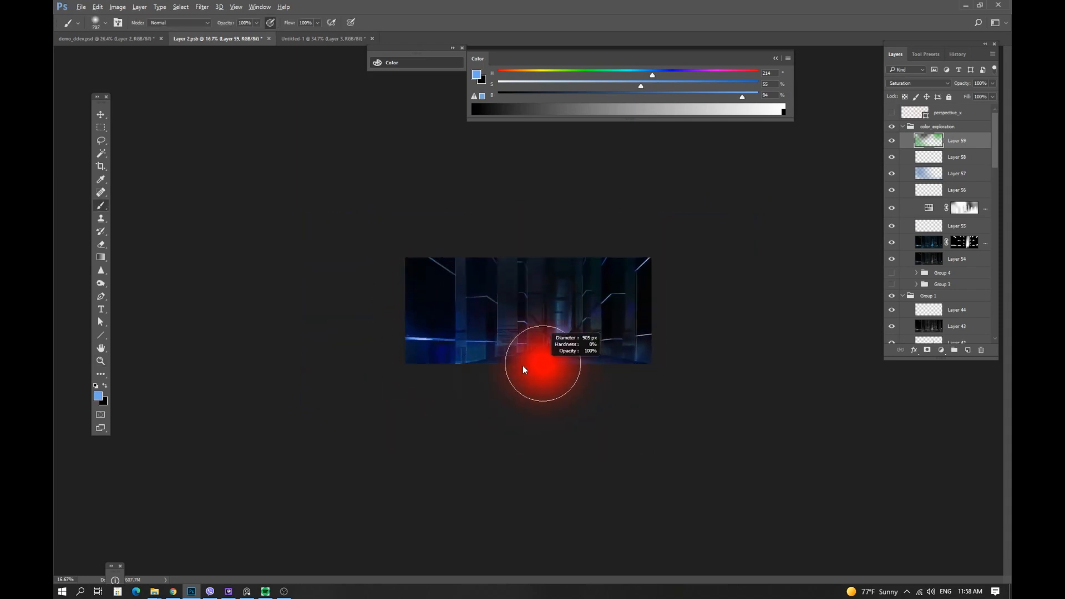
{"action": "right_click", "coordinate": [566, 353], "text": "alt"}
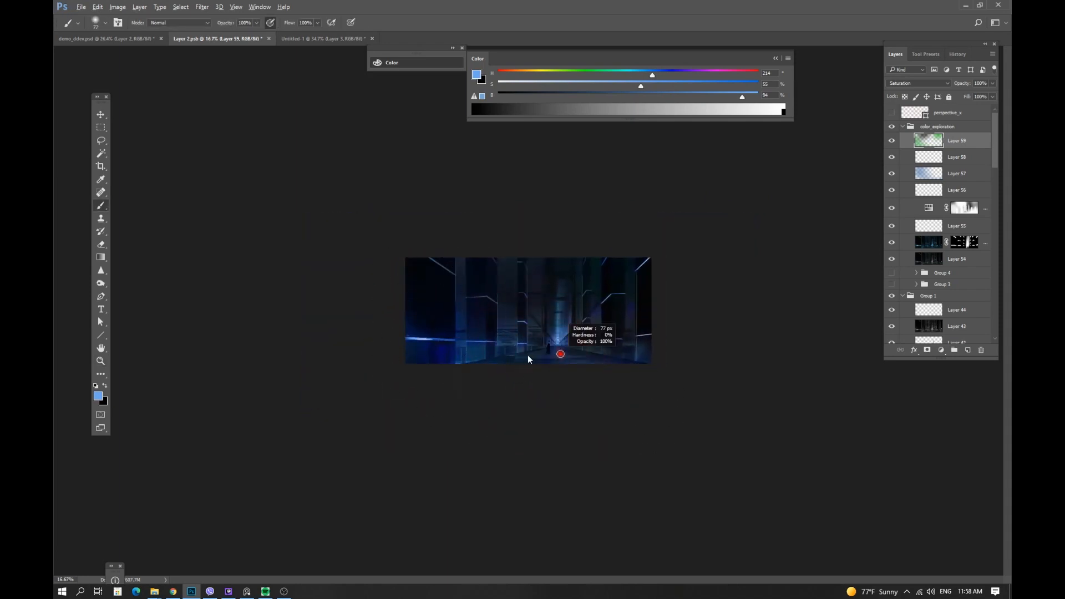
{"action": "right_click", "coordinate": [576, 356], "text": "alt"}
{"action": "scroll", "coordinate": [579, 317], "scroll_direction": "up", "scroll_amount": 3}
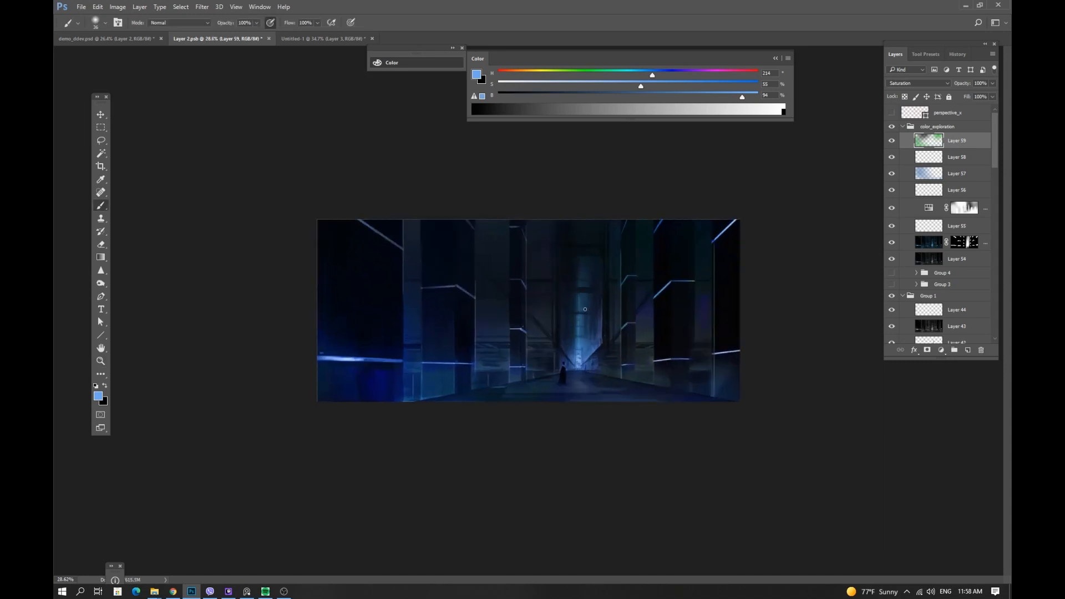
Add a new layer in Screen mode and, with brush opacity at 20%, paint a vertical blue glow down the corridor centre.
{"action": "left_click", "coordinate": [964, 350]}
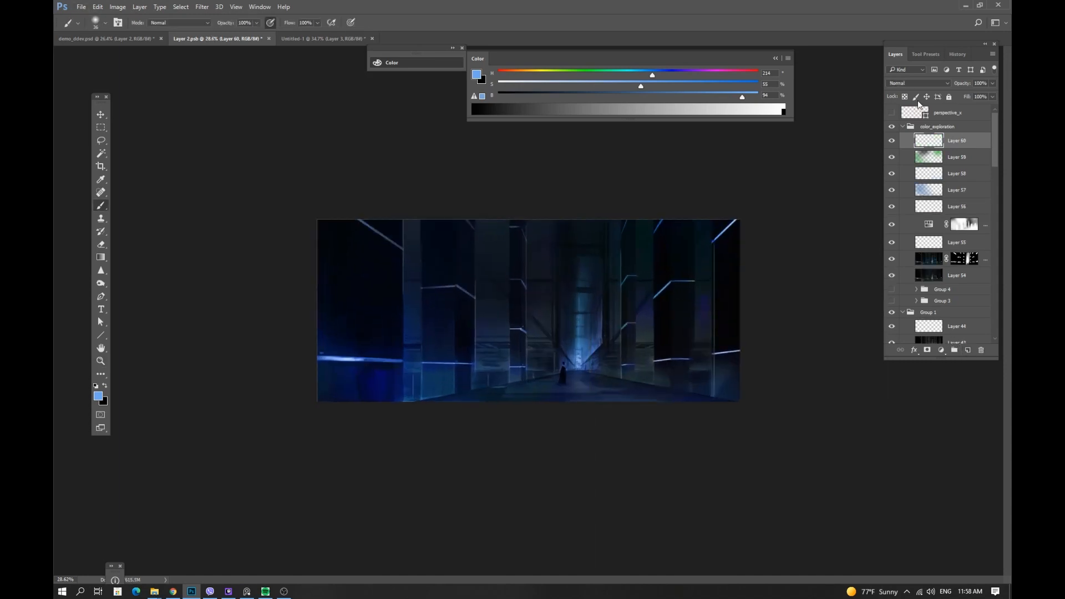
{"action": "left_click", "coordinate": [918, 83]}
{"action": "left_click", "coordinate": [903, 162]}
{"action": "right_click", "coordinate": [578, 320], "text": "alt"}
{"action": "left_click", "coordinate": [582, 354], "text": "alt"}
{"action": "right_click", "coordinate": [577, 357], "text": "alt"}
{"action": "key", "text": "2"}
{"action": "left_click_drag", "start_coordinate": [578, 361], "coordinate": [577, 286]}
{"action": "right_click", "coordinate": [577, 286], "text": "alt"}
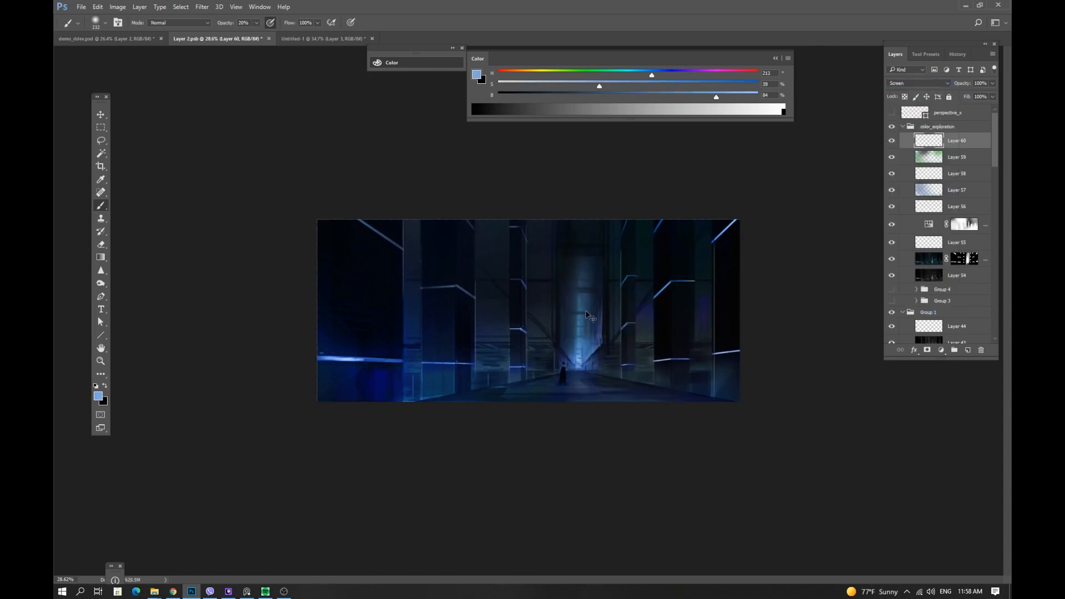
{"action": "right_click", "coordinate": [643, 300], "text": "alt"}
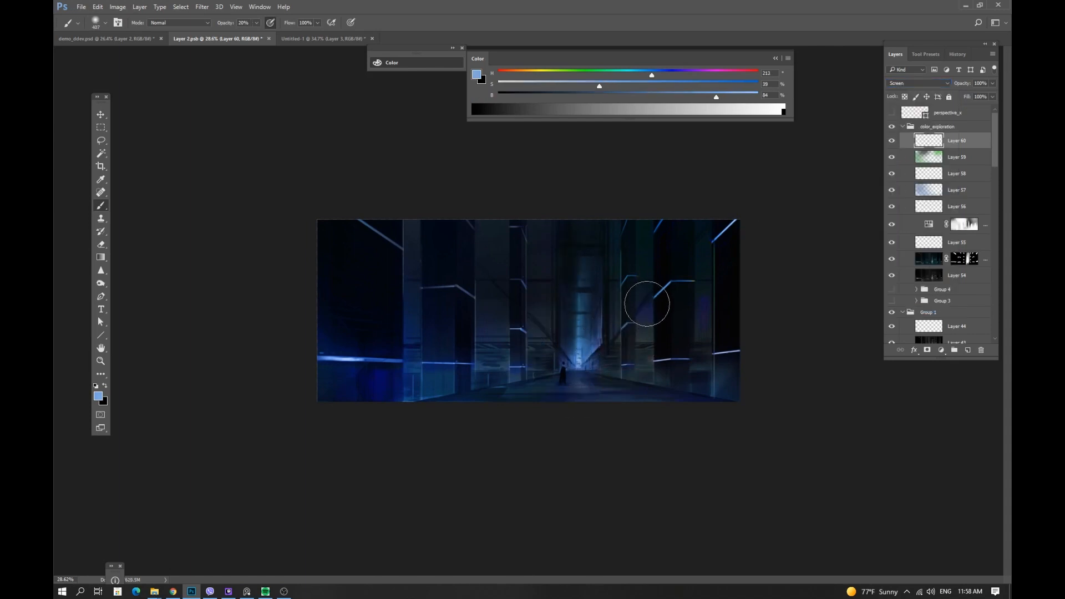
Sample blues from the right wall and paint soft blue light across the lower right of the corridor.
{"action": "left_click", "coordinate": [645, 339], "text": "alt"}
{"action": "right_click", "coordinate": [643, 344], "text": "alt"}
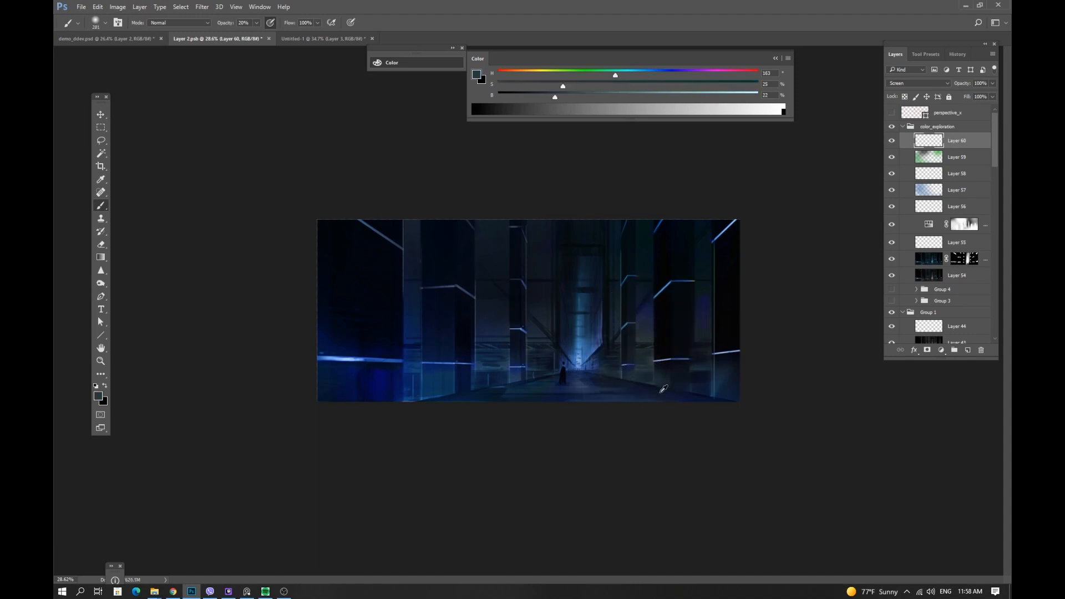
{"action": "left_click", "coordinate": [669, 359], "text": "alt"}
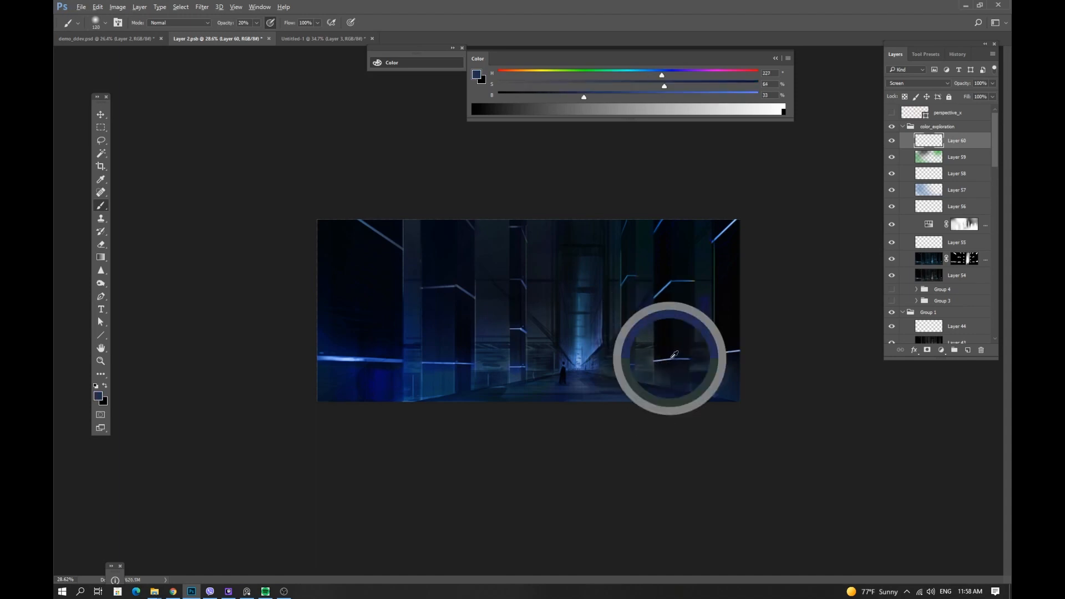
{"action": "right_click", "coordinate": [635, 374], "text": "alt"}
{"action": "left_click", "coordinate": [678, 351], "text": "alt"}
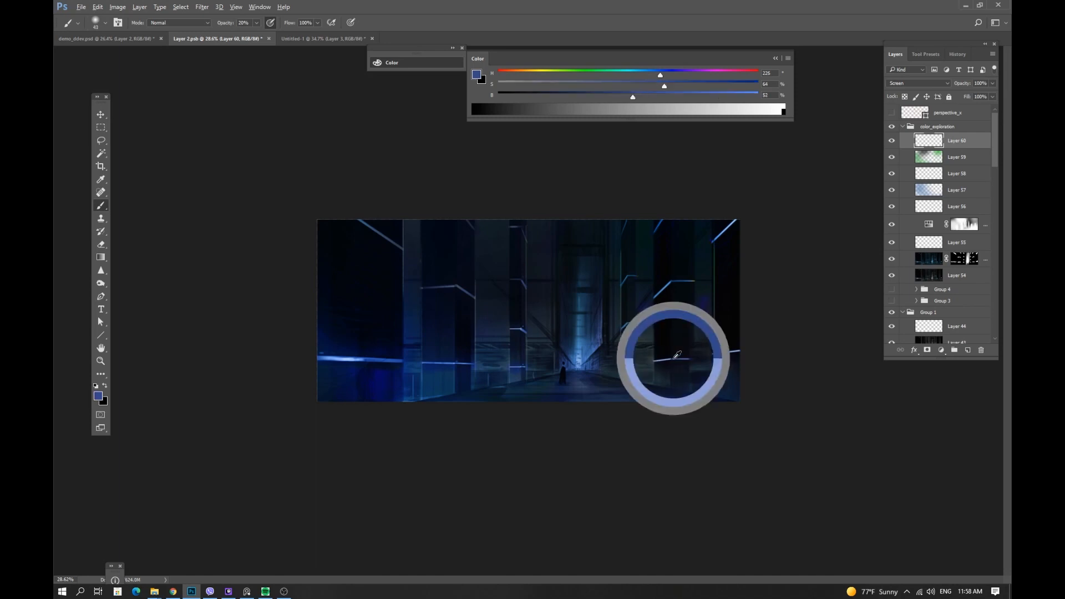
{"action": "right_click", "coordinate": [566, 390], "text": "alt"}
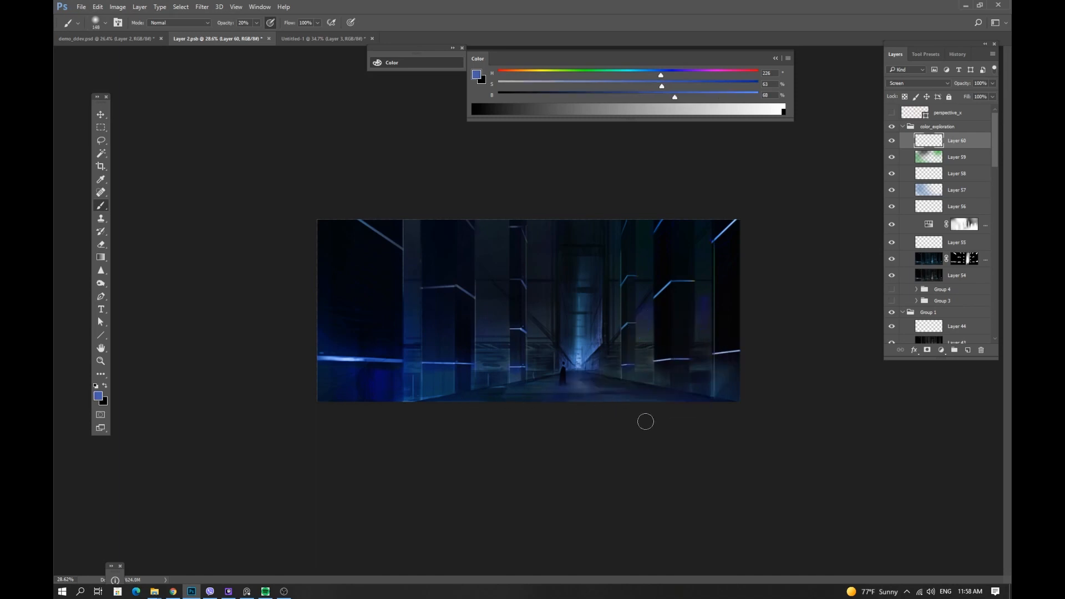
{"action": "key", "text": "z"}
{"action": "mouse_move", "coordinate": [621, 371]}
{"action": "left_mouse_down"}
{"action": "mouse_move", "coordinate": [692, 347]}
{"action": "mouse_move", "coordinate": [587, 382]}
{"action": "left_mouse_up"}
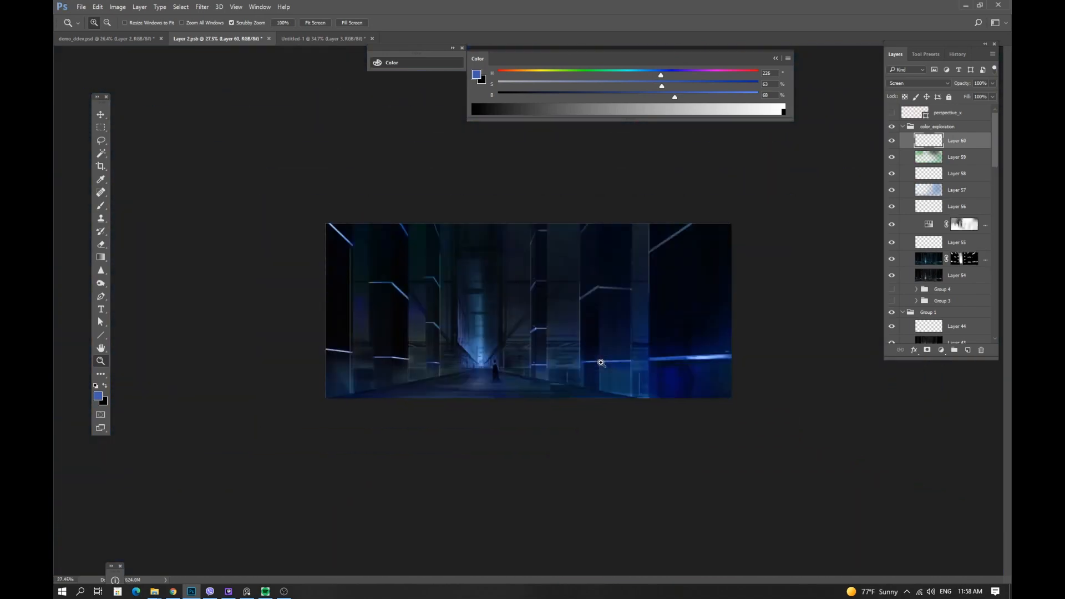
Select the whole canvas and paste the blue version into the Untitled-1 comparison sheet.
{"action": "key", "text": "b"}
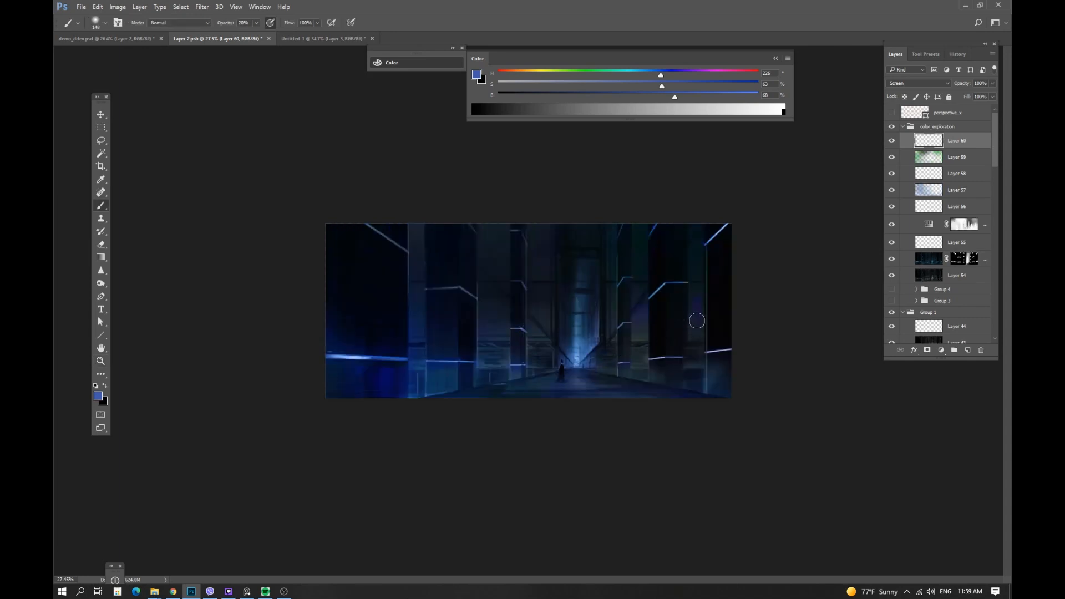
{"action": "key", "text": "m"}
{"action": "key", "text": "ctrl+a"}
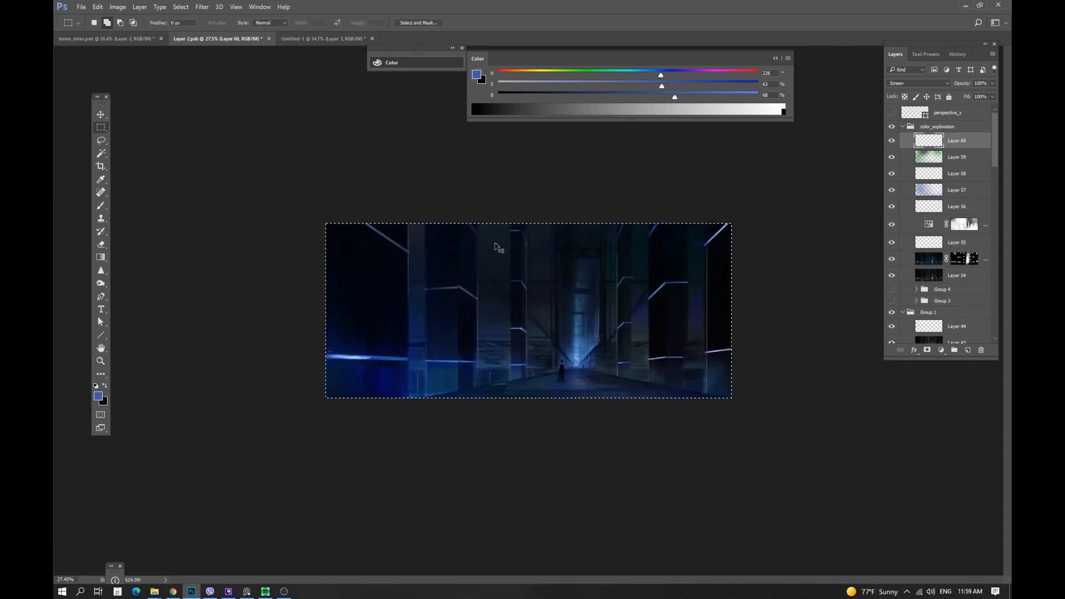
{"action": "key", "text": "ctrl+v"}
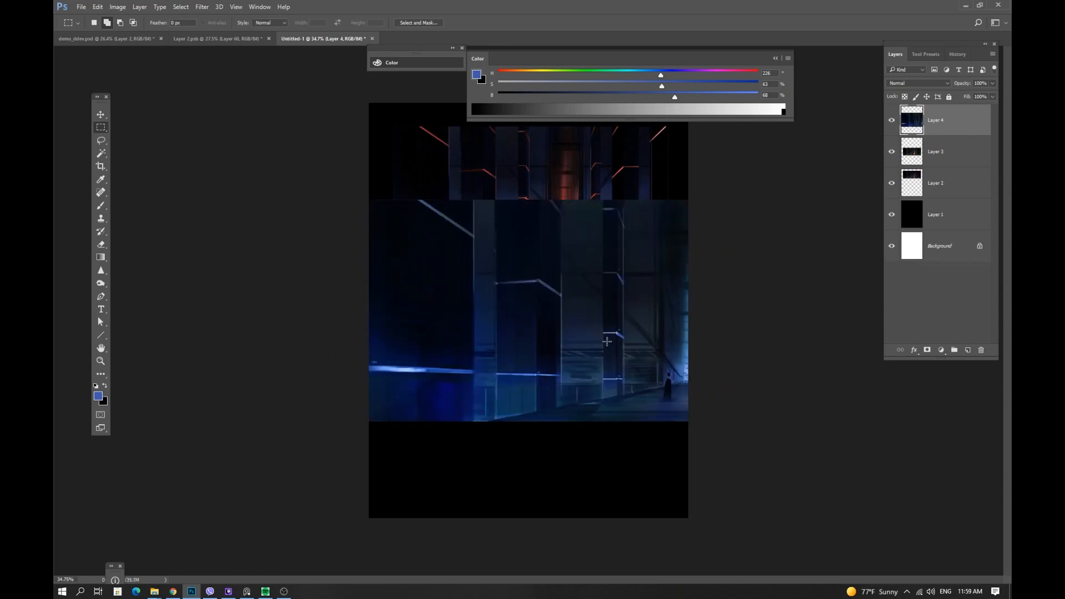
Scale and position the pasted blue version to fill the bottom slot of the comparison sheet.
{"action": "key", "text": "v"}
{"action": "key", "text": "ctrl+t"}
{"action": "left_click_drag", "start_coordinate": [879, 198], "coordinate": [677, 288]}
{"action": "left_click_drag", "start_coordinate": [630, 333], "coordinate": [651, 441]}
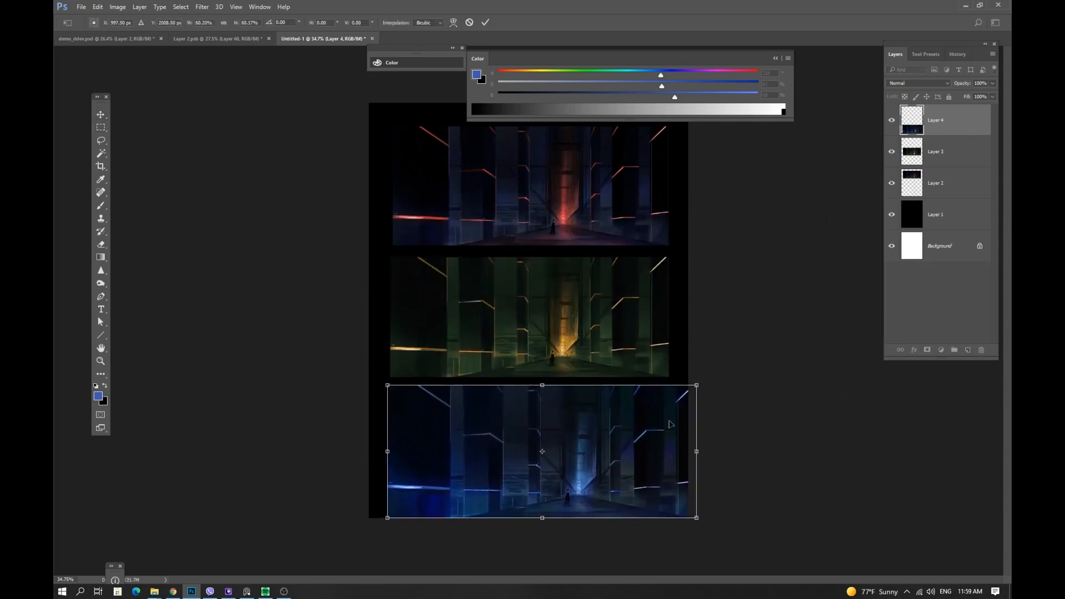
{"action": "left_click_drag", "start_coordinate": [696, 385], "coordinate": [652, 410]}
{"action": "key", "text": "ctrl+t"}
{"action": "key", "text": "Return"}
Resize and realign the green version so it matches the blue one's width in the middle slot.
{"action": "left_click_drag", "start_coordinate": [626, 339], "coordinate": [621, 344]}
{"action": "key", "text": "ctrl+t"}
{"action": "left_click_drag", "start_coordinate": [670, 383], "coordinate": [655, 369]}
{"action": "key", "text": "Return"}
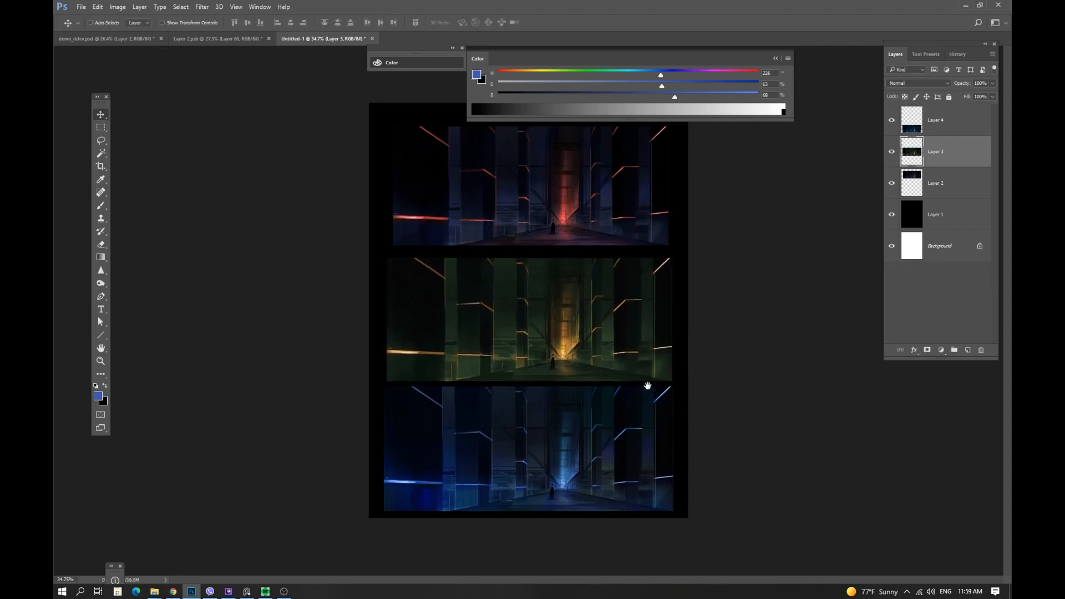
{"action": "left_click", "coordinate": [646, 198], "text": "ctrl"}
{"action": "left_click_drag", "start_coordinate": [631, 220], "coordinate": [663, 192]}
{"action": "key", "text": "f"}
{"action": "key", "text": "ctrl+t"}
{"action": "key", "text": "Return"}
{"action": "left_click_drag", "start_coordinate": [642, 245], "coordinate": [640, 247]}
{"action": "key", "text": "ctrl+t"}
{"action": "left_click_drag", "start_coordinate": [659, 315], "coordinate": [648, 316]}
{"action": "key", "text": "Return"}
{"action": "left_click", "coordinate": [643, 372], "text": "ctrl"}
{"action": "left_click_drag", "start_coordinate": [643, 372], "coordinate": [642, 371]}
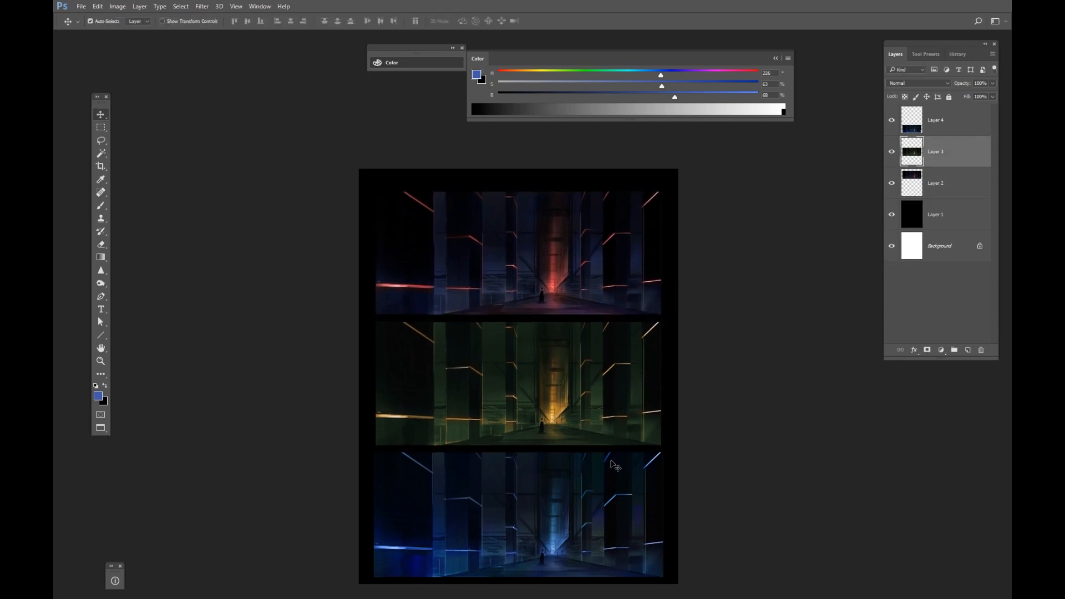
{"action": "left_click", "coordinate": [610, 475], "text": "ctrl"}
{"action": "left_click_drag", "start_coordinate": [610, 475], "coordinate": [612, 475]}
{"action": "left_click_drag", "start_coordinate": [642, 362], "coordinate": [663, 323]}
{"action": "key", "text": "ctrl+t"}
{"action": "key", "text": "Return"}
Resize and align the red version in the top slot, briefly flipping the sheet horizontally and back.
{"action": "left_click", "coordinate": [639, 294], "text": "ctrl"}
{"action": "key", "text": "ctrl+t"}
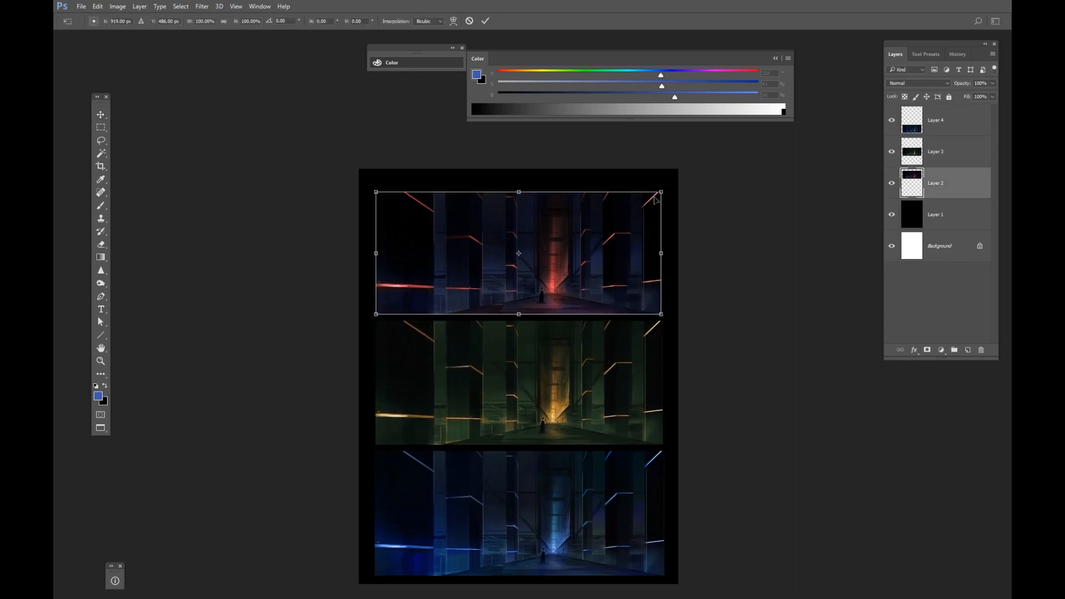
{"action": "left_click_drag", "start_coordinate": [663, 190], "coordinate": [661, 192]}
{"action": "key", "text": "Return"}
{"action": "left_click_drag", "start_coordinate": [641, 255], "coordinate": [637, 255]}
{"action": "key", "text": "ctrl+t"}
{"action": "left_click_drag", "start_coordinate": [658, 193], "coordinate": [660, 191]}
{"action": "key", "text": "Return"}
{"action": "key", "text": "F2"}
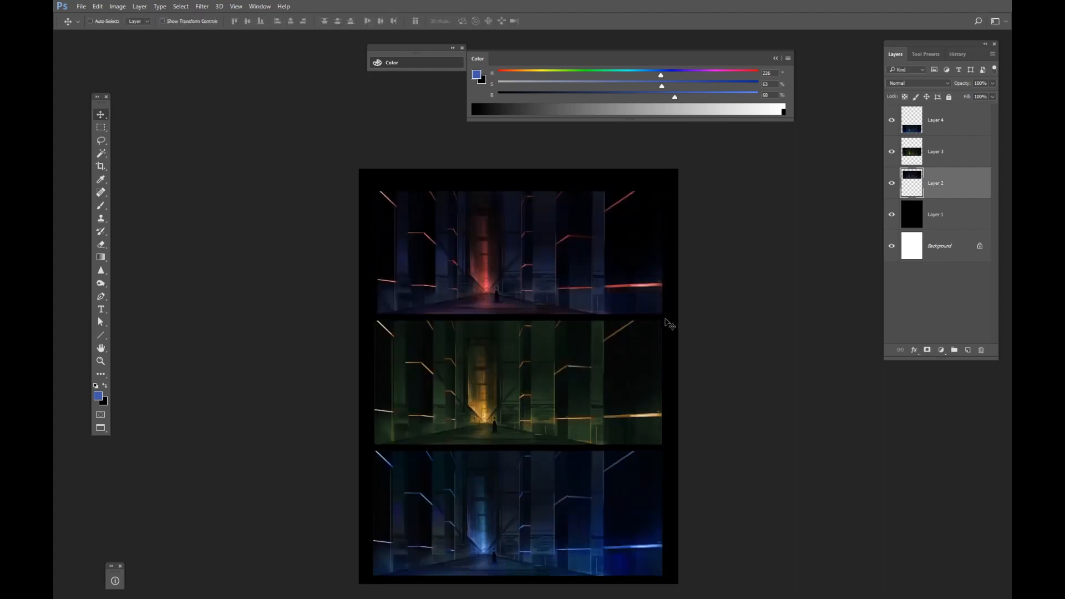
{"action": "key", "text": "F2"}
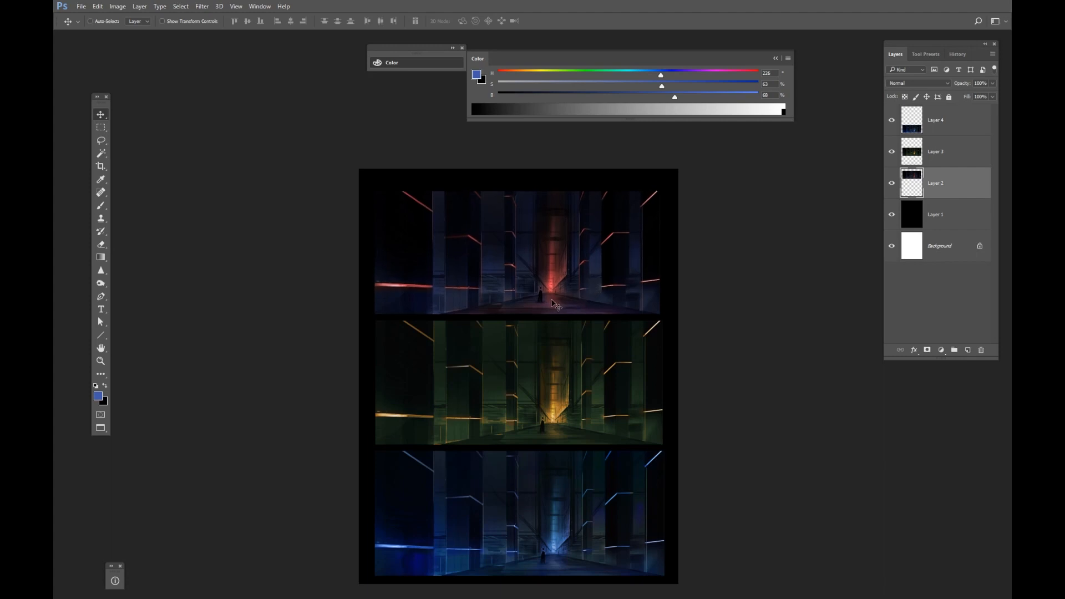
Add a new layer clipped to the red version and sample red and dark blue colours from it.
{"action": "key", "text": "ctrl+alt+shift+n"}
{"action": "key", "text": "ctrl+alt+g"}
{"action": "key", "text": "b"}
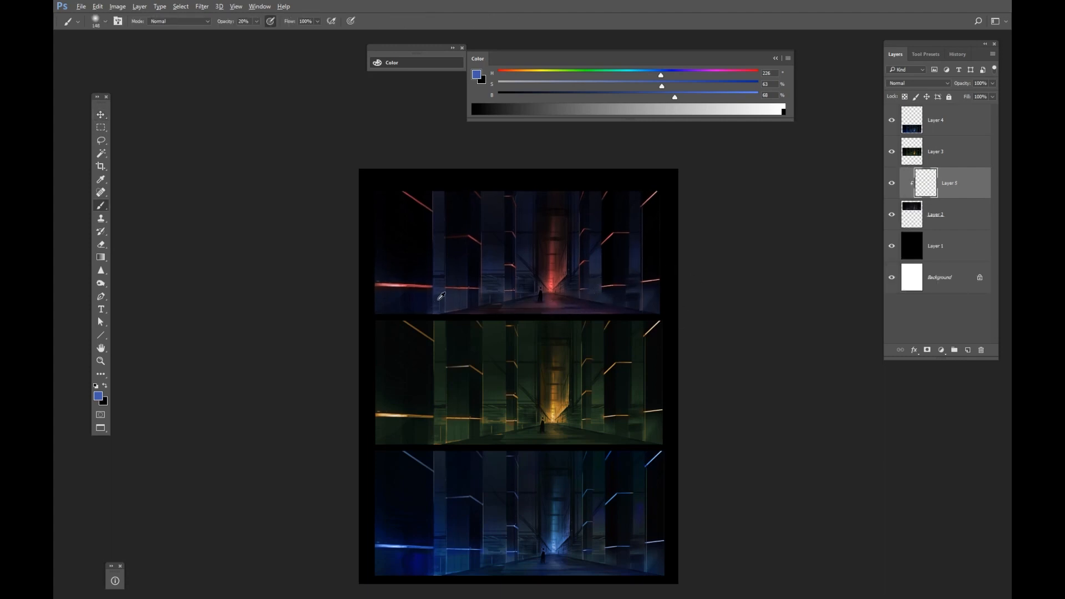
{"action": "left_click", "coordinate": [416, 284], "text": "alt"}
{"action": "left_click_drag", "start_coordinate": [416, 285], "coordinate": [445, 286]}
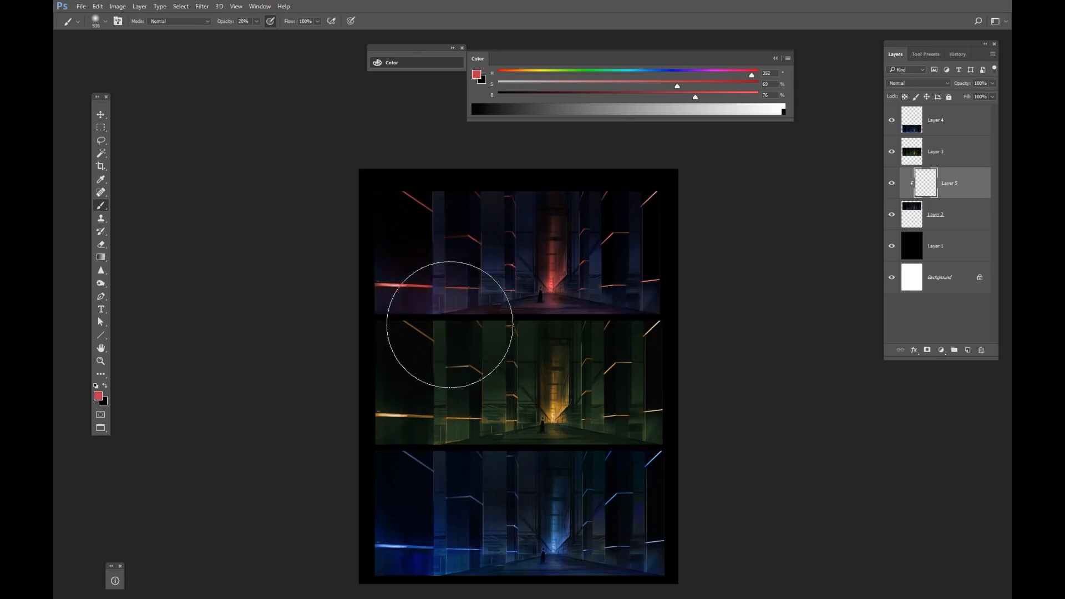
{"action": "left_click_drag", "start_coordinate": [538, 334], "coordinate": [525, 298]}
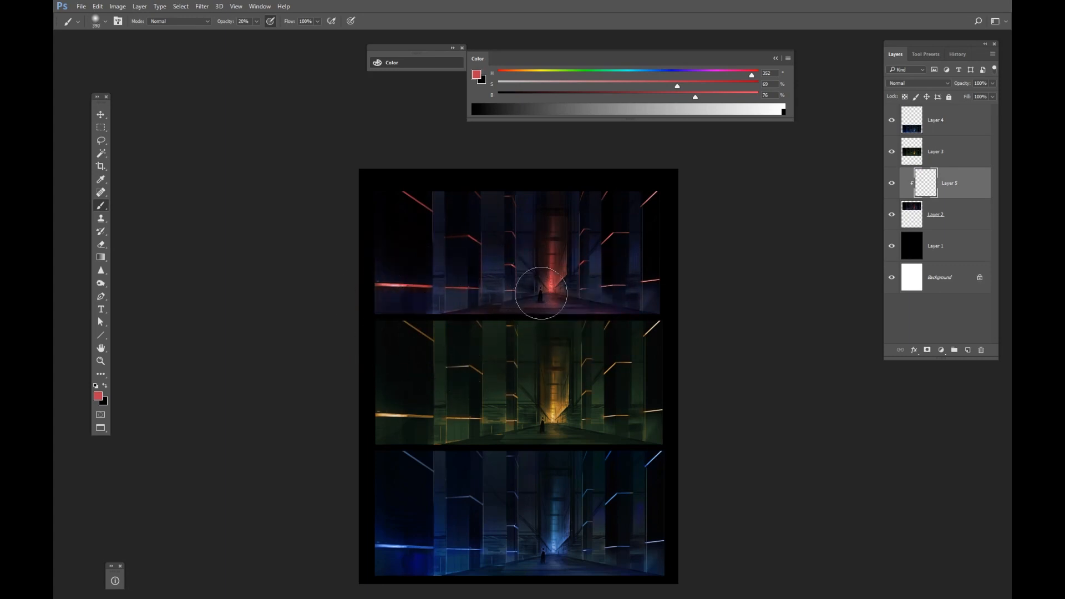
{"action": "left_click", "coordinate": [598, 266], "text": "alt"}
{"action": "left_click", "coordinate": [498, 264], "text": "alt"}
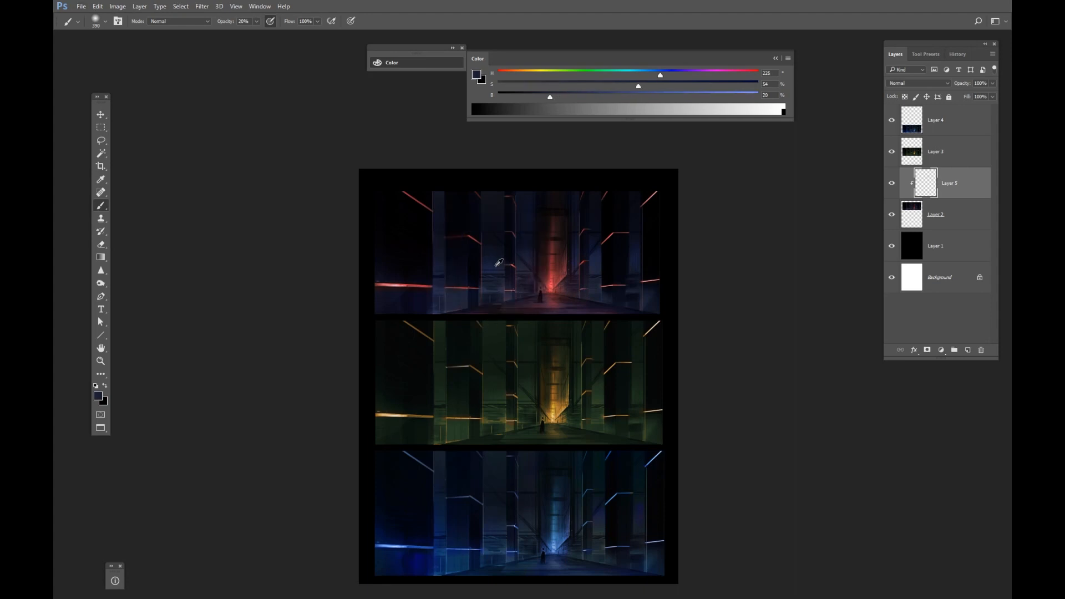
Add a clipped Screen layer and paint a blue glow over the right wall of the red version.
{"action": "left_click", "coordinate": [968, 350]}
{"action": "left_click", "coordinate": [923, 83]}
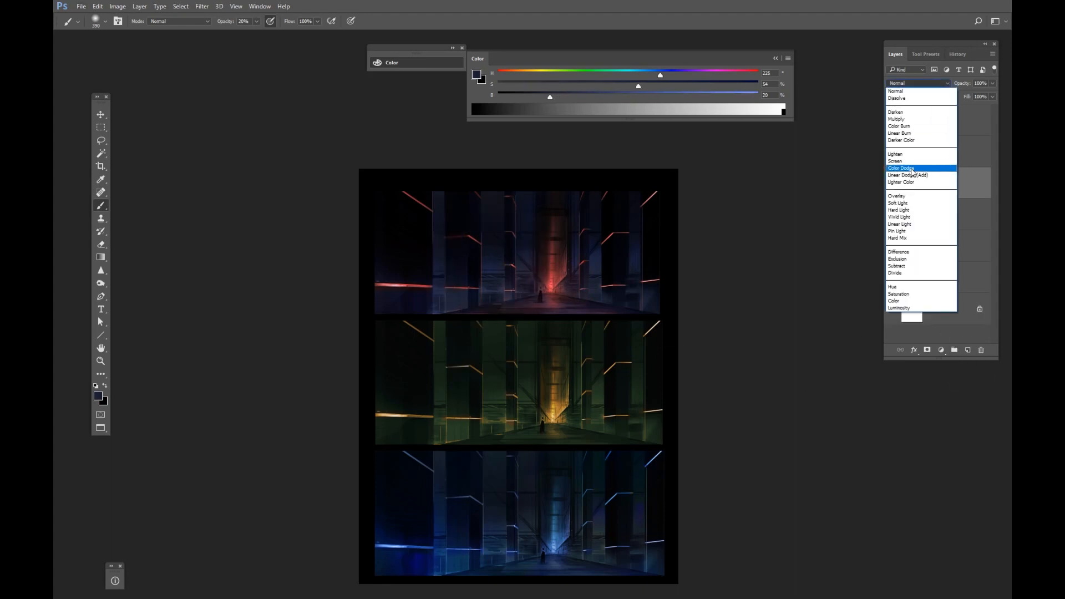
{"action": "left_click", "coordinate": [912, 162]}
{"action": "mouse_move", "coordinate": [413, 290]}
{"action": "left_mouse_down", "text": "alt"}
{"action": "mouse_move", "coordinate": [452, 314]}
{"action": "mouse_move", "coordinate": [392, 277]}
{"action": "mouse_move", "coordinate": [381, 238]}
{"action": "mouse_move", "coordinate": [411, 275]}
{"action": "left_mouse_up", "text": "alt"}
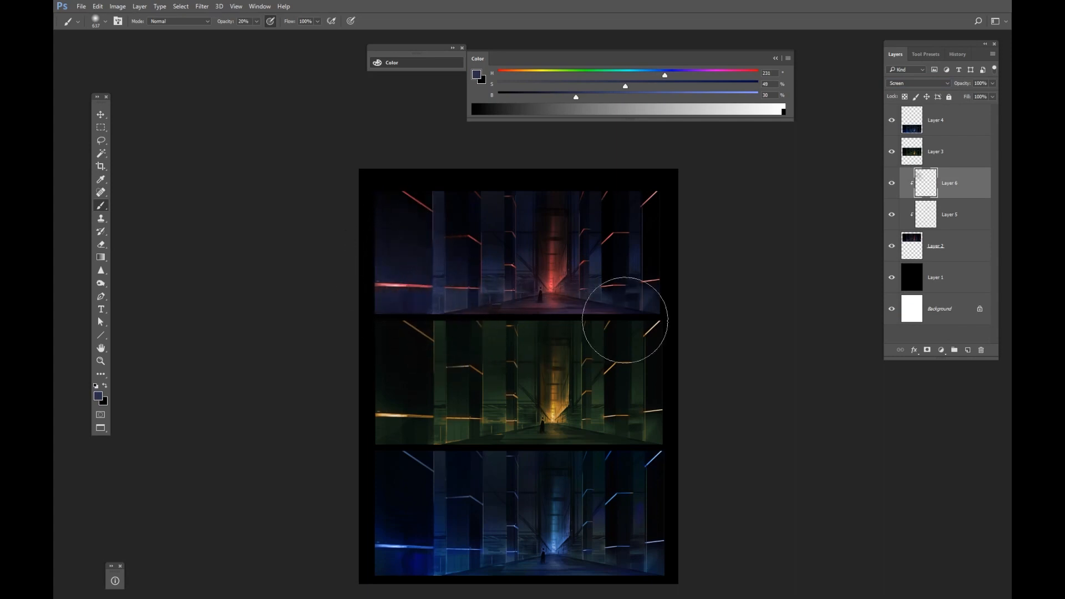
{"action": "left_click_drag", "start_coordinate": [633, 210], "coordinate": [637, 257]}
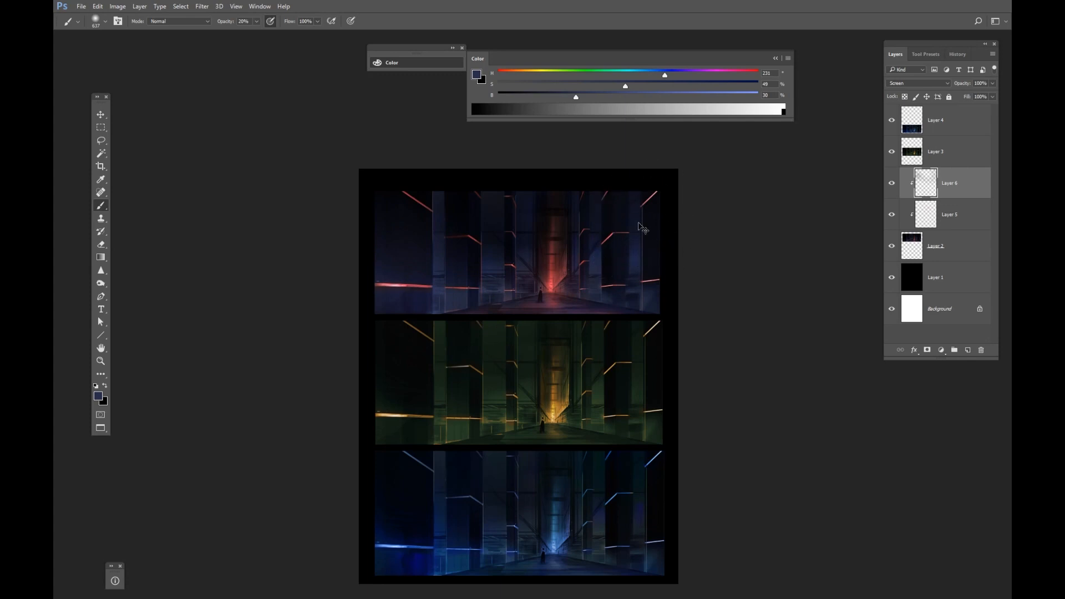
{"action": "left_click_drag", "start_coordinate": [646, 205], "coordinate": [637, 289]}
Add a Soft Light layer and paint a brighter, more saturated blue onto the upper right walls.
{"action": "left_click", "coordinate": [968, 350]}
{"action": "left_click", "coordinate": [921, 82]}
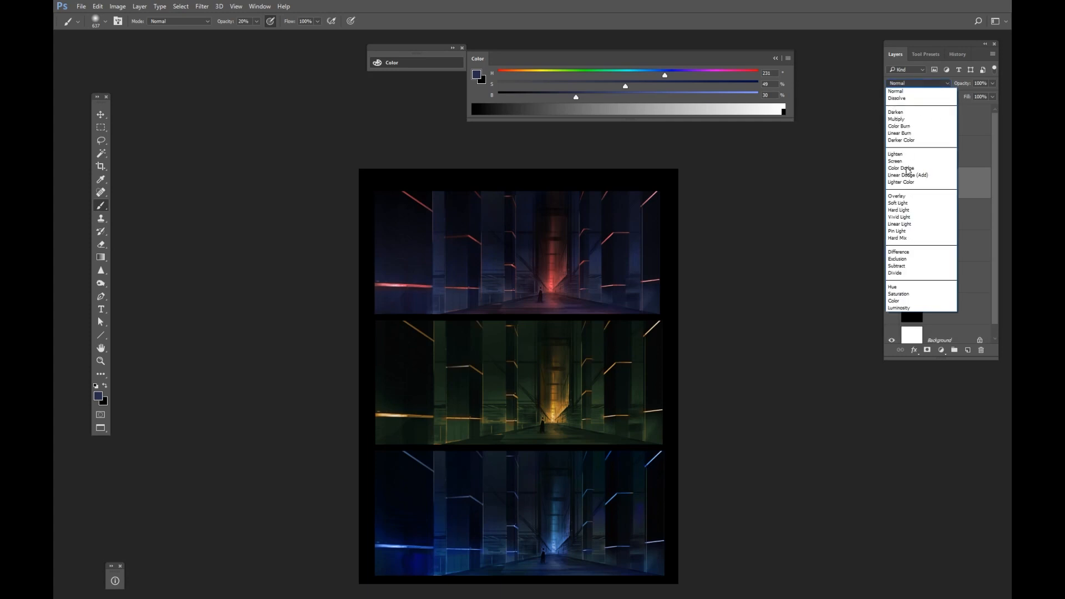
{"action": "left_click", "coordinate": [910, 214]}
{"action": "left_click_drag", "start_coordinate": [602, 221], "coordinate": [616, 233]}
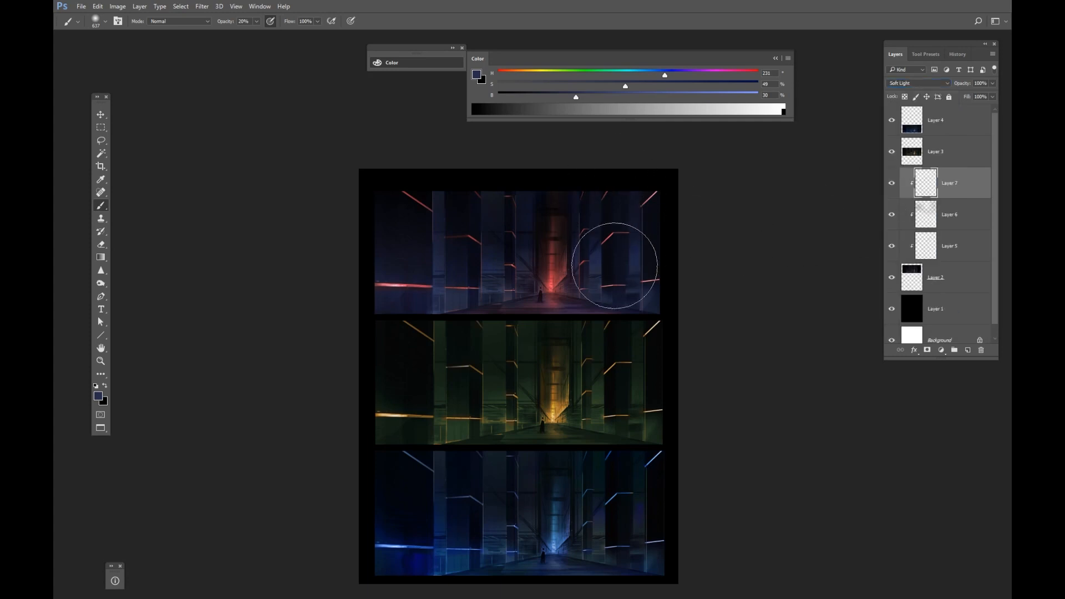
{"action": "left_click", "coordinate": [593, 260], "text": "alt"}
{"action": "left_click_drag", "start_coordinate": [689, 90], "coordinate": [716, 87]}
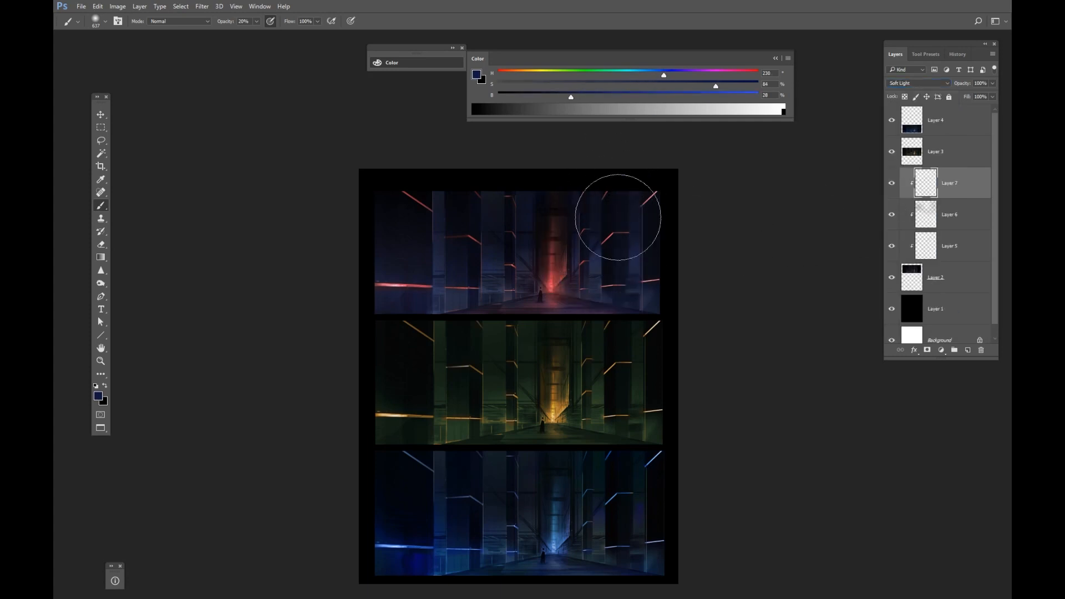
{"action": "left_click", "coordinate": [696, 96]}
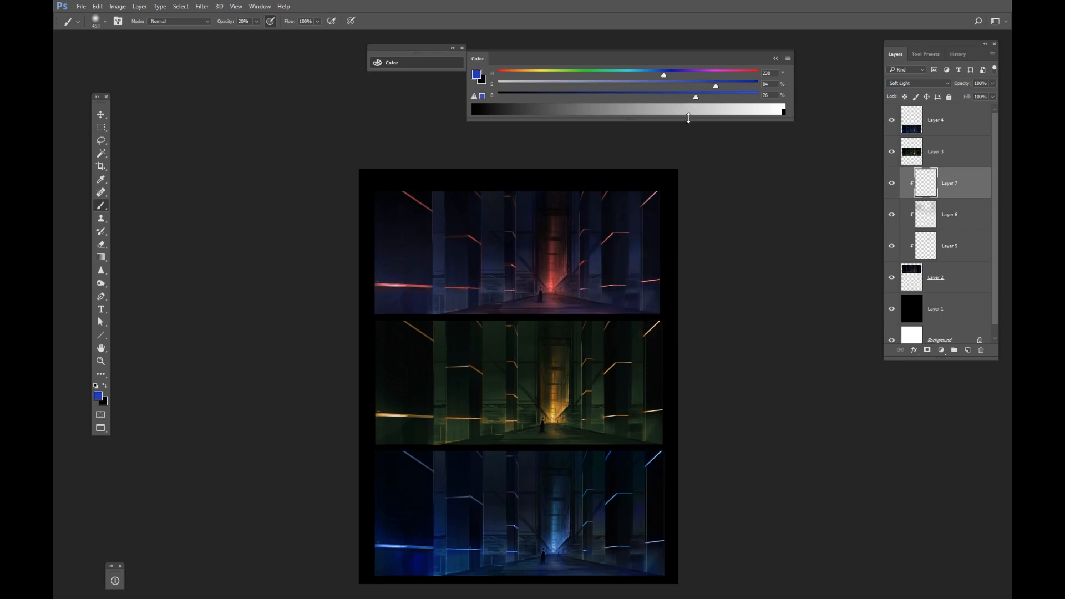
{"action": "left_click_drag", "start_coordinate": [631, 251], "coordinate": [615, 228]}
Paste a merged copy of the red version as an Overlay layer at 61% opacity.
{"action": "key", "text": "ctrl+shift+c"}
{"action": "key", "text": "ctrl+v"}
{"action": "left_click", "coordinate": [914, 85]}
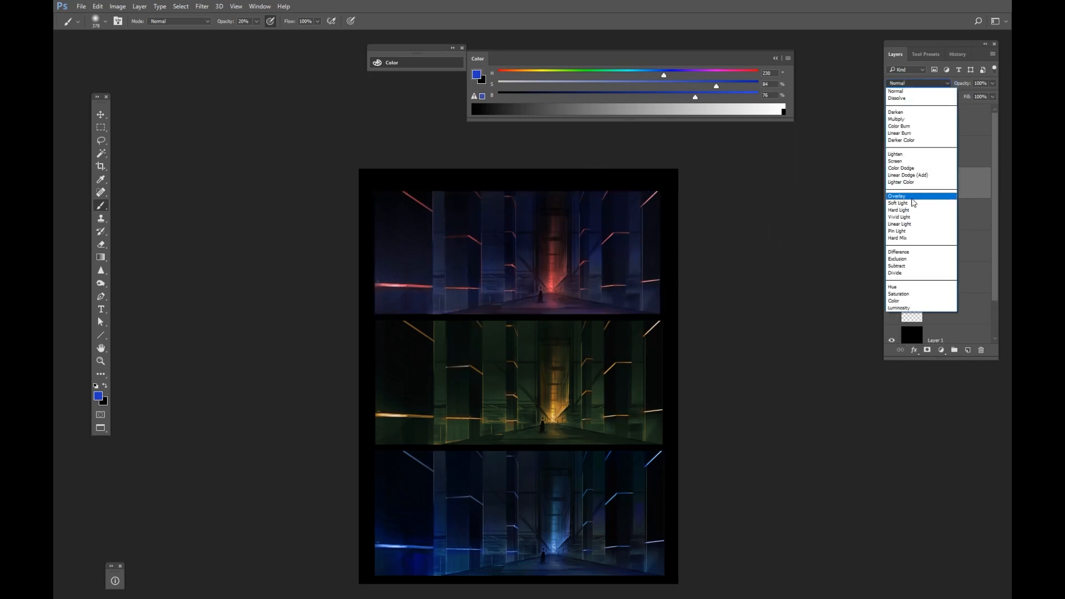
{"action": "left_click", "coordinate": [914, 197]}
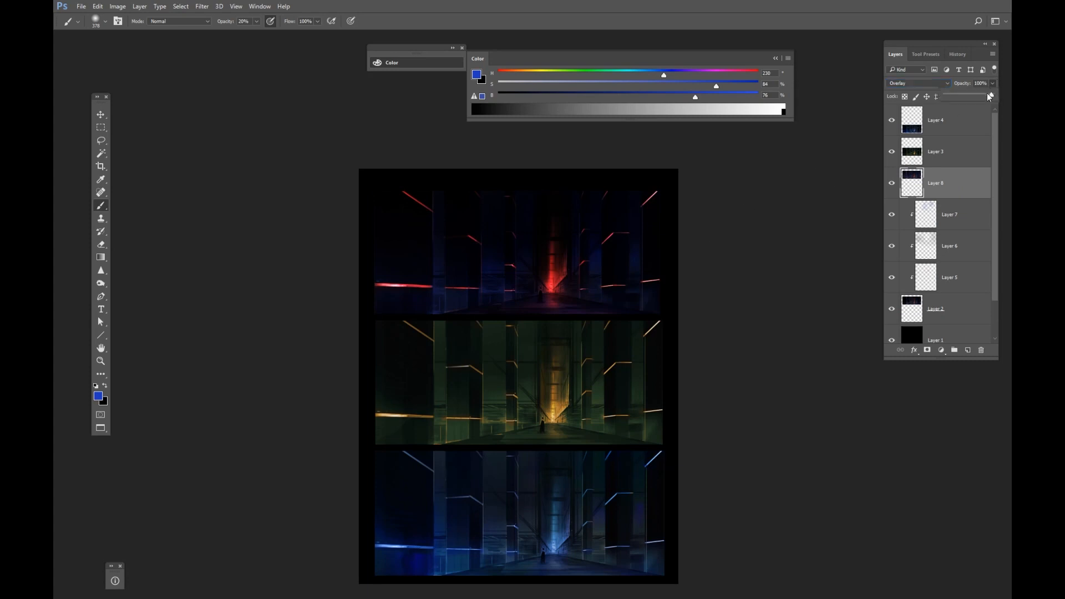
{"action": "left_click_drag", "start_coordinate": [971, 98], "coordinate": [974, 98]}
Erase the overlay copy across the corridor centre and walls of the red version.
{"action": "key", "text": "e"}
{"action": "mouse_move", "coordinate": [500, 293]}
{"action": "left_mouse_down"}
{"action": "mouse_move", "coordinate": [547, 297]}
{"action": "mouse_move", "coordinate": [499, 294]}
{"action": "left_mouse_up"}
{"action": "key", "text": "ctrl+z"}
{"action": "mouse_move", "coordinate": [402, 276]}
{"action": "left_mouse_down"}
{"action": "mouse_move", "coordinate": [452, 276]}
{"action": "mouse_move", "coordinate": [489, 308]}
{"action": "left_mouse_up"}
{"action": "mouse_move", "coordinate": [382, 307]}
{"action": "left_mouse_down"}
{"action": "mouse_move", "coordinate": [666, 329]}
{"action": "mouse_move", "coordinate": [403, 360]}
{"action": "left_mouse_up"}
{"action": "key", "text": "ctrl+z"}
{"action": "key", "text": "ctrl+z"}
{"action": "left_click_drag", "start_coordinate": [504, 318], "coordinate": [475, 326]}
{"action": "left_click_drag", "start_coordinate": [414, 288], "coordinate": [514, 293]}
{"action": "mouse_move", "coordinate": [427, 266]}
{"action": "left_mouse_down"}
{"action": "mouse_move", "coordinate": [425, 231]}
{"action": "mouse_move", "coordinate": [484, 303]}
{"action": "mouse_move", "coordinate": [523, 281]}
{"action": "mouse_move", "coordinate": [593, 327]}
{"action": "mouse_move", "coordinate": [642, 256]}
{"action": "mouse_move", "coordinate": [602, 300]}
{"action": "left_mouse_up"}
{"action": "left_click_drag", "start_coordinate": [573, 249], "coordinate": [519, 263]}
{"action": "mouse_move", "coordinate": [555, 221]}
{"action": "left_mouse_down"}
{"action": "mouse_move", "coordinate": [567, 220]}
{"action": "mouse_move", "coordinate": [550, 237]}
{"action": "left_mouse_up"}
{"action": "left_click_drag", "start_coordinate": [552, 192], "coordinate": [485, 288]}
Lasso-select the left inner wall panel and the right wall block of the red version.
{"action": "key", "text": "l"}
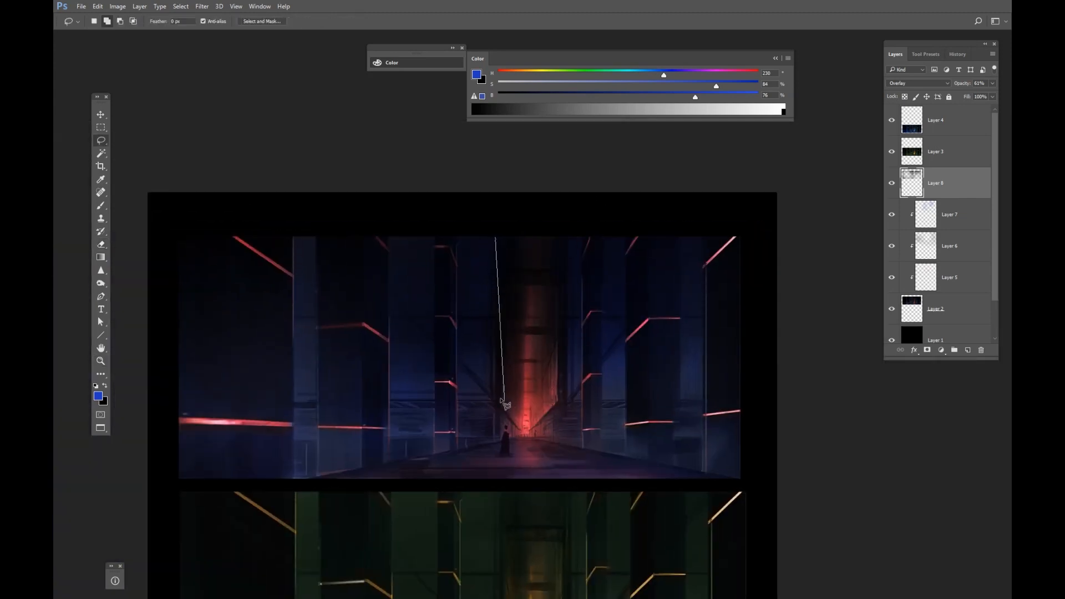
{"action": "left_click_drag", "start_coordinate": [425, 224], "coordinate": [435, 220]}
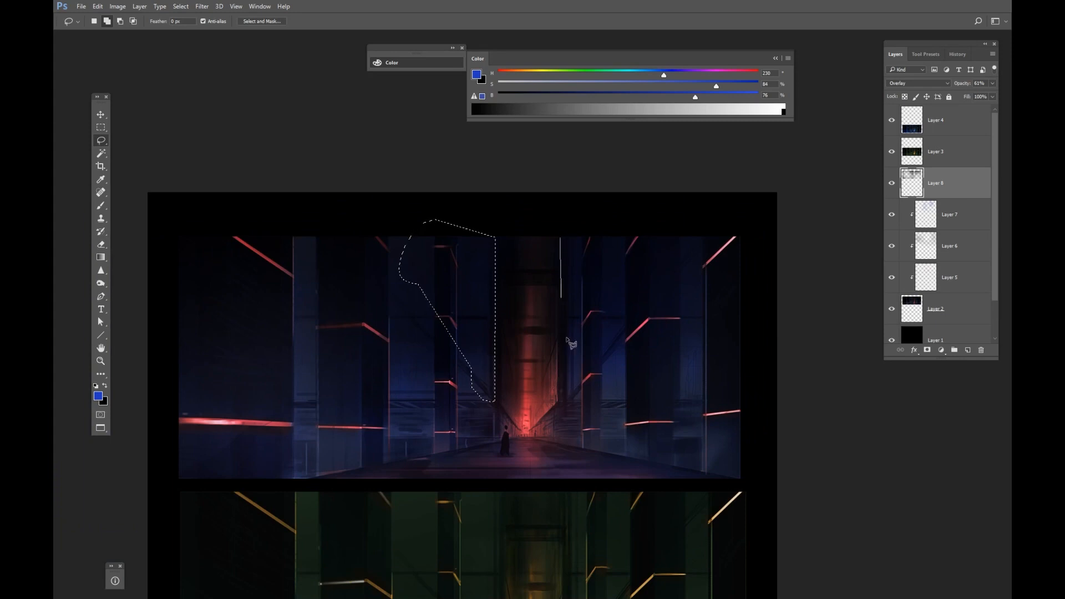
{"action": "left_click_drag", "start_coordinate": [727, 402], "coordinate": [734, 211]}
Add a clipped Overlay layer and paint sampled and brightened blues inside the selected wall areas.
{"action": "key", "text": "b"}
{"action": "left_click", "coordinate": [621, 370], "text": "alt"}
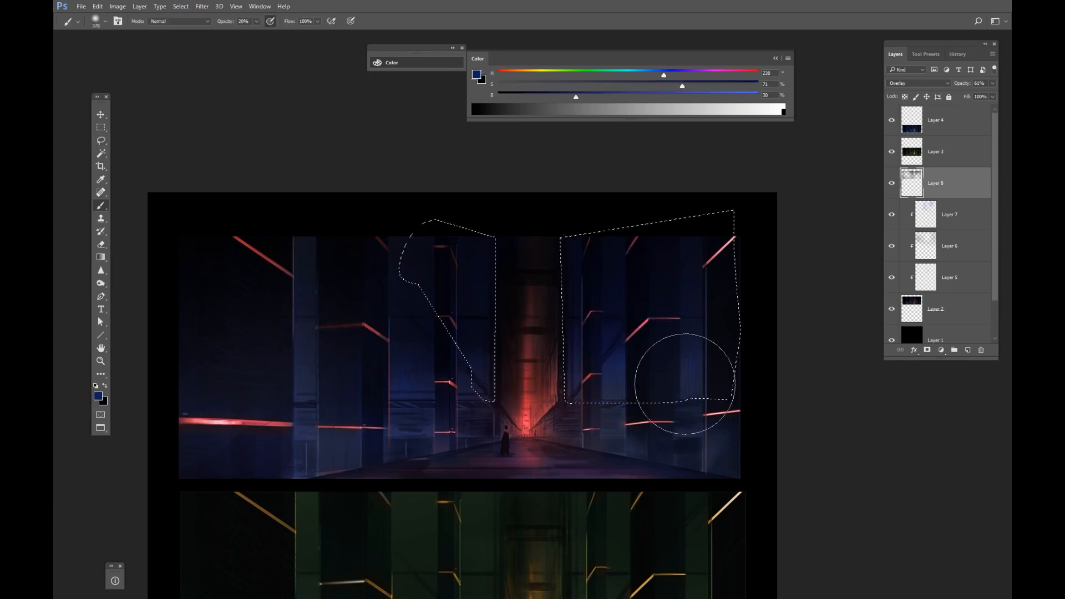
{"action": "left_click", "coordinate": [968, 350]}
{"action": "left_click", "coordinate": [918, 84]}
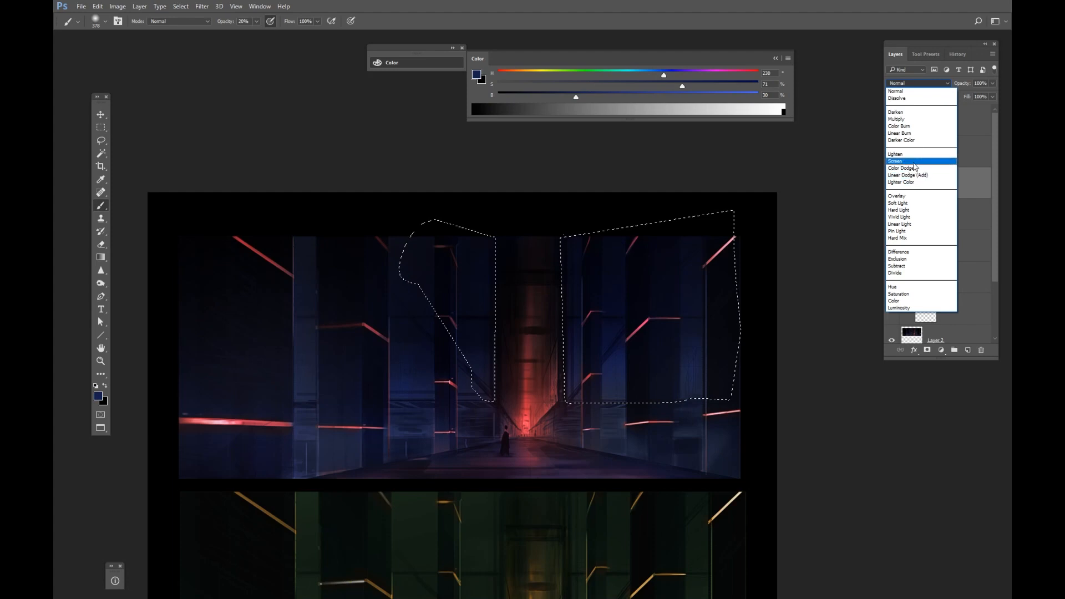
{"action": "left_click", "coordinate": [940, 202]}
{"action": "left_click", "coordinate": [942, 200], "text": "alt"}
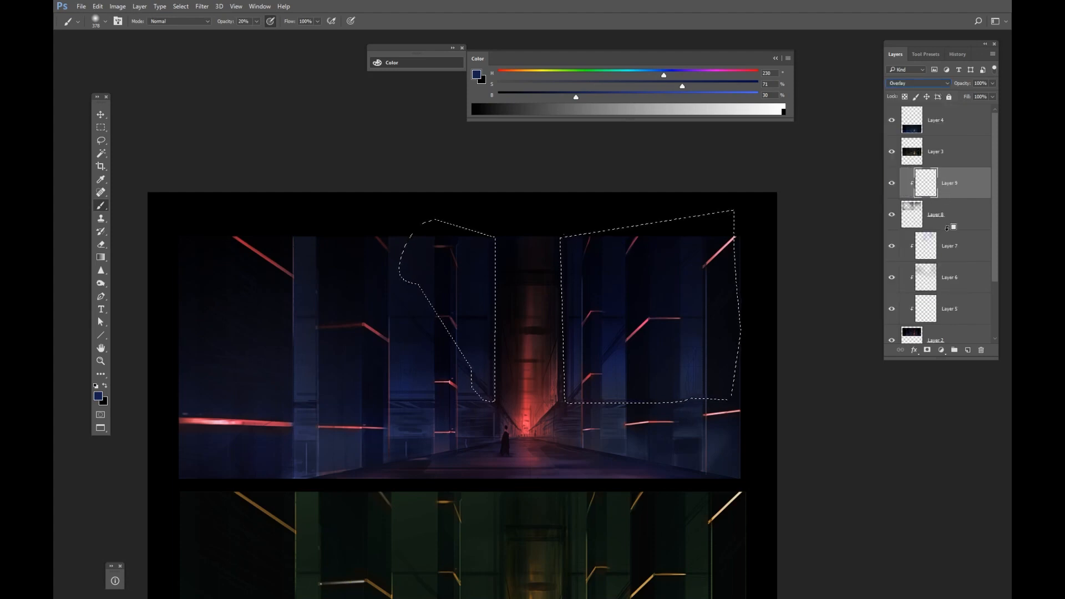
{"action": "left_click", "coordinate": [947, 229], "text": "alt"}
{"action": "left_click_drag", "start_coordinate": [506, 318], "coordinate": [449, 333]}
{"action": "left_click_drag", "start_coordinate": [471, 367], "coordinate": [481, 371]}
{"action": "left_click", "coordinate": [461, 323], "text": "alt"}
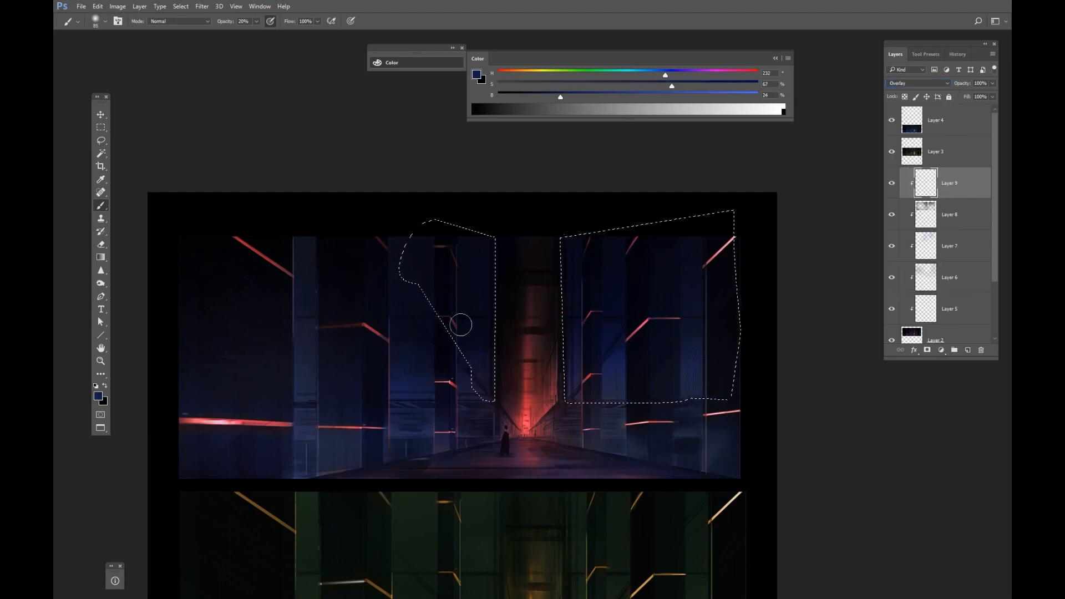
{"action": "left_click", "coordinate": [713, 96]}
{"action": "left_click_drag", "start_coordinate": [476, 285], "coordinate": [491, 286]}
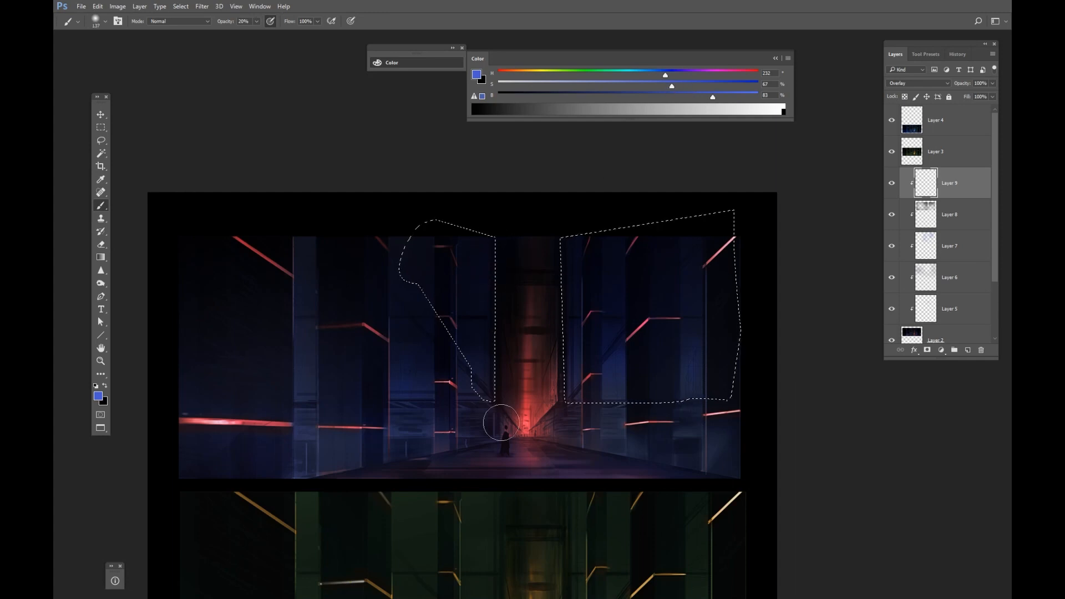
{"action": "left_click", "coordinate": [613, 382], "text": "alt"}
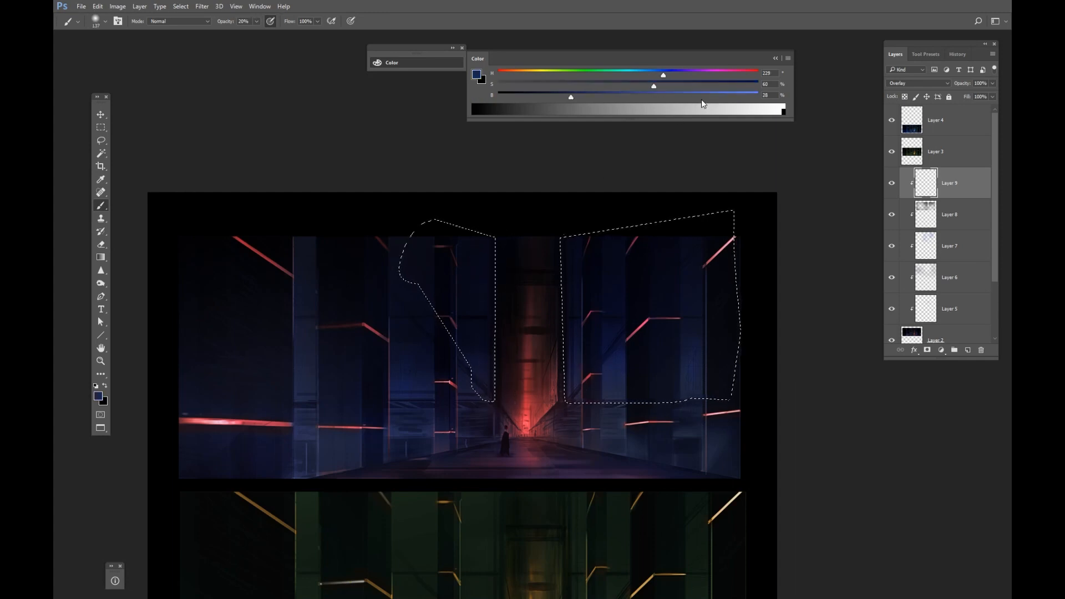
{"action": "left_click_drag", "start_coordinate": [701, 98], "coordinate": [764, 96]}
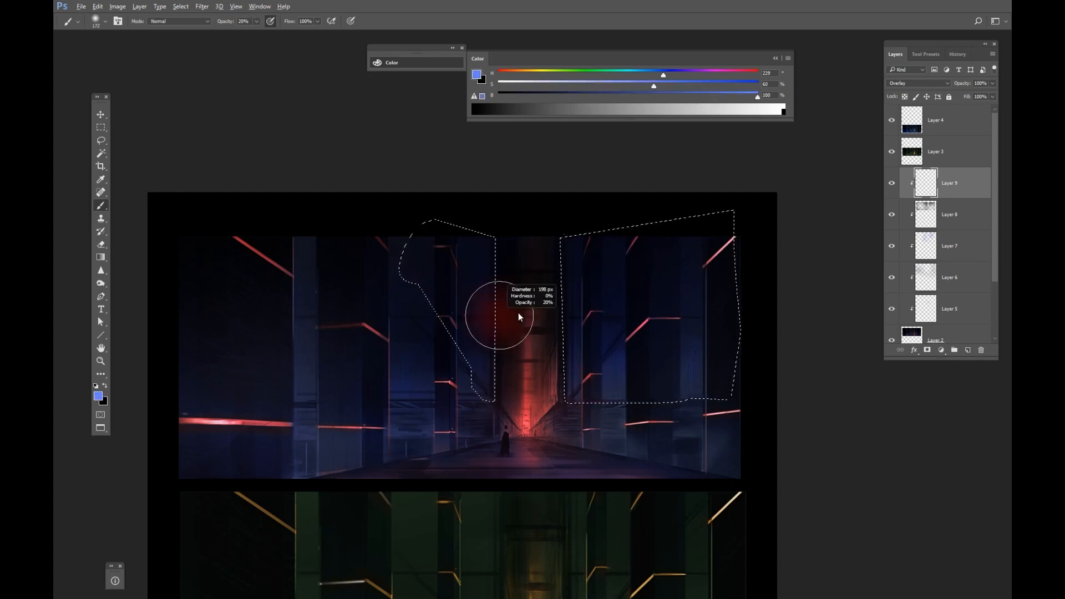
Paint white highlights inside a narrow vertical strip selection on a left pillar and along the right edge.
{"action": "key", "text": "d"}
{"action": "key", "text": "x"}
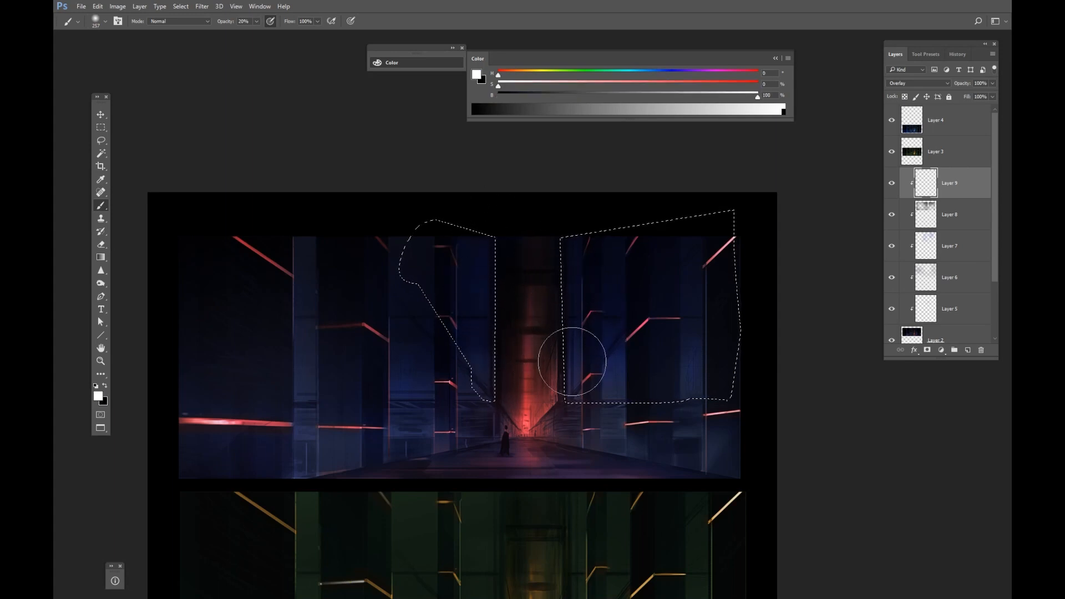
{"action": "key", "text": "ctrl+d"}
{"action": "key", "text": "m"}
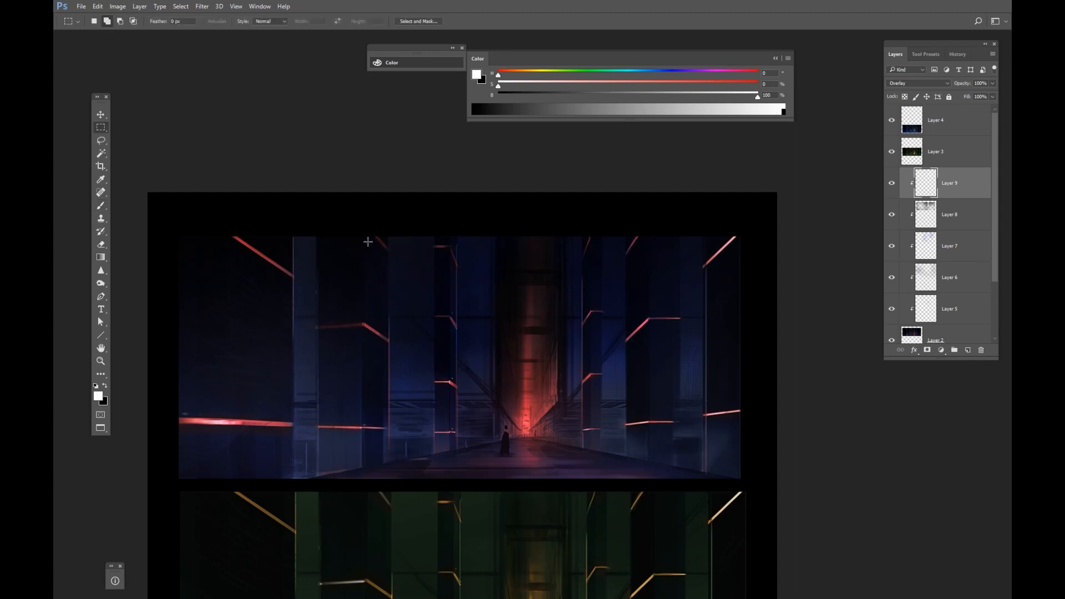
{"action": "key", "text": "ctrl+d"}
{"action": "left_click_drag", "start_coordinate": [398, 454], "coordinate": [391, 239]}
{"action": "key", "text": "b"}
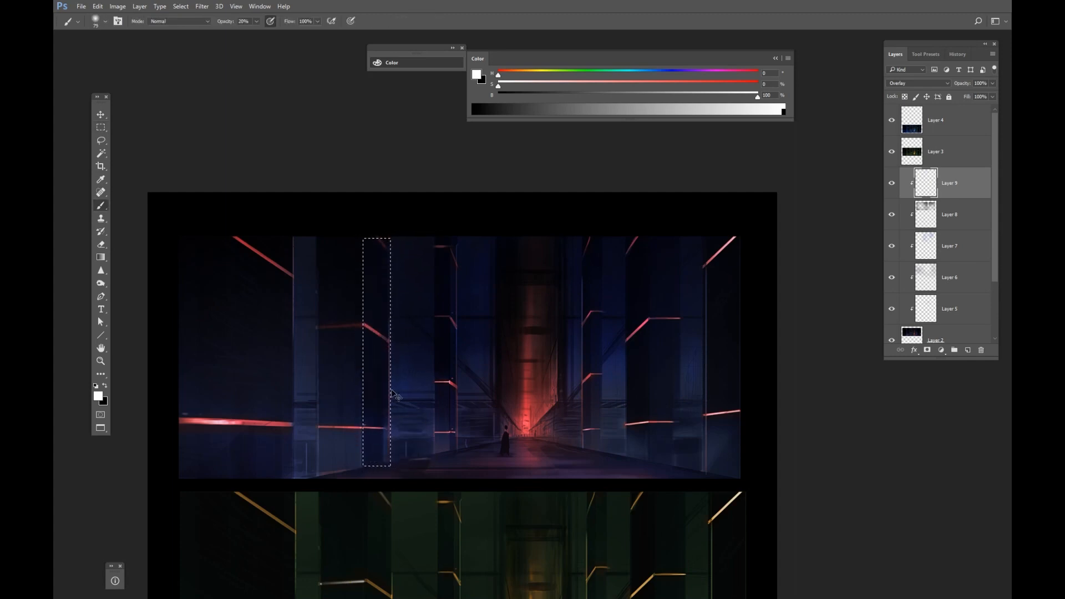
{"action": "left_click_drag", "start_coordinate": [375, 350], "coordinate": [392, 348]}
{"action": "key", "text": "x"}
{"action": "key", "text": "x"}
{"action": "key", "text": "ctrl+d"}
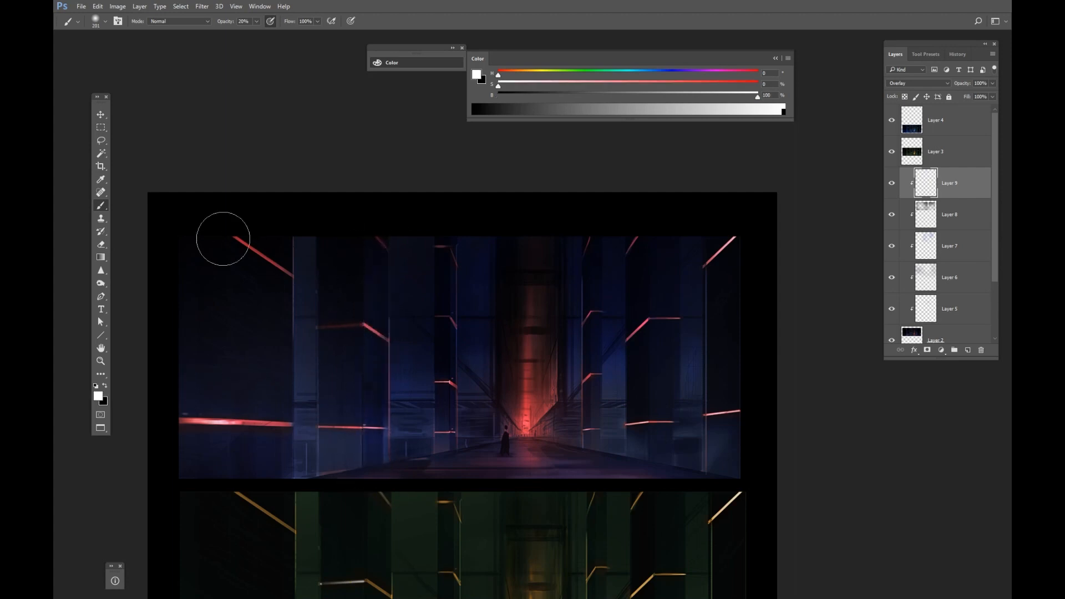
{"action": "scroll", "coordinate": [337, 500], "scroll_direction": "down", "scroll_amount": 3}
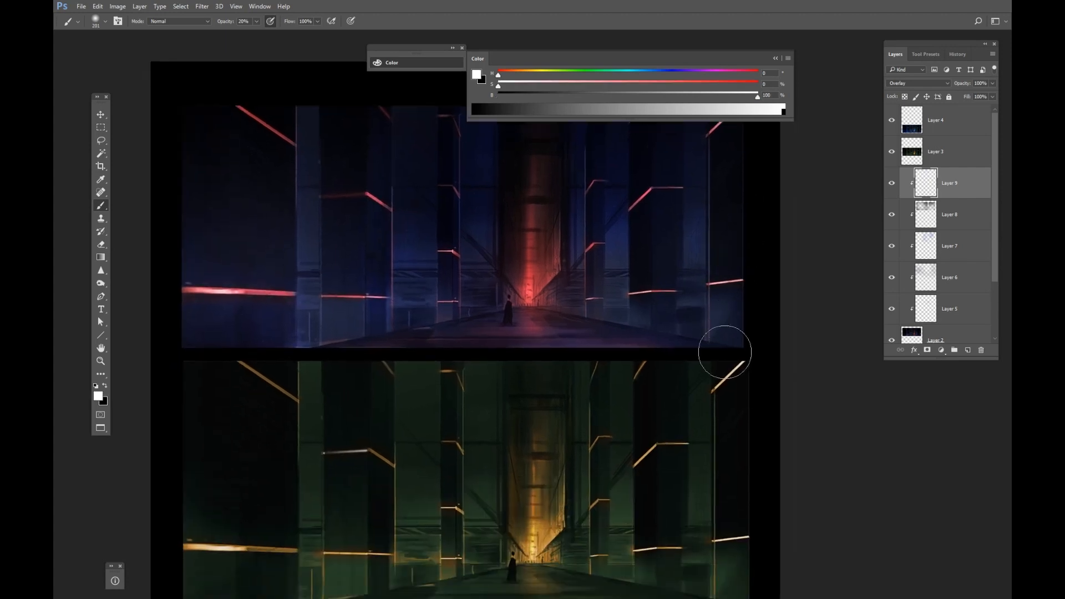
{"action": "left_click_drag", "start_coordinate": [711, 421], "coordinate": [711, 105]}
{"action": "left_click_drag", "start_coordinate": [597, 268], "coordinate": [667, 446]}
Select the green version's layer and zoom out to view the whole comparison sheet.
{"action": "key", "text": "v"}
{"action": "left_click", "coordinate": [623, 354], "text": "ctrl"}
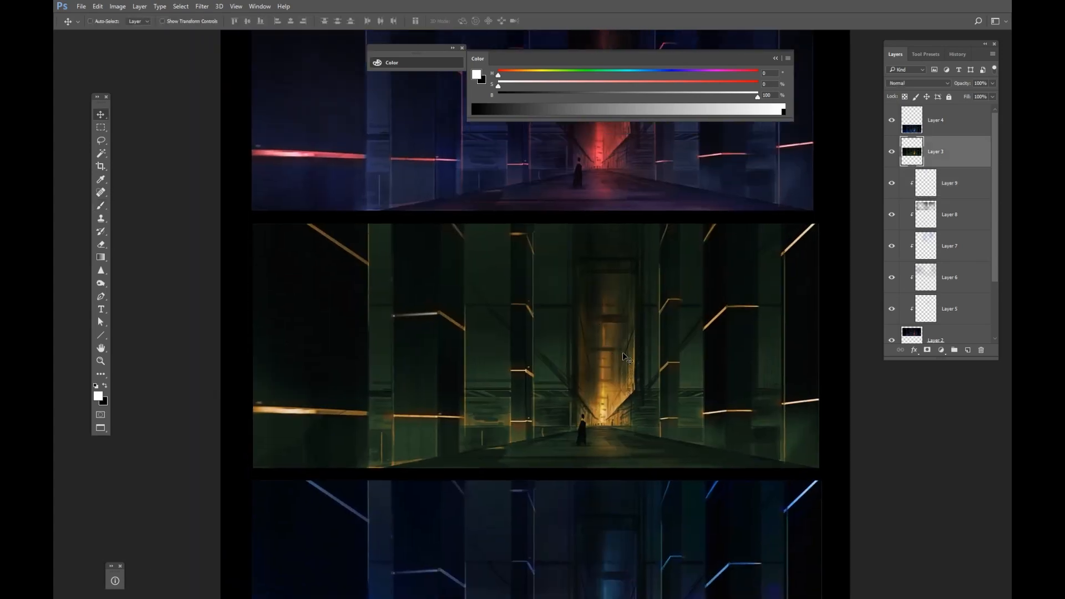
{"action": "key", "text": "z"}
{"action": "left_click_drag", "start_coordinate": [691, 290], "coordinate": [635, 322]}
{"action": "left_click_drag", "start_coordinate": [634, 326], "coordinate": [564, 371]}
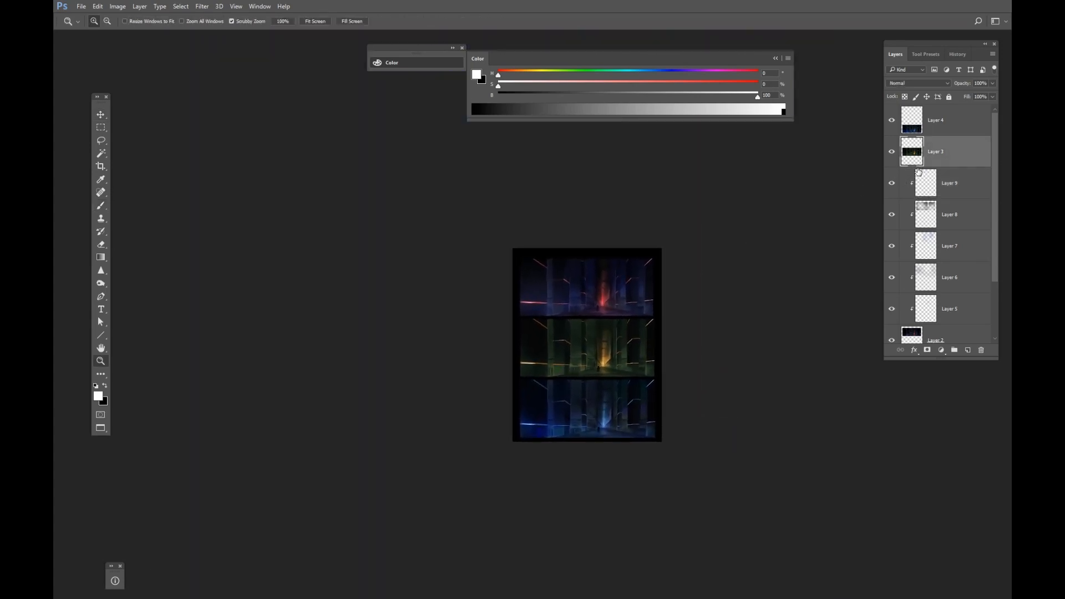
Zoom in and toggle the red version's clipped glow layers on and off to compare their effect.
{"action": "left_click", "coordinate": [927, 188]}
{"action": "left_click_drag", "start_coordinate": [895, 268], "coordinate": [895, 328]}
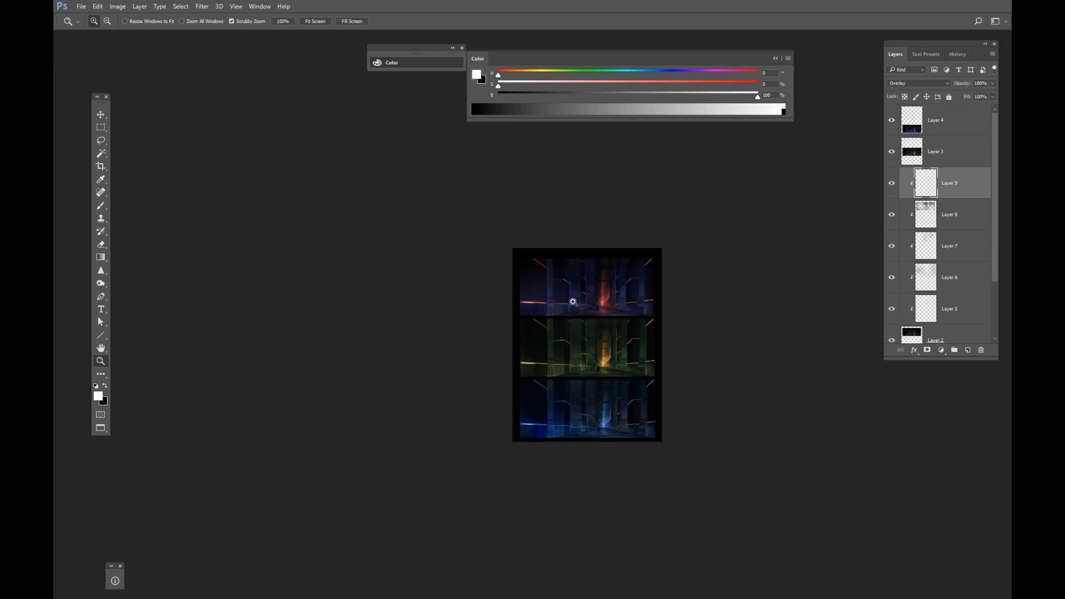
{"action": "mouse_move", "coordinate": [591, 293]}
{"action": "left_mouse_down"}
{"action": "mouse_move", "coordinate": [638, 295]}
{"action": "mouse_move", "coordinate": [594, 311]}
{"action": "left_mouse_up"}
{"action": "key", "text": "v"}
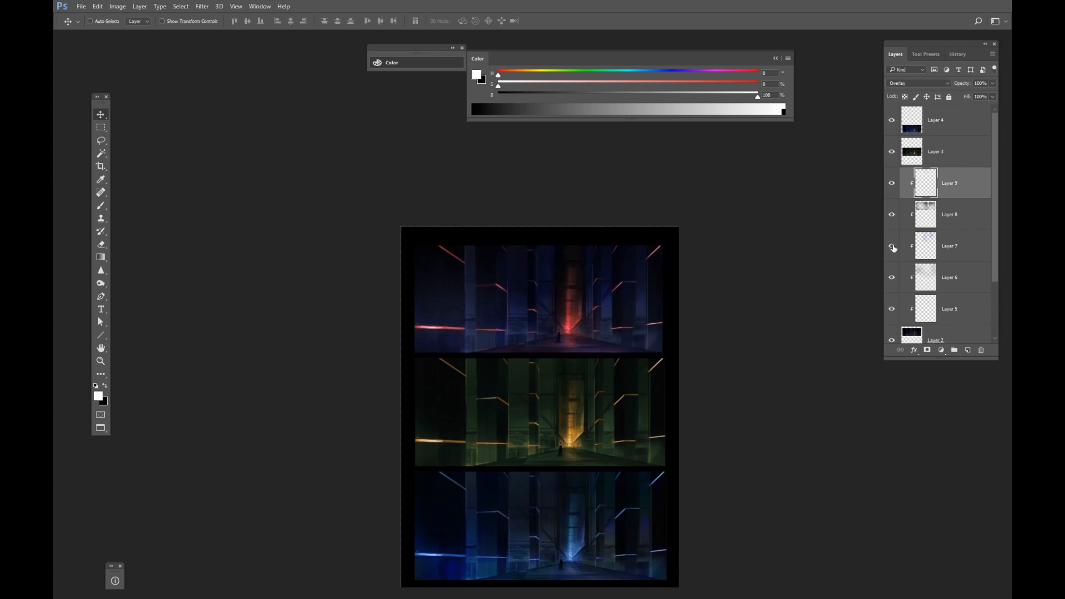
{"action": "left_click", "coordinate": [897, 224]}
{"action": "left_click", "coordinate": [960, 218]}
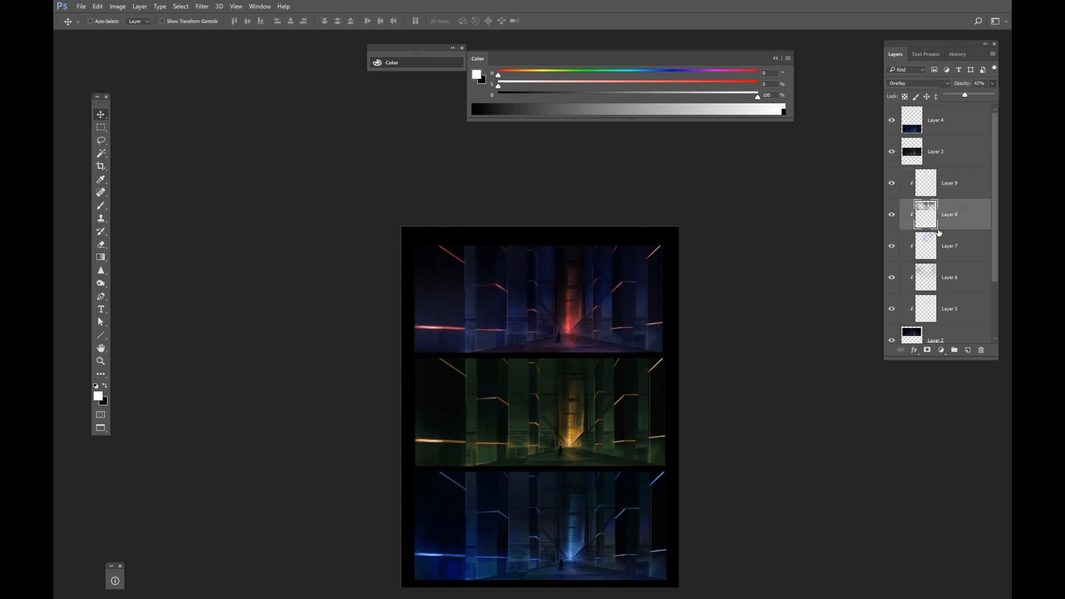
{"action": "left_click", "coordinate": [943, 247]}
{"action": "left_click", "coordinate": [892, 278]}
{"action": "left_click", "coordinate": [892, 277]}
{"action": "left_click", "coordinate": [950, 280]}
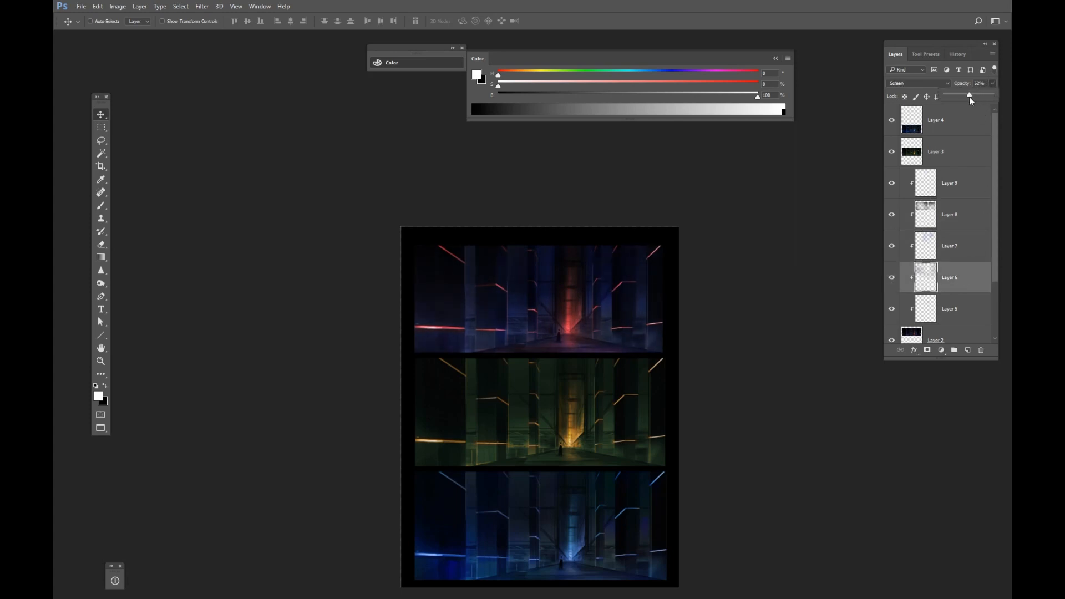
Lower the opacity of the red version's Screen glow layer to 28%.
{"action": "left_click_drag", "start_coordinate": [964, 97], "coordinate": [957, 98]}
{"action": "left_click_drag", "start_coordinate": [540, 379], "coordinate": [546, 364]}
{"action": "key", "text": "z"}
{"action": "left_click_drag", "start_coordinate": [590, 311], "coordinate": [623, 310]}
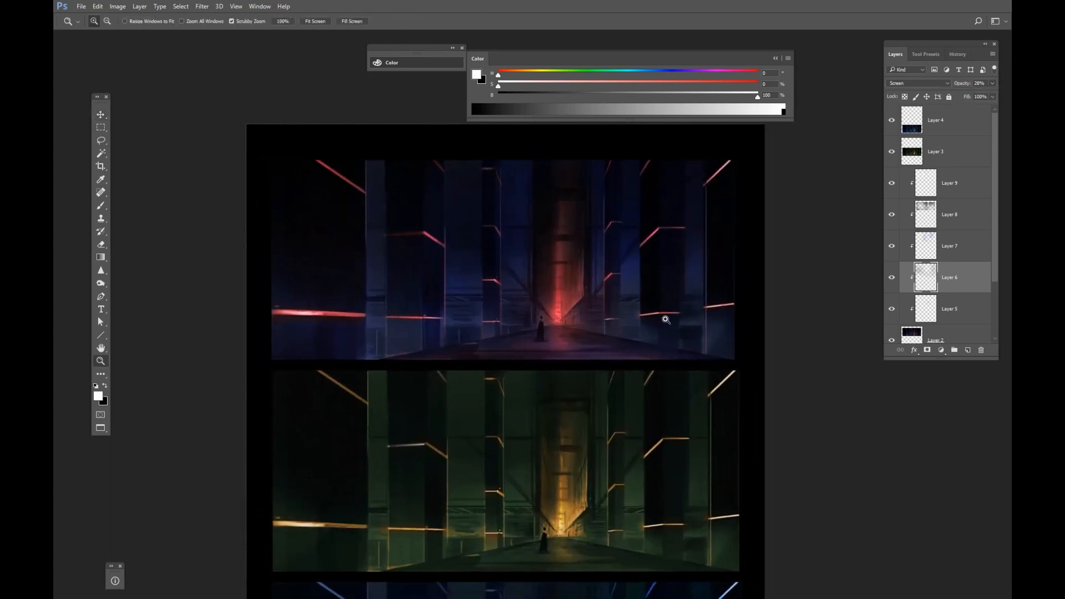
{"action": "left_click", "coordinate": [892, 308]}
Select the green version's layer, add a new clipped layer above it and lasso-select its corridor floor.
{"action": "left_click_drag", "start_coordinate": [677, 289], "coordinate": [630, 308]}
{"action": "left_click_drag", "start_coordinate": [630, 313], "coordinate": [535, 329]}
{"action": "key", "text": "v"}
{"action": "left_click", "coordinate": [637, 336], "text": "ctrl"}
{"action": "key", "text": "z"}
{"action": "left_click_drag", "start_coordinate": [531, 328], "coordinate": [558, 325]}
{"action": "left_click_drag", "start_coordinate": [555, 333], "coordinate": [612, 338]}
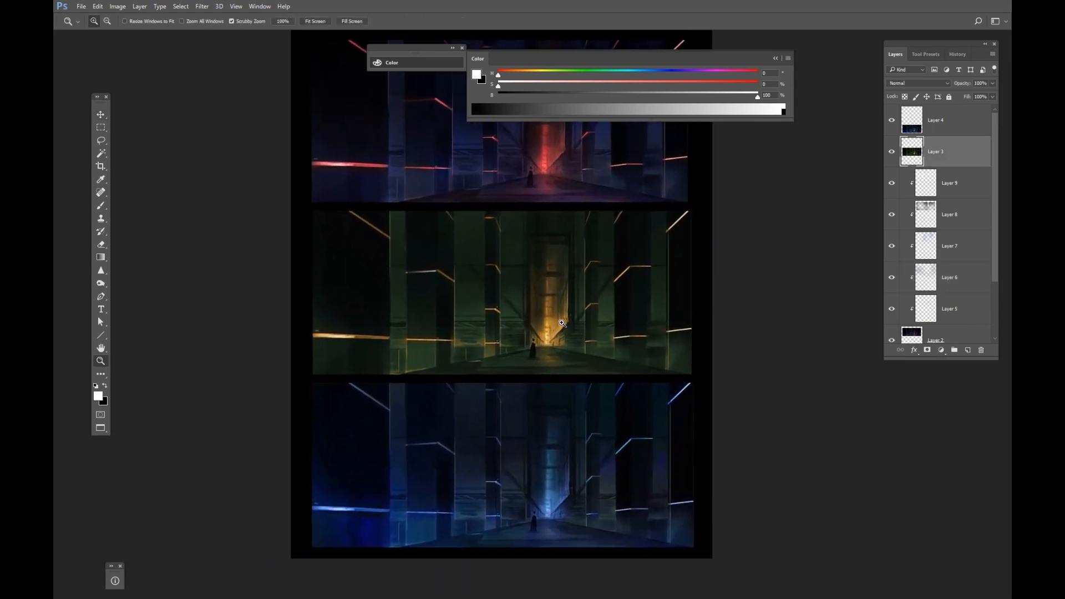
{"action": "left_click_drag", "start_coordinate": [558, 337], "coordinate": [571, 325]}
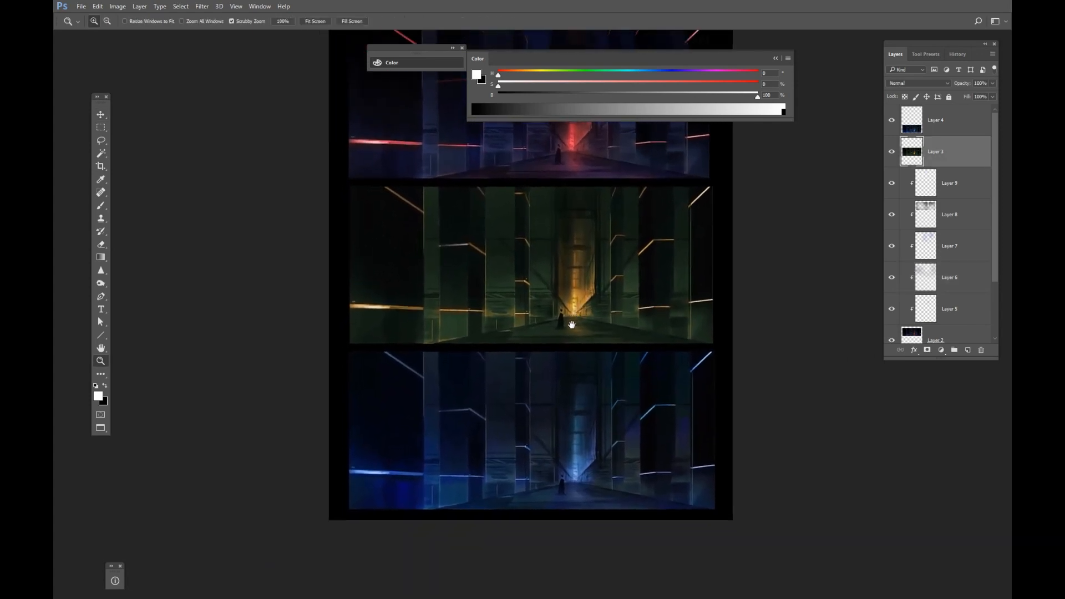
{"action": "key", "text": "ctrl+shift+alt+n"}
{"action": "key", "text": "ctrl+alt+g"}
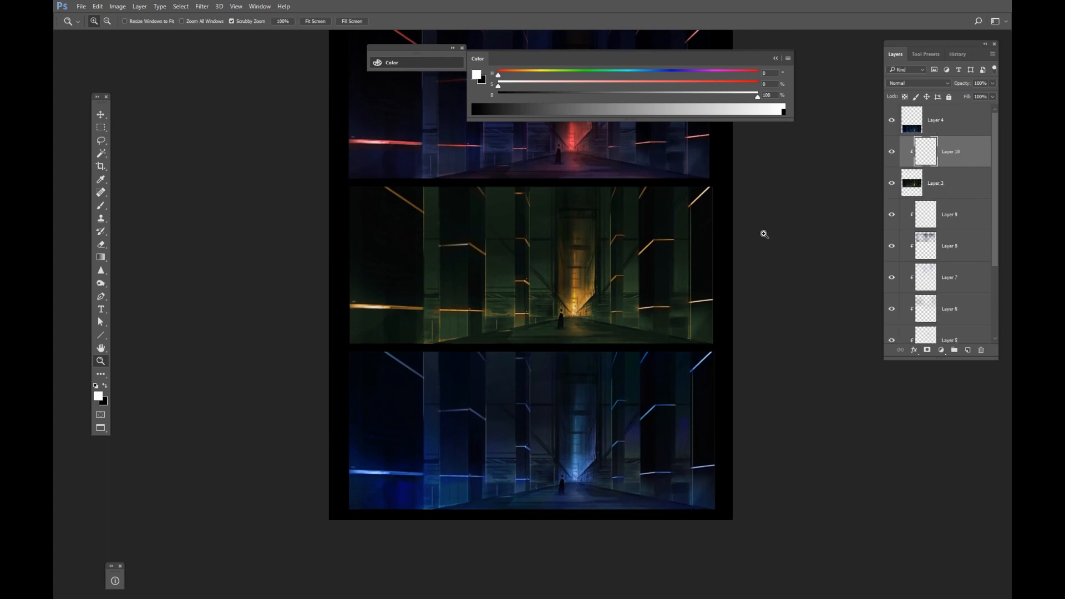
{"action": "key", "text": "l"}
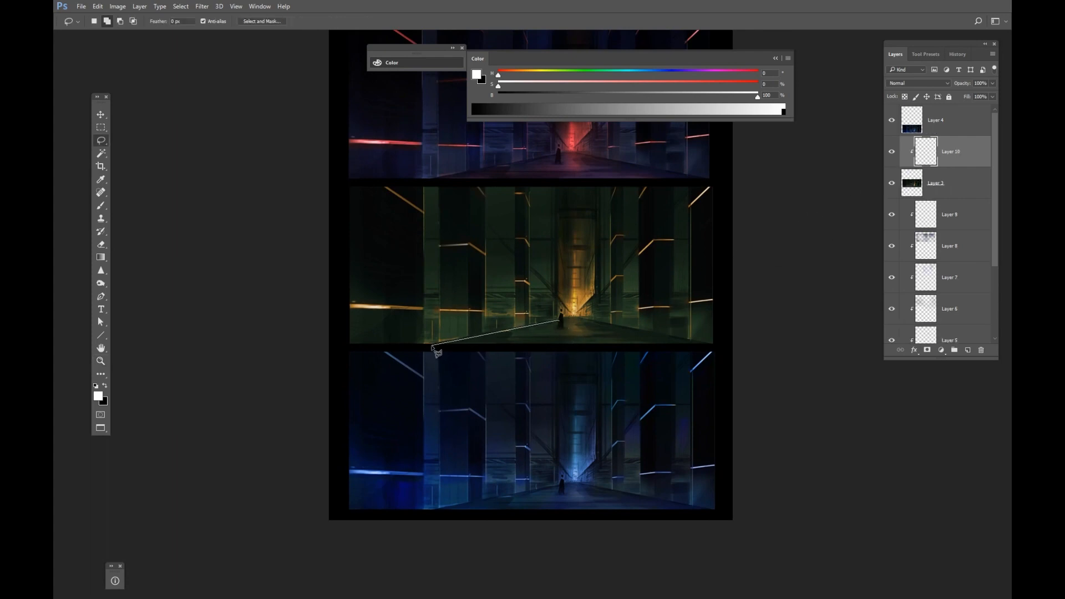
{"action": "left_click_drag", "start_coordinate": [432, 346], "coordinate": [711, 347]}
Apply Hue/Saturation to the selected floor area with Hue +26 and Saturation +29.
{"action": "key", "text": "ctrl+u"}
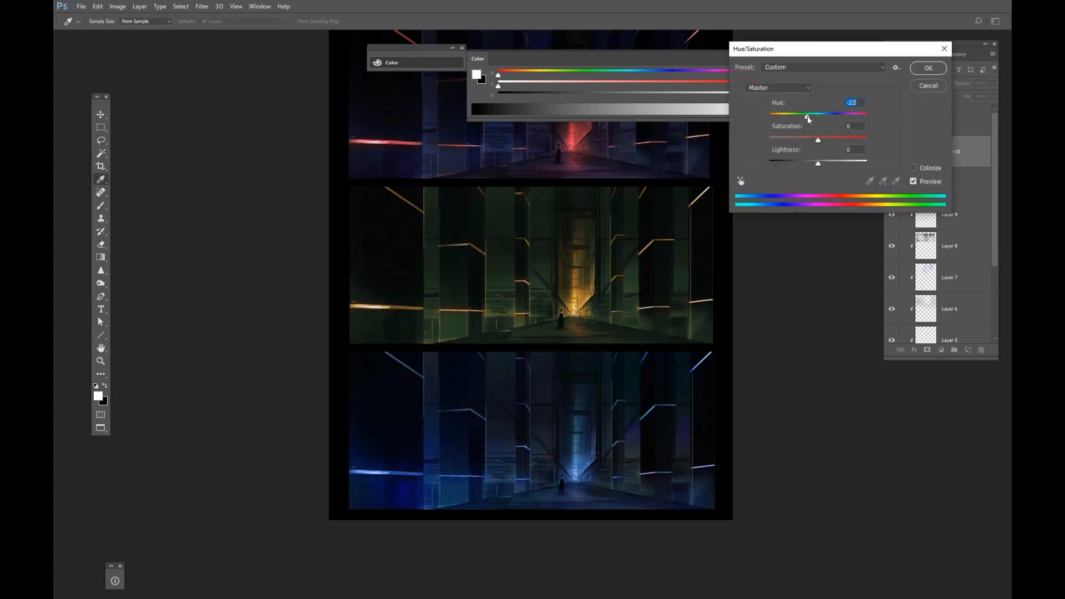
{"action": "left_click_drag", "start_coordinate": [807, 116], "coordinate": [830, 116]}
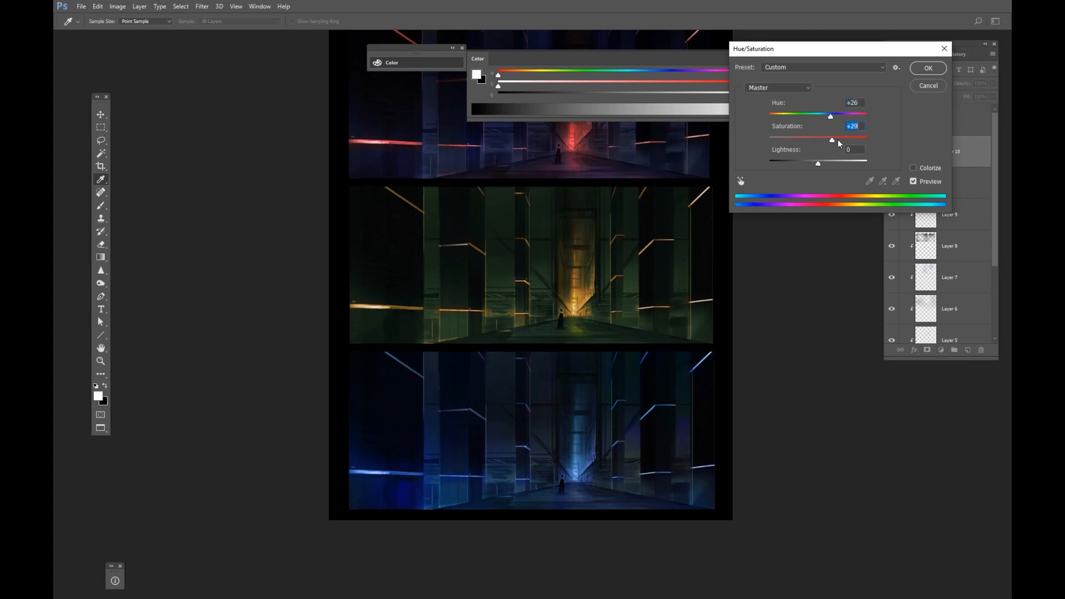
{"action": "left_click", "coordinate": [922, 68]}
{"action": "key", "text": "e"}
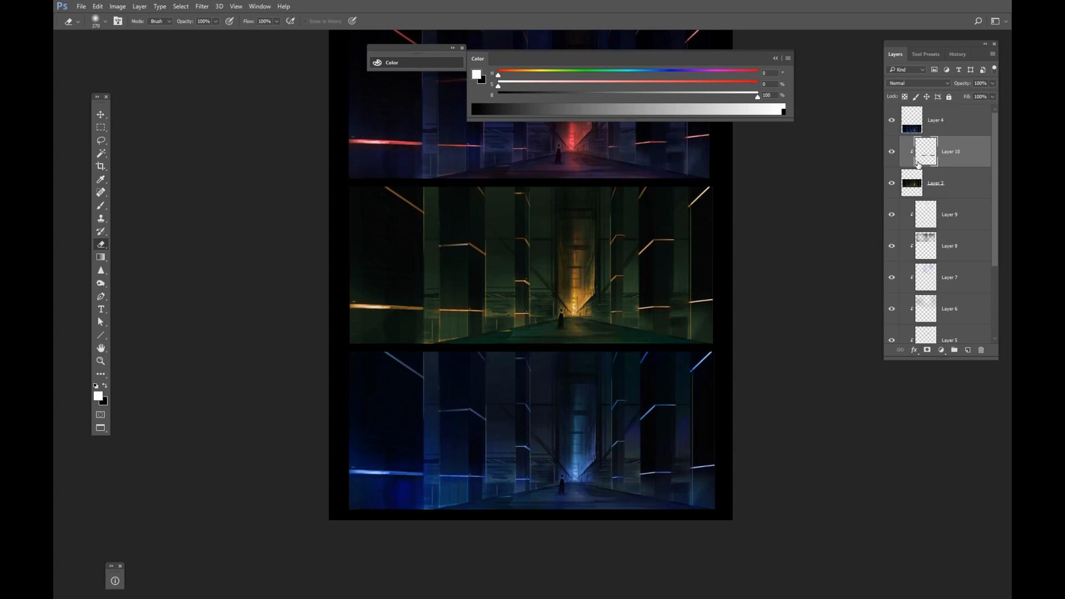
Lasso the green version's floor and paste a merged copy of it onto a new layer.
{"action": "key", "text": "l"}
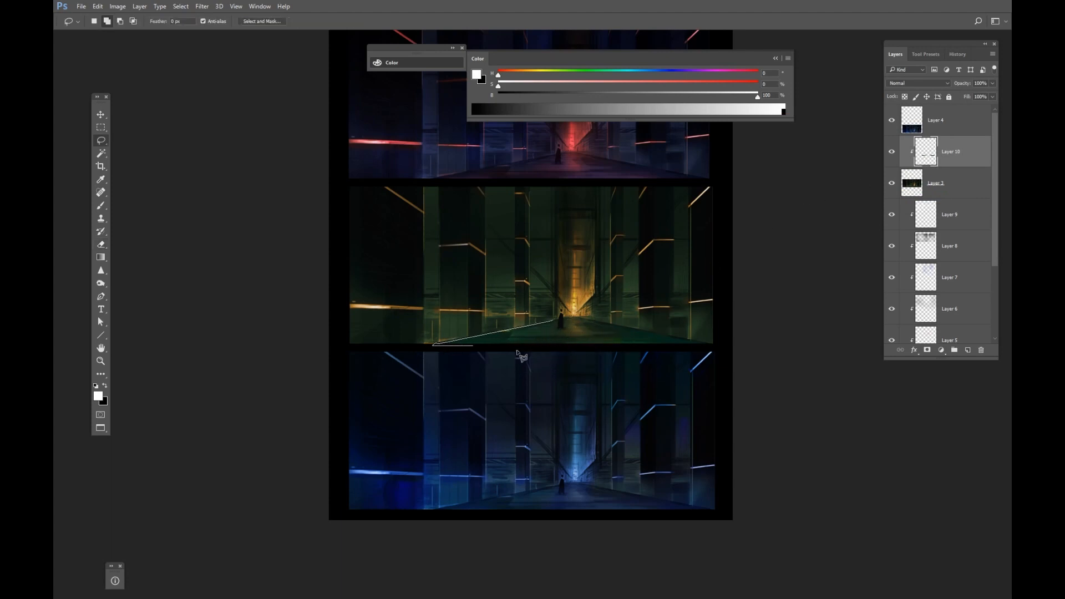
{"action": "left_click_drag", "start_coordinate": [517, 352], "coordinate": [709, 347]}
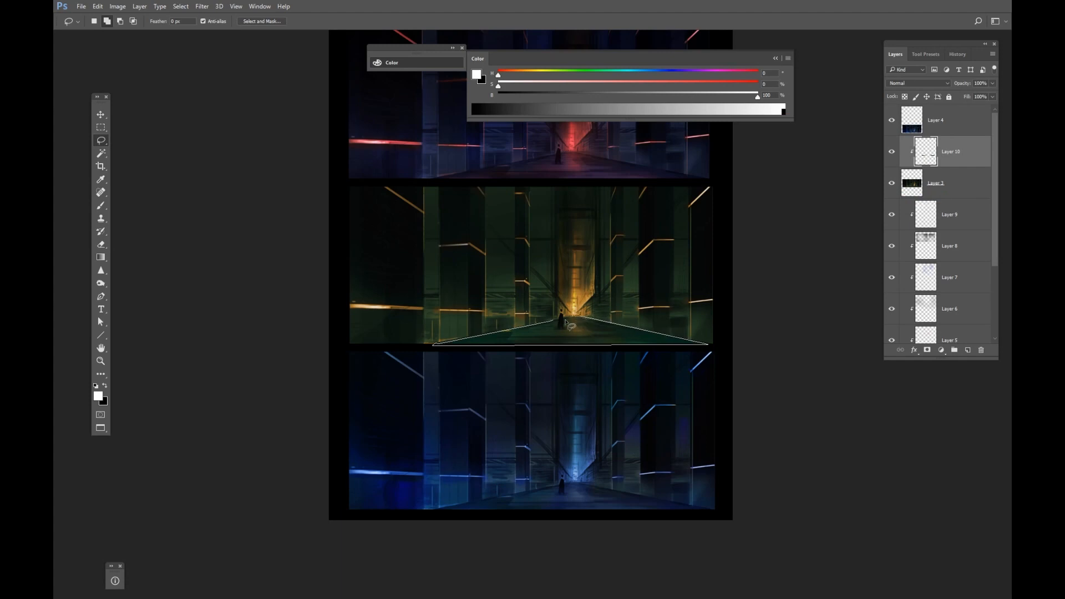
{"action": "left_click_drag", "start_coordinate": [565, 320], "coordinate": [555, 320]}
{"action": "key", "text": "ctrl+shift+c"}
{"action": "key", "text": "ctrl+v"}
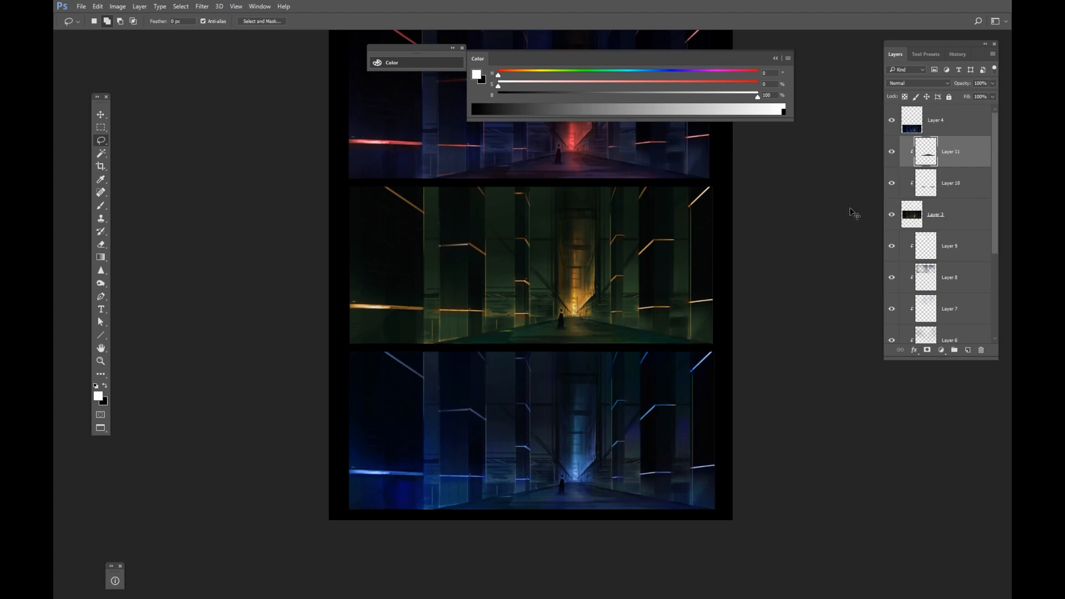
Brighten the pasted floor copy with Curves, moving the white point input to 144, and erase bits near the figure.
{"action": "key", "text": "ctrl+m"}
{"action": "left_click_drag", "start_coordinate": [648, 112], "coordinate": [958, 80]}
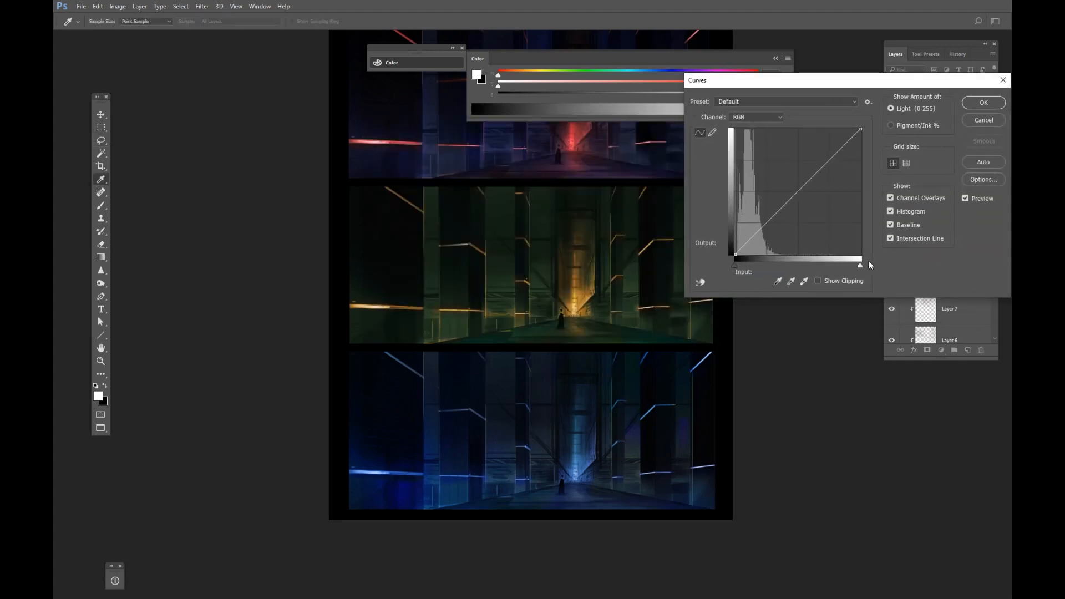
{"action": "left_click_drag", "start_coordinate": [861, 265], "coordinate": [824, 266]}
{"action": "left_click_drag", "start_coordinate": [808, 266], "coordinate": [806, 266]}
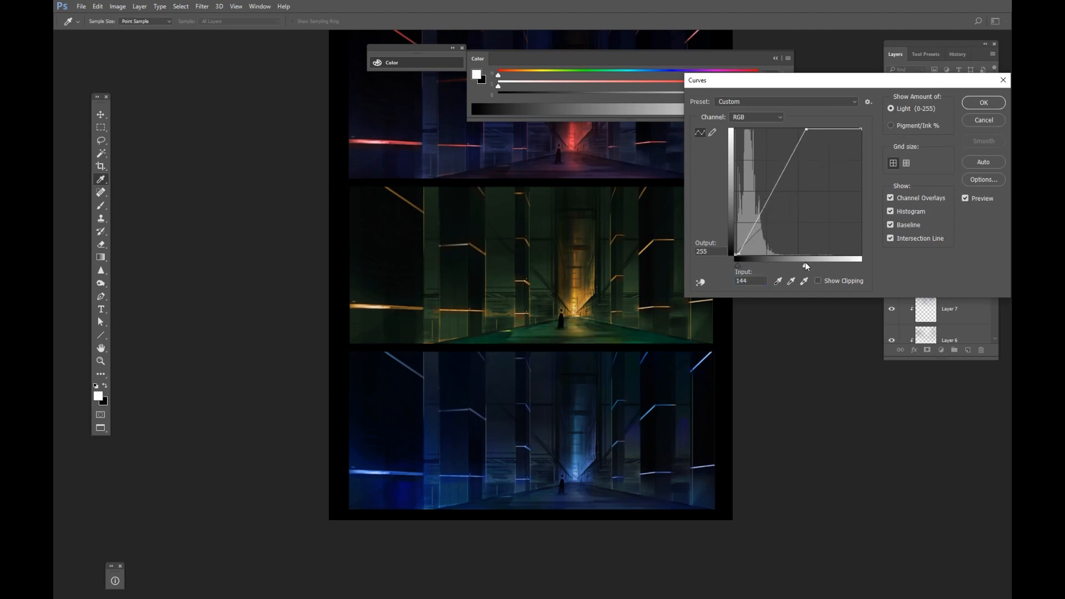
{"action": "left_click", "coordinate": [976, 102]}
{"action": "left_click_drag", "start_coordinate": [537, 328], "coordinate": [545, 327]}
{"action": "mouse_move", "coordinate": [534, 310]}
{"action": "left_mouse_down"}
{"action": "mouse_move", "coordinate": [556, 293]}
{"action": "mouse_move", "coordinate": [538, 311]}
{"action": "left_mouse_up"}
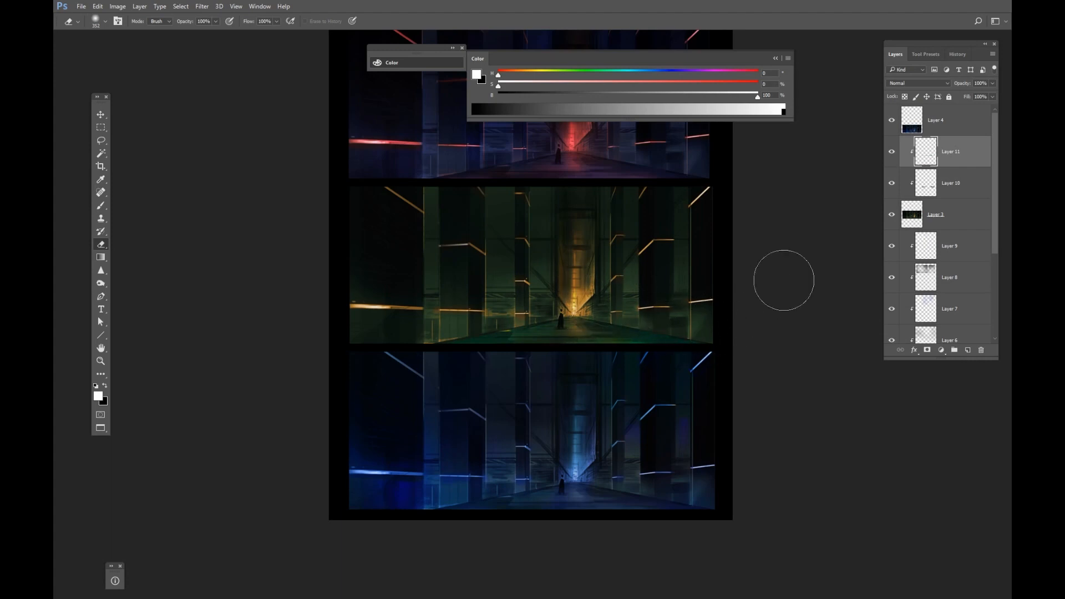
Lasso a floor patch beside the green version's figure and brighten it with Curves.
{"action": "key", "text": "l"}
{"action": "mouse_move", "coordinate": [558, 320]}
{"action": "left_mouse_down"}
{"action": "mouse_move", "coordinate": [535, 338]}
{"action": "mouse_move", "coordinate": [607, 344]}
{"action": "mouse_move", "coordinate": [624, 330]}
{"action": "mouse_move", "coordinate": [616, 322]}
{"action": "left_mouse_up"}
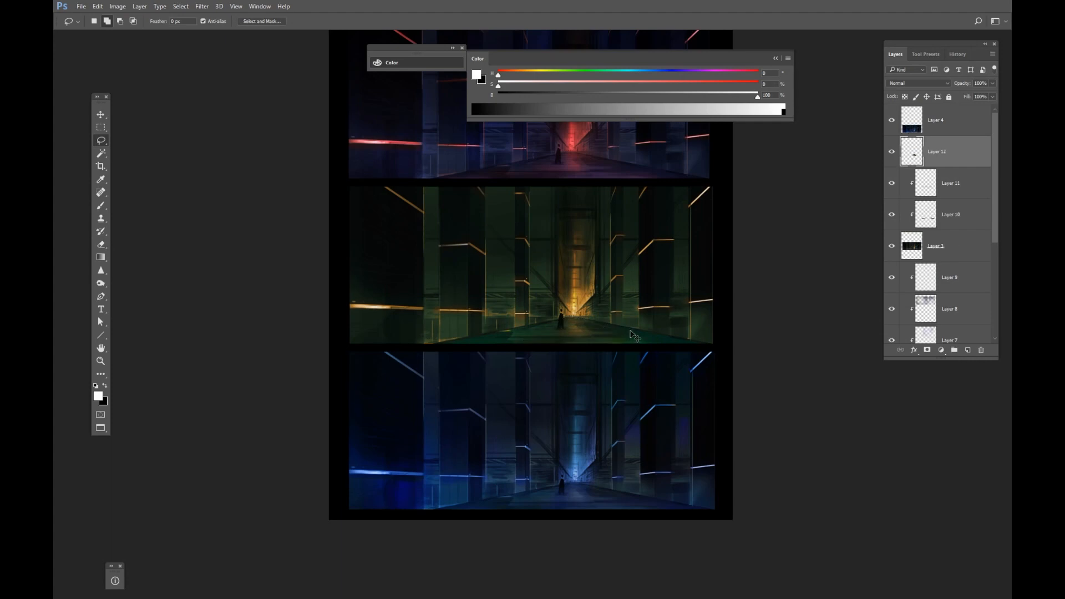
{"action": "key", "text": "ctrl+m"}
{"action": "left_click_drag", "start_coordinate": [860, 264], "coordinate": [797, 268]}
{"action": "left_click", "coordinate": [982, 107]}
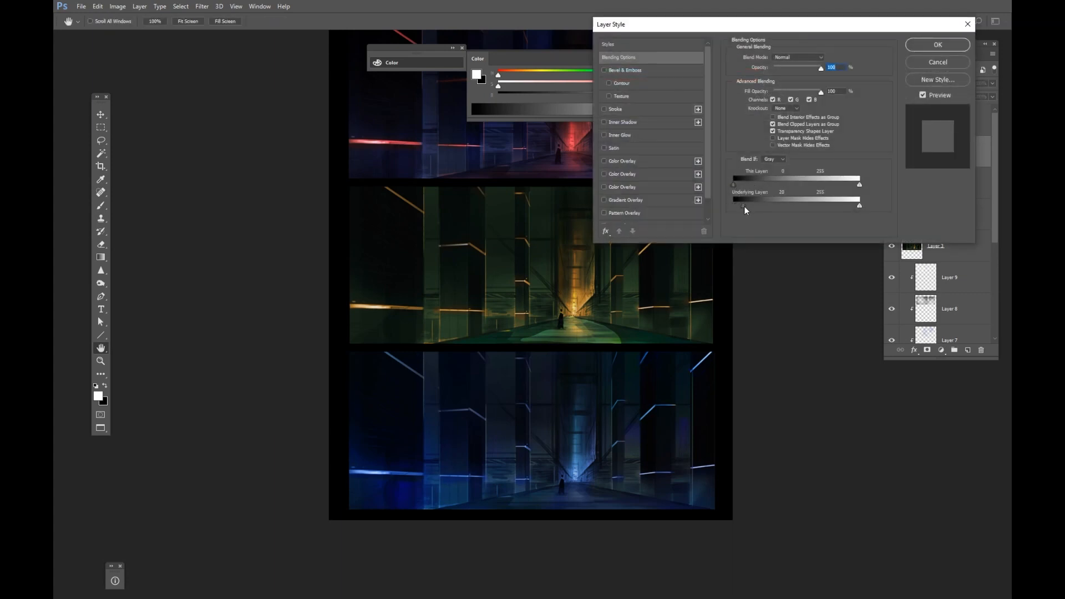
Split the layer's Blend If underlying-layer black slider to 34 and 150.
{"action": "mouse_move", "coordinate": [744, 205]}
{"action": "left_mouse_down"}
{"action": "mouse_move", "coordinate": [776, 205]}
{"action": "mouse_move", "coordinate": [747, 206]}
{"action": "left_mouse_up"}
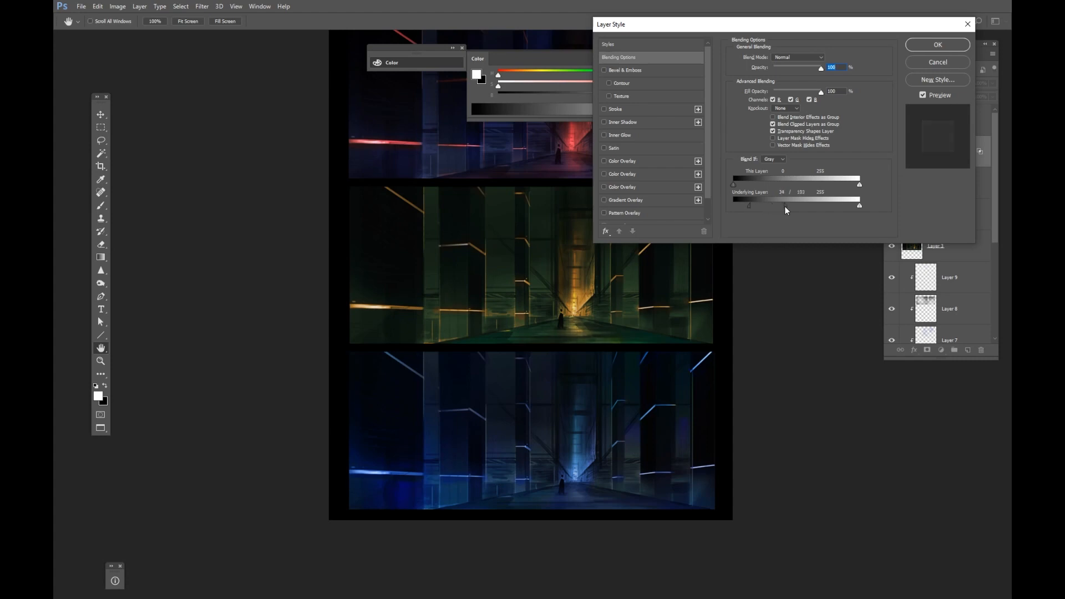
{"action": "left_click", "coordinate": [938, 45]}
{"action": "left_click", "coordinate": [935, 167], "text": "alt"}
{"action": "left_click_drag", "start_coordinate": [685, 308], "coordinate": [703, 220]}
Lasso the blue version's floor, duplicate it to a new layer and brighten it with Curves.
{"action": "left_click", "coordinate": [629, 398], "text": "ctrl"}
{"action": "mouse_move", "coordinate": [593, 420]}
{"action": "left_mouse_down"}
{"action": "mouse_move", "coordinate": [574, 400]}
{"action": "mouse_move", "coordinate": [428, 404]}
{"action": "mouse_move", "coordinate": [703, 413]}
{"action": "mouse_move", "coordinate": [713, 404]}
{"action": "mouse_move", "coordinate": [563, 382]}
{"action": "mouse_move", "coordinate": [602, 381]}
{"action": "mouse_move", "coordinate": [704, 414]}
{"action": "mouse_move", "coordinate": [693, 400]}
{"action": "left_mouse_up"}
{"action": "key", "text": "ctrl+j"}
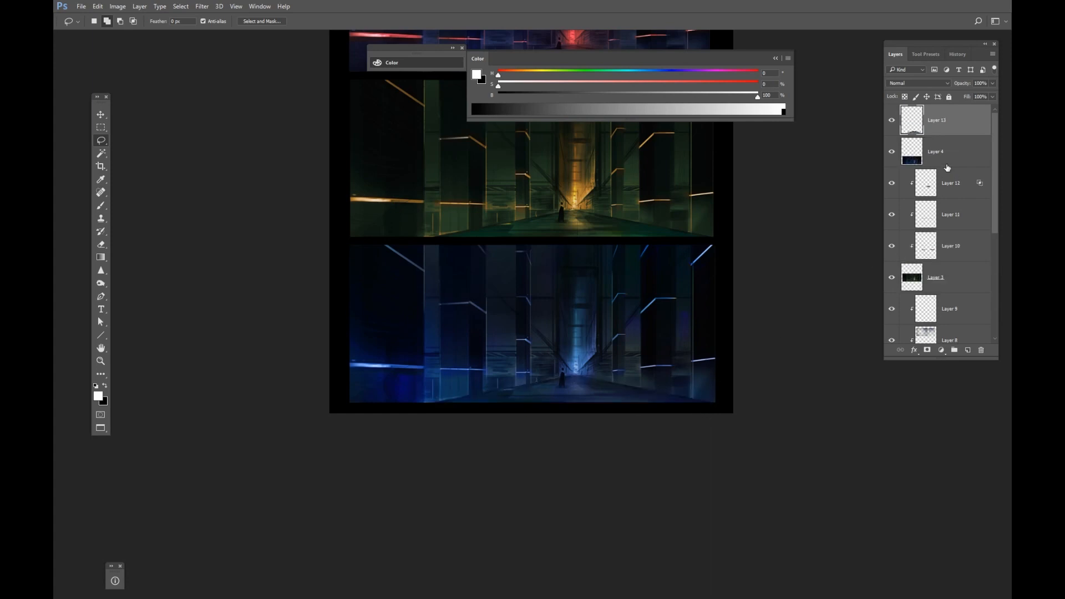
{"action": "key", "text": "ctrl+m"}
{"action": "left_click_drag", "start_coordinate": [846, 265], "coordinate": [797, 268]}
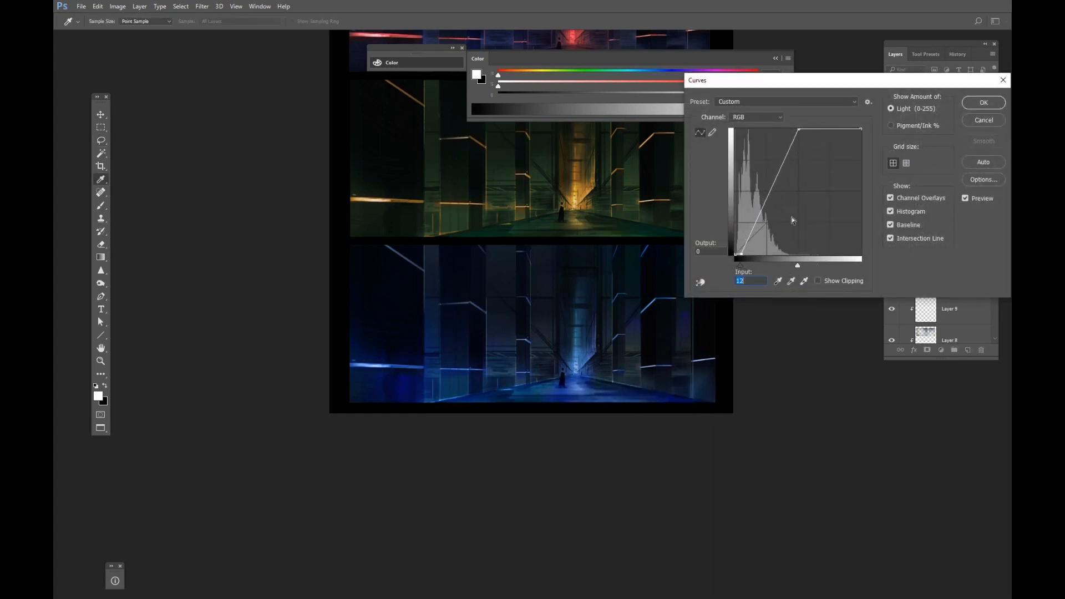
{"action": "left_click", "coordinate": [983, 102]}
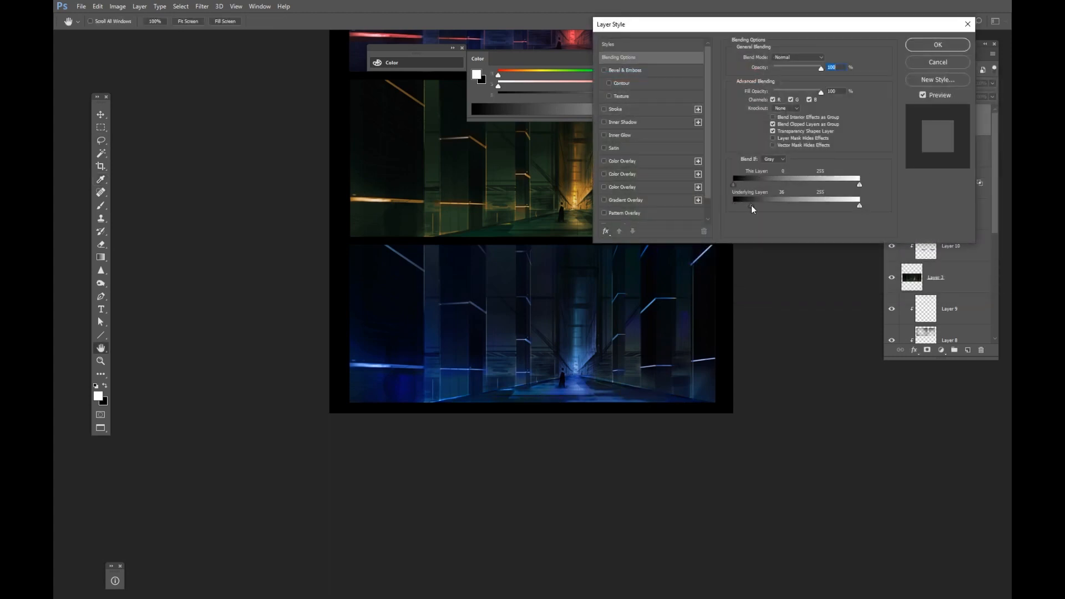
Split the blue floor layer's Blend If underlying-layer black slider to 40 and 55.
{"action": "left_click_drag", "start_coordinate": [752, 209], "coordinate": [753, 206]}
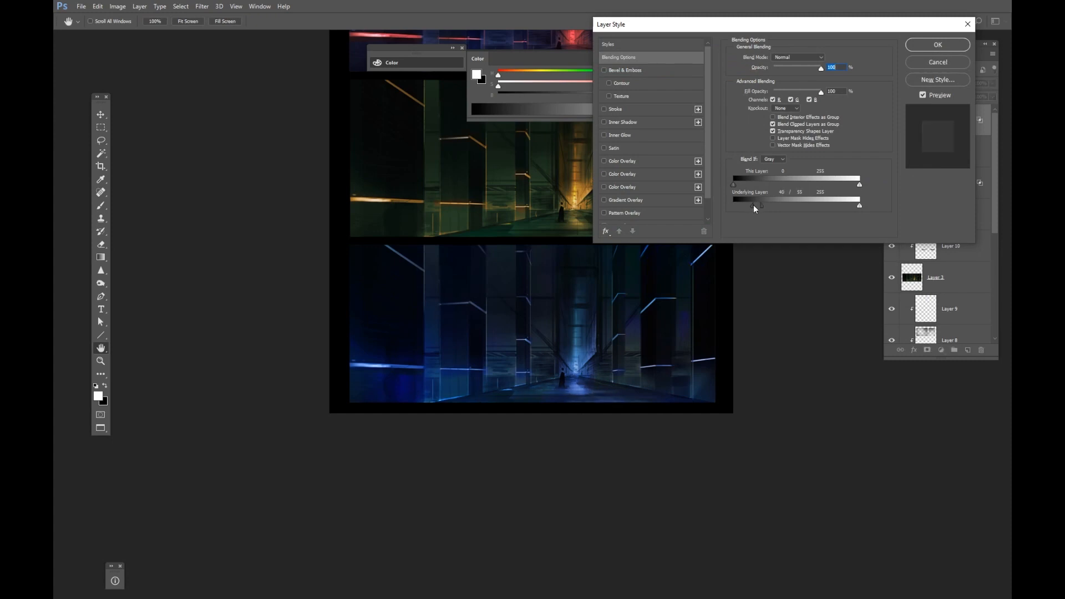
{"action": "left_click", "coordinate": [936, 43]}
{"action": "key", "text": "e"}
{"action": "key", "text": "z"}
{"action": "left_click_drag", "start_coordinate": [676, 399], "coordinate": [642, 418]}
{"action": "mouse_move", "coordinate": [679, 349]}
{"action": "left_mouse_down"}
{"action": "mouse_move", "coordinate": [634, 402]}
{"action": "mouse_move", "coordinate": [644, 339]}
{"action": "left_mouse_up"}
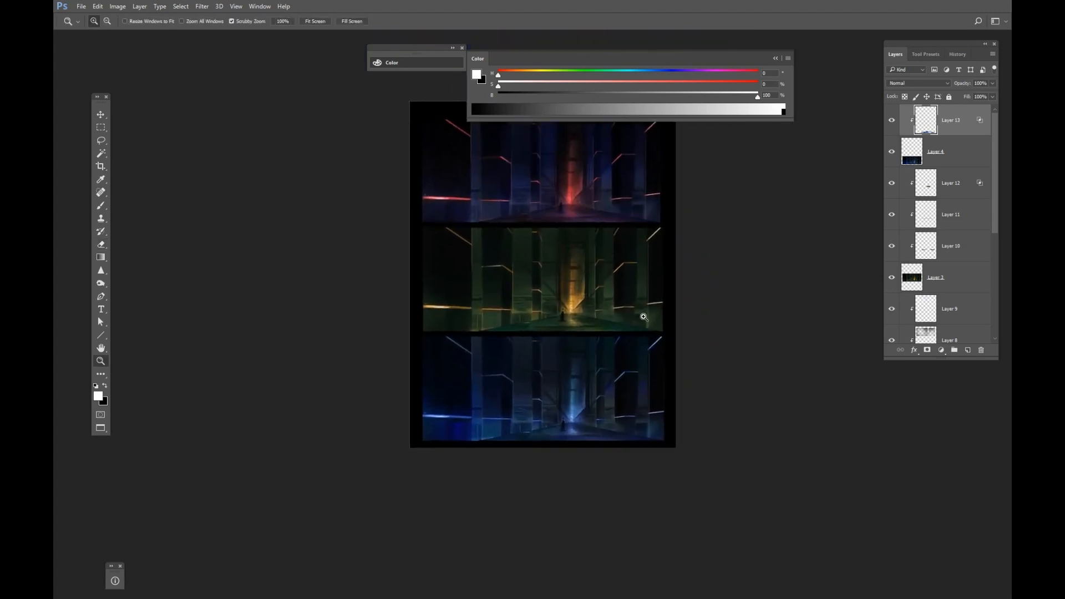
{"action": "left_click_drag", "start_coordinate": [684, 291], "coordinate": [673, 297]}
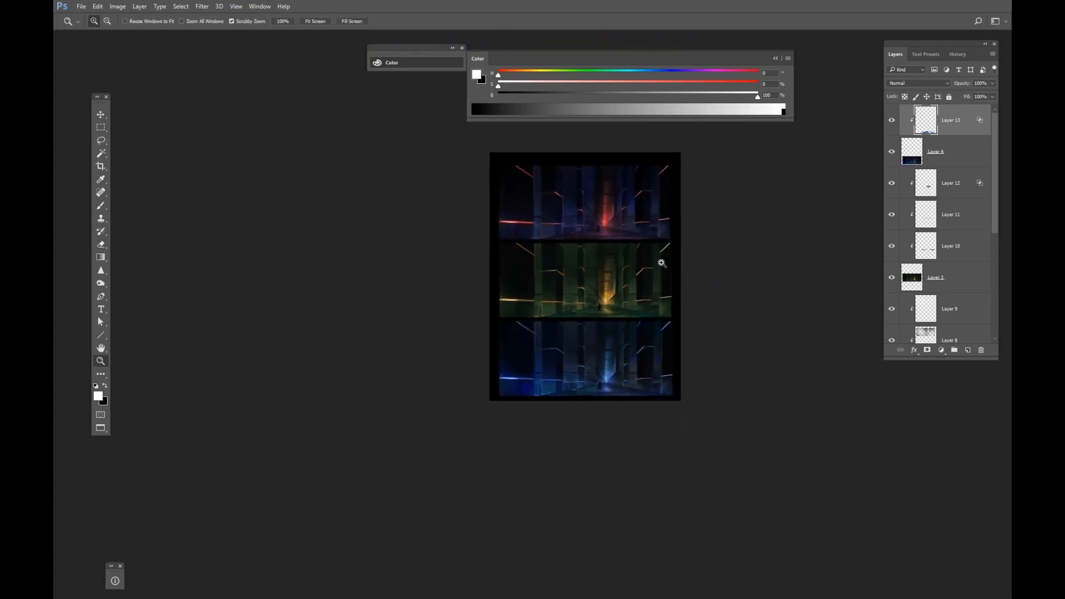
{"action": "left_click_drag", "start_coordinate": [632, 253], "coordinate": [643, 315]}
Polygon-lasso the red version's floor and paste a merged copy clipped above the red version's layers.
{"action": "key", "text": "l"}
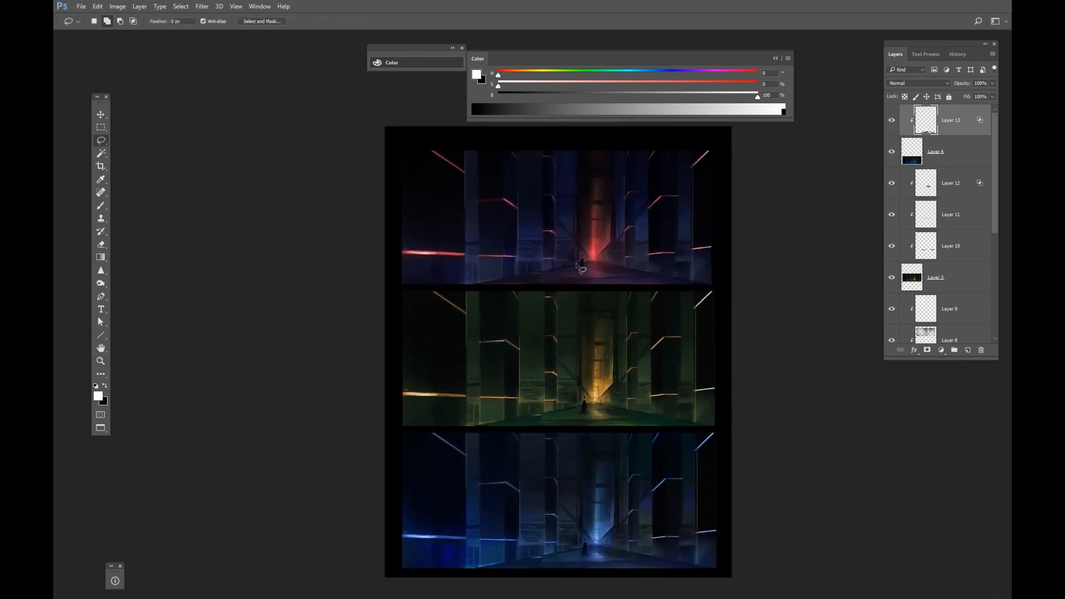
{"action": "left_click", "coordinate": [587, 262]}
{"action": "left_click", "coordinate": [476, 286]}
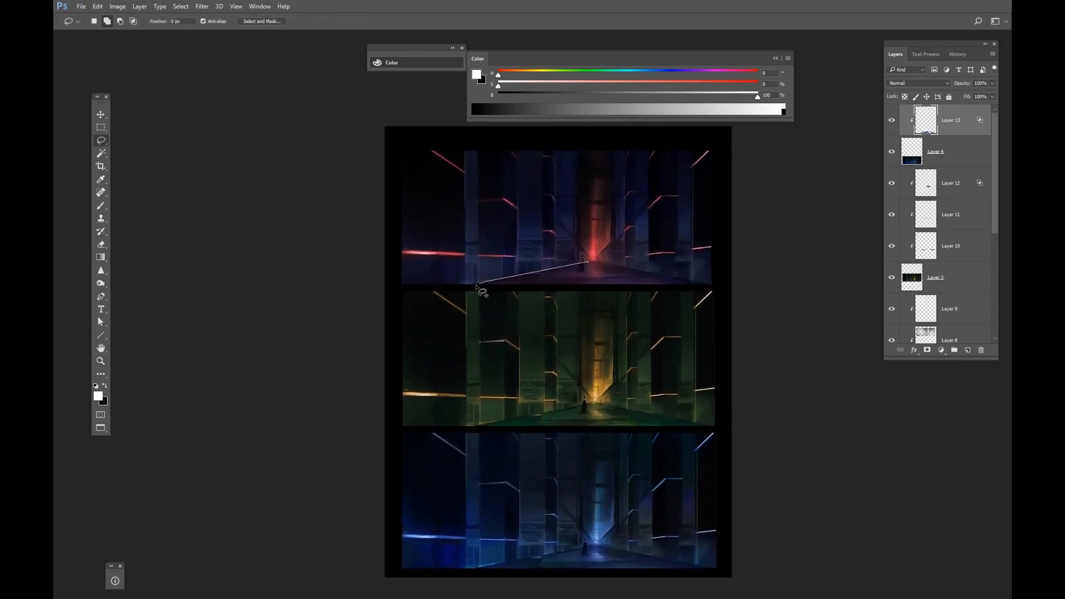
{"action": "left_click", "coordinate": [714, 287]}
{"action": "double_click", "coordinate": [596, 261]}
{"action": "left_click_drag", "start_coordinate": [996, 195], "coordinate": [997, 238]}
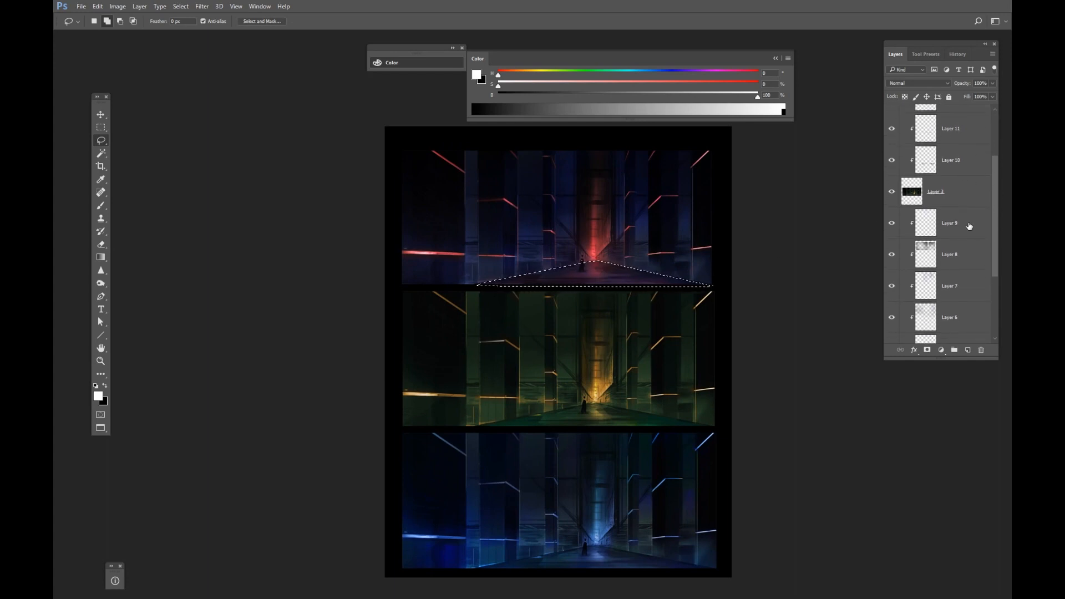
{"action": "left_click", "coordinate": [963, 228]}
{"action": "key", "text": "ctrl+shift+c"}
{"action": "key", "text": "ctrl+v"}
{"action": "key", "text": "ctrl+alt+g"}
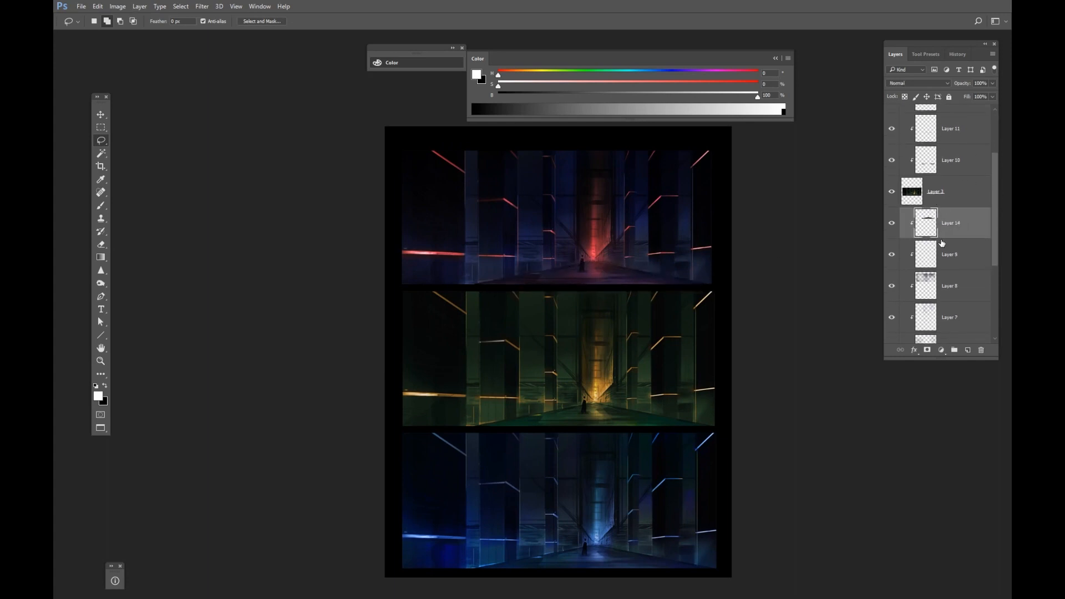
Brighten the red floor copy with Curves, pulling in the white point and setting the black point input to 10.
{"action": "key", "text": "ctrl+m"}
{"action": "left_click_drag", "start_coordinate": [861, 266], "coordinate": [808, 272]}
{"action": "left_click_drag", "start_coordinate": [734, 265], "coordinate": [739, 265]}
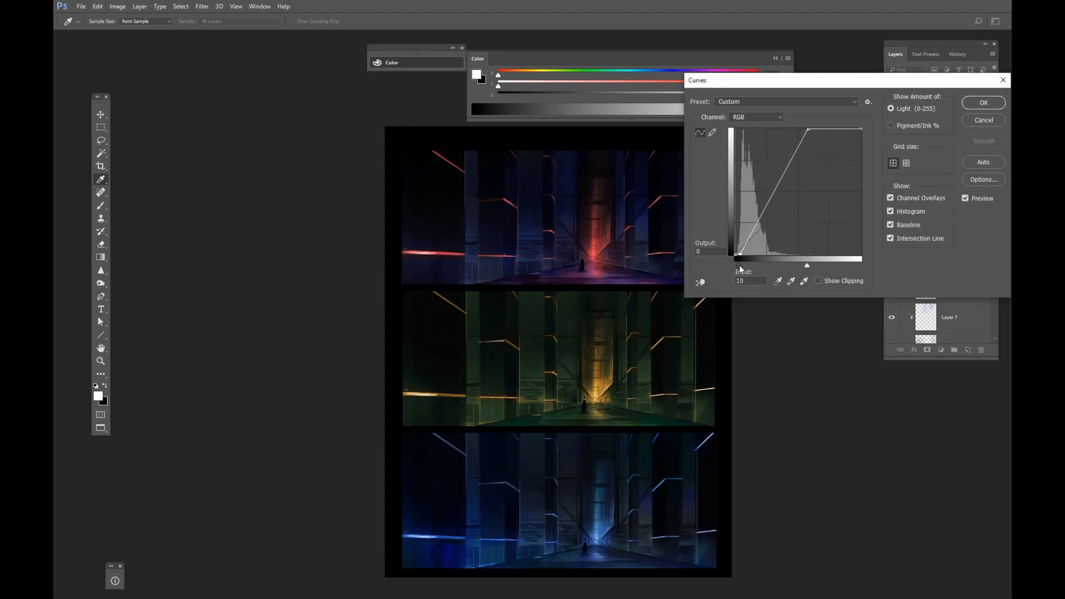
{"action": "left_click", "coordinate": [981, 109]}
{"action": "left_click", "coordinate": [918, 83]}
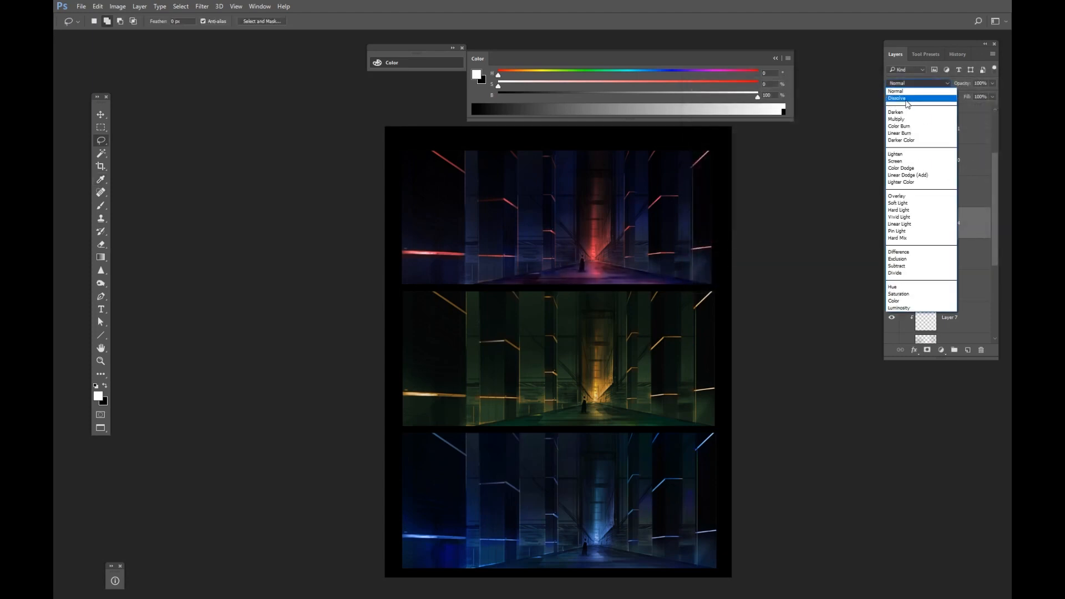
{"action": "left_click", "coordinate": [941, 85]}
{"action": "double_click", "coordinate": [951, 223]}
{"action": "left_click", "coordinate": [972, 216]}
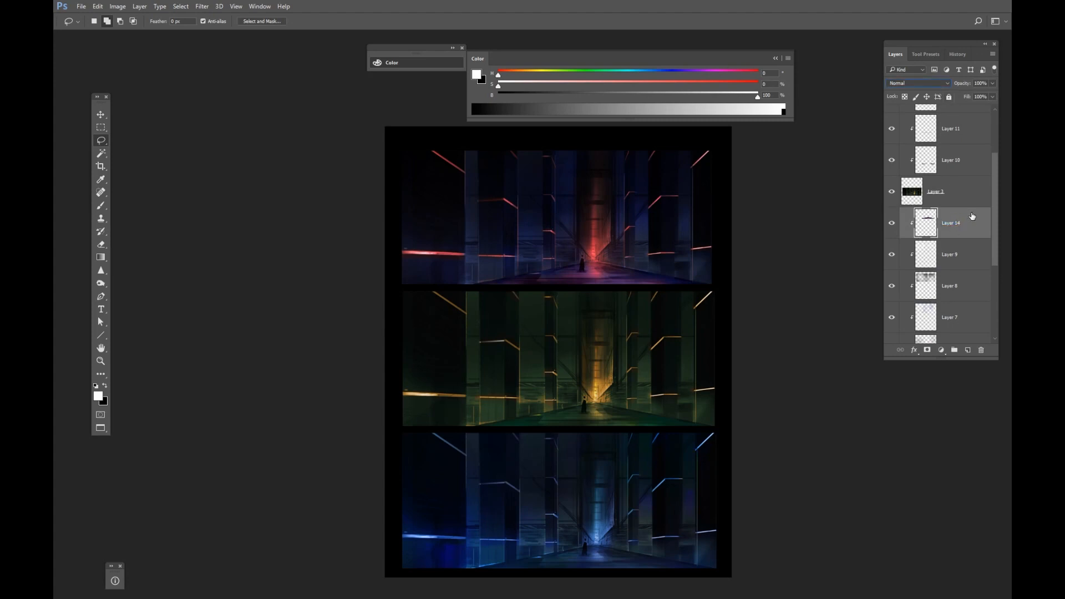
Split the red floor copy layer's Blend If underlying-layer black slider to 33 and 60.
{"action": "double_click", "coordinate": [901, 221]}
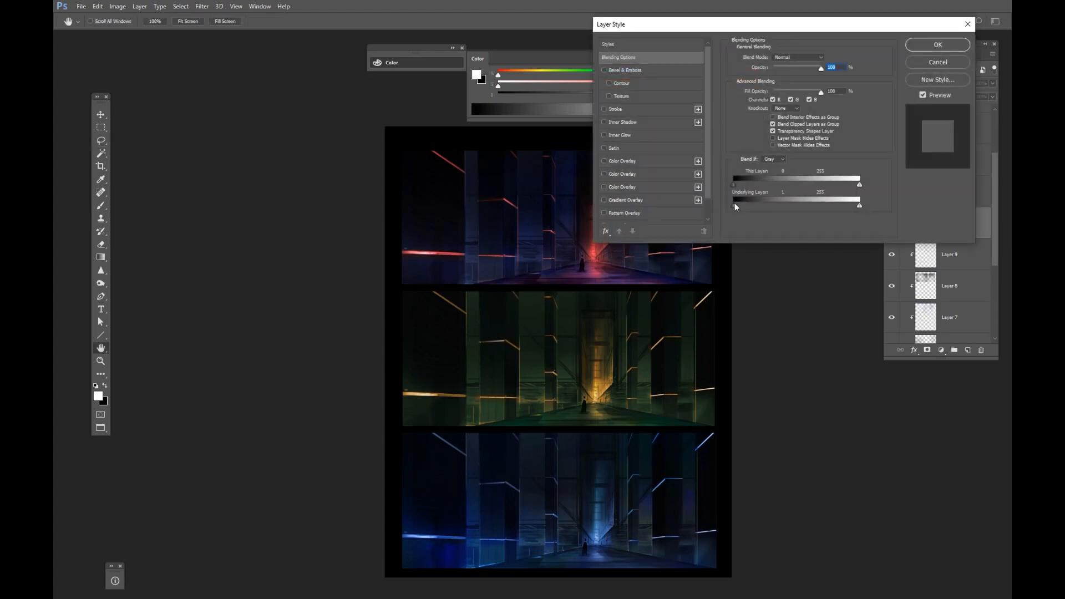
{"action": "left_click_drag", "start_coordinate": [734, 202], "coordinate": [761, 205]}
{"action": "key", "text": "alt"}
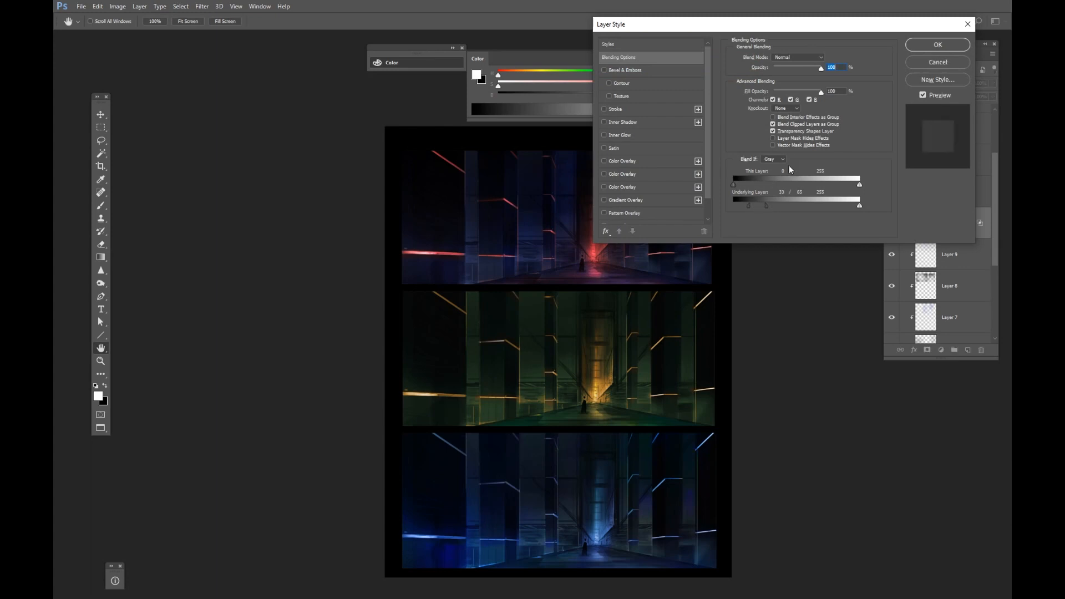
{"action": "left_click", "coordinate": [939, 46]}
Zoom into the sheet's top corner and create a new empty layer above the others.
{"action": "key", "text": "z"}
{"action": "left_click_drag", "start_coordinate": [654, 242], "coordinate": [639, 256]}
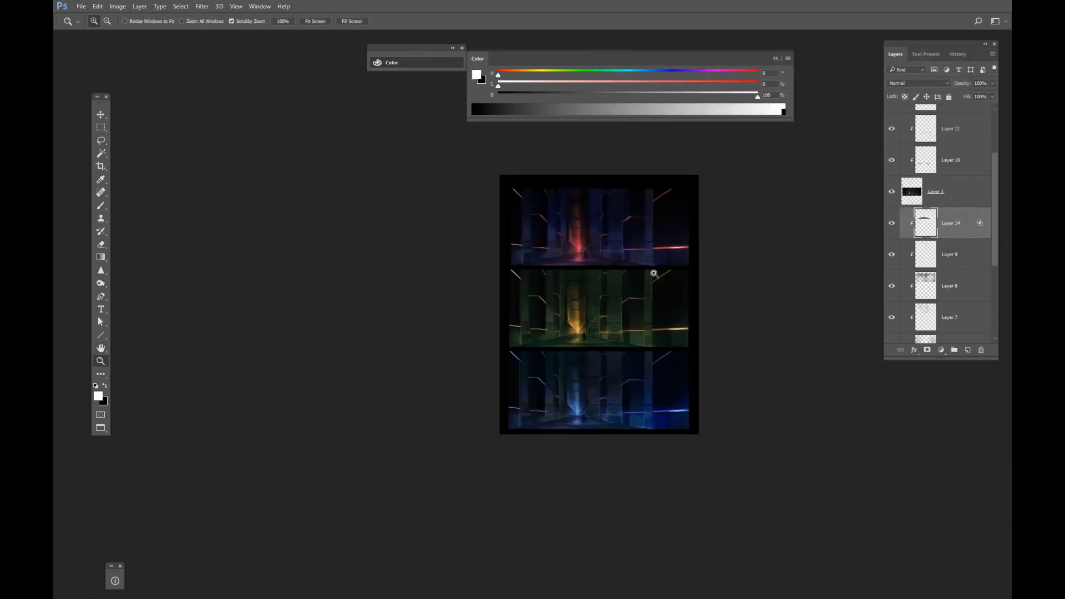
{"action": "left_click_drag", "start_coordinate": [566, 238], "coordinate": [608, 228]}
{"action": "left_click_drag", "start_coordinate": [993, 254], "coordinate": [993, 149]}
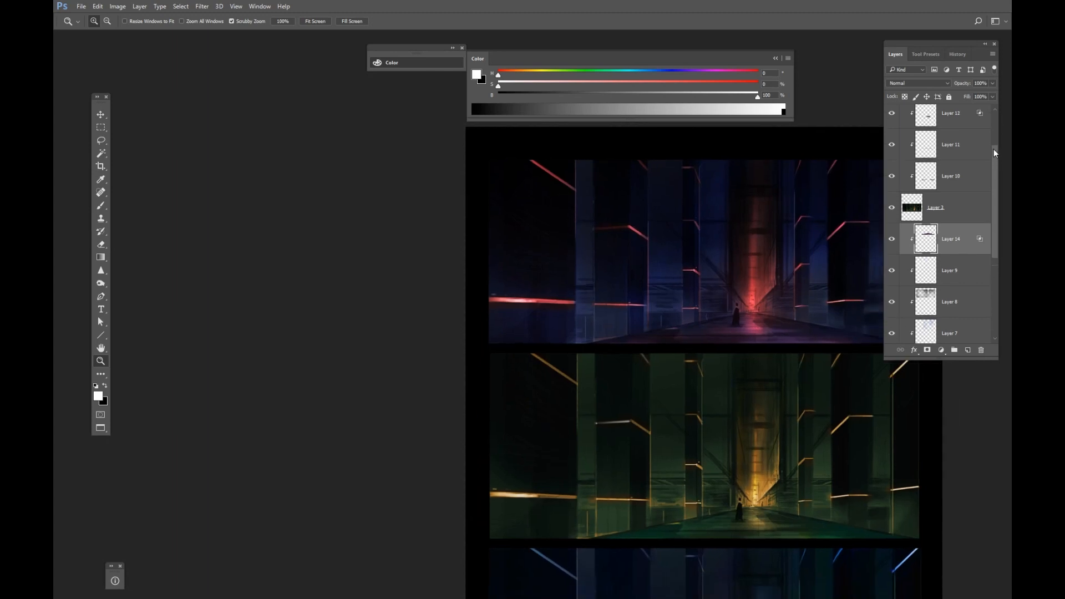
{"action": "left_click", "coordinate": [967, 350]}
{"action": "left_click_drag", "start_coordinate": [478, 165], "coordinate": [541, 150]}
{"action": "left_click_drag", "start_coordinate": [554, 110], "coordinate": [513, 263]}
Pick a dark red with the Brush tool and paint a letter A label beside the red version.
{"action": "key", "text": "b"}
{"action": "mouse_move", "coordinate": [640, 99]}
{"action": "left_mouse_down"}
{"action": "mouse_move", "coordinate": [553, 106]}
{"action": "mouse_move", "coordinate": [654, 109]}
{"action": "left_mouse_up"}
{"action": "left_click", "coordinate": [660, 330], "text": "alt"}
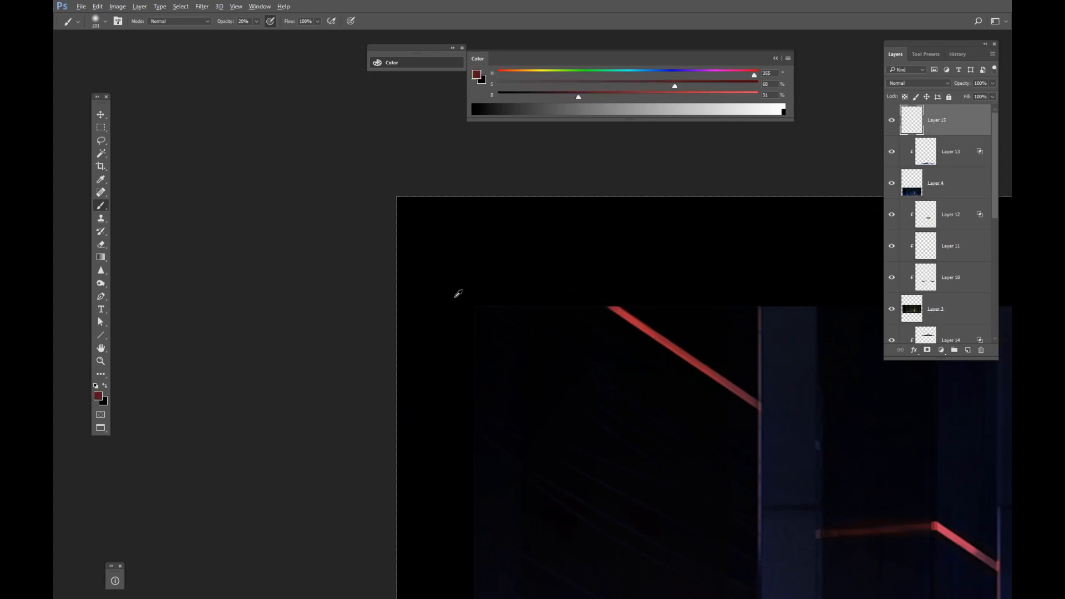
{"action": "left_click_drag", "start_coordinate": [456, 293], "coordinate": [369, 307]}
{"action": "right_click", "coordinate": [430, 276]}
{"action": "double_click", "coordinate": [523, 374]}
{"action": "mouse_move", "coordinate": [436, 342]}
{"action": "left_mouse_down"}
{"action": "mouse_move", "coordinate": [447, 316]}
{"action": "mouse_move", "coordinate": [452, 360]}
{"action": "mouse_move", "coordinate": [435, 337]}
{"action": "mouse_move", "coordinate": [452, 354]}
{"action": "left_mouse_up"}
{"action": "key", "text": "ctrl+z"}
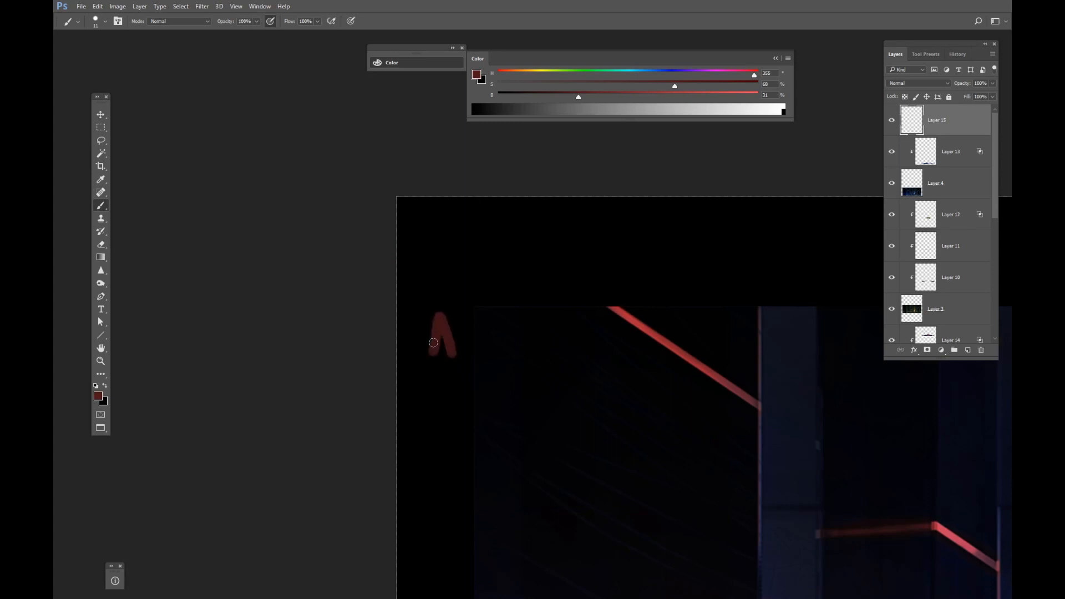
Sample a dark green from the painting and paint a letter B label beside the green version.
{"action": "scroll", "coordinate": [518, 190], "scroll_direction": "down", "scroll_amount": 15}
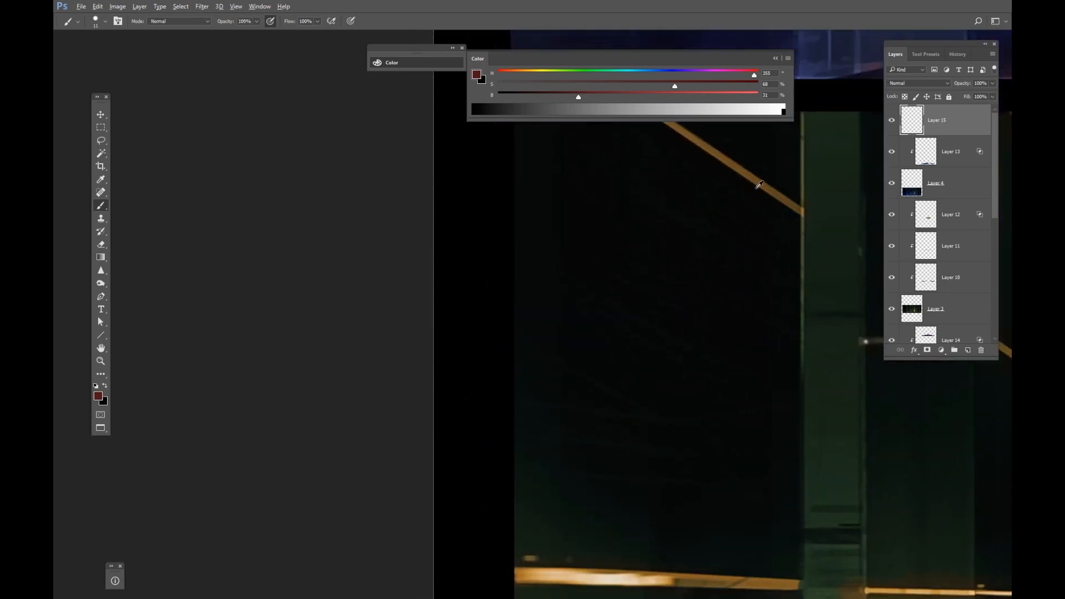
{"action": "left_click", "coordinate": [816, 185], "text": "alt"}
{"action": "scroll", "coordinate": [604, 271], "scroll_direction": "up", "scroll_amount": 3}
{"action": "scroll", "coordinate": [604, 271], "scroll_direction": "left", "scroll_amount": 2}
{"action": "mouse_move", "coordinate": [530, 265]}
{"action": "left_mouse_down"}
{"action": "mouse_move", "coordinate": [525, 227]}
{"action": "mouse_move", "coordinate": [527, 272]}
{"action": "left_mouse_up"}
{"action": "scroll", "coordinate": [556, 333], "scroll_direction": "down", "scroll_amount": 10}
{"action": "scroll", "coordinate": [556, 332], "scroll_direction": "right", "scroll_amount": 2}
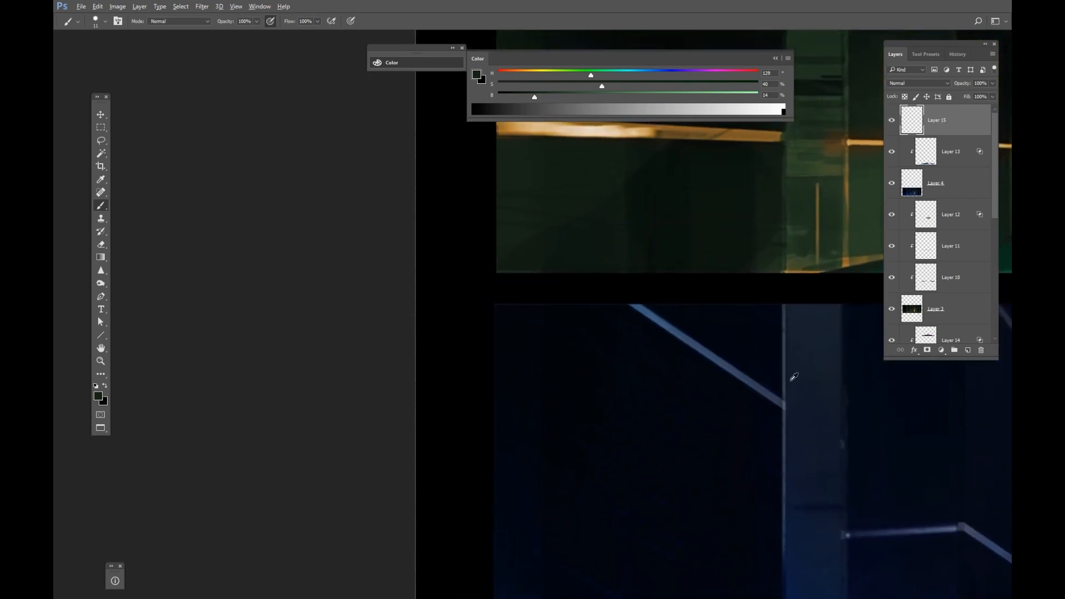
Sample a blue from the blue version and paint a letter C label beside it.
{"action": "left_click", "coordinate": [778, 394], "text": "alt"}
{"action": "left_click", "coordinate": [639, 314], "text": "alt"}
{"action": "scroll", "coordinate": [633, 282], "scroll_direction": "down", "scroll_amount": 1}
{"action": "scroll", "coordinate": [633, 281], "scroll_direction": "left", "scroll_amount": 3}
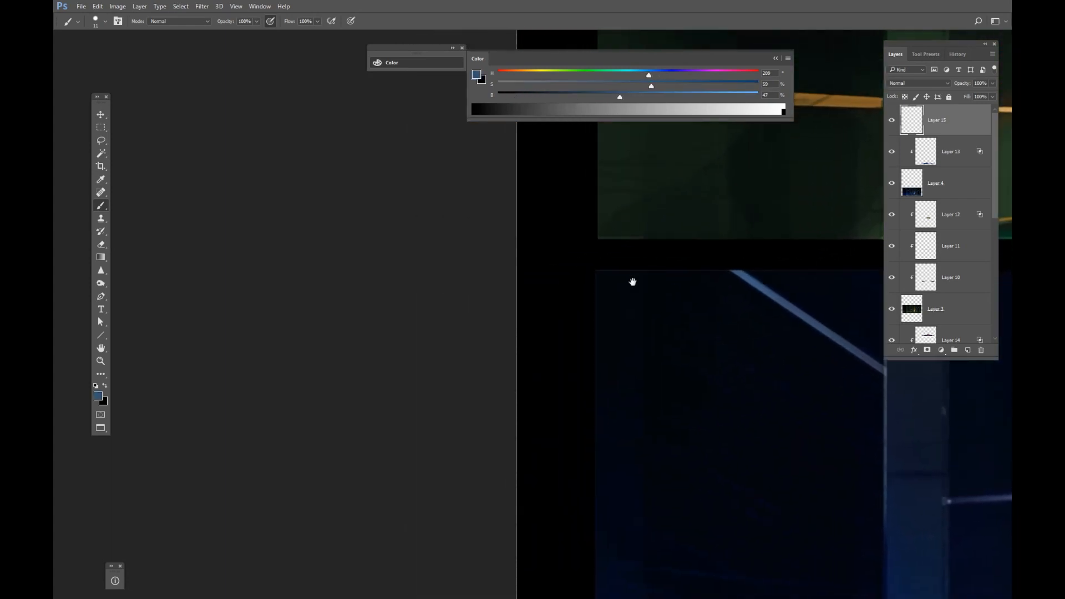
{"action": "mouse_move", "coordinate": [571, 284]}
{"action": "left_mouse_down"}
{"action": "mouse_move", "coordinate": [553, 312]}
{"action": "mouse_move", "coordinate": [566, 306]}
{"action": "left_mouse_up"}
{"action": "key", "text": "ctrl+z"}
Zoom around and review the three labelled colour variations in full-screen mode, closing the Color panel.
{"action": "key", "text": "z"}
{"action": "left_click_drag", "start_coordinate": [631, 303], "coordinate": [598, 320]}
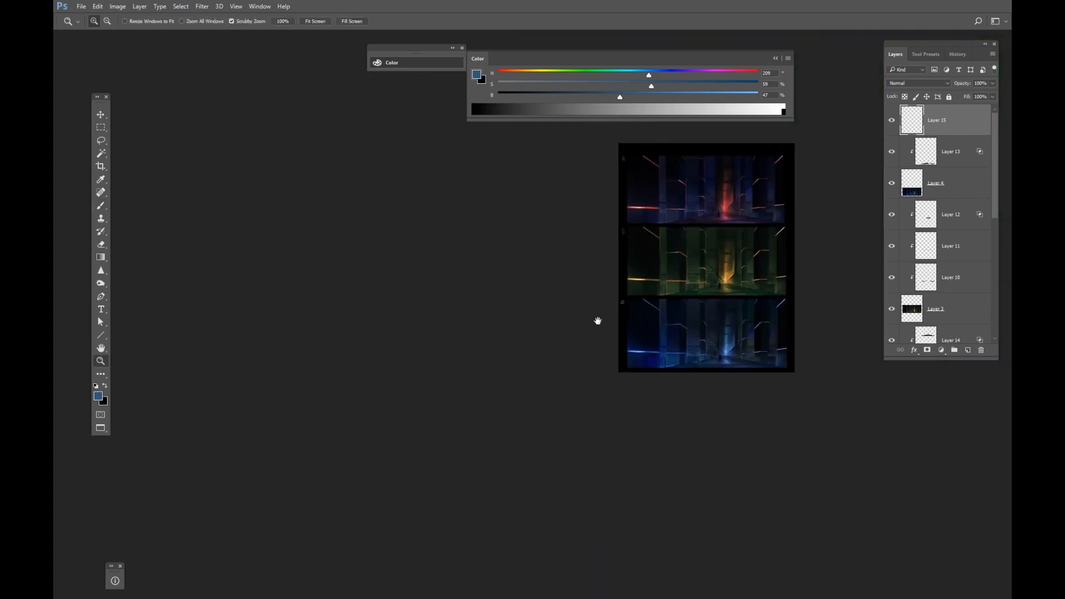
{"action": "left_click_drag", "start_coordinate": [715, 311], "coordinate": [550, 280]}
{"action": "left_click_drag", "start_coordinate": [529, 267], "coordinate": [570, 314]}
{"action": "left_click_drag", "start_coordinate": [482, 284], "coordinate": [494, 276]}
{"action": "key", "text": "f"}
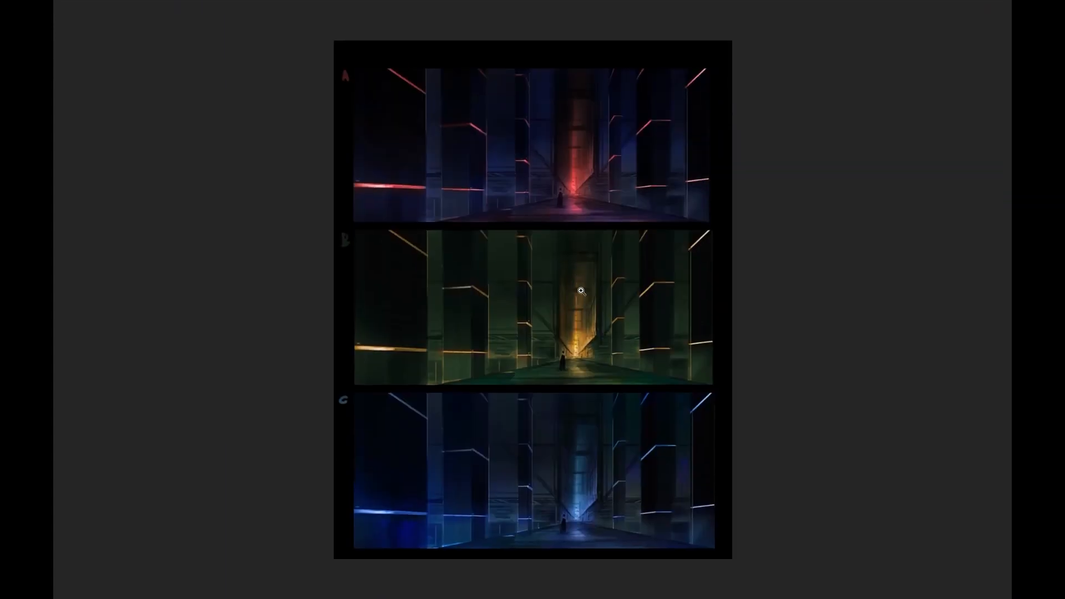
{"action": "left_click_drag", "start_coordinate": [589, 227], "coordinate": [589, 228]}
{"action": "left_click_drag", "start_coordinate": [586, 292], "coordinate": [554, 226]}
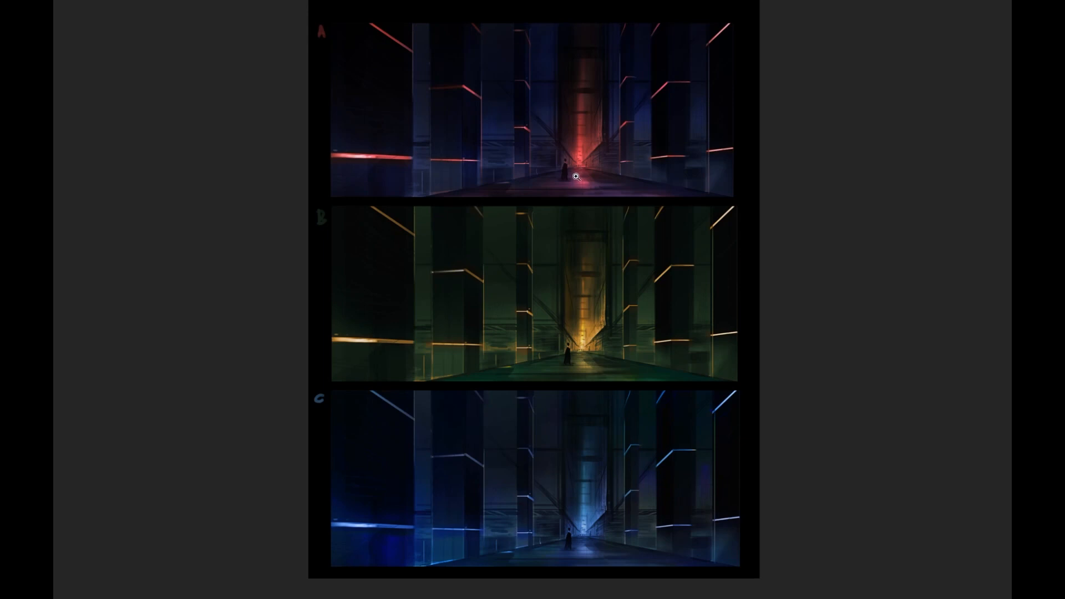
{"action": "left_click_drag", "start_coordinate": [586, 266], "coordinate": [597, 288]}
{"action": "key", "text": "f"}
{"action": "key", "text": "f"}
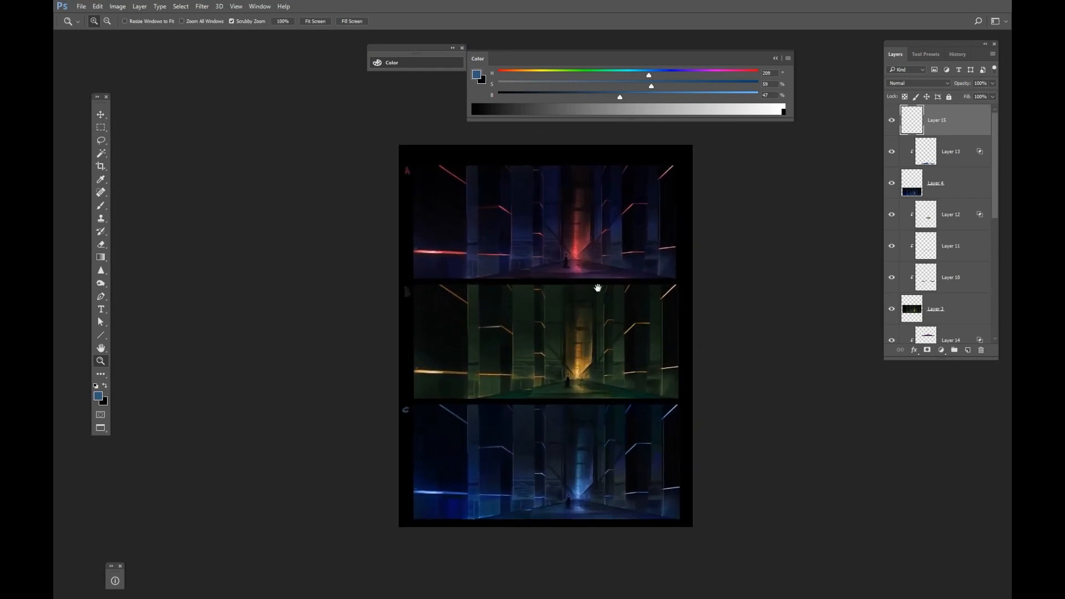
{"action": "left_click_drag", "start_coordinate": [608, 334], "coordinate": [594, 313]}
{"action": "mouse_move", "coordinate": [575, 462]}
{"action": "left_mouse_down"}
{"action": "mouse_move", "coordinate": [592, 458]}
{"action": "mouse_move", "coordinate": [586, 452]}
{"action": "left_mouse_up"}
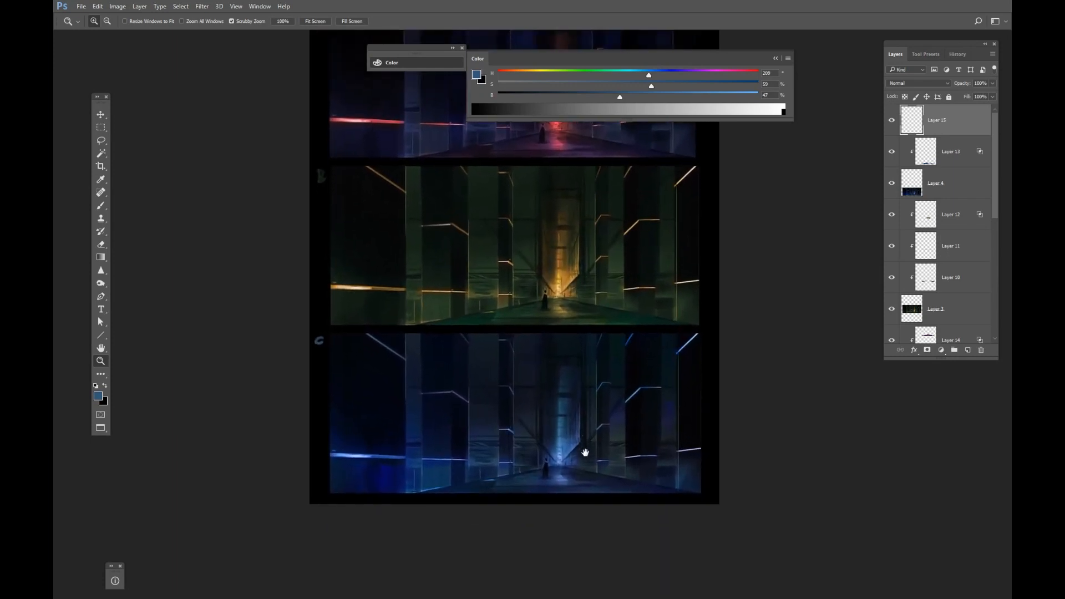
{"action": "left_click_drag", "start_coordinate": [584, 361], "coordinate": [585, 380]}
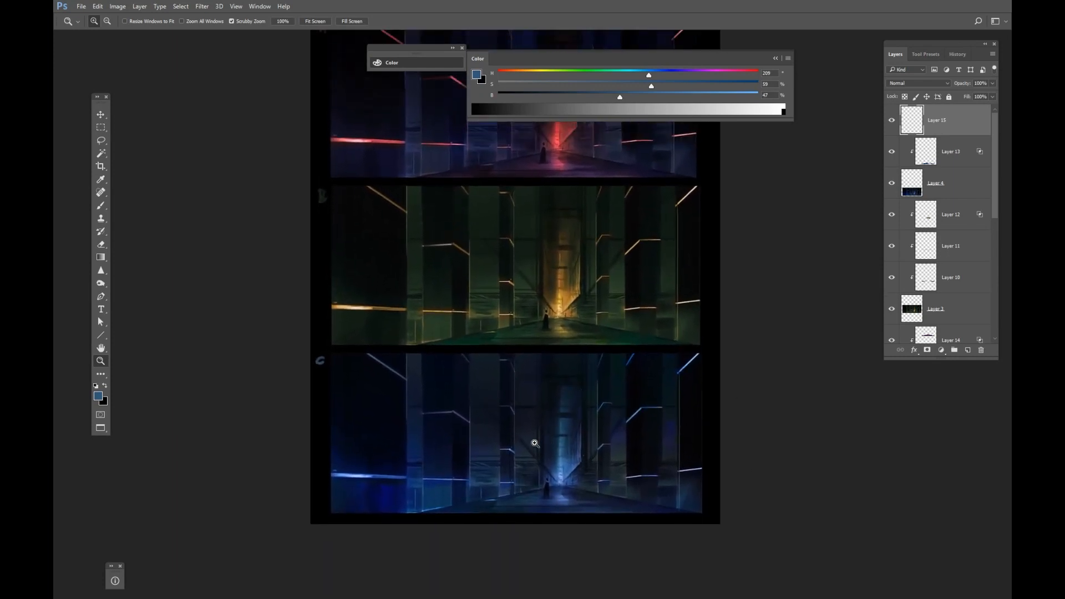
{"action": "left_click_drag", "start_coordinate": [529, 452], "coordinate": [530, 470]}
{"action": "left_click_drag", "start_coordinate": [562, 392], "coordinate": [540, 398]}
{"action": "left_click_drag", "start_coordinate": [576, 443], "coordinate": [600, 451]}
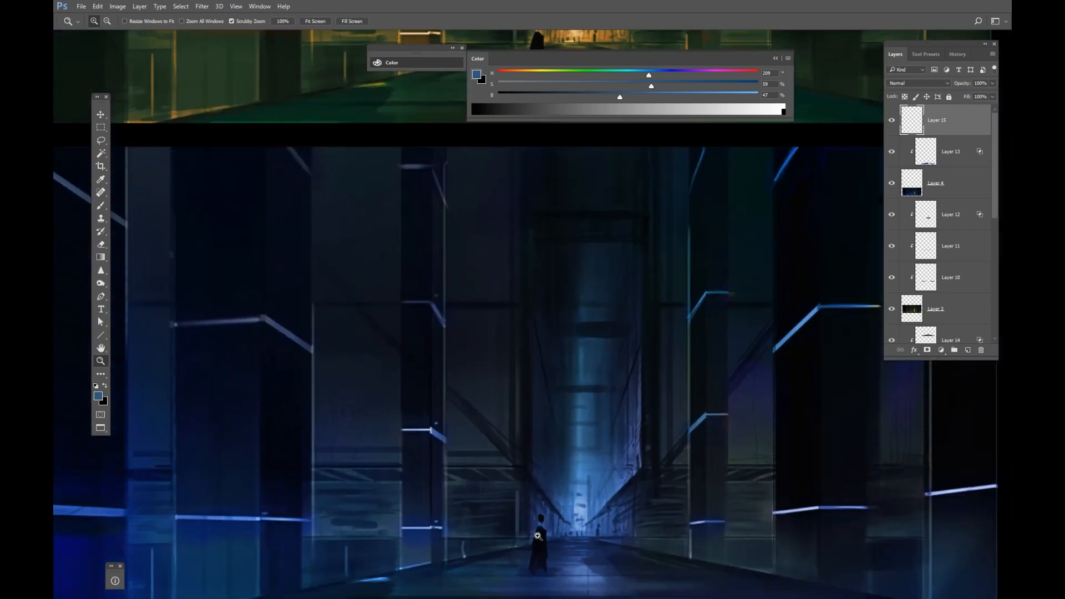
{"action": "left_click_drag", "start_coordinate": [538, 536], "coordinate": [577, 500]}
{"action": "left_click_drag", "start_coordinate": [621, 200], "coordinate": [551, 422]}
{"action": "left_click", "coordinate": [776, 59]}
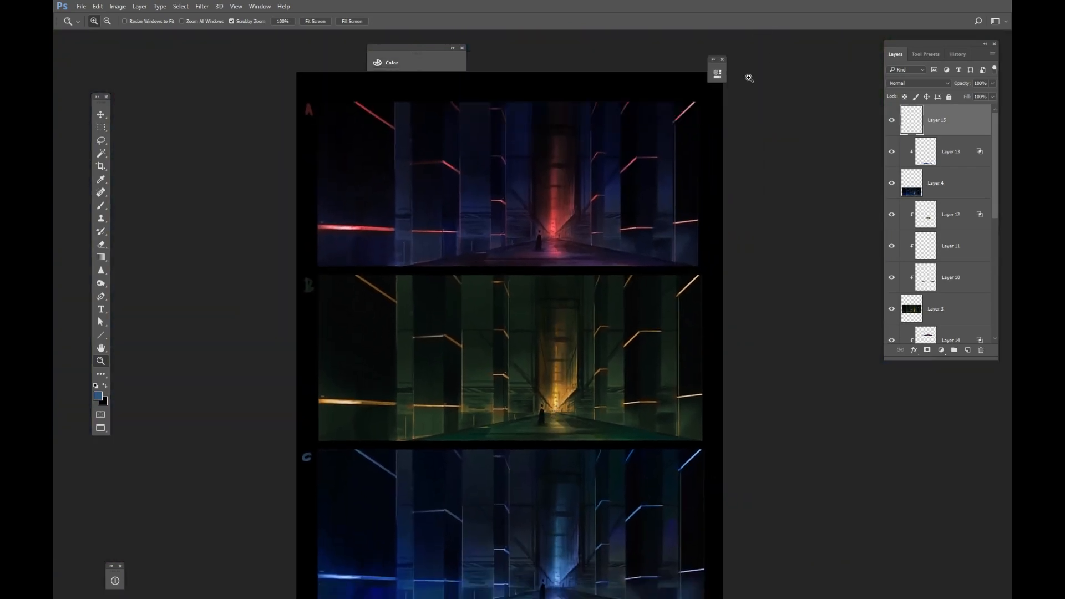
{"action": "left_click_drag", "start_coordinate": [607, 197], "coordinate": [608, 186]}
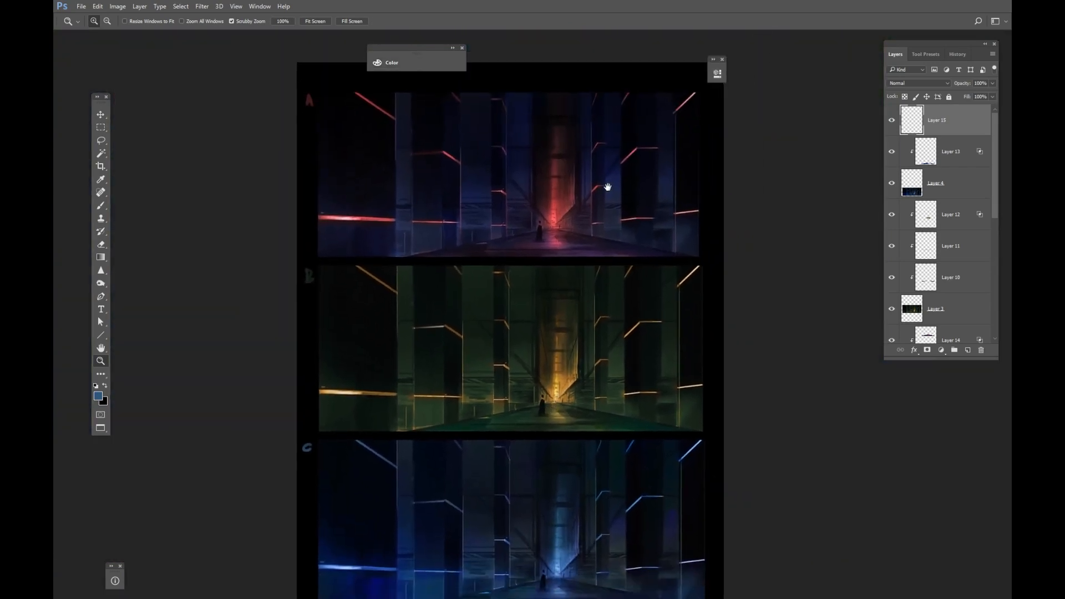
{"action": "left_click", "coordinate": [463, 50]}
{"action": "left_click", "coordinate": [722, 59]}
{"action": "left_click_drag", "start_coordinate": [678, 177], "coordinate": [677, 190]}
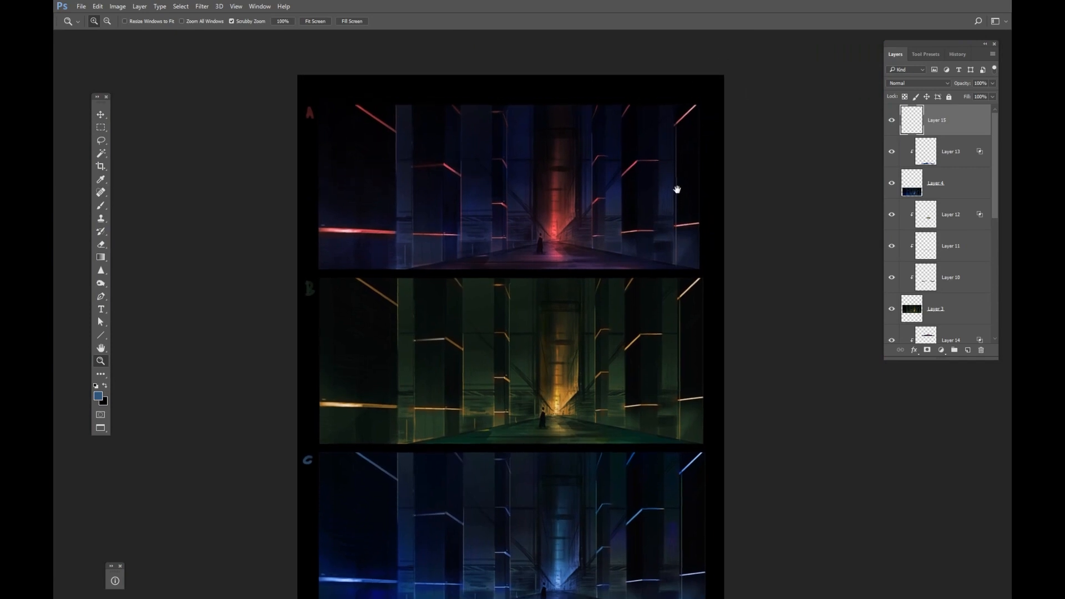
{"action": "left_click_drag", "start_coordinate": [627, 249], "coordinate": [626, 234]}
{"action": "left_click_drag", "start_coordinate": [580, 334], "coordinate": [596, 288]}
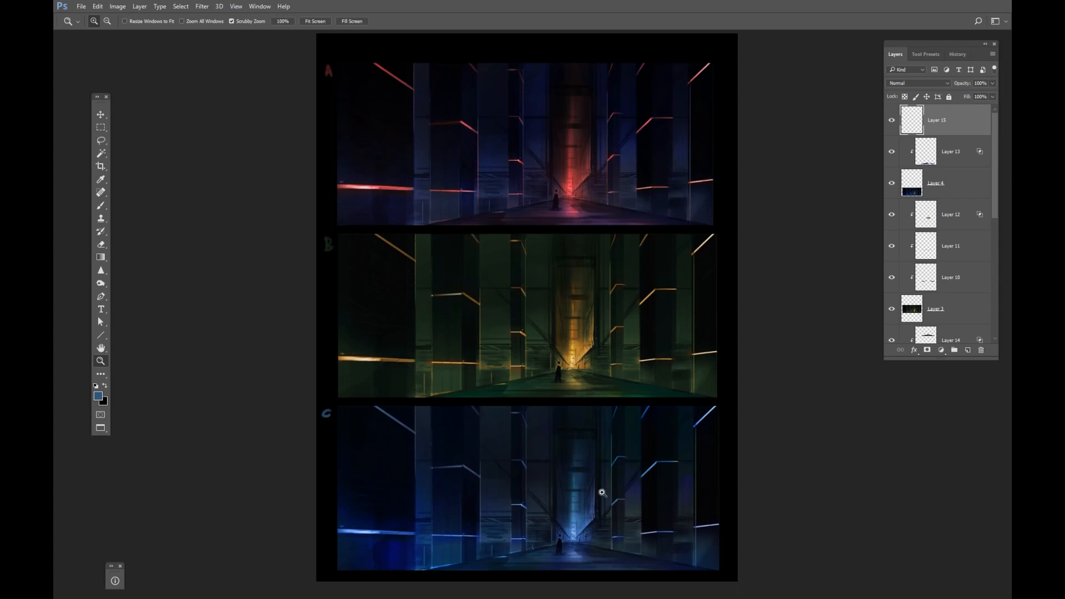
{"action": "key", "text": "f"}
{"action": "key", "text": "f"}
{"action": "key", "text": "f"}
{"action": "key", "text": "f"}
{"action": "key", "text": "f"}
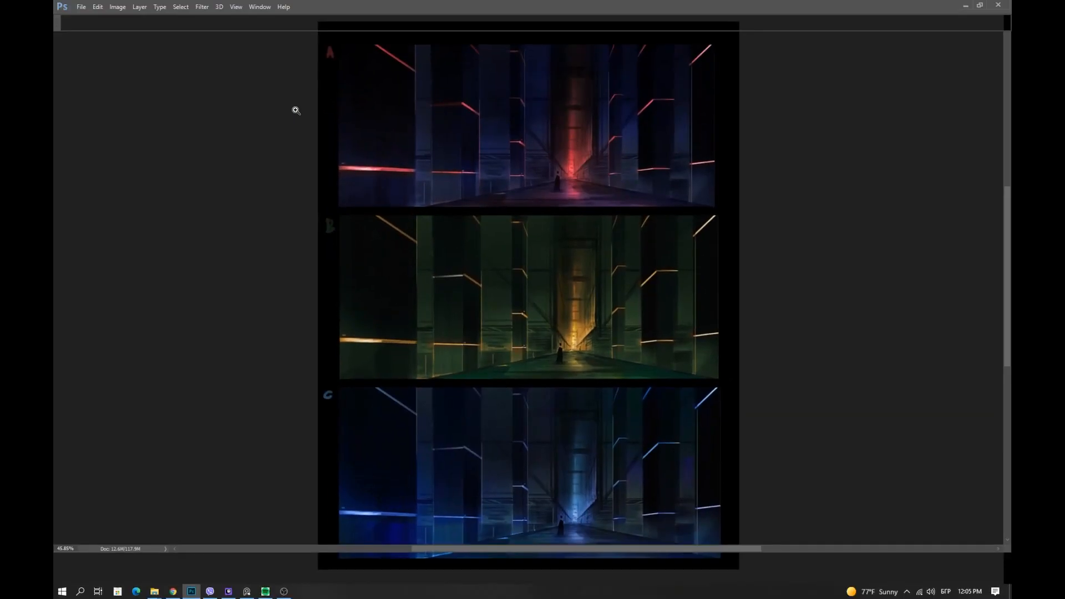
Switch through the open documents to compare the grayscale corridor sketches with the colour sheet.
{"action": "left_click", "coordinate": [238, 41]}
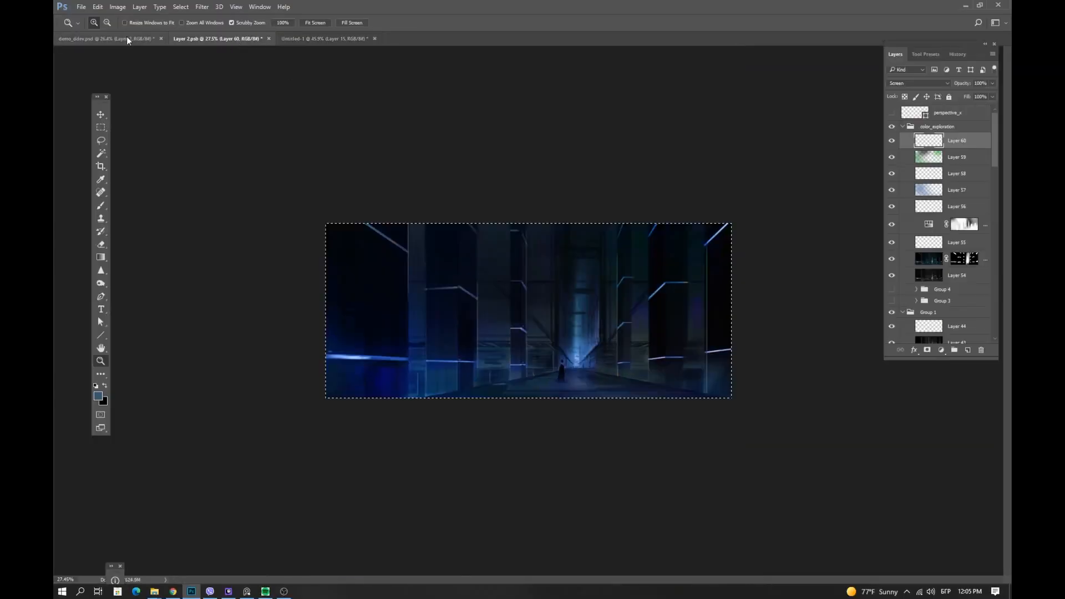
{"action": "left_click", "coordinate": [125, 37]}
{"action": "scroll", "coordinate": [537, 259], "scroll_direction": "down", "scroll_amount": 1}
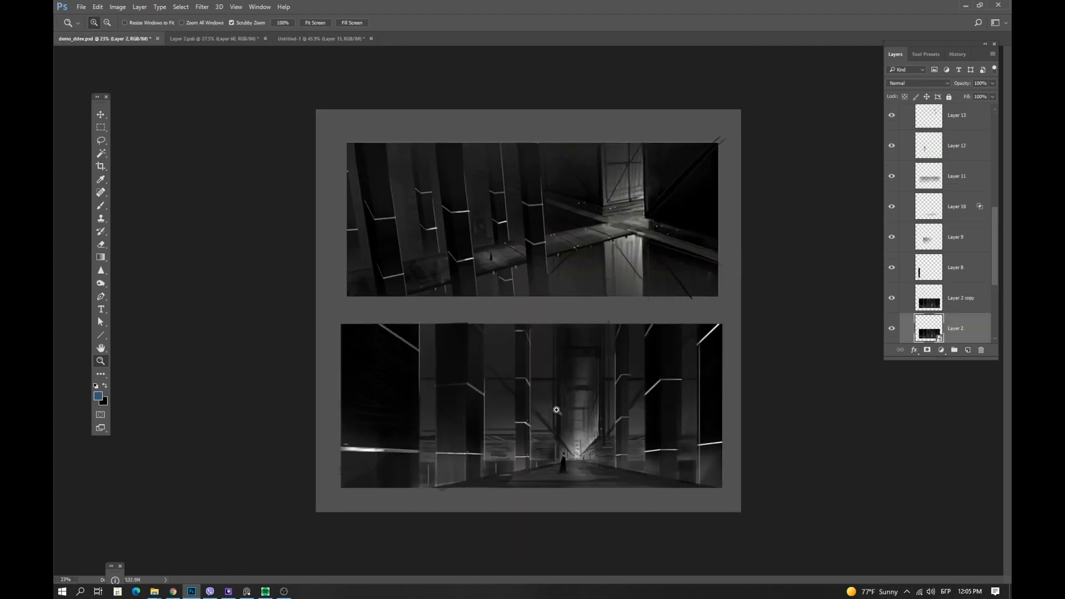
{"action": "scroll", "coordinate": [551, 332], "scroll_direction": "up", "scroll_amount": 1}
{"action": "key", "text": "m"}
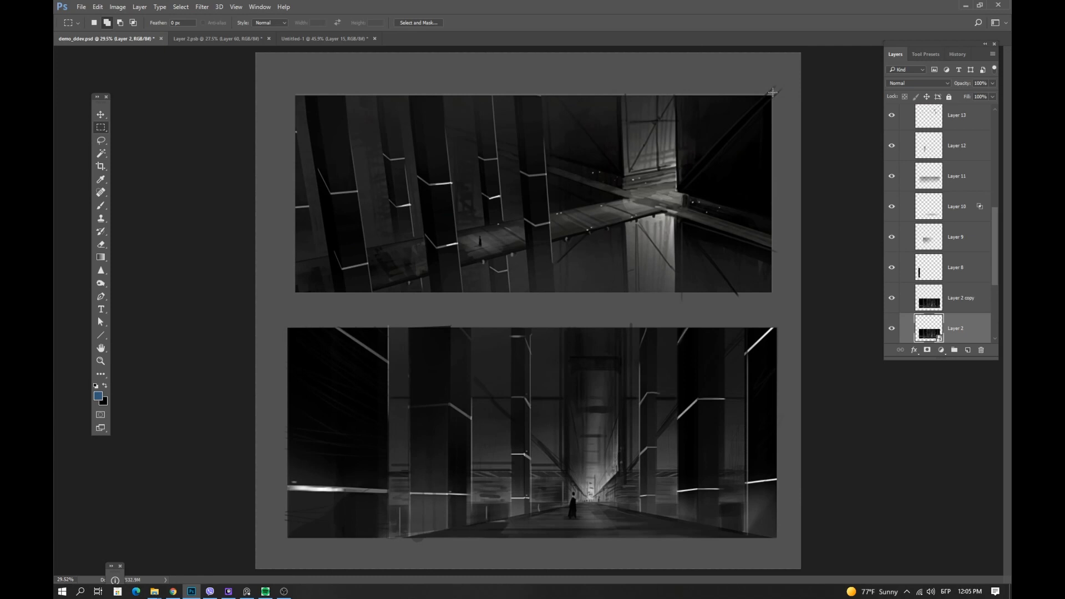
{"action": "mouse_move", "coordinate": [773, 93]}
{"action": "left_mouse_down"}
{"action": "mouse_move", "coordinate": [572, 237]}
{"action": "mouse_move", "coordinate": [285, 284]}
{"action": "mouse_move", "coordinate": [296, 293]}
{"action": "left_mouse_up"}
{"action": "mouse_move", "coordinate": [296, 95]}
{"action": "left_mouse_down"}
{"action": "mouse_move", "coordinate": [754, 270]}
{"action": "mouse_move", "coordinate": [772, 293]}
{"action": "left_mouse_up"}
{"action": "left_click", "coordinate": [254, 40]}
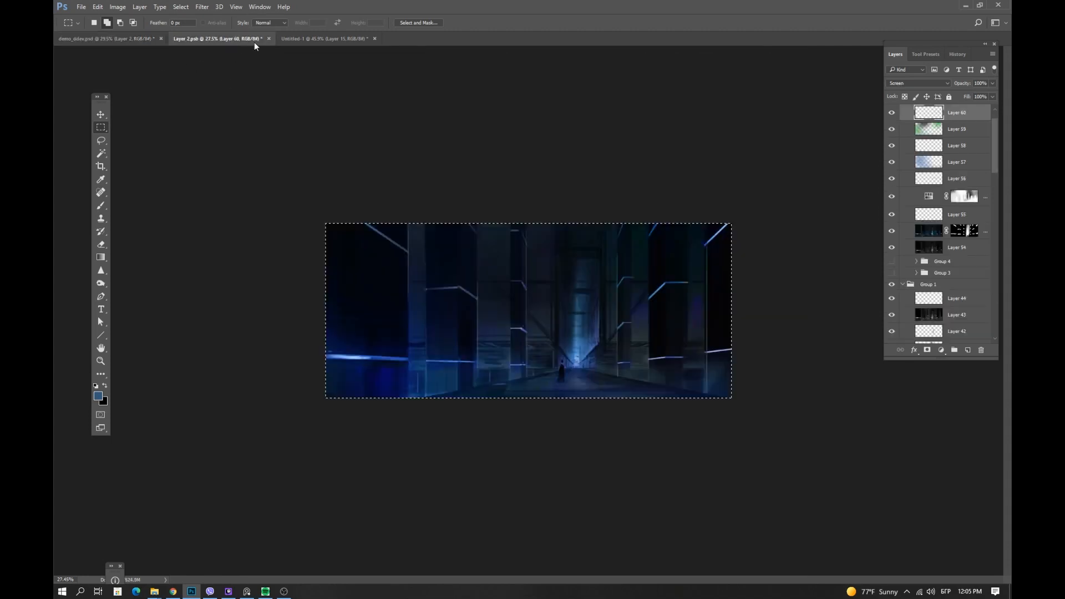
{"action": "left_click", "coordinate": [326, 40]}
{"action": "key", "text": "z"}
{"action": "left_click_drag", "start_coordinate": [500, 255], "coordinate": [481, 266]}
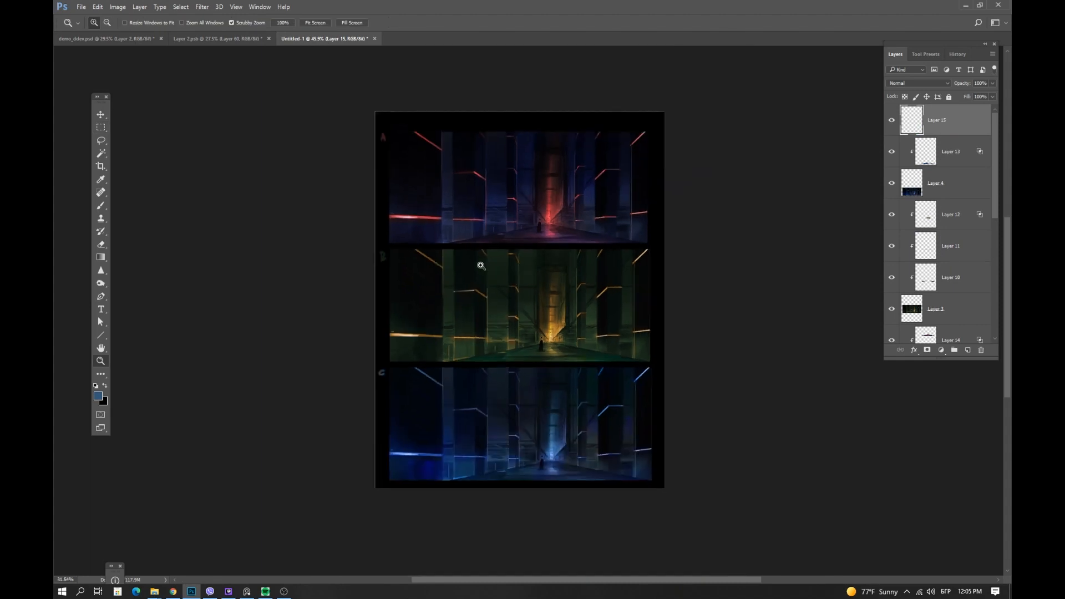
{"action": "left_click_drag", "start_coordinate": [521, 313], "coordinate": [536, 296]}
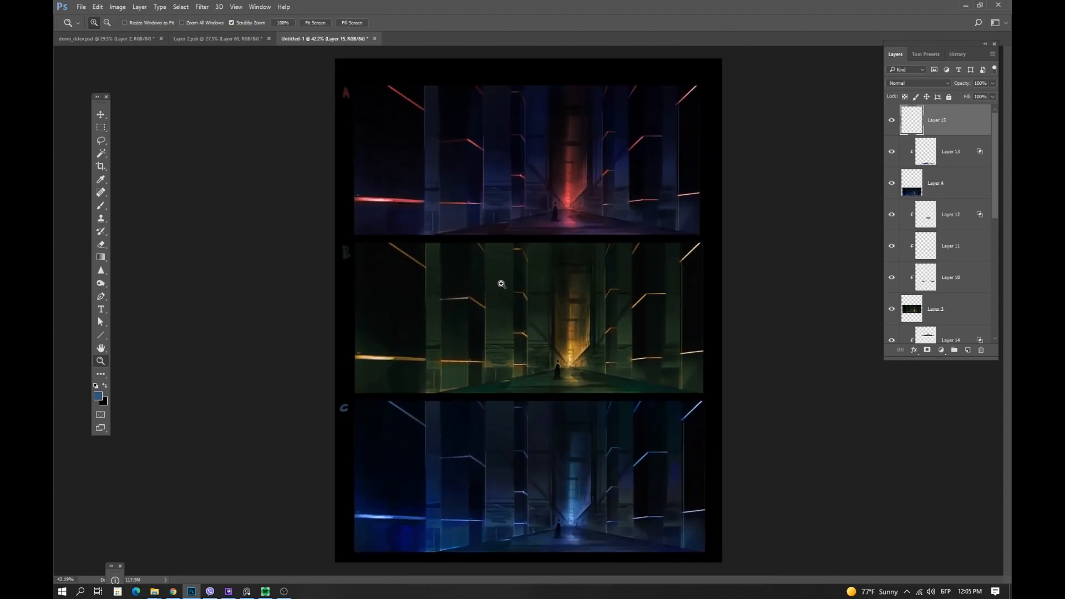